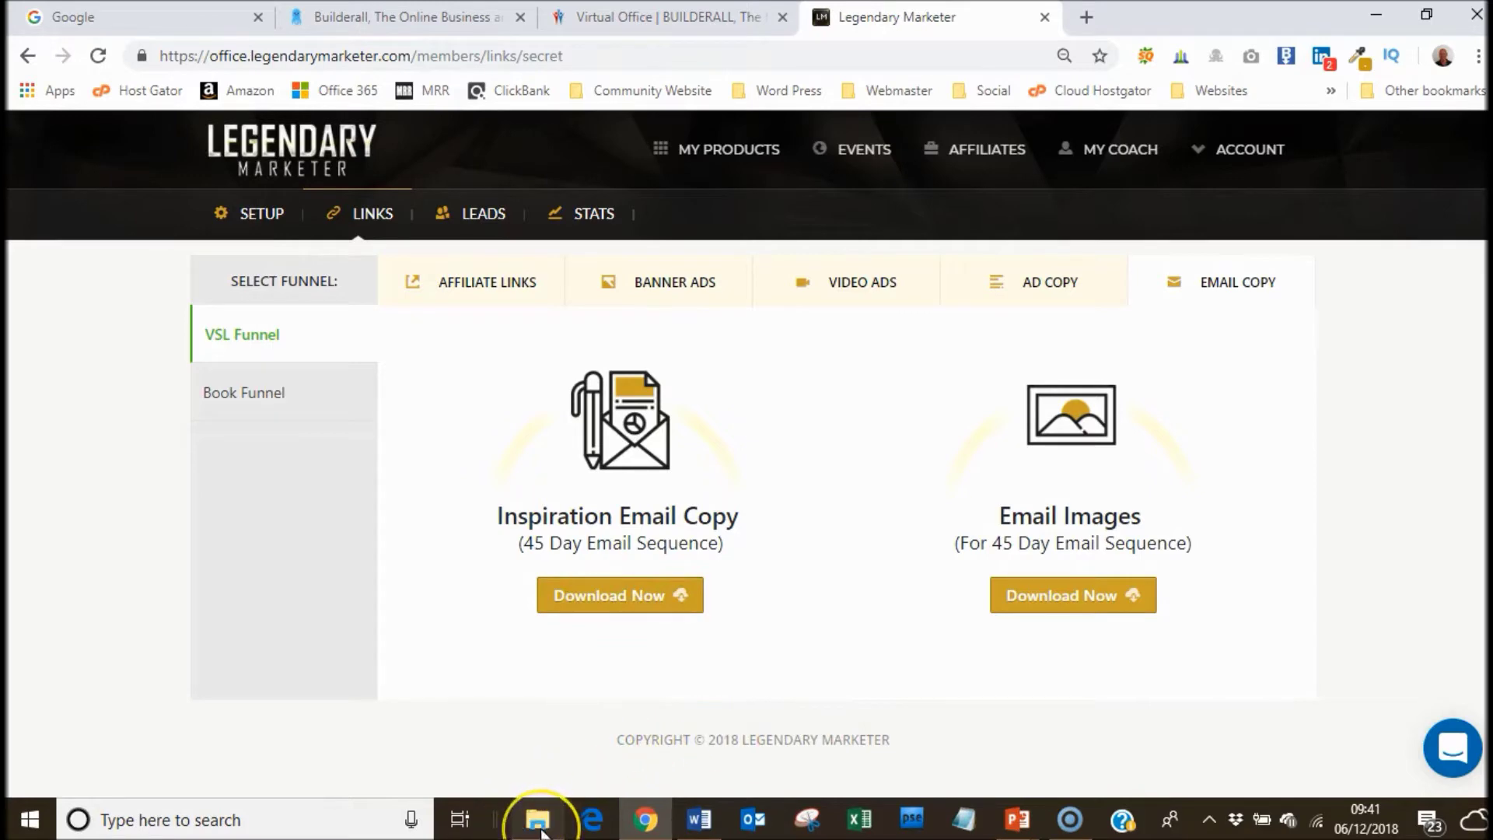
Bring up the 45-day follow-up emails document in Word from the taskbar.
{"action": "left_click", "coordinate": [697, 817]}
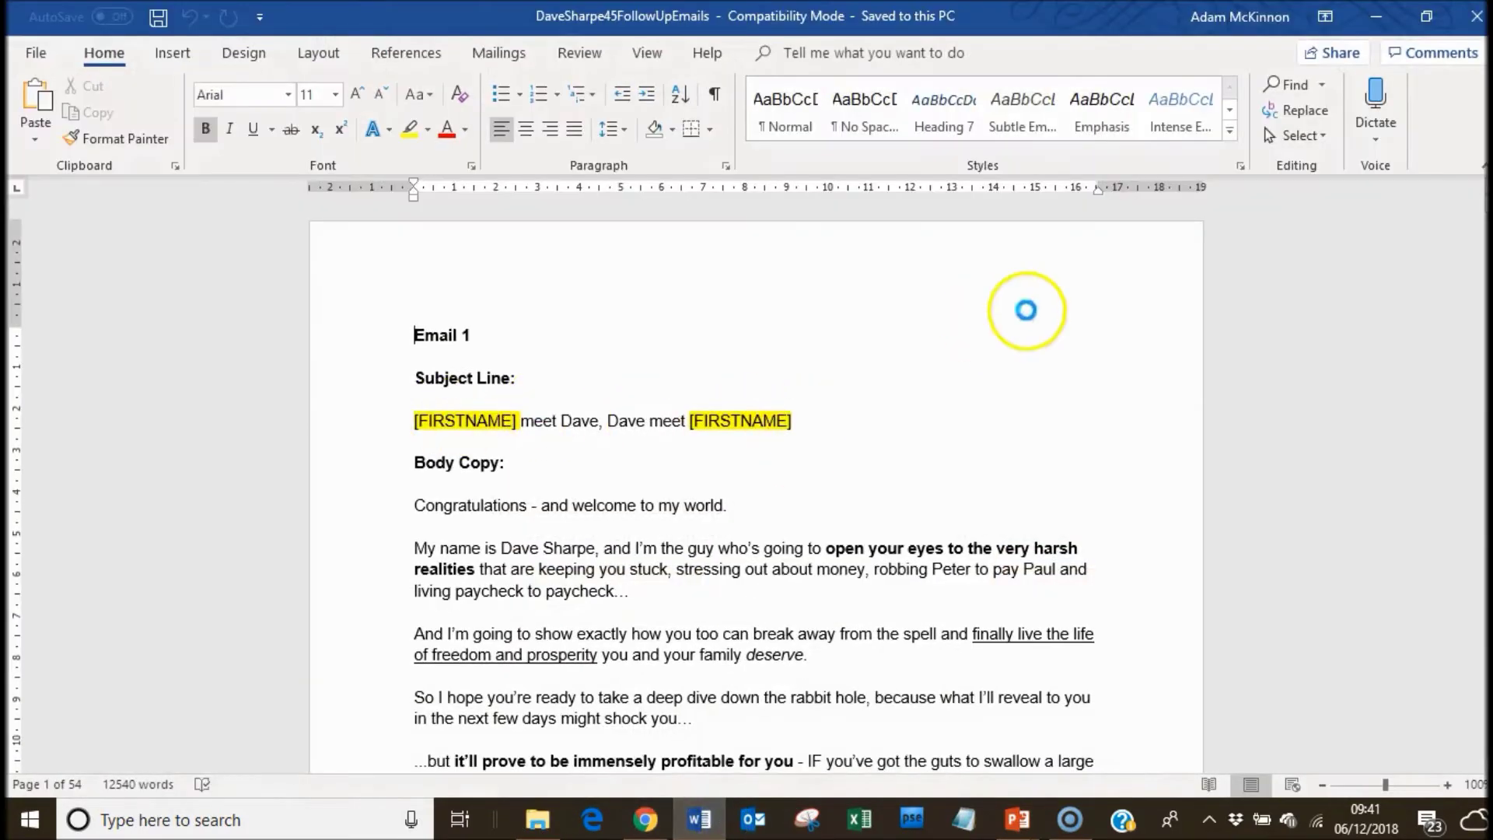
Scroll through the follow-up emails in Word, then go back to Legendary Marketer in Chrome.
{"action": "mouse_move", "coordinate": [1483, 168]}
{"action": "left_mouse_down"}
{"action": "mouse_move", "coordinate": [1484, 482]}
{"action": "mouse_move", "coordinate": [1484, 190]}
{"action": "left_mouse_up"}
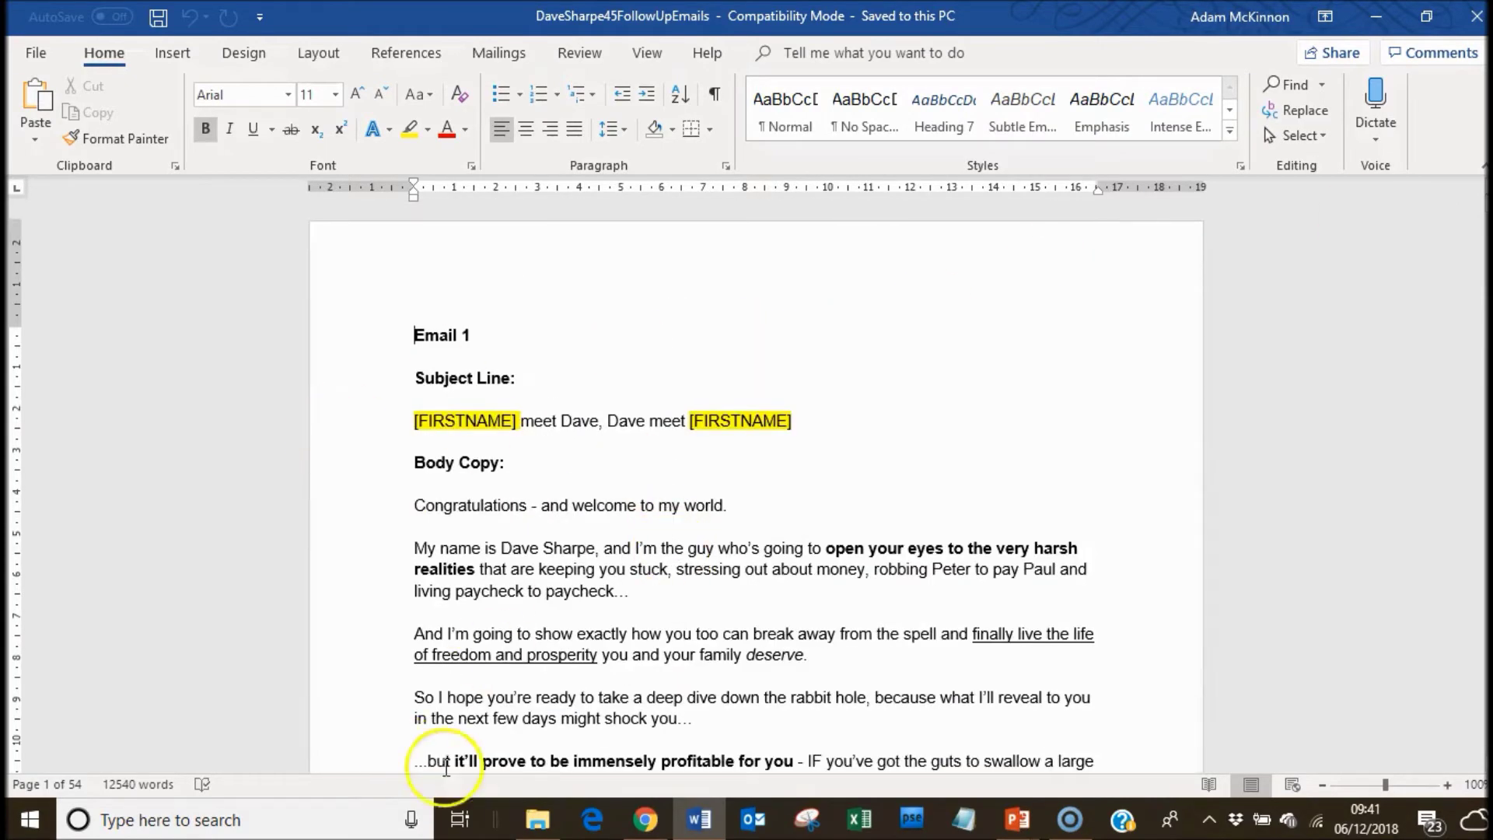
{"action": "left_click", "coordinate": [645, 820]}
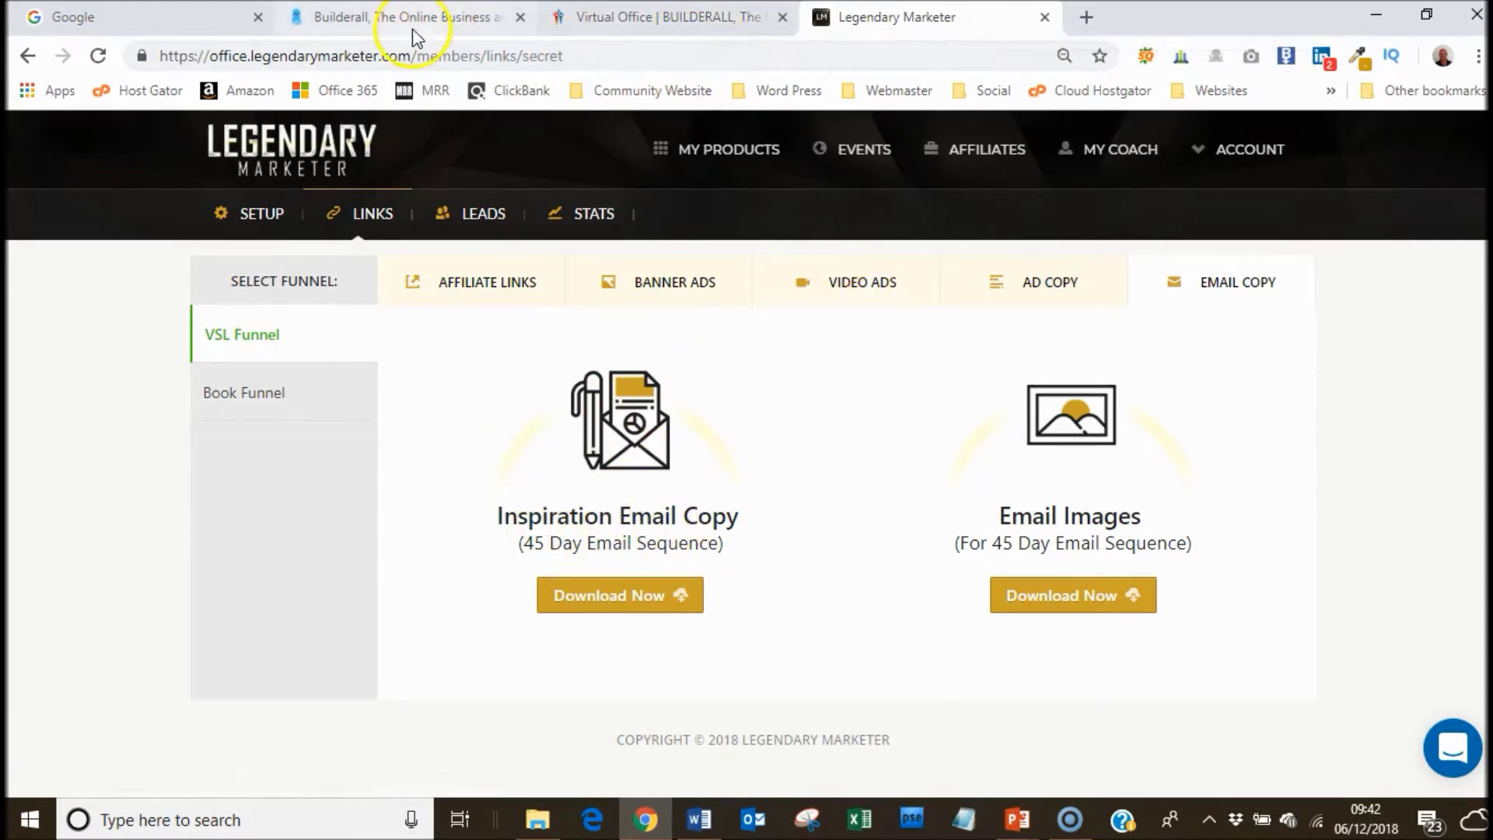
Launch the MailingBoss dashboard via the virtual office's MailingBoss Autoresponder, Access Here! Autoresponder.
{"action": "left_click", "coordinate": [631, 16]}
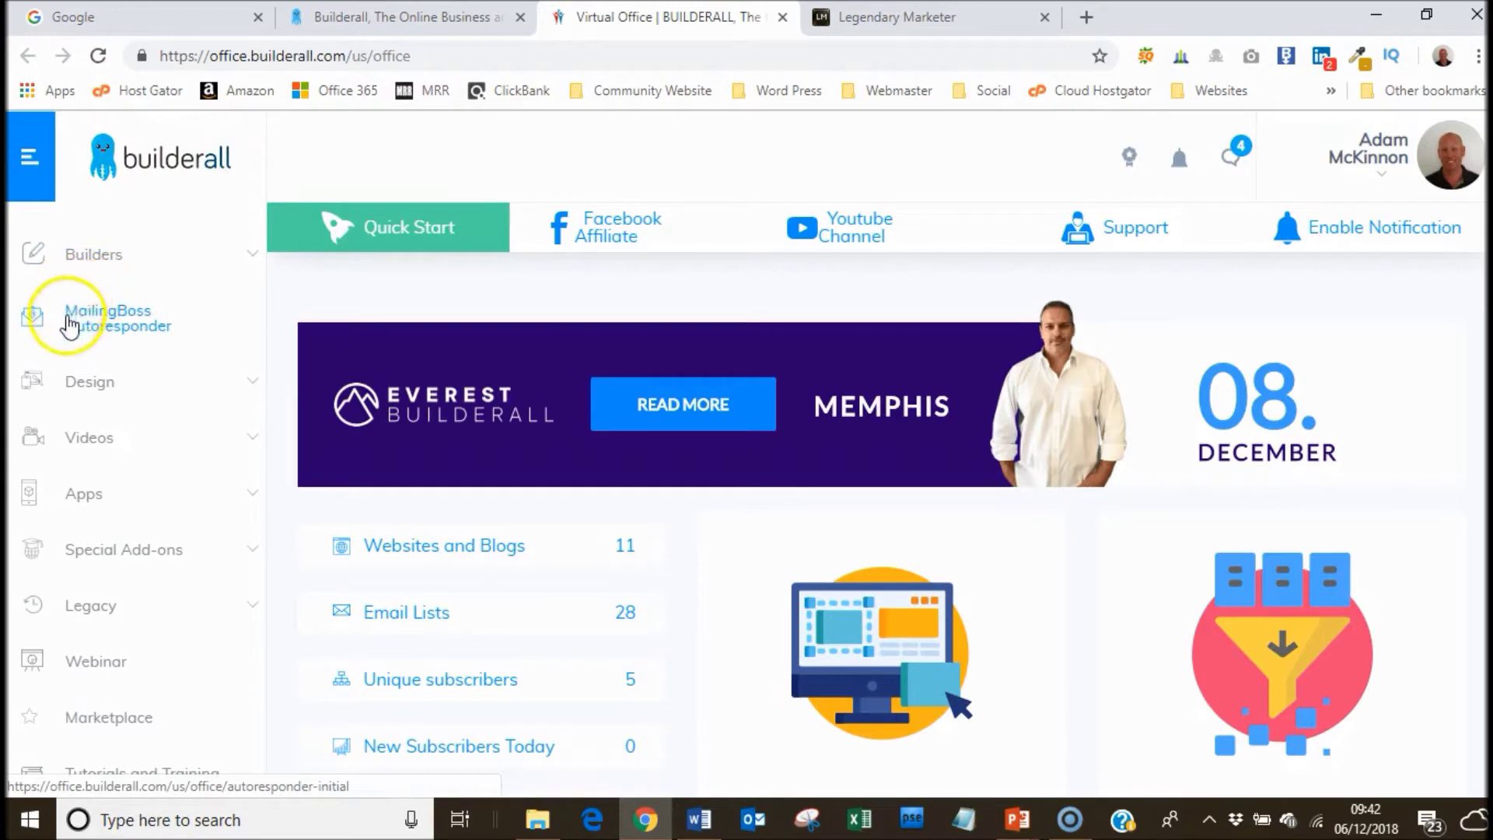
{"action": "left_click", "coordinate": [108, 321]}
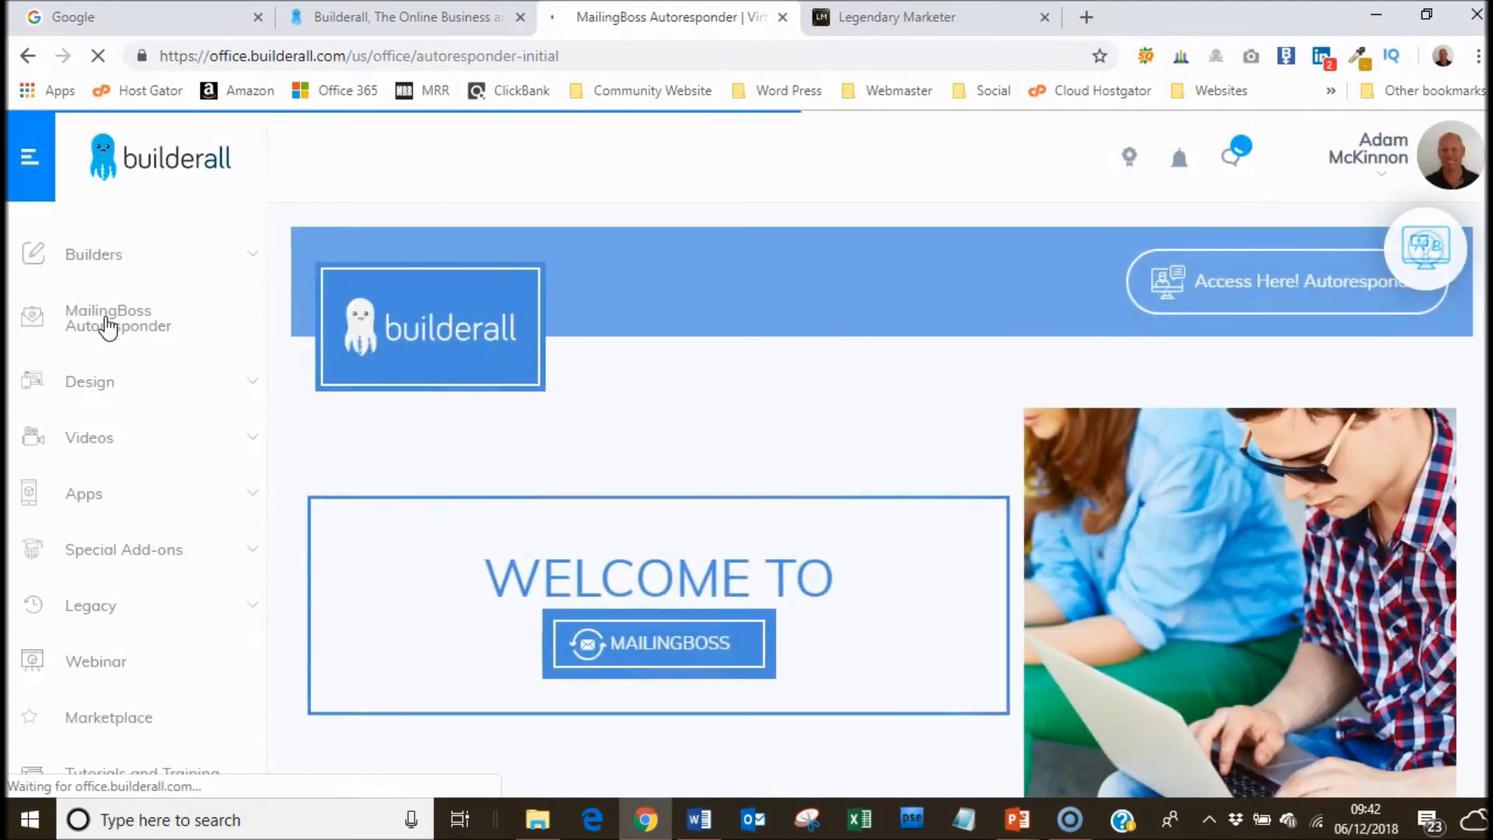
{"action": "left_click", "coordinate": [1277, 285]}
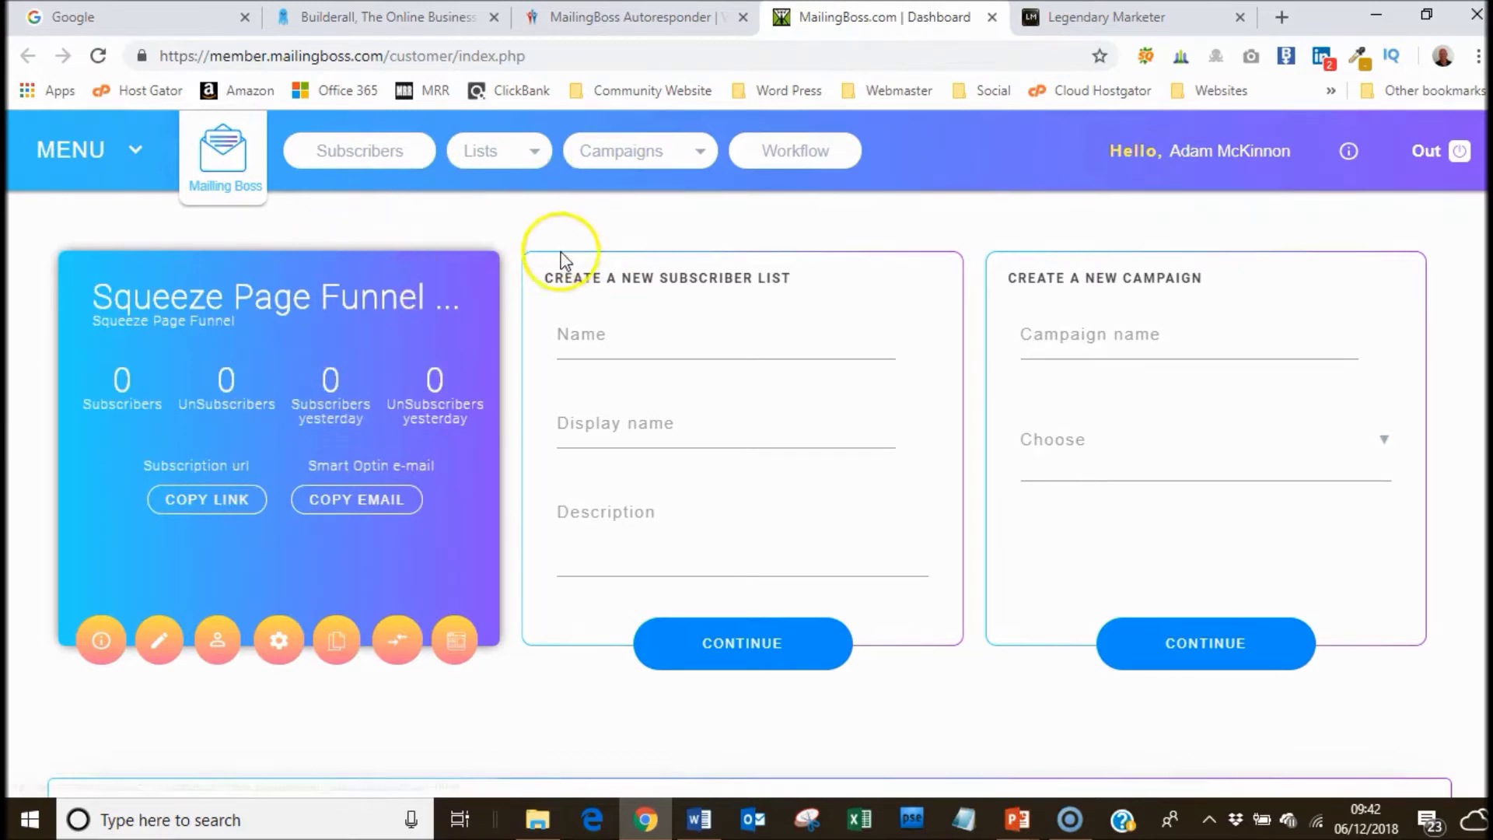
Enter 'Legendary Marketer' as the new list name and select it.
{"action": "left_click", "coordinate": [652, 330]}
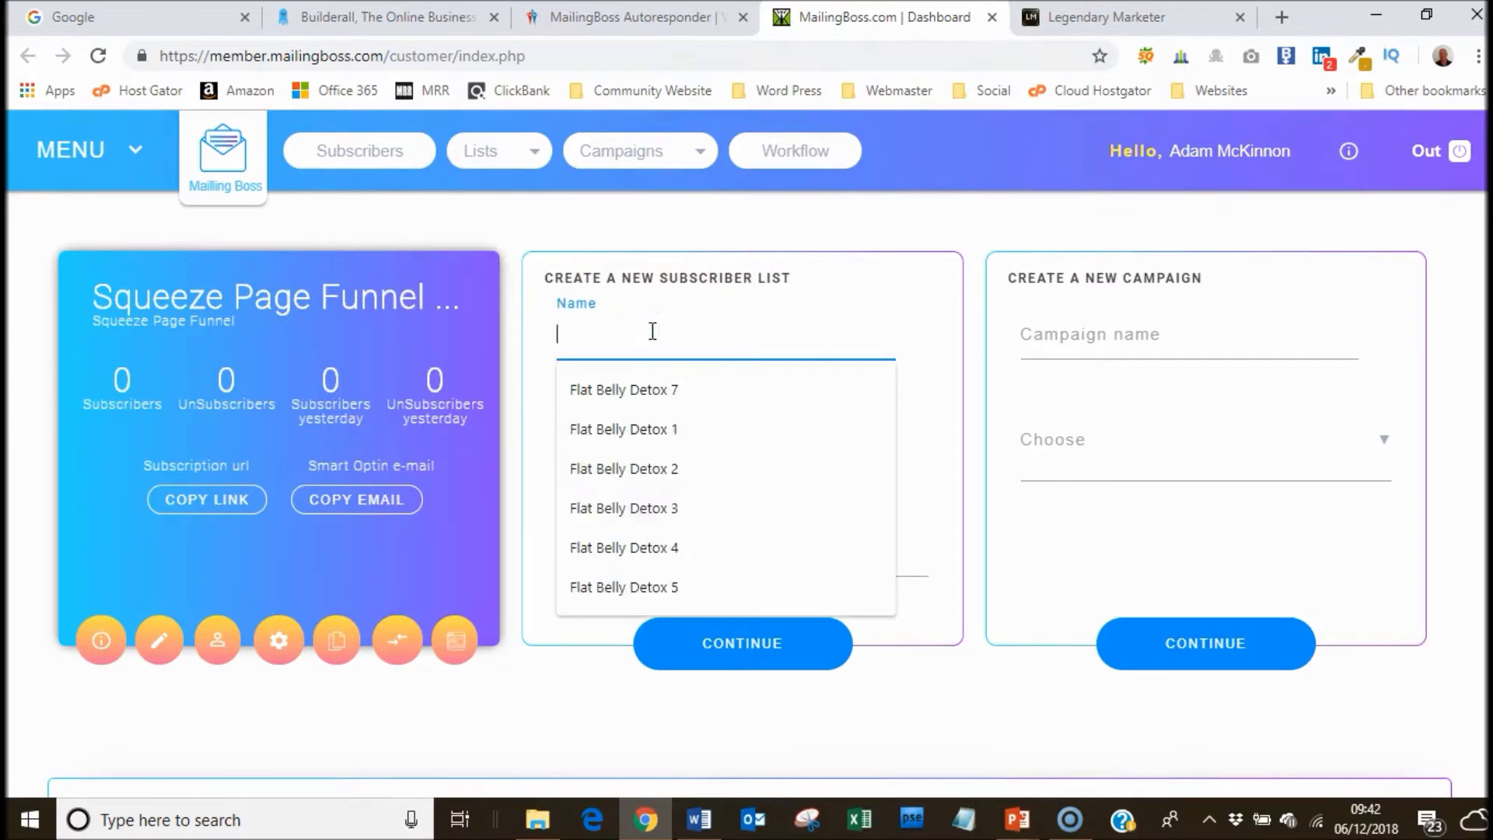
{"action": "type", "text": "Legendary"}
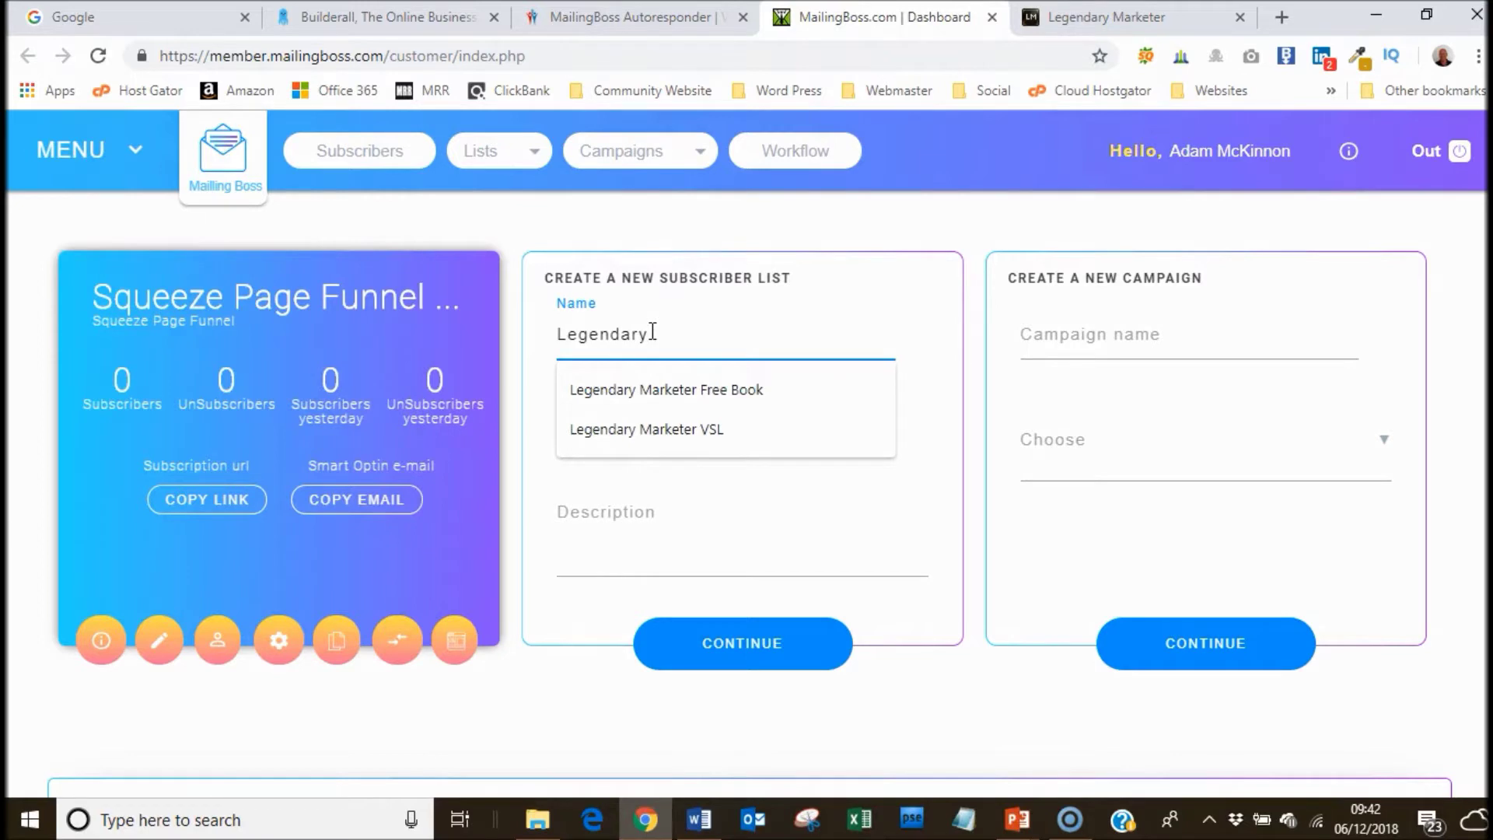
{"action": "left_click", "coordinate": [533, 359]}
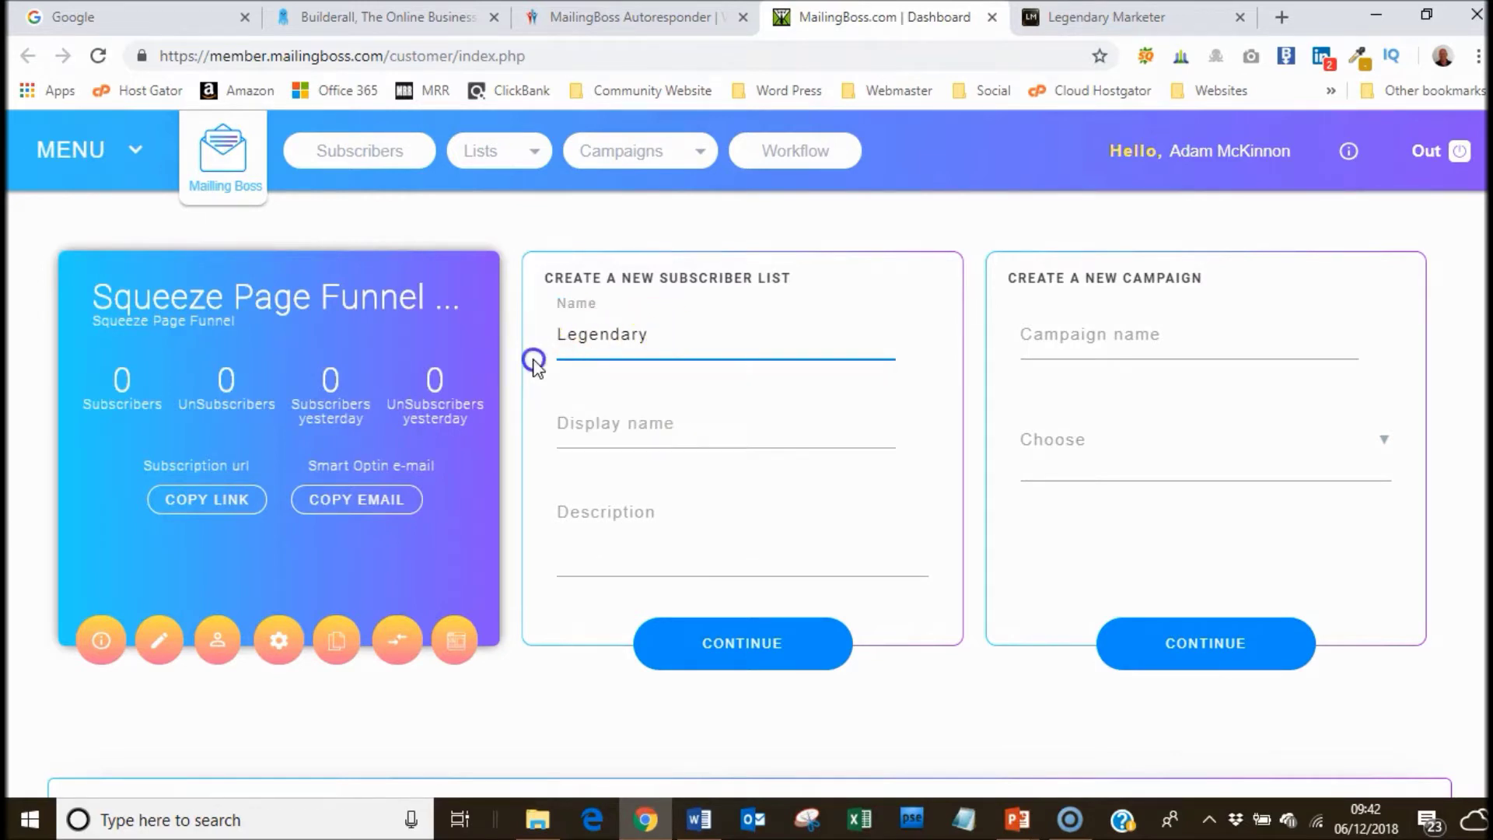
{"action": "left_click", "coordinate": [655, 347]}
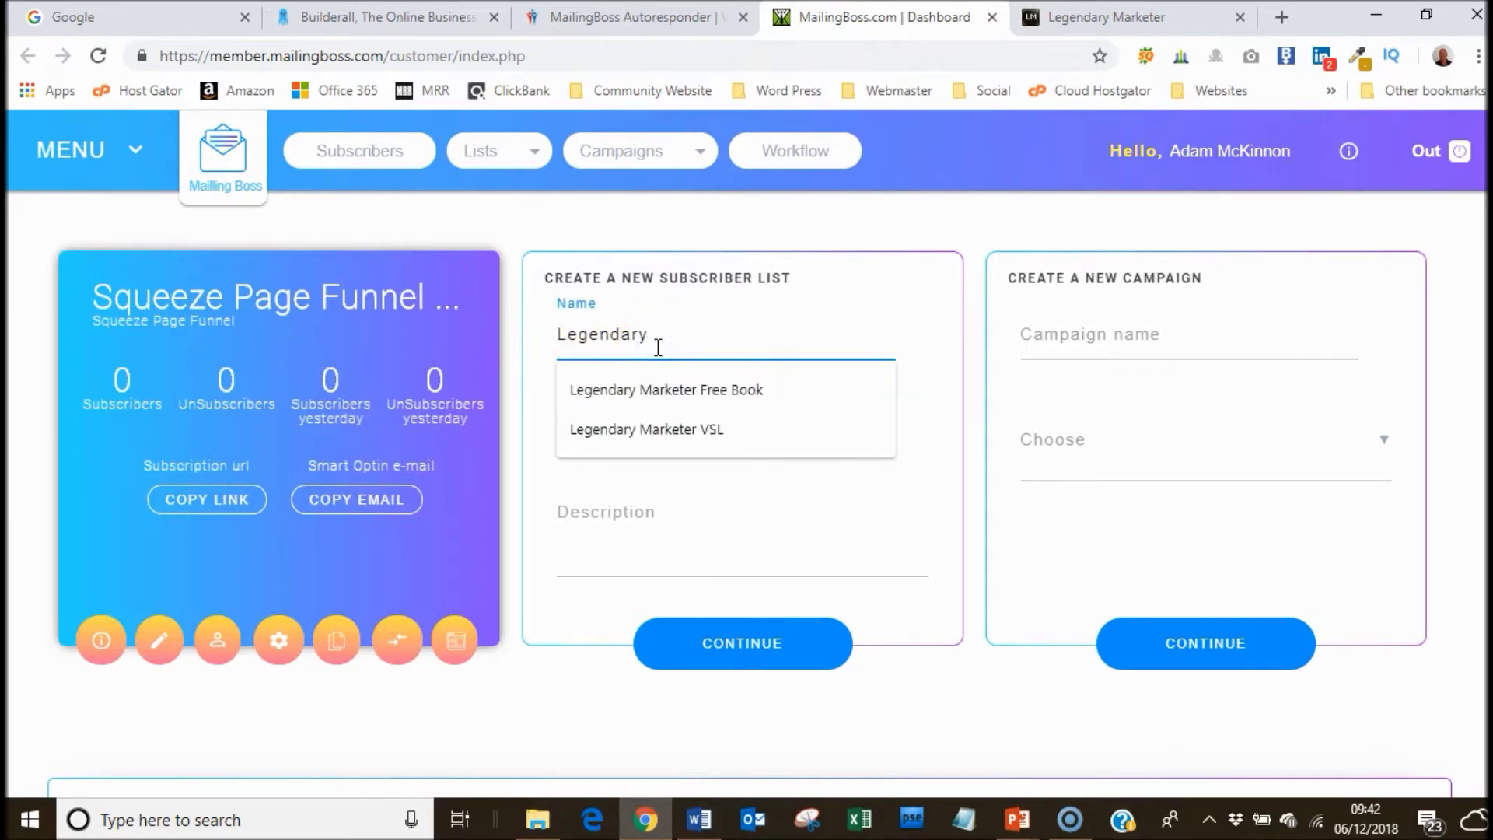
{"action": "left_click", "coordinate": [543, 363]}
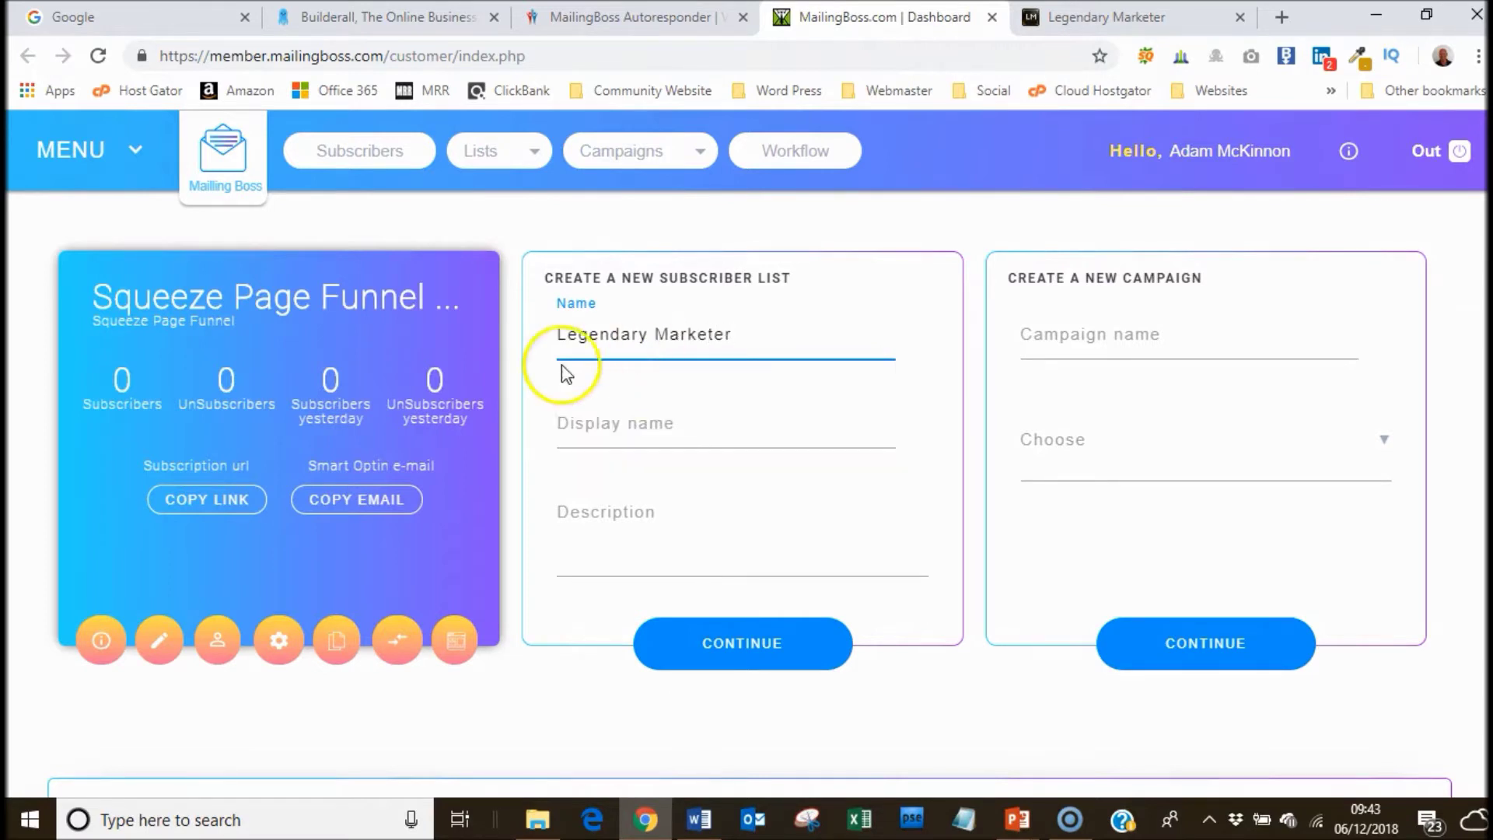
{"action": "left_click_drag", "start_coordinate": [733, 334], "coordinate": [597, 340]}
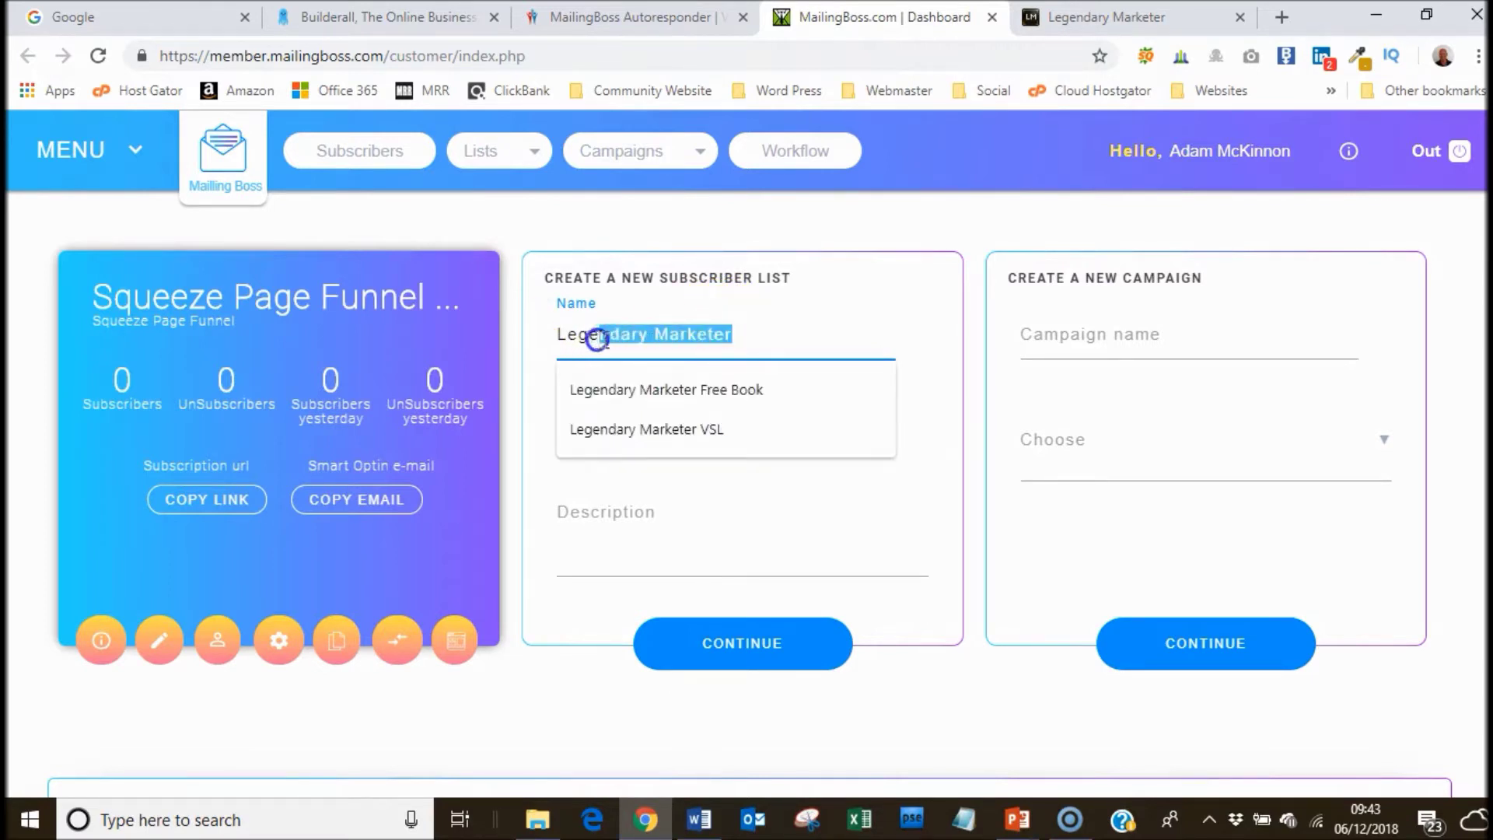
{"action": "left_click", "coordinate": [709, 336]}
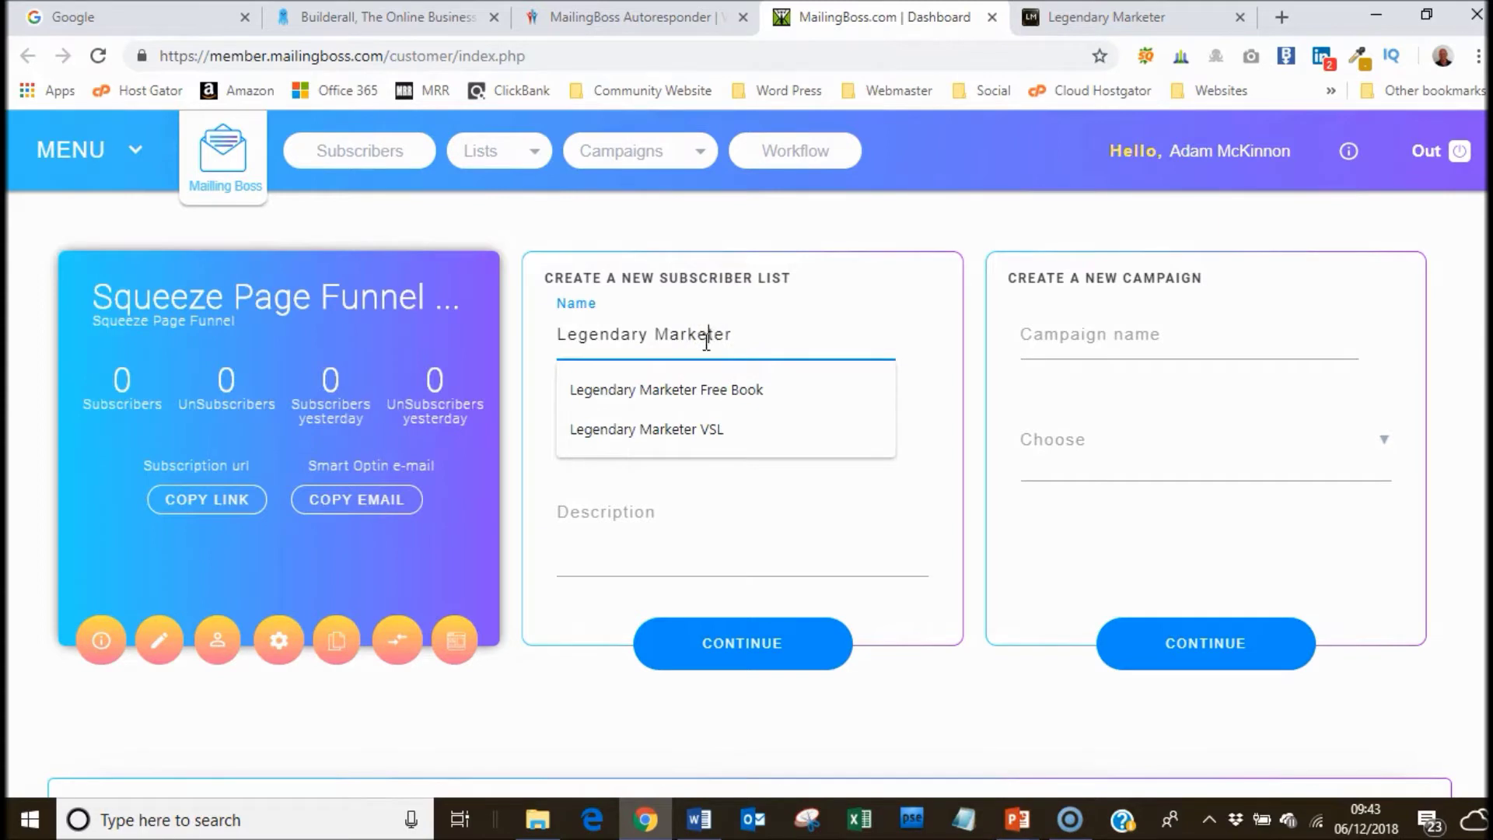
{"action": "left_click_drag", "start_coordinate": [740, 339], "coordinate": [546, 353]}
Copy the name into Display name and Description, then continue to the list page.
{"action": "right_click", "coordinate": [585, 333]}
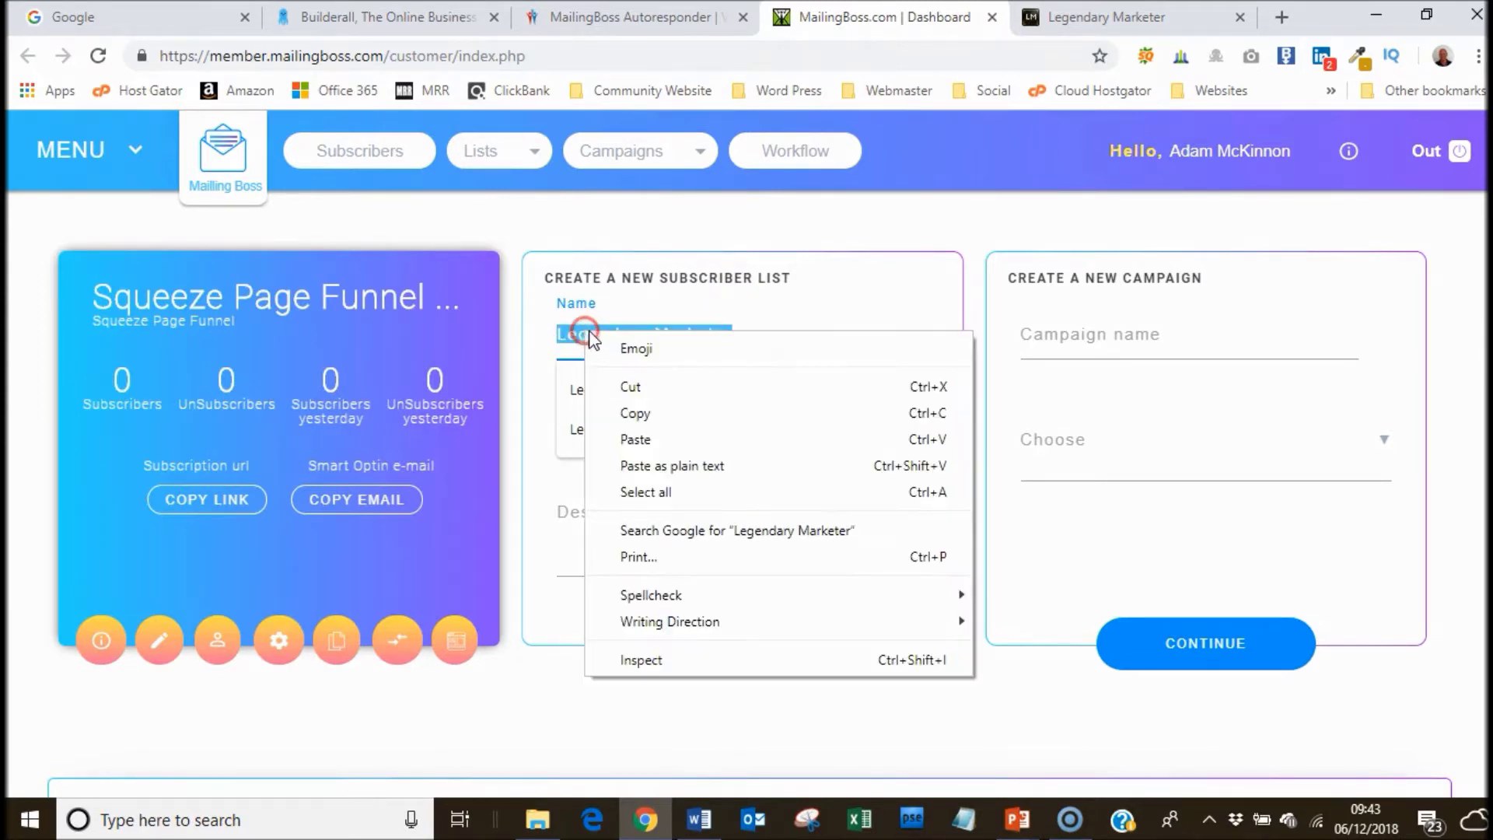
{"action": "left_click", "coordinate": [609, 412]}
{"action": "left_click", "coordinate": [541, 418]}
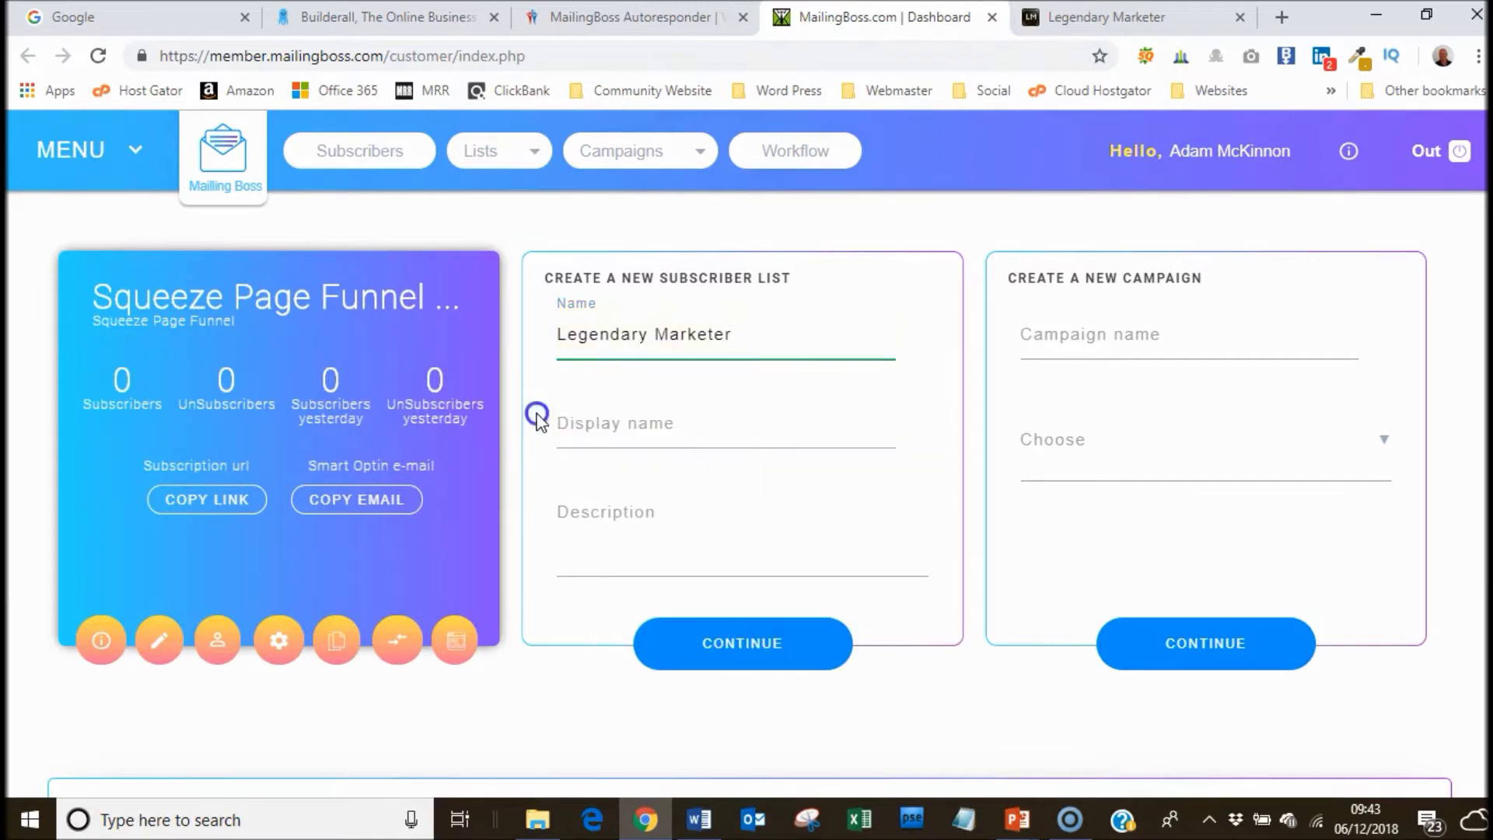
{"action": "left_click", "coordinate": [611, 424]}
{"action": "right_click", "coordinate": [615, 427]}
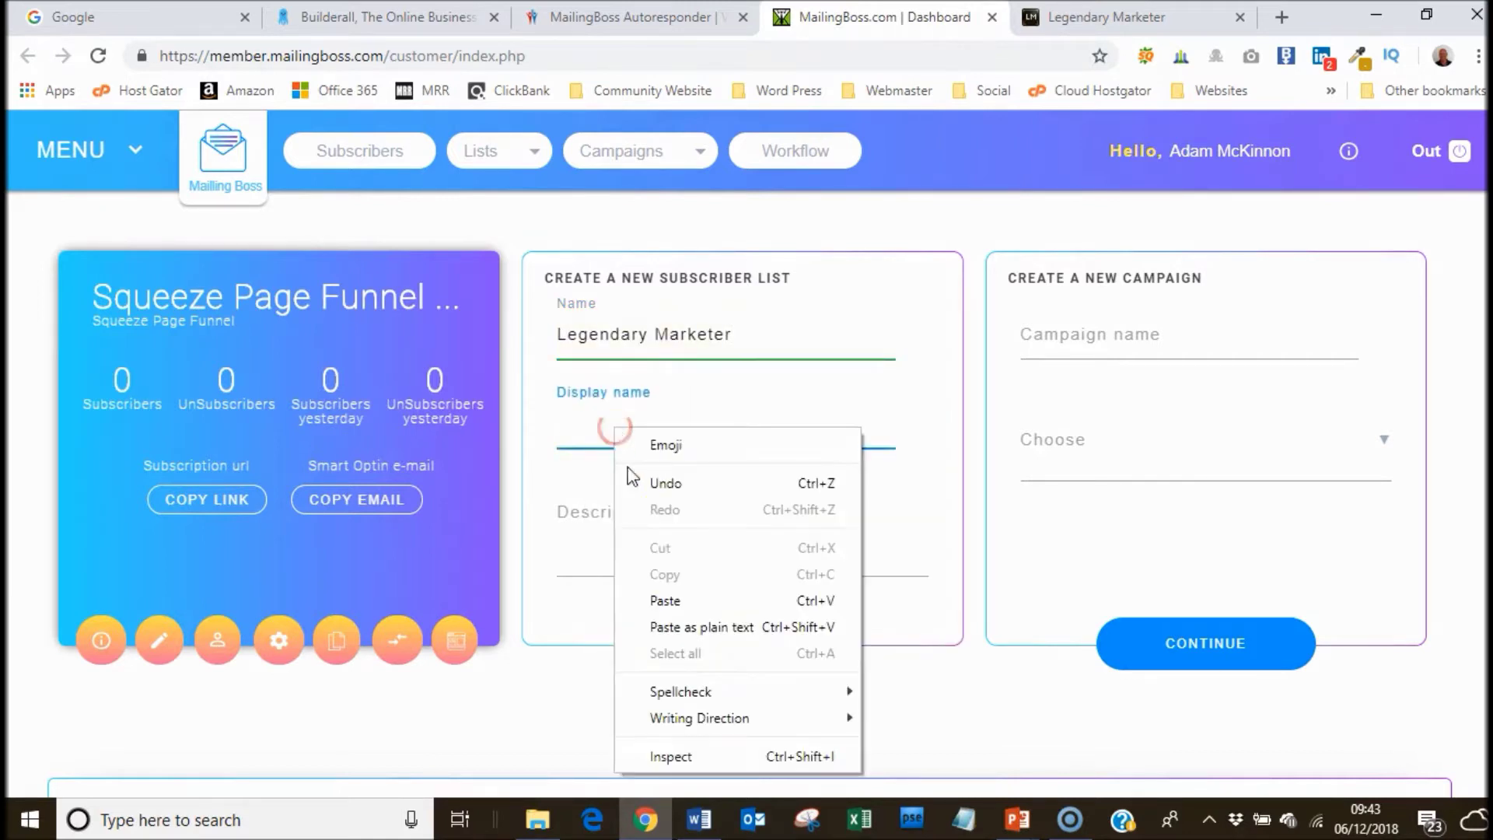
{"action": "left_click", "coordinate": [643, 600]}
{"action": "left_click", "coordinate": [613, 517]}
{"action": "right_click", "coordinate": [613, 520]}
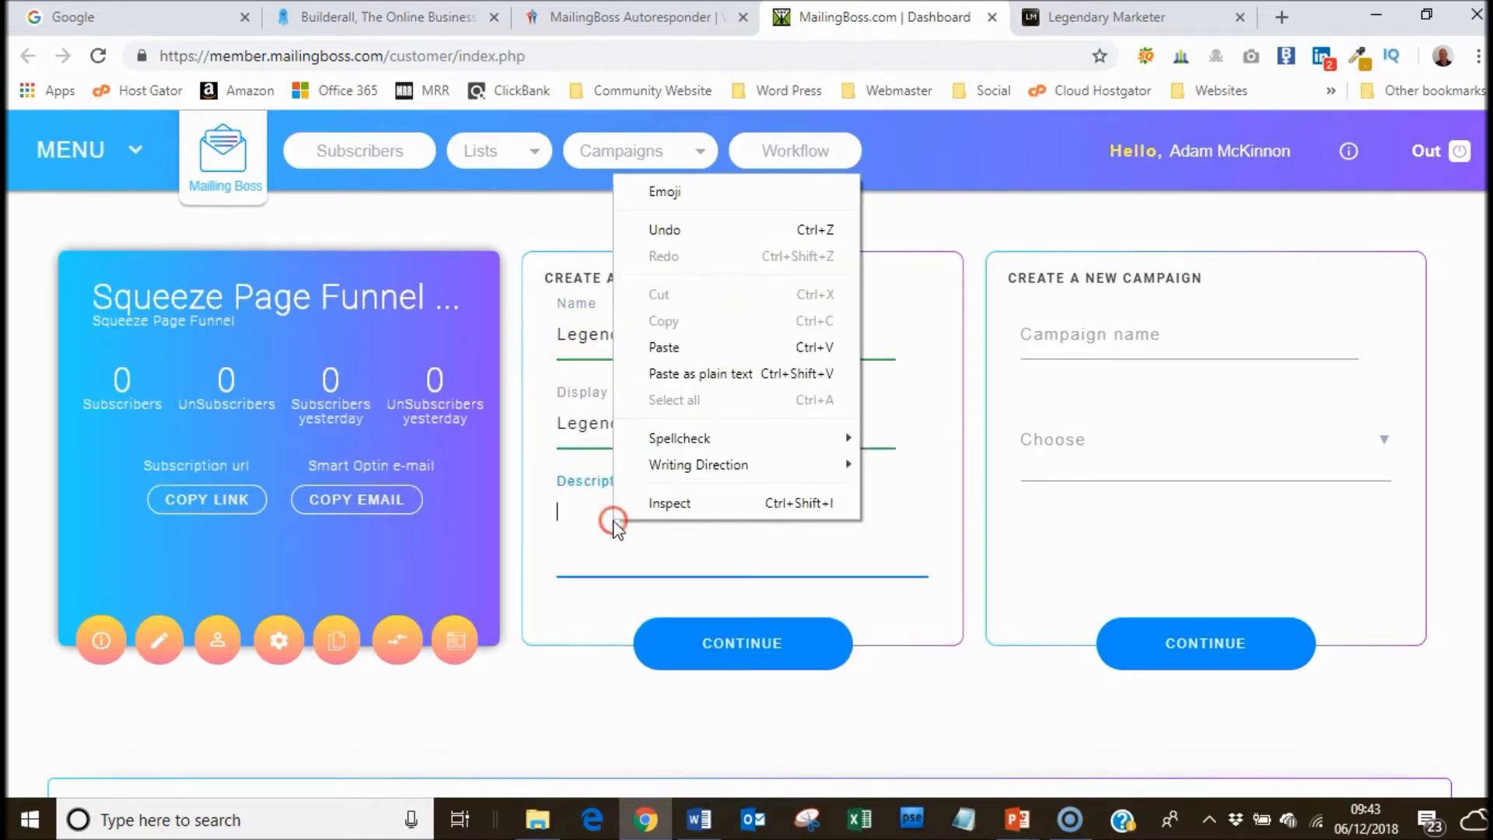
{"action": "left_click", "coordinate": [673, 347]}
{"action": "left_click", "coordinate": [732, 630]}
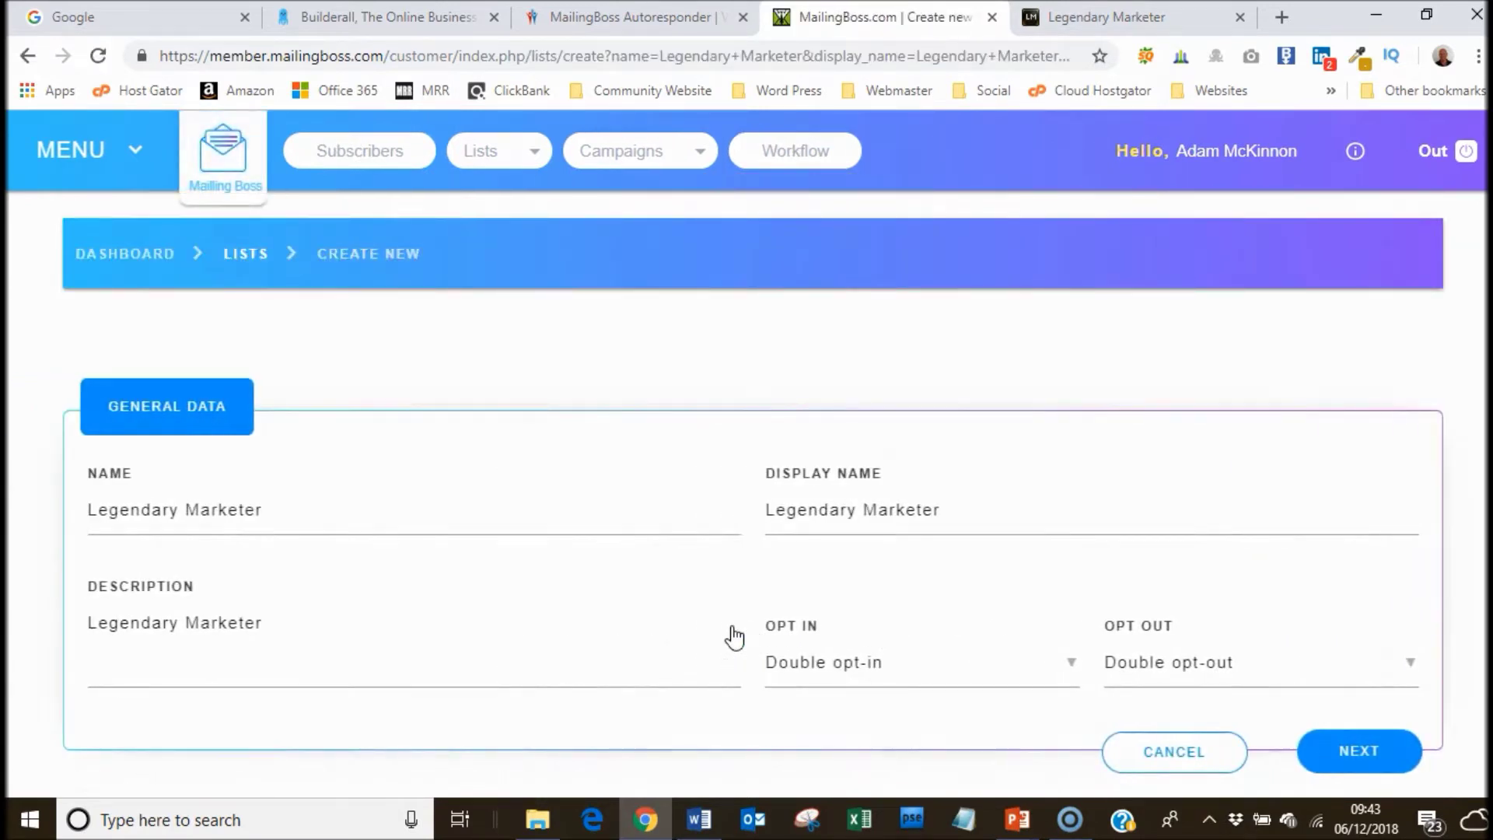
Make the list Single opt-in and Single opt-out, then continue.
{"action": "left_click", "coordinate": [1030, 670]}
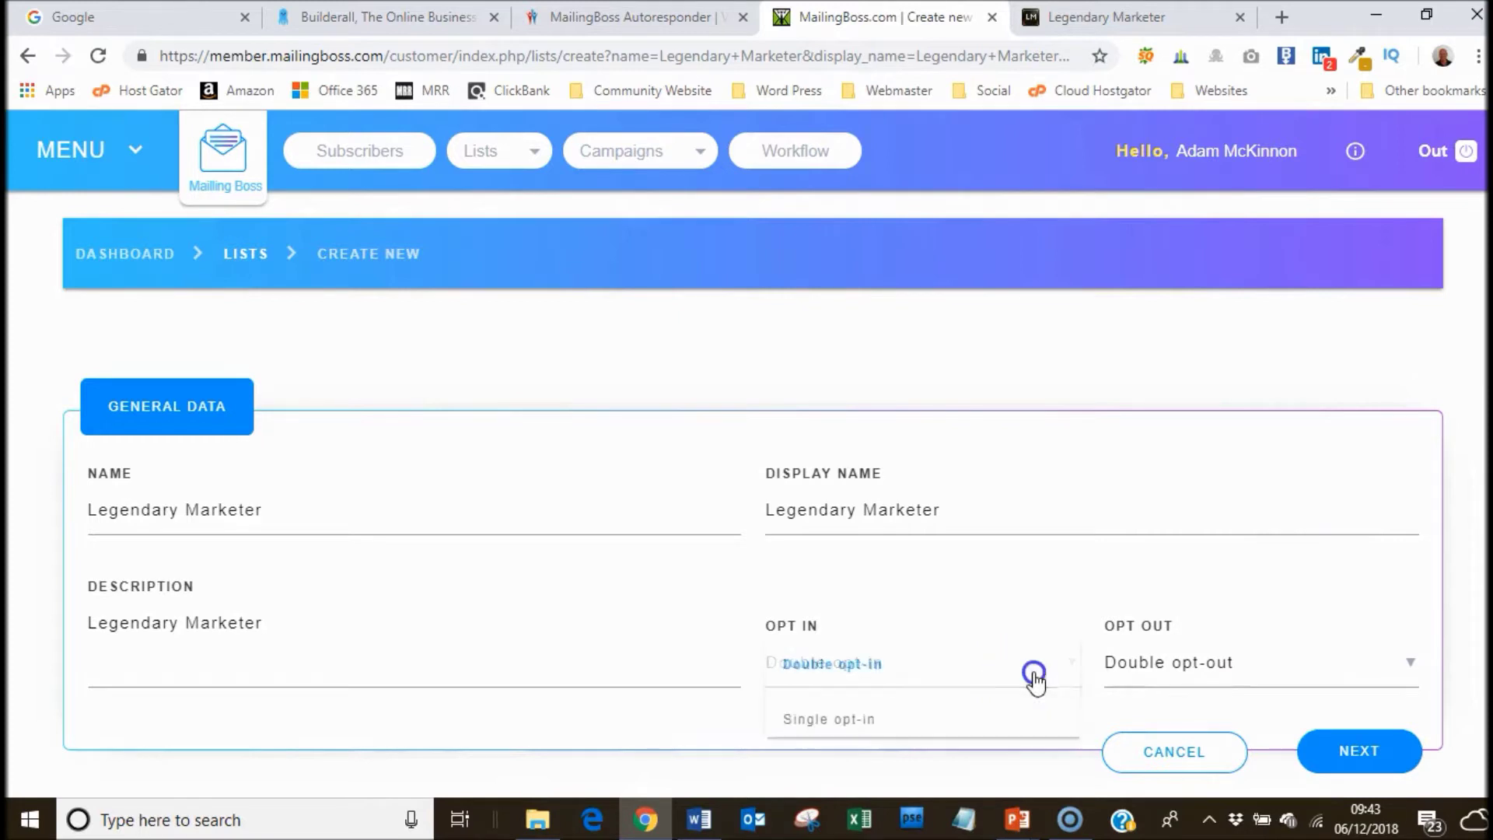
{"action": "left_click", "coordinate": [976, 714]}
{"action": "left_click", "coordinate": [1148, 670]}
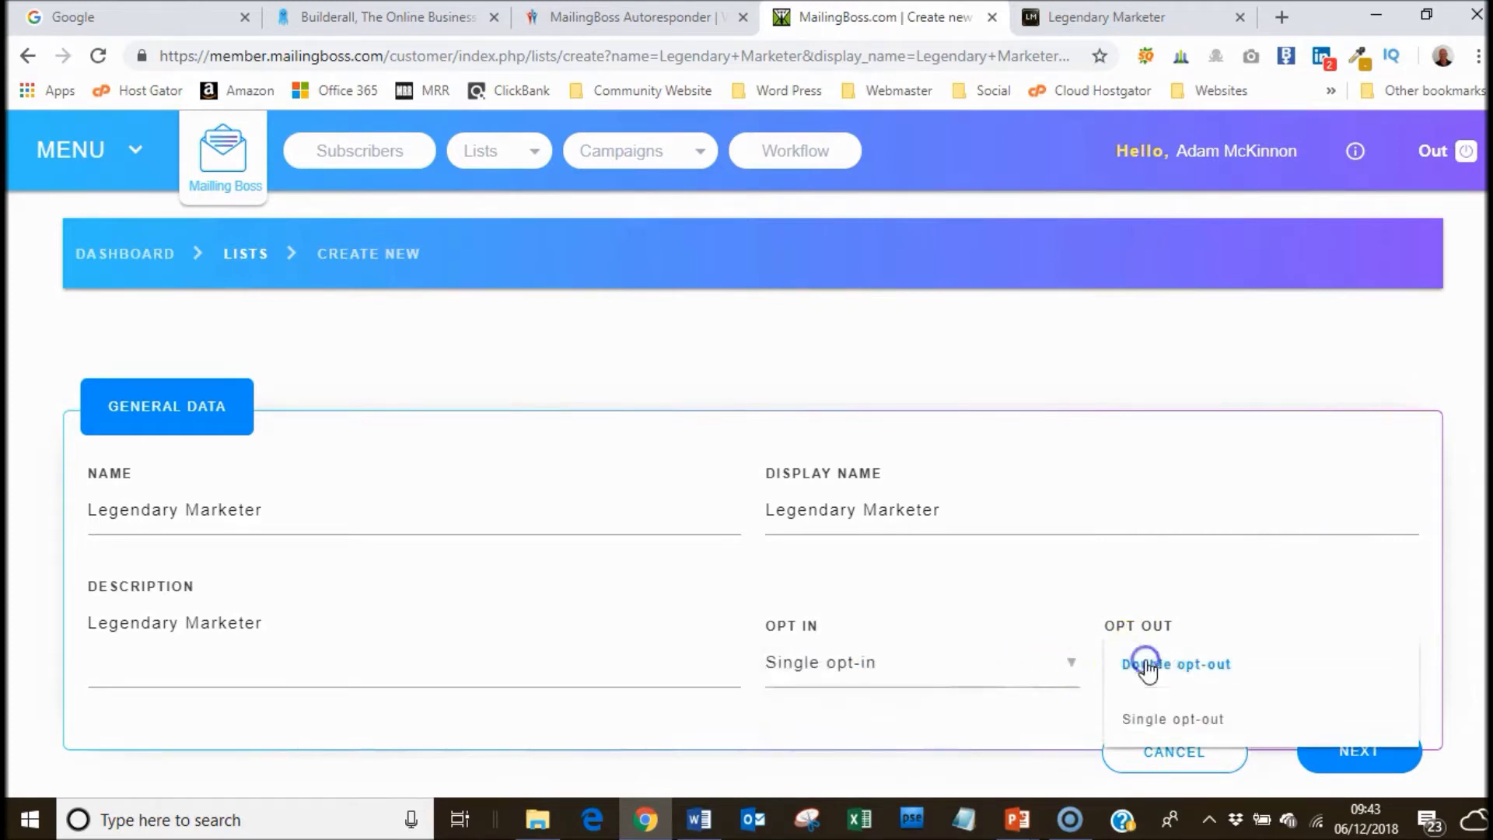
{"action": "left_click", "coordinate": [1148, 716]}
{"action": "left_click", "coordinate": [1365, 763]}
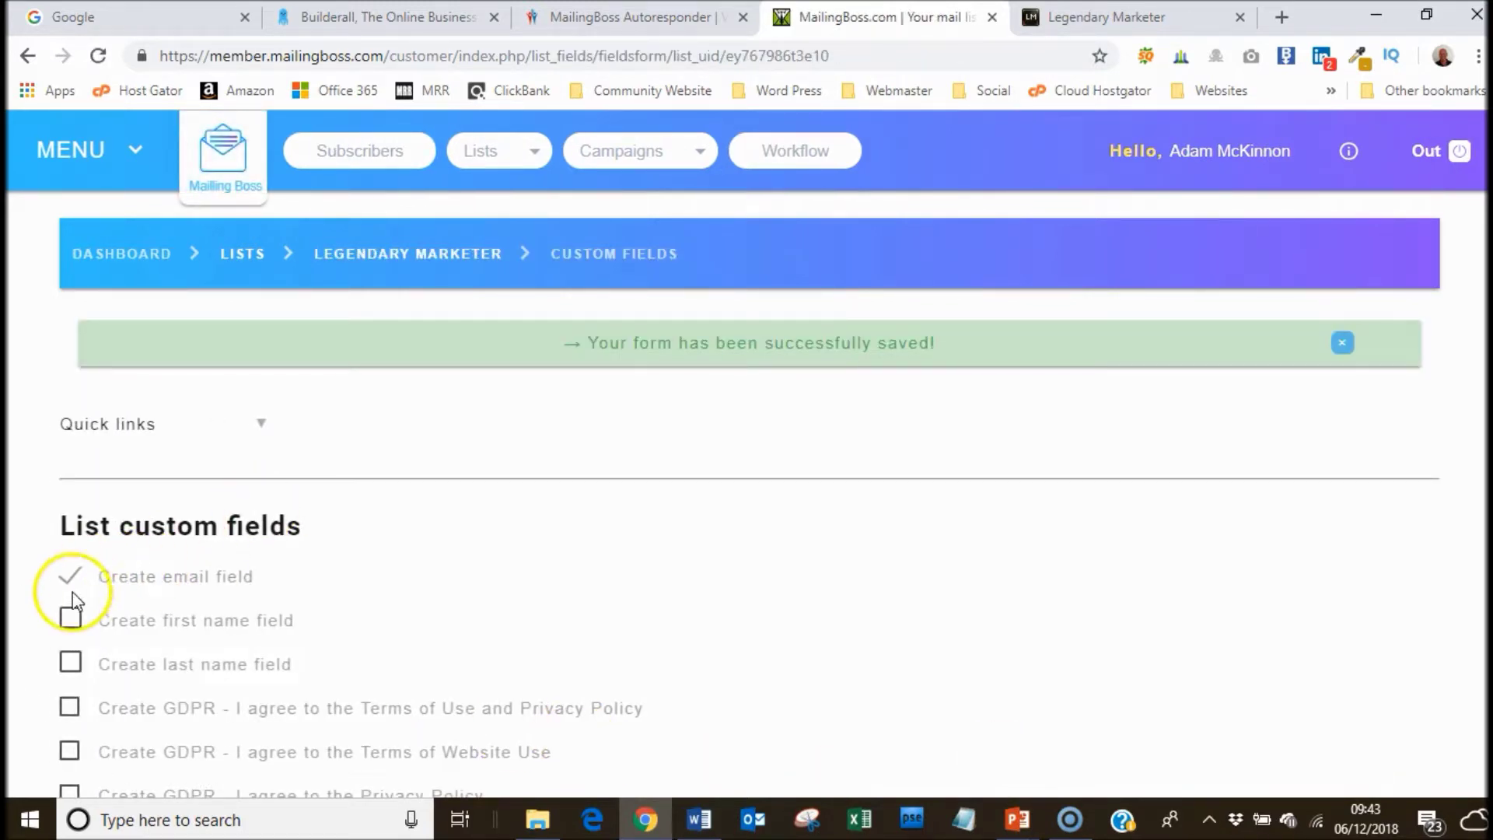
Add a first name custom field and save the list changes.
{"action": "left_click", "coordinate": [70, 620]}
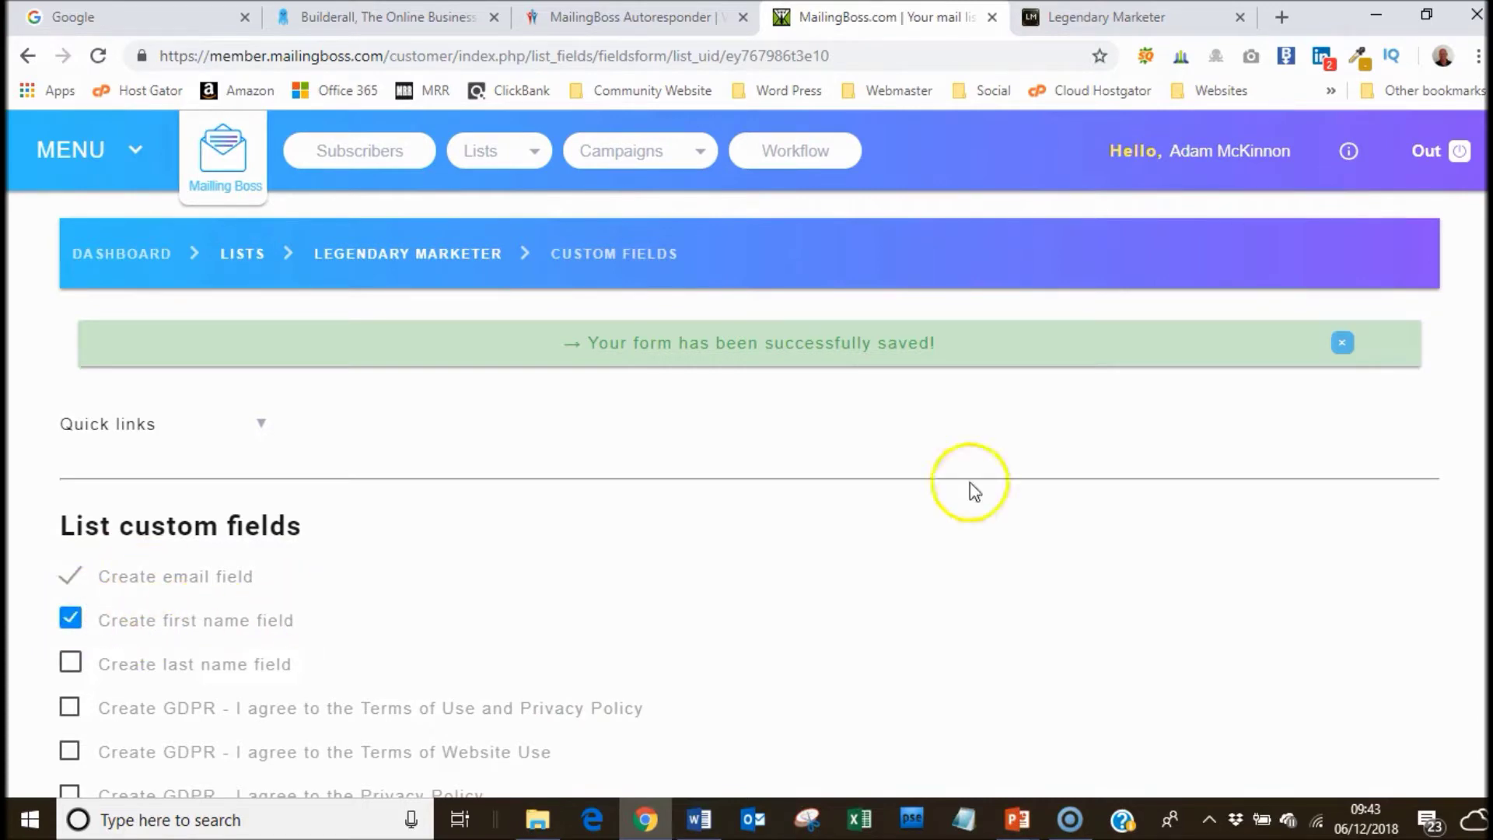
{"action": "scroll", "coordinate": [747, 455], "scroll_direction": "down", "scroll_amount": 5}
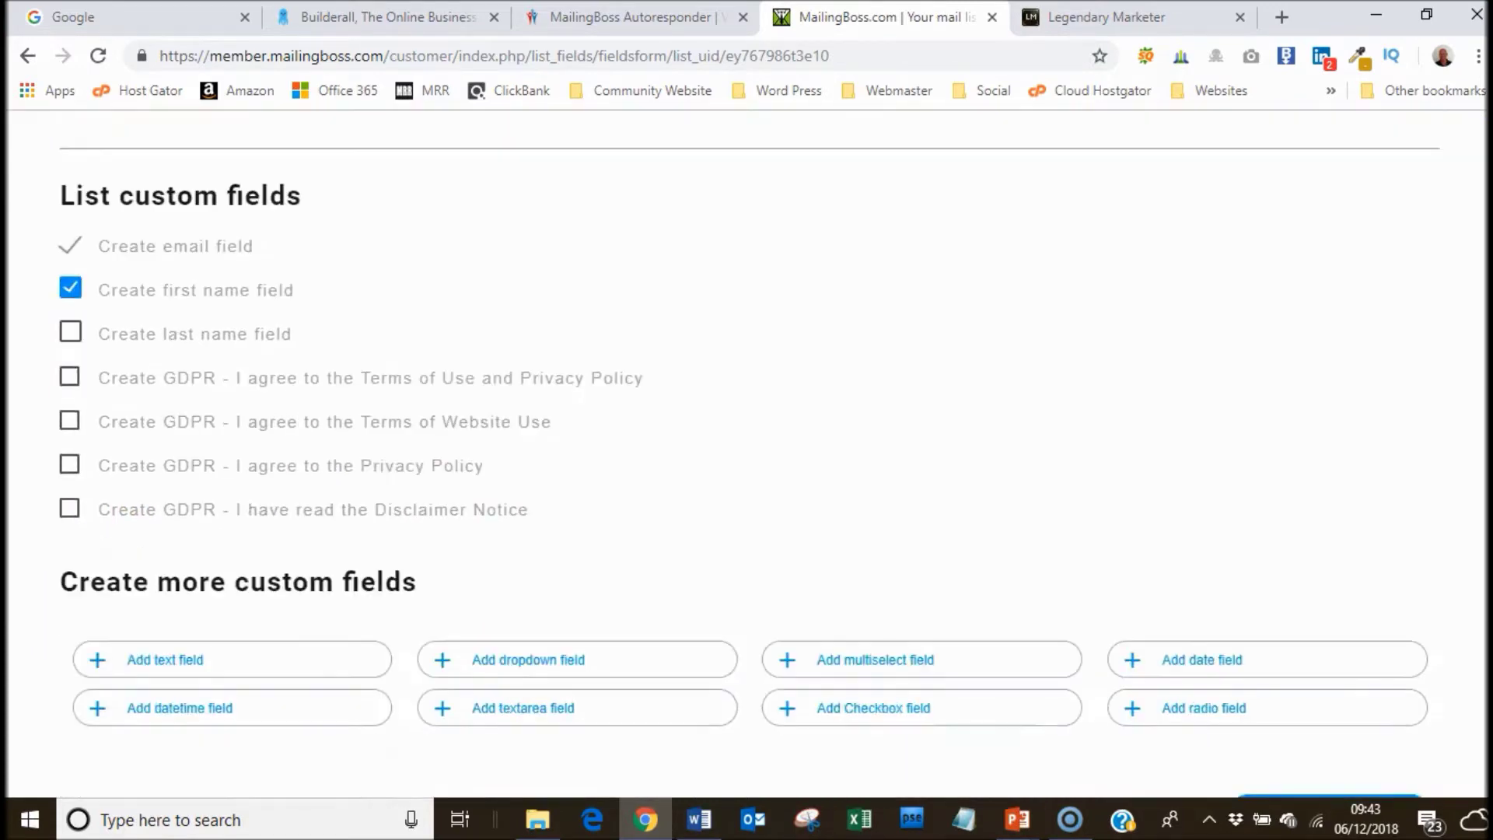
{"action": "left_click", "coordinate": [1350, 713]}
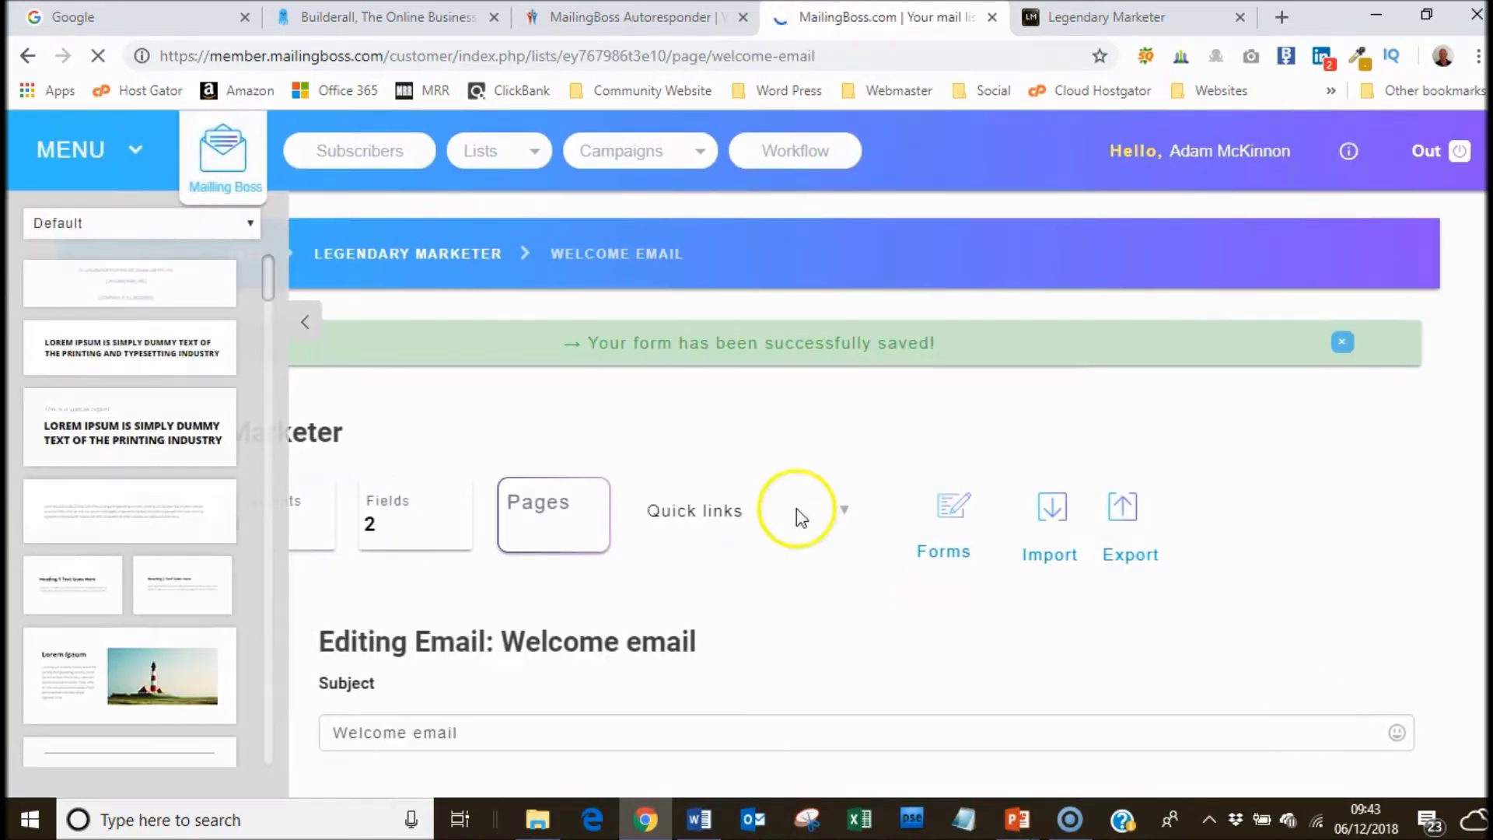
Replace the welcome email subject with a 'Thanks For…' subscribing line.
{"action": "left_click", "coordinate": [309, 325]}
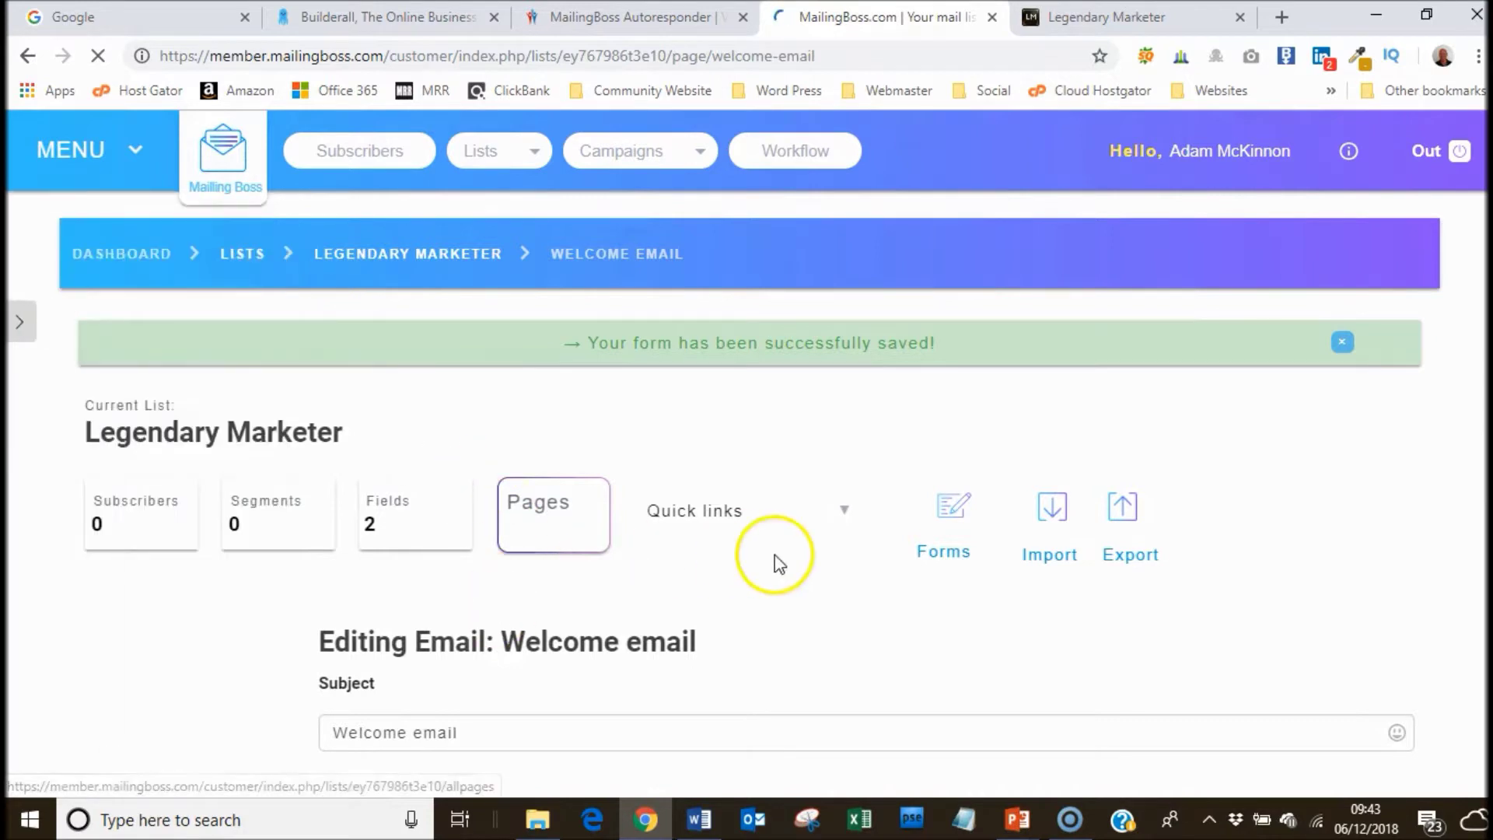
{"action": "scroll", "coordinate": [467, 466], "scroll_direction": "down", "scroll_amount": 4}
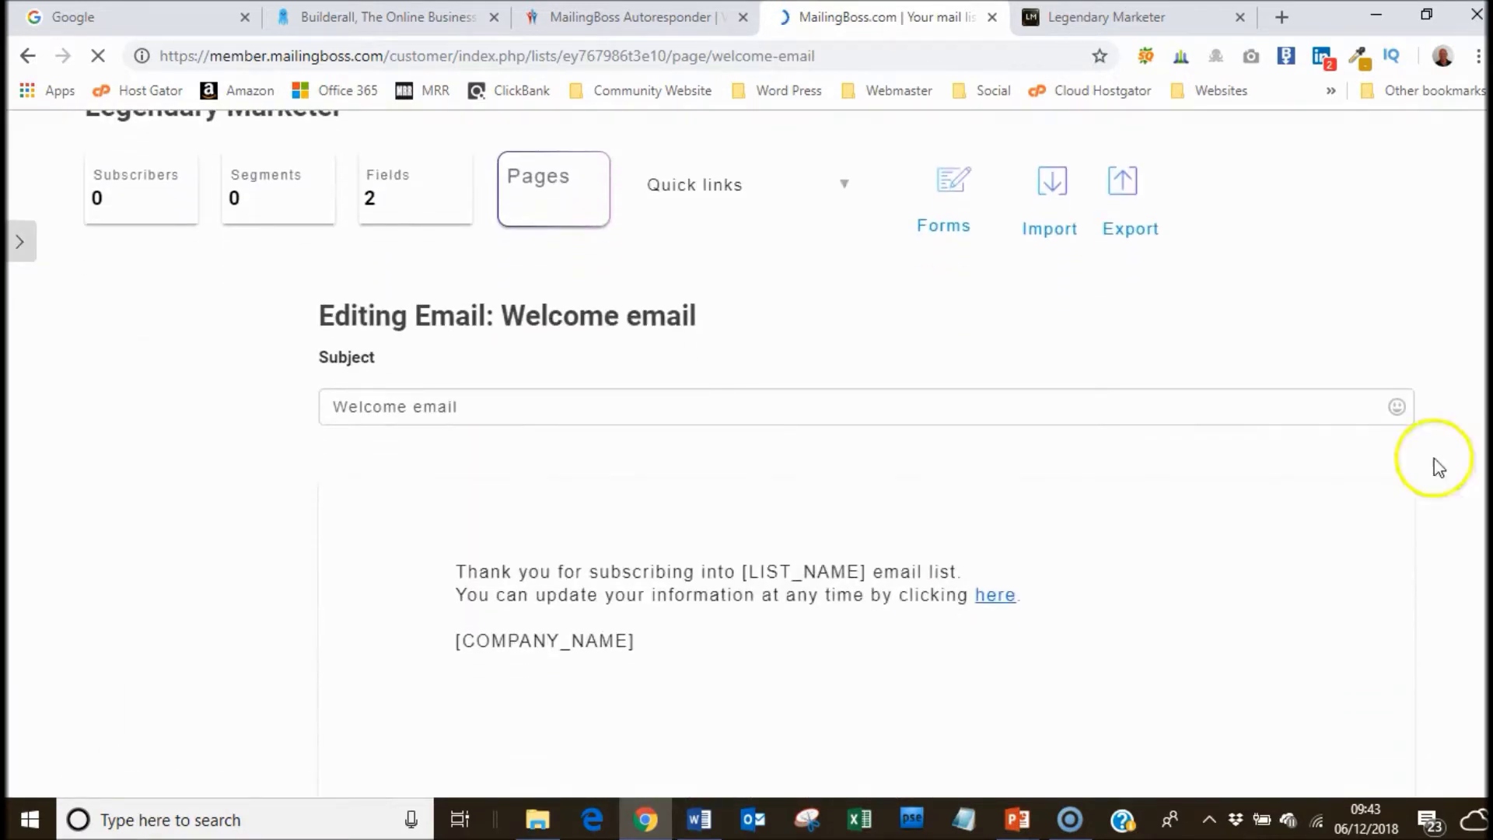
{"action": "left_click", "coordinate": [481, 407]}
{"action": "left_click_drag", "start_coordinate": [480, 406], "coordinate": [238, 408]}
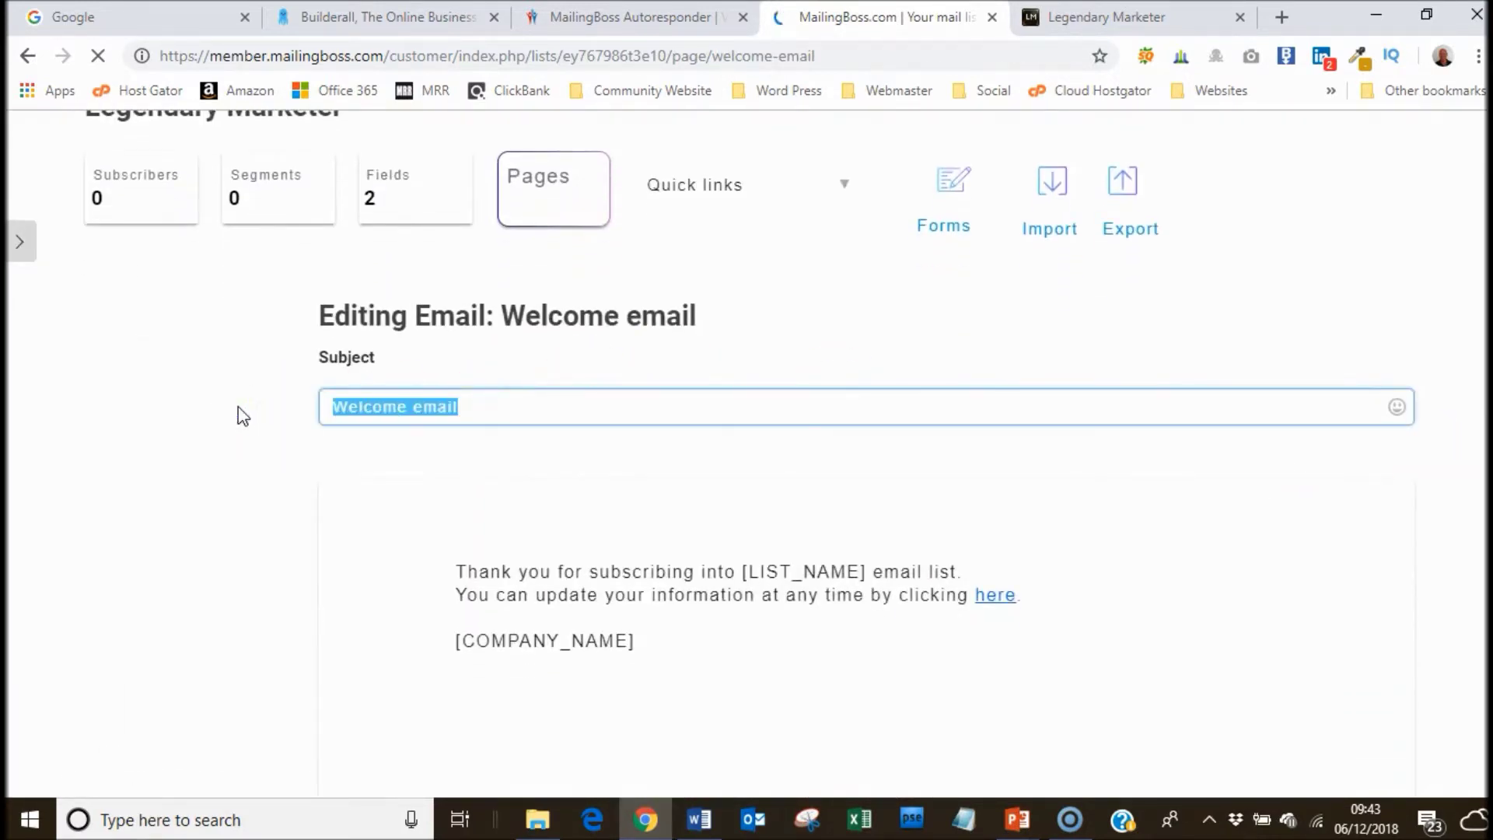
{"action": "type", "text": "Thanks For"}
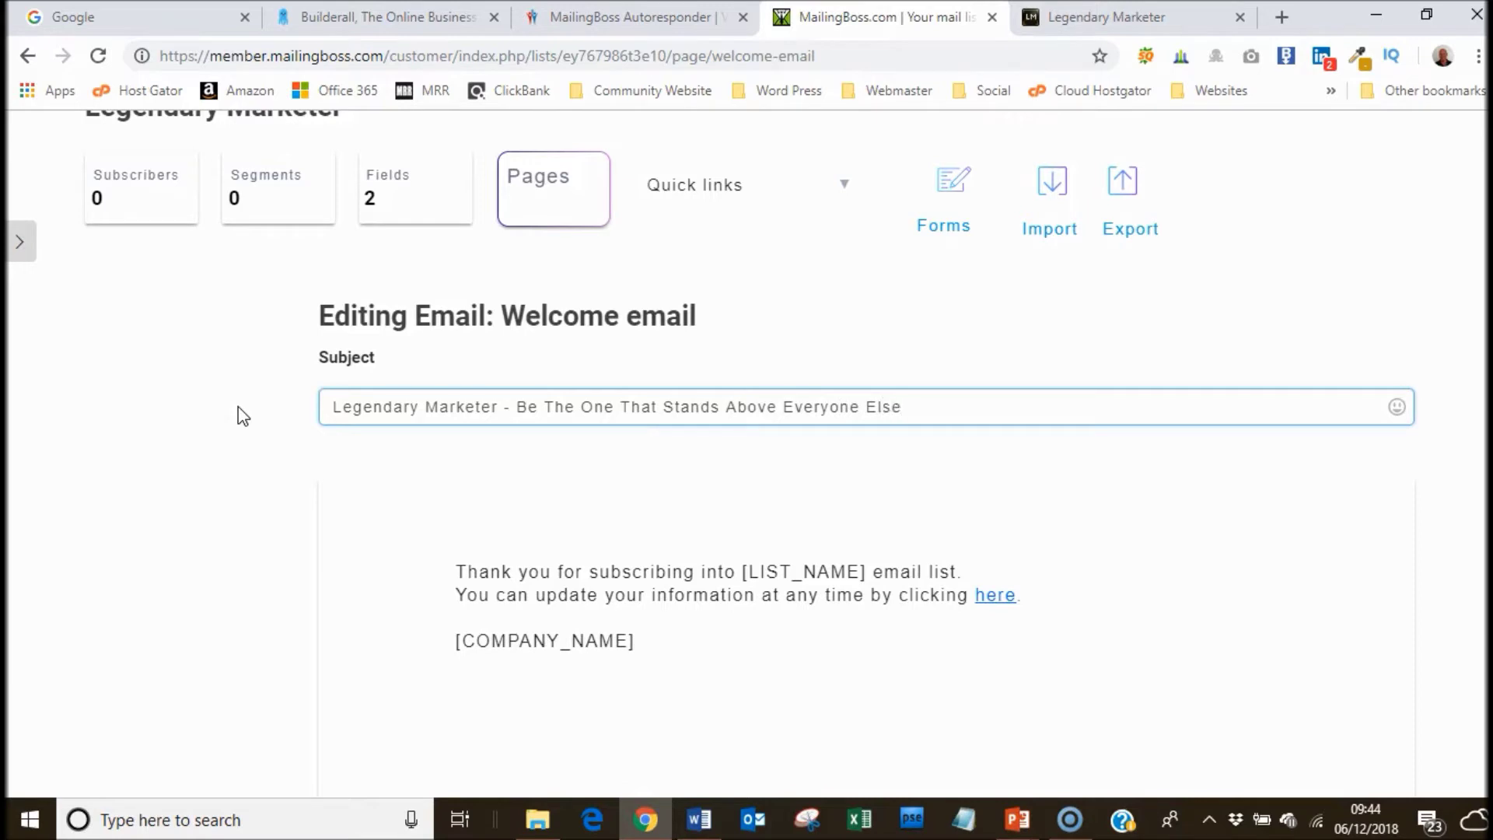
Edit the body to say '[LIST_NAME] Newsletter' instead of 'email list', then save.
{"action": "left_click", "coordinate": [744, 574]}
{"action": "type", "text": "The Lee"}
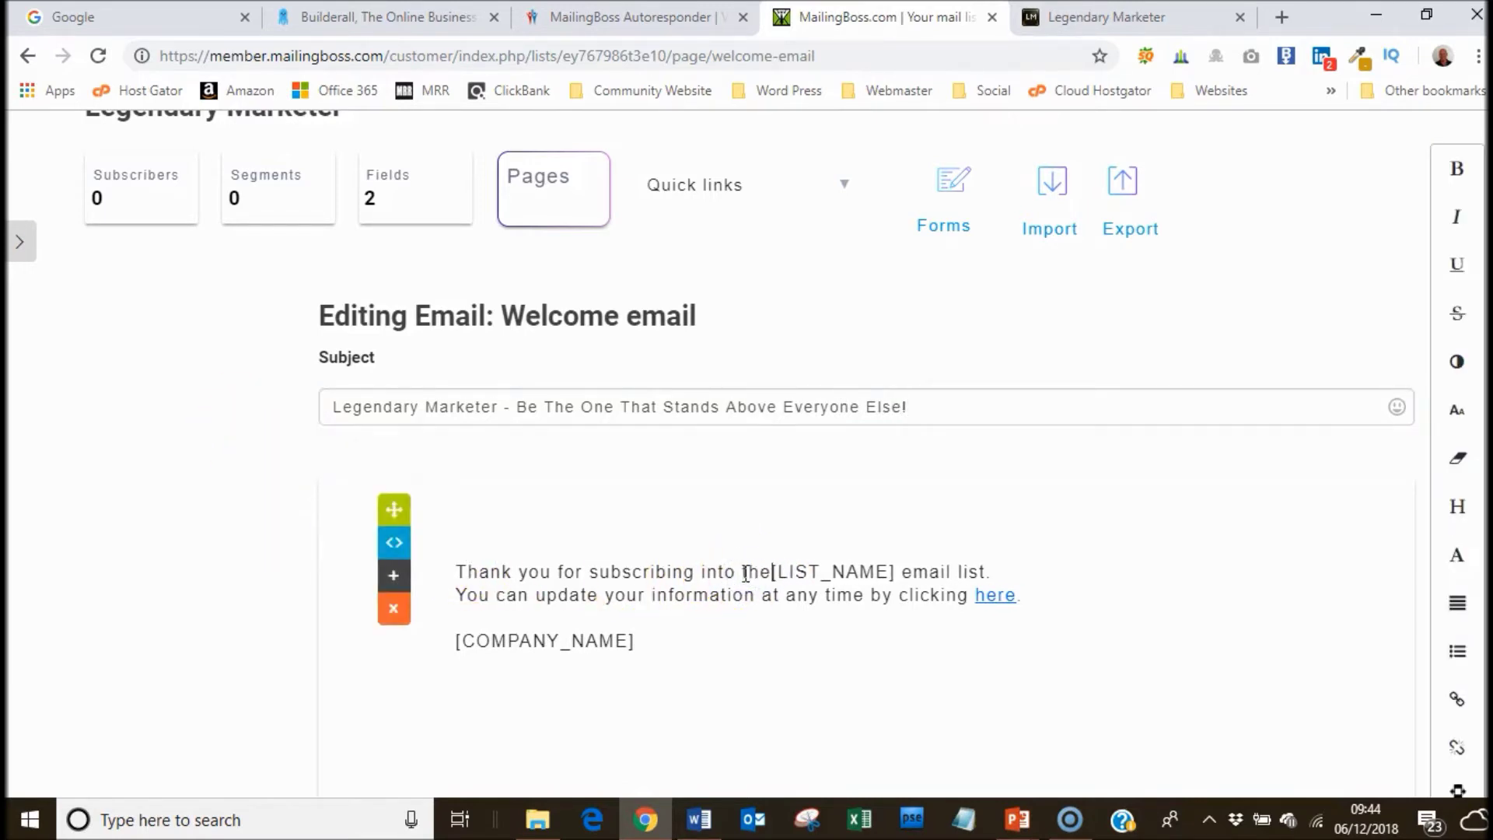
{"action": "key", "text": "BackSpace"}
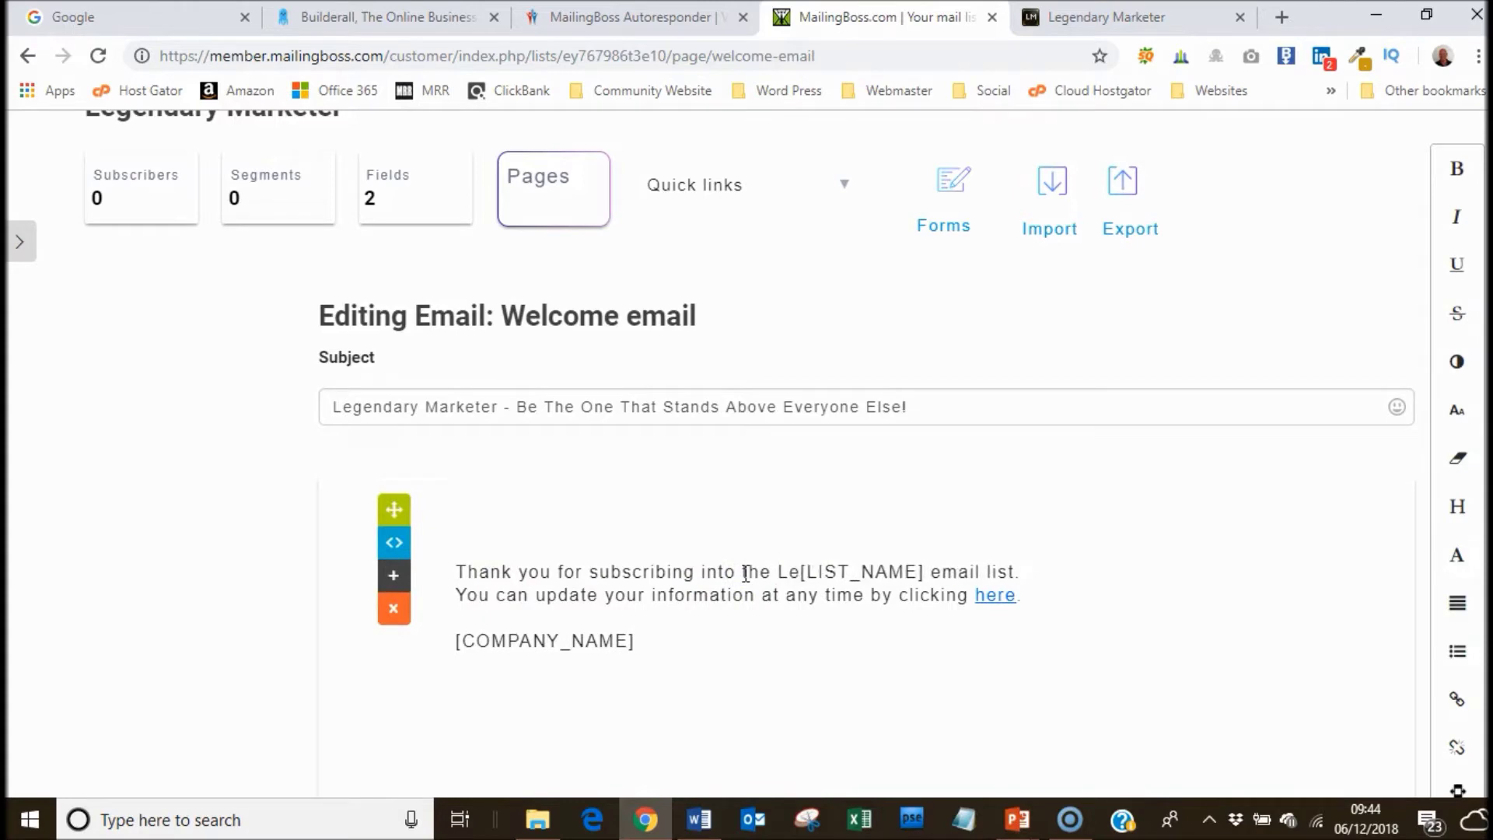
{"action": "type", "text": "gendary Ma"}
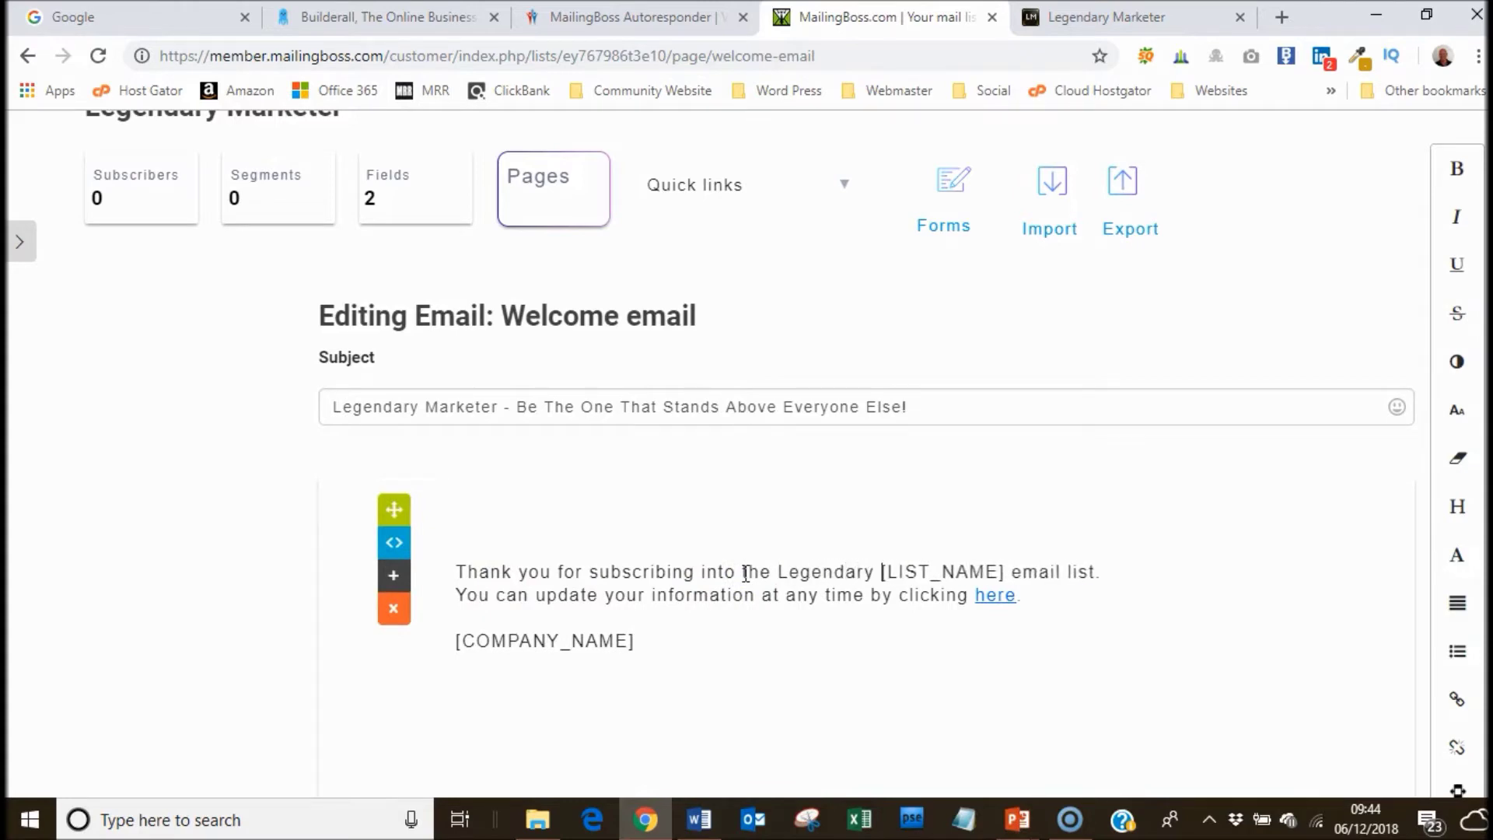
{"action": "key", "text": "BackSpace"}
{"action": "key", "text": "BackSpace"}
{"action": "key", "text": "BackSpace"}
{"action": "key", "text": "BackSpace"}
{"action": "key", "text": "BackSpace"}
{"action": "key", "text": "BackSpace"}
{"action": "key", "text": "BackSpace"}
{"action": "key", "text": "BackSpace"}
{"action": "key", "text": "BackSpace"}
{"action": "key", "text": "BackSpace"}
{"action": "key", "text": "BackSpace"}
{"action": "key", "text": "BackSpace"}
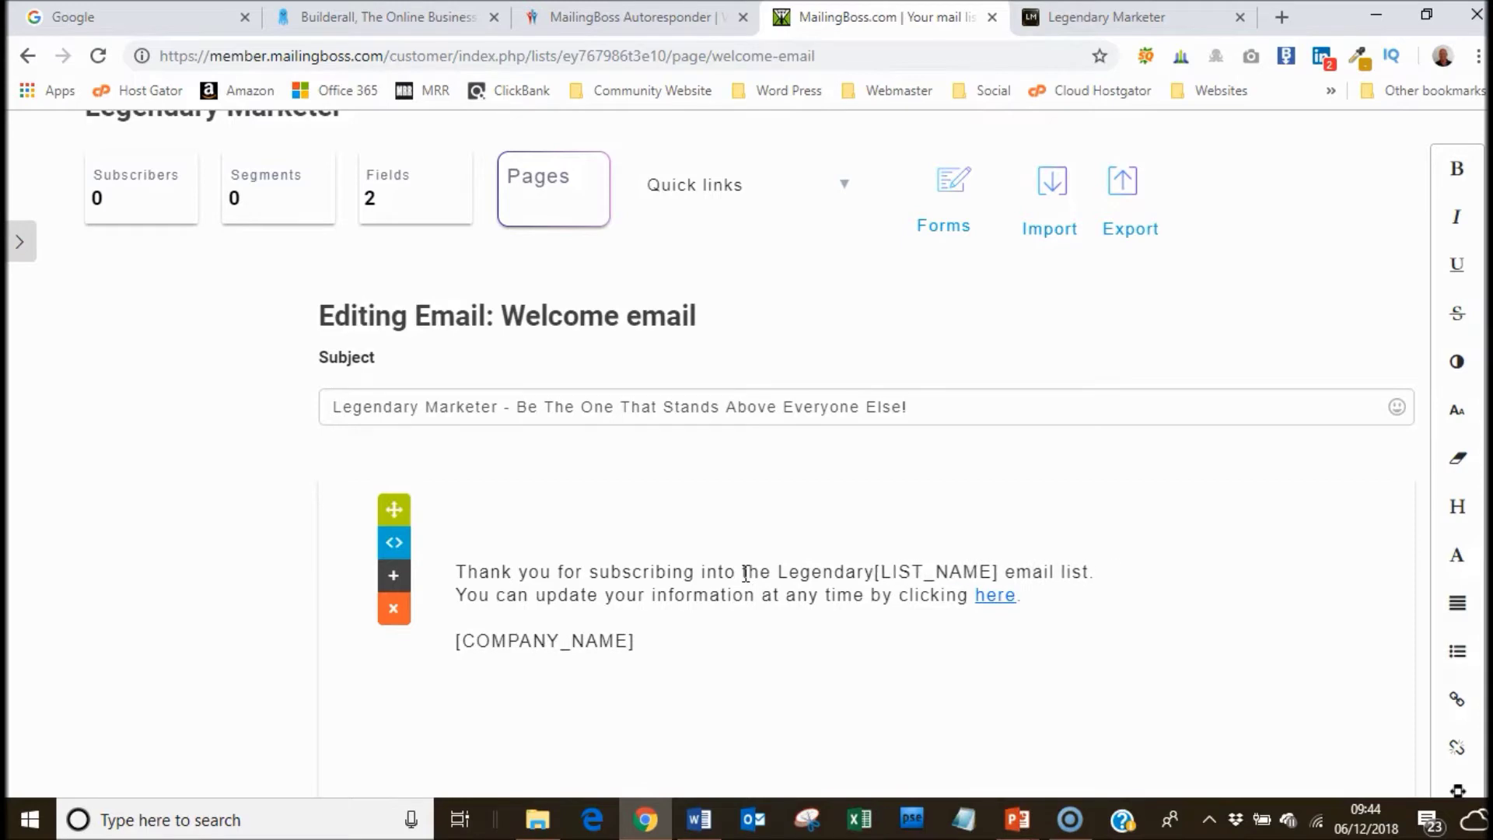
{"action": "key", "text": "BackSpace"}
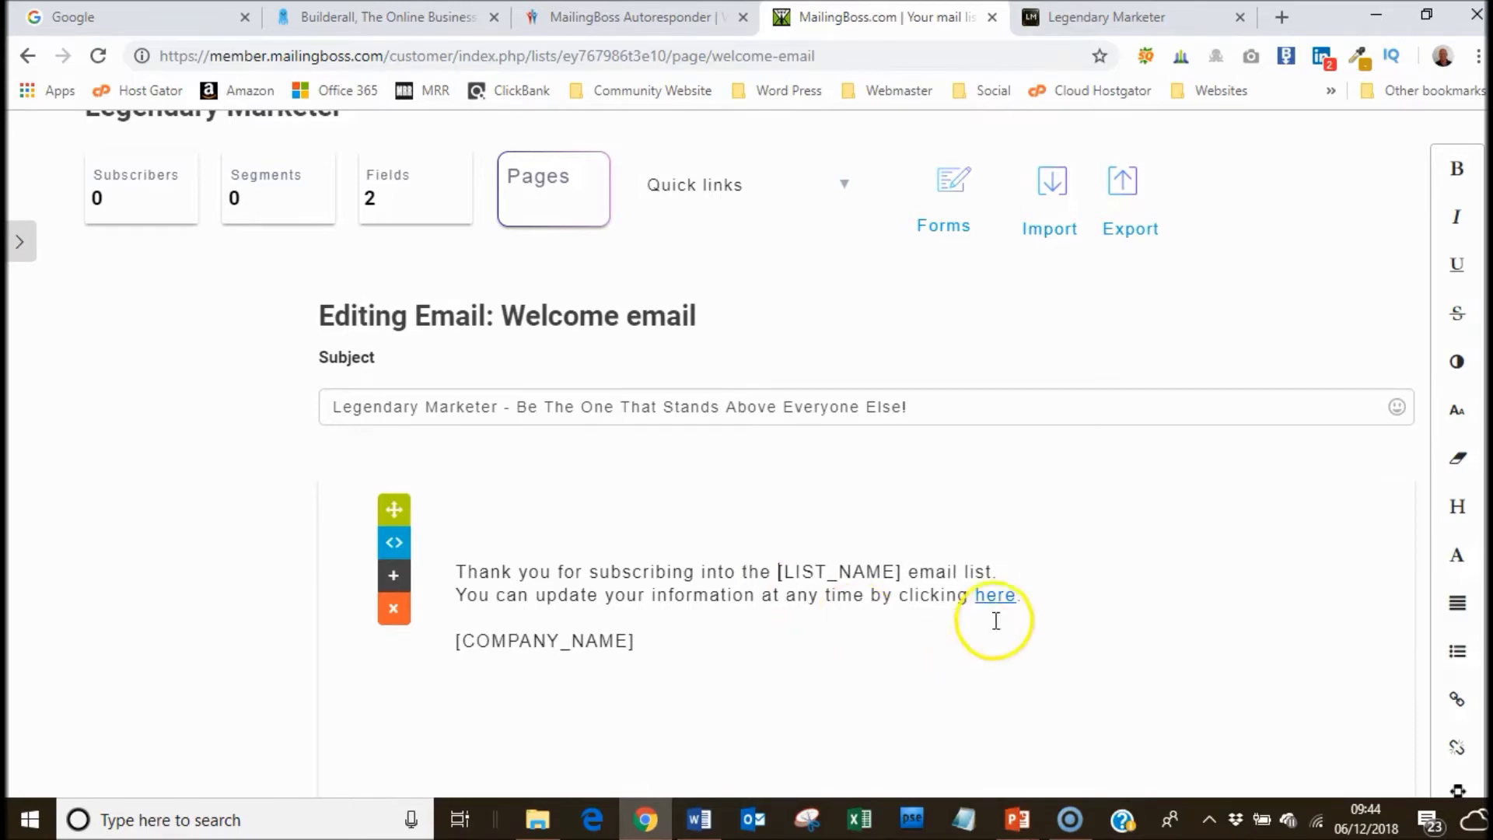
{"action": "left_click", "coordinate": [911, 574]}
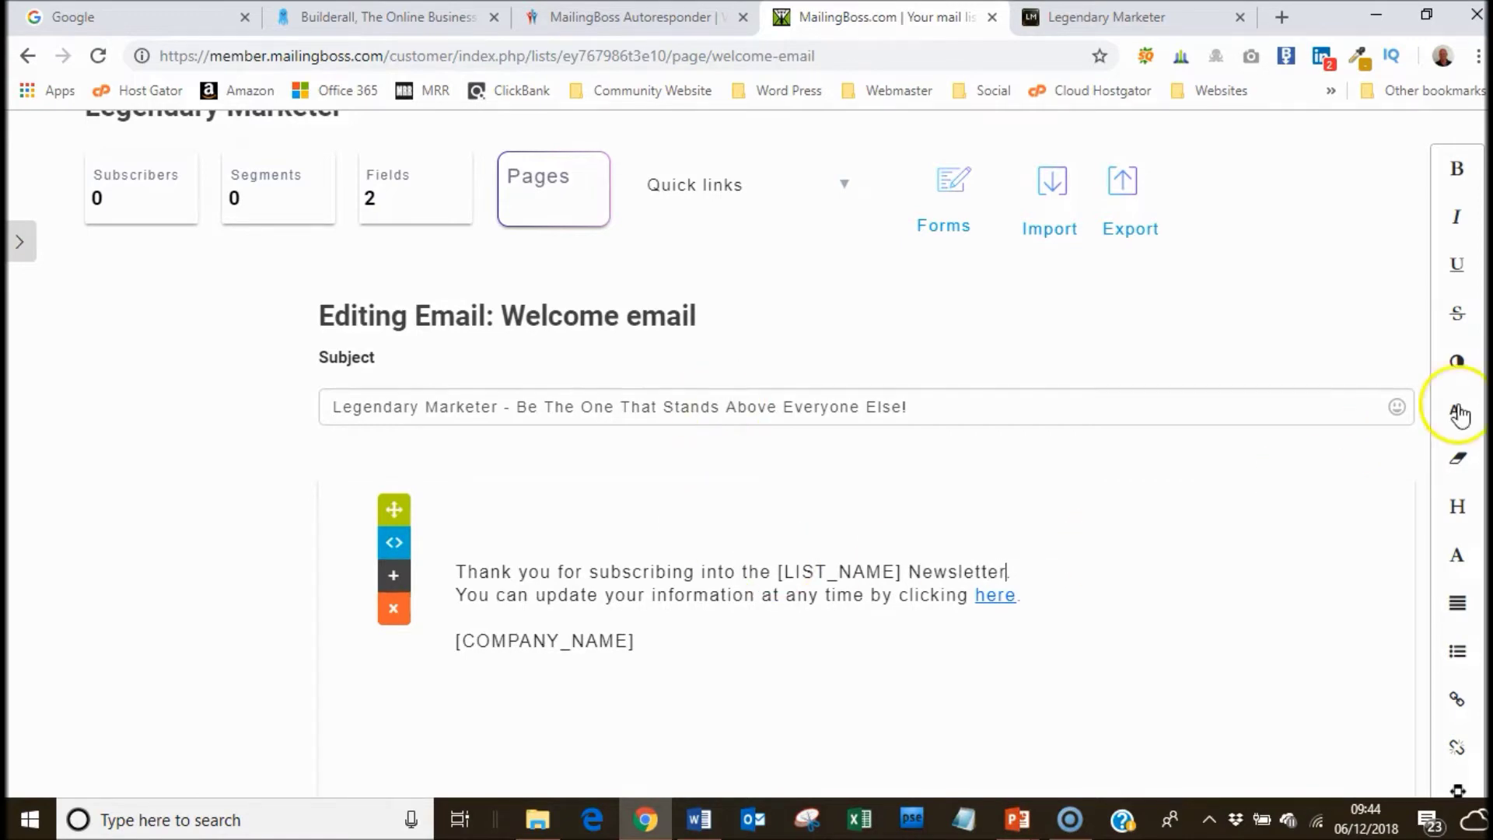
{"action": "scroll", "coordinate": [1461, 412], "scroll_direction": "down", "scroll_amount": 3}
{"action": "left_click", "coordinate": [1309, 703]}
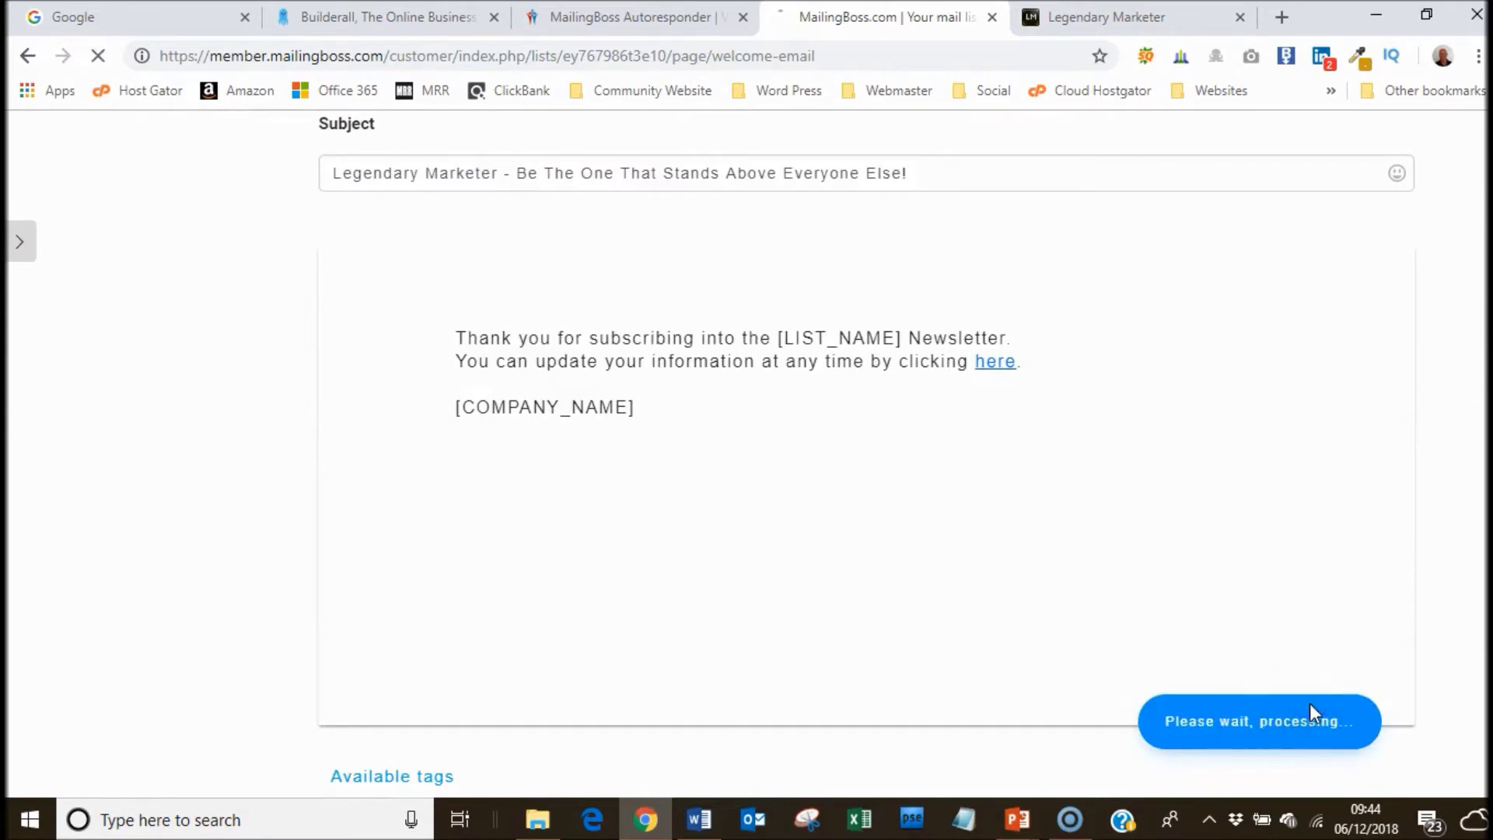
{"action": "left_click", "coordinate": [917, 433]}
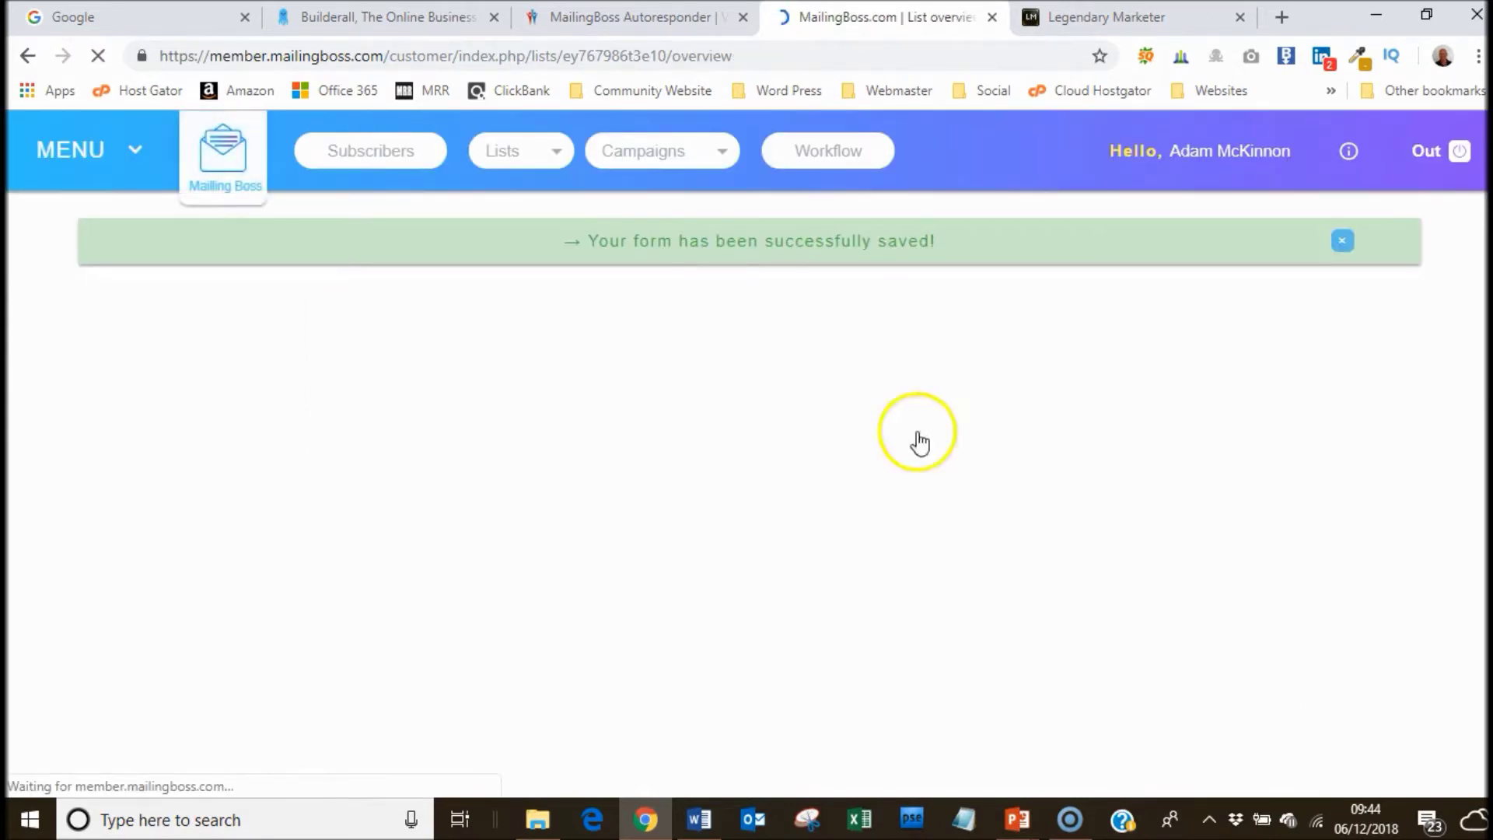
Load the Legendary Marketer squeeze page in a new tab, then return to the members' page.
{"action": "left_click", "coordinate": [1282, 17]}
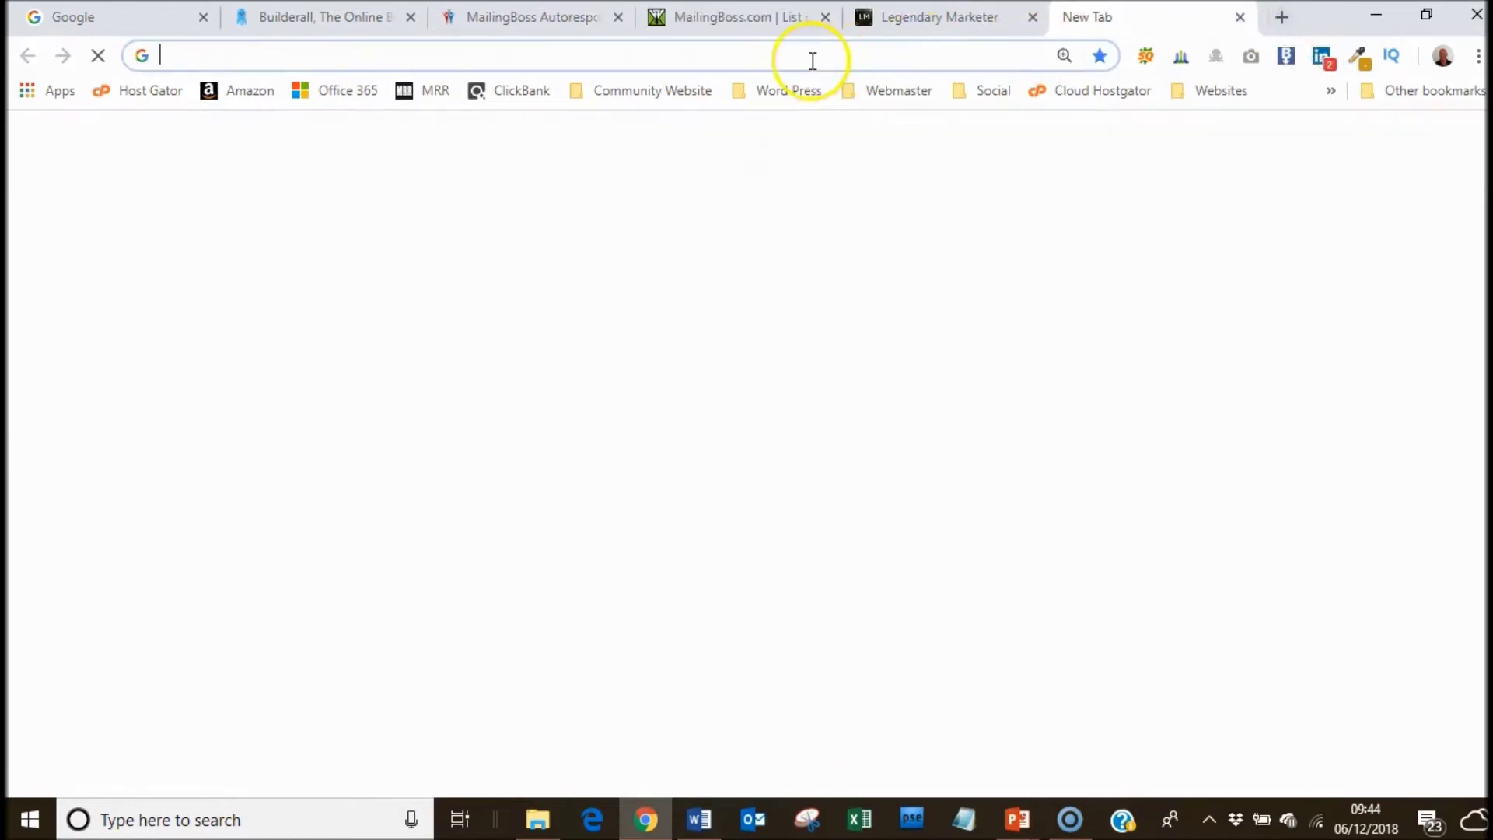
{"action": "type", "text": "egendary"}
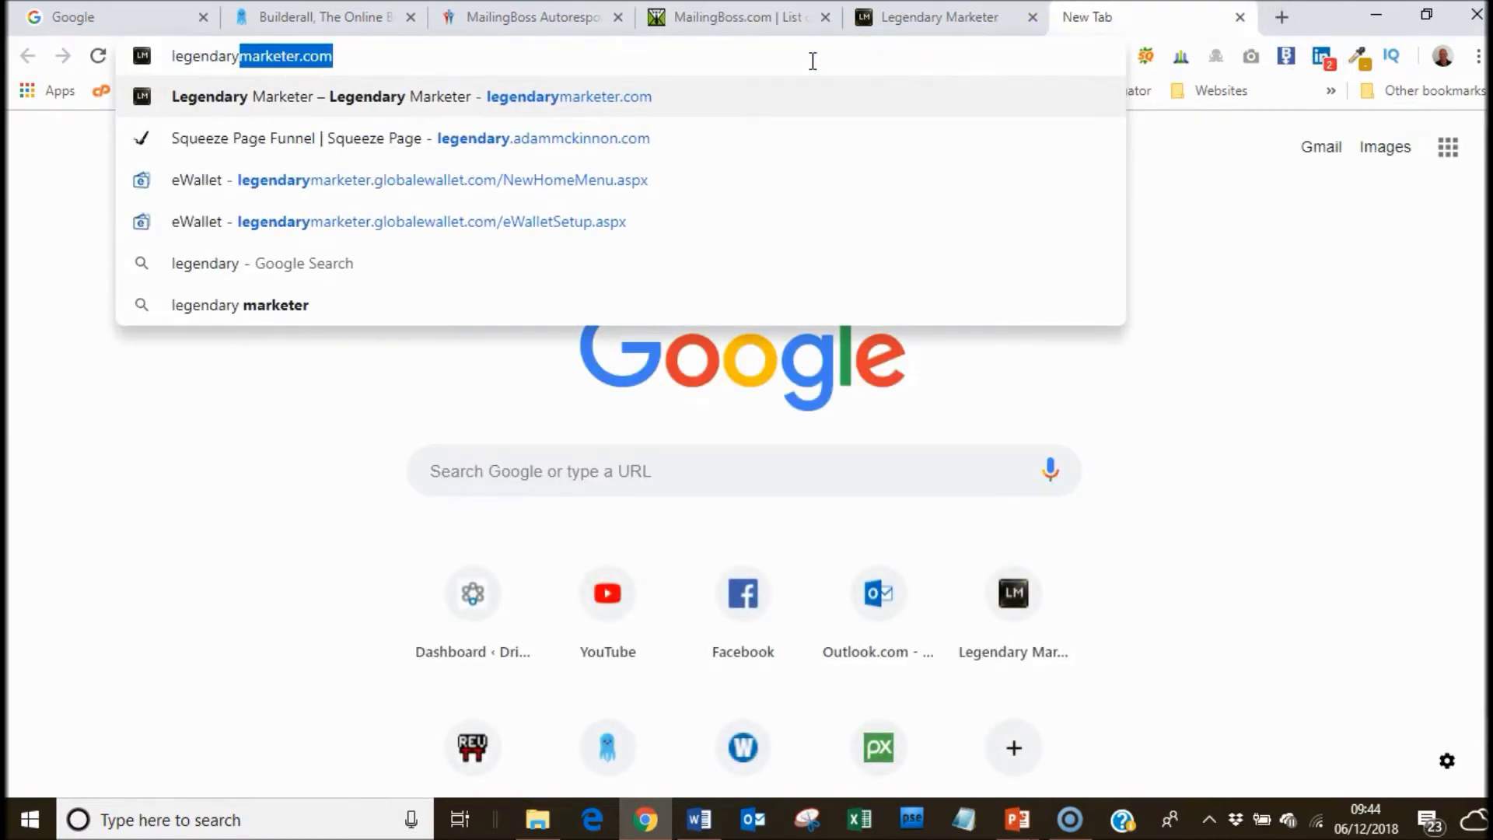
{"action": "type", "text": ".adammc"}
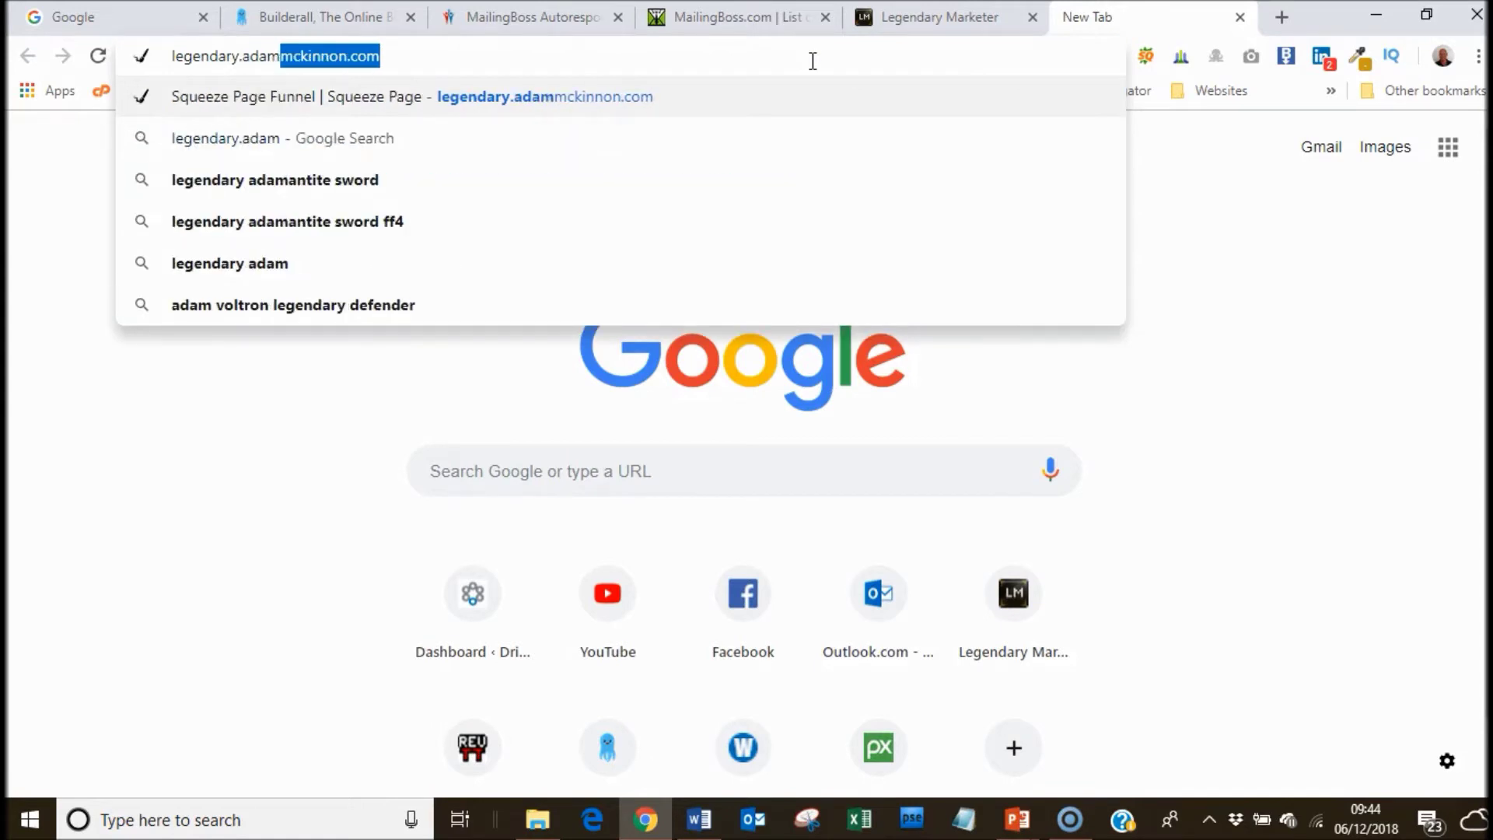
{"action": "type", "text": "kinnon"}
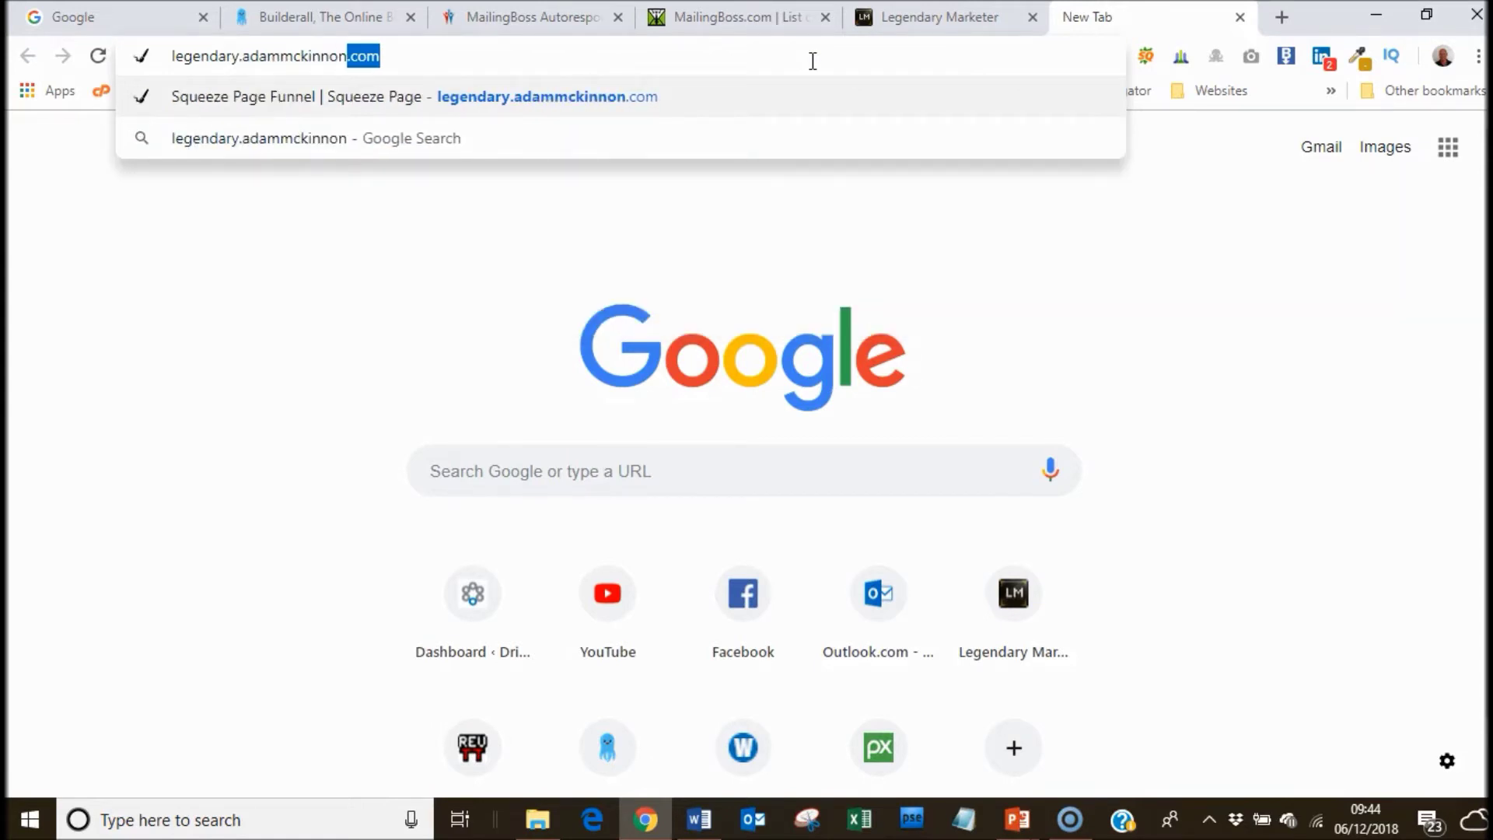
{"action": "key", "text": "Return"}
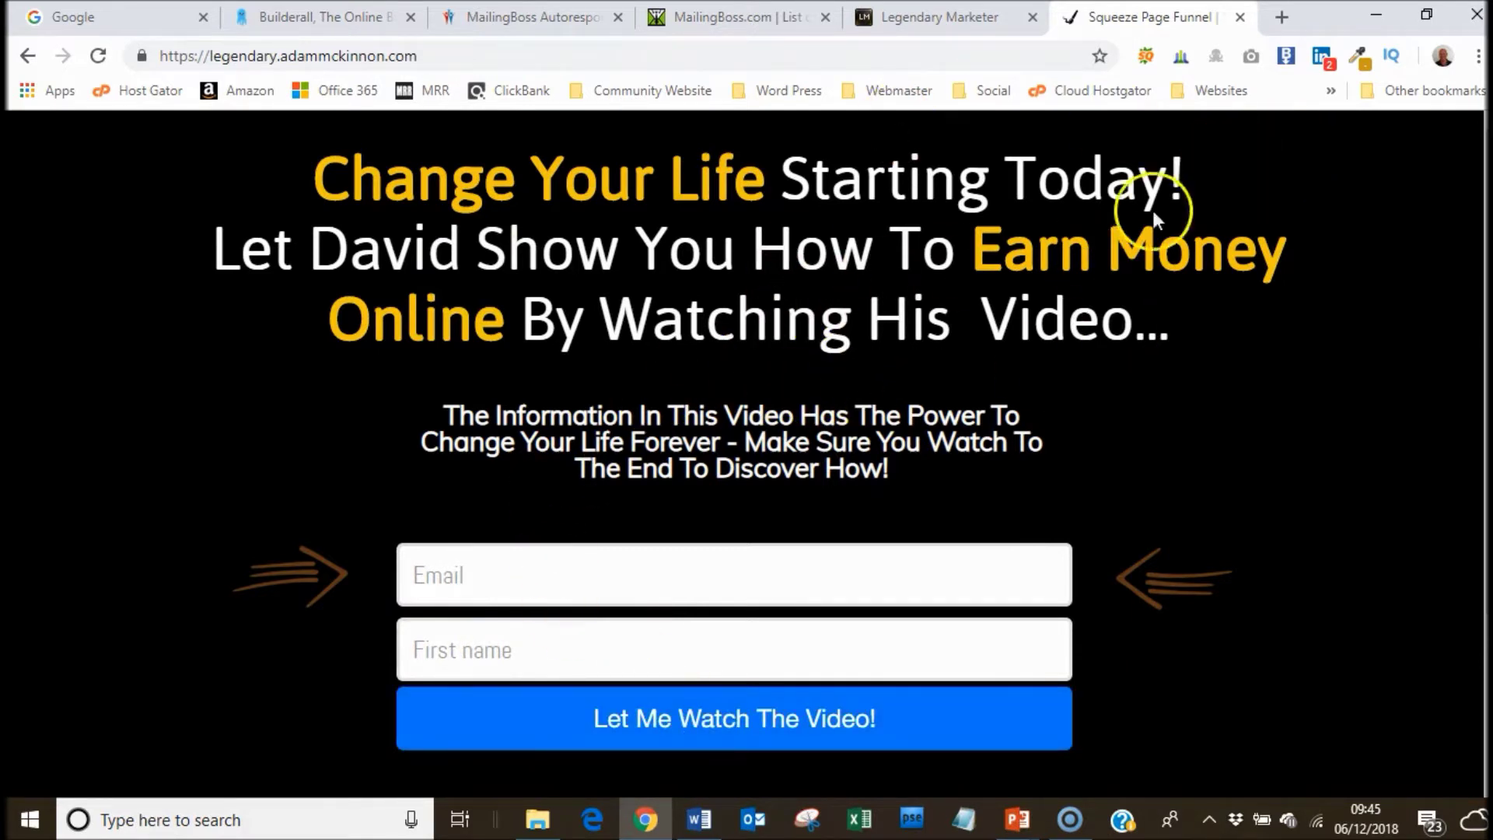
{"action": "left_click", "coordinate": [925, 22]}
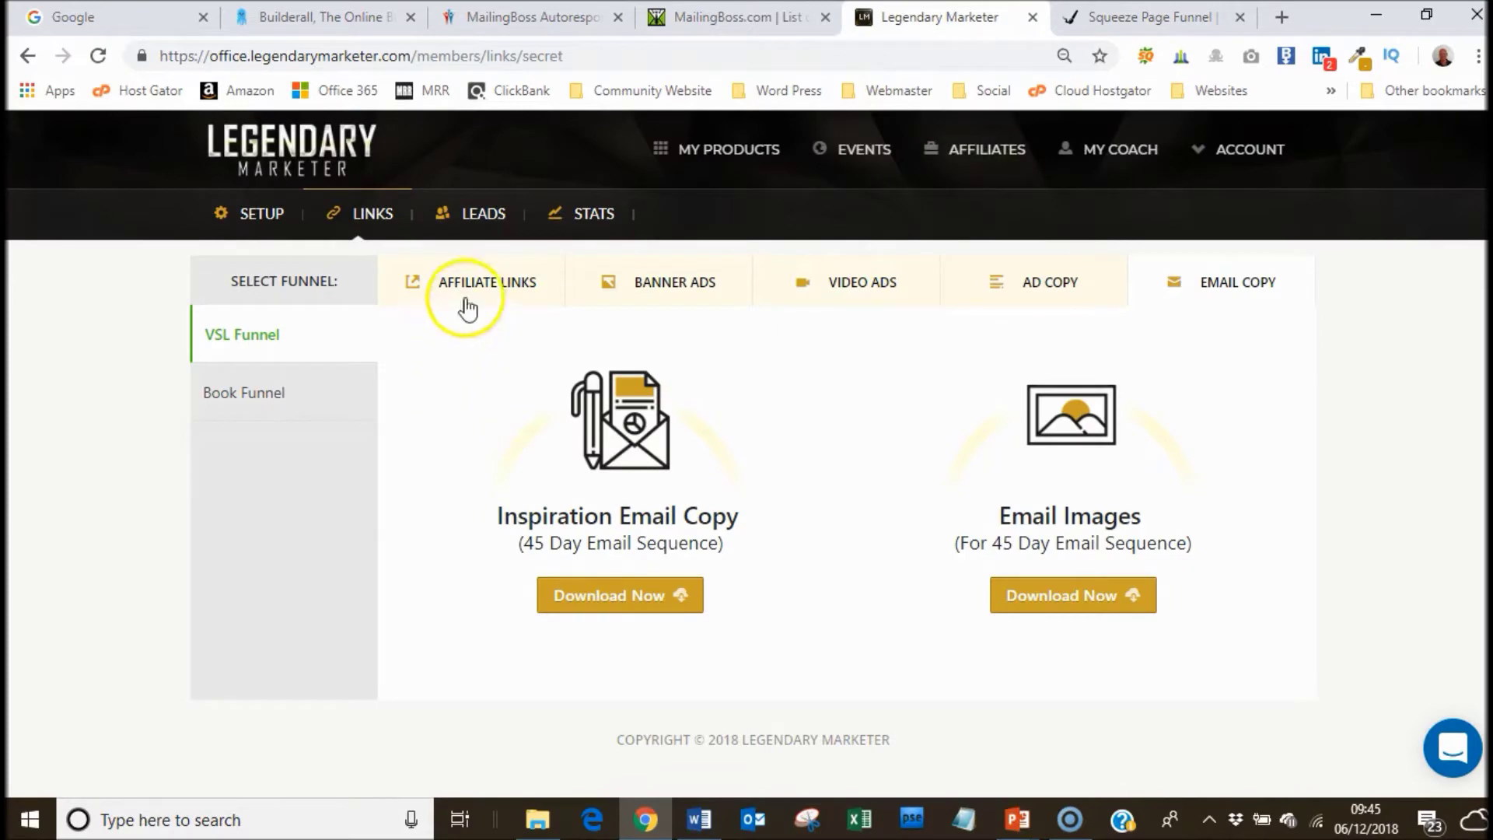
View the VSL funnel's affiliate links down to the Sales Page, checking the squeeze page tab.
{"action": "left_click", "coordinate": [513, 283]}
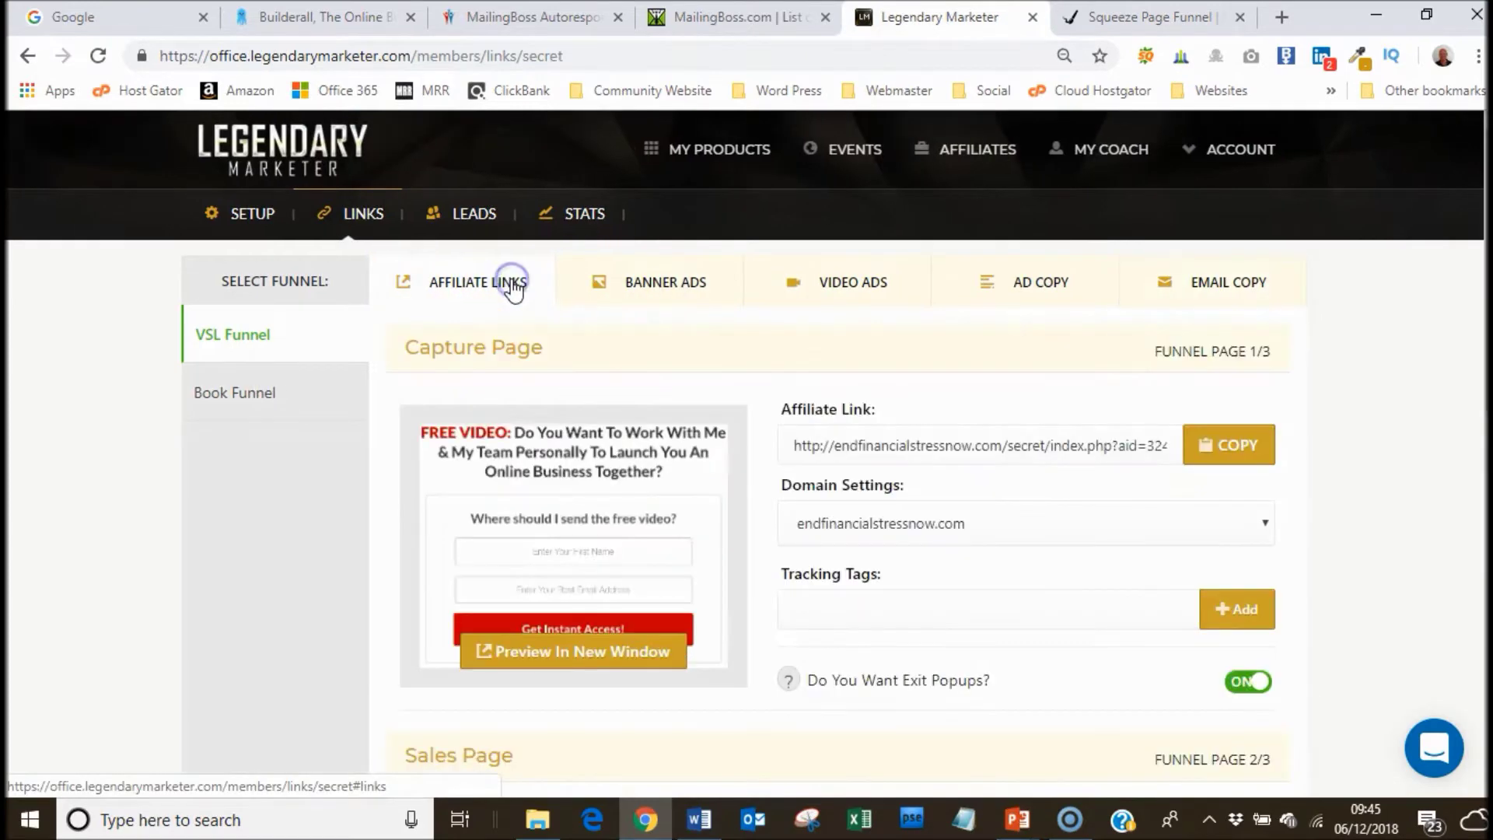
{"action": "scroll", "coordinate": [1466, 233], "scroll_direction": "down", "scroll_amount": 1}
{"action": "scroll", "coordinate": [746, 451], "scroll_direction": "down", "scroll_amount": 5}
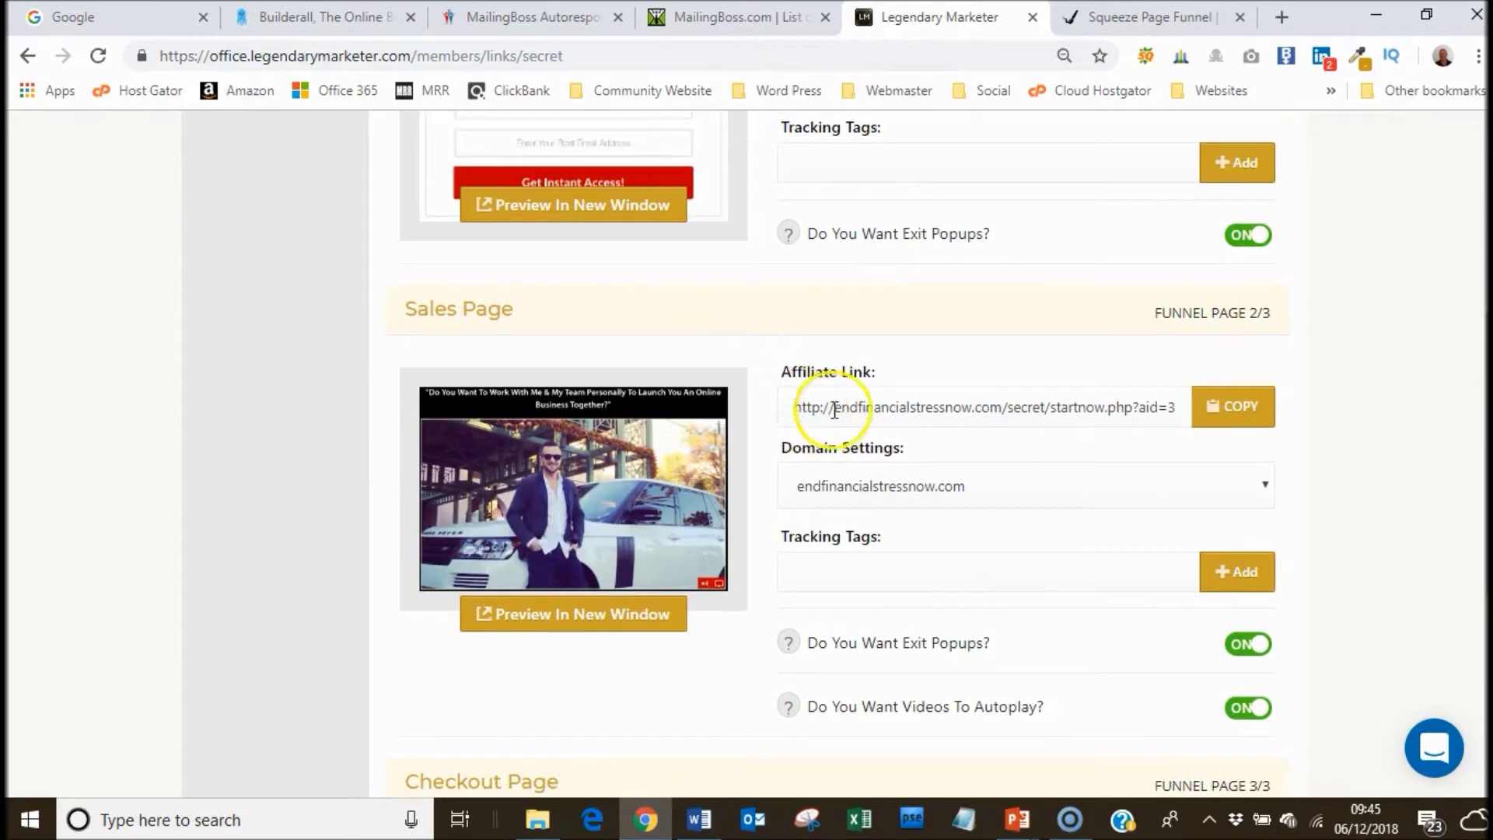
{"action": "left_click", "coordinate": [1139, 17]}
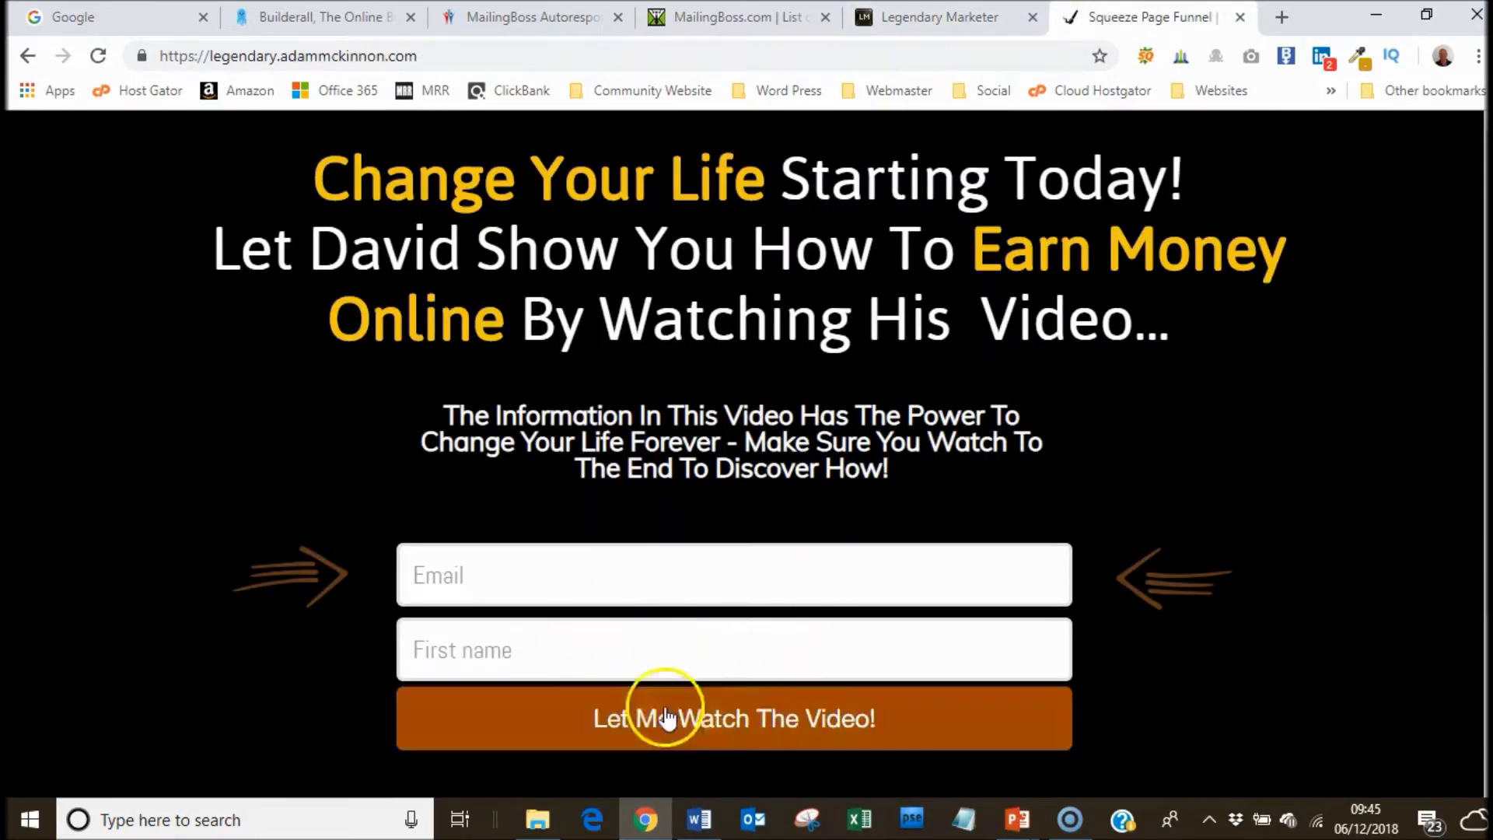
{"action": "left_click", "coordinate": [955, 20]}
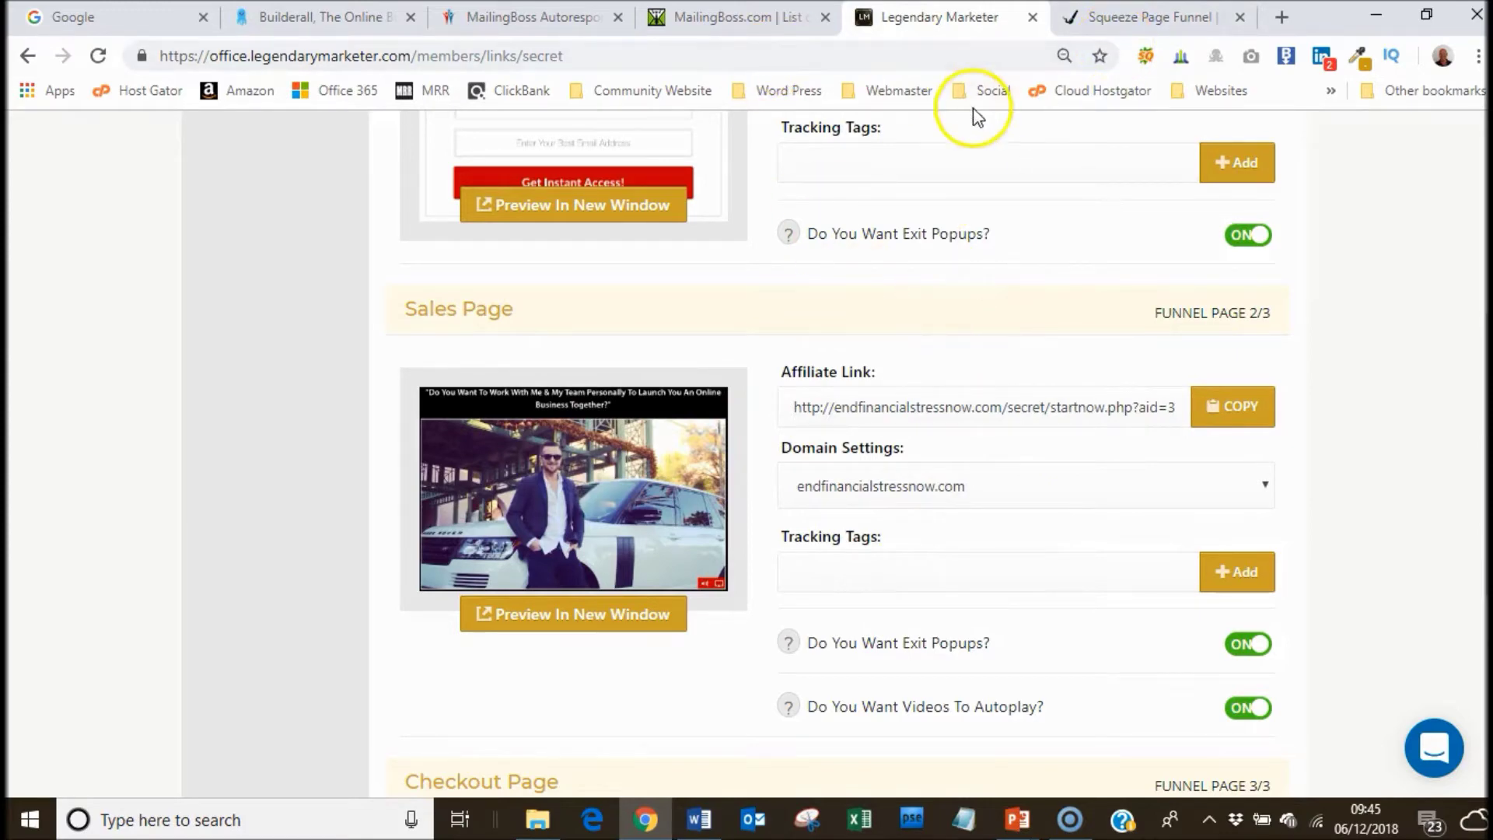
Get back to the MailingBoss tab, dismissing the YouTube notification on the way.
{"action": "left_click", "coordinate": [523, 23]}
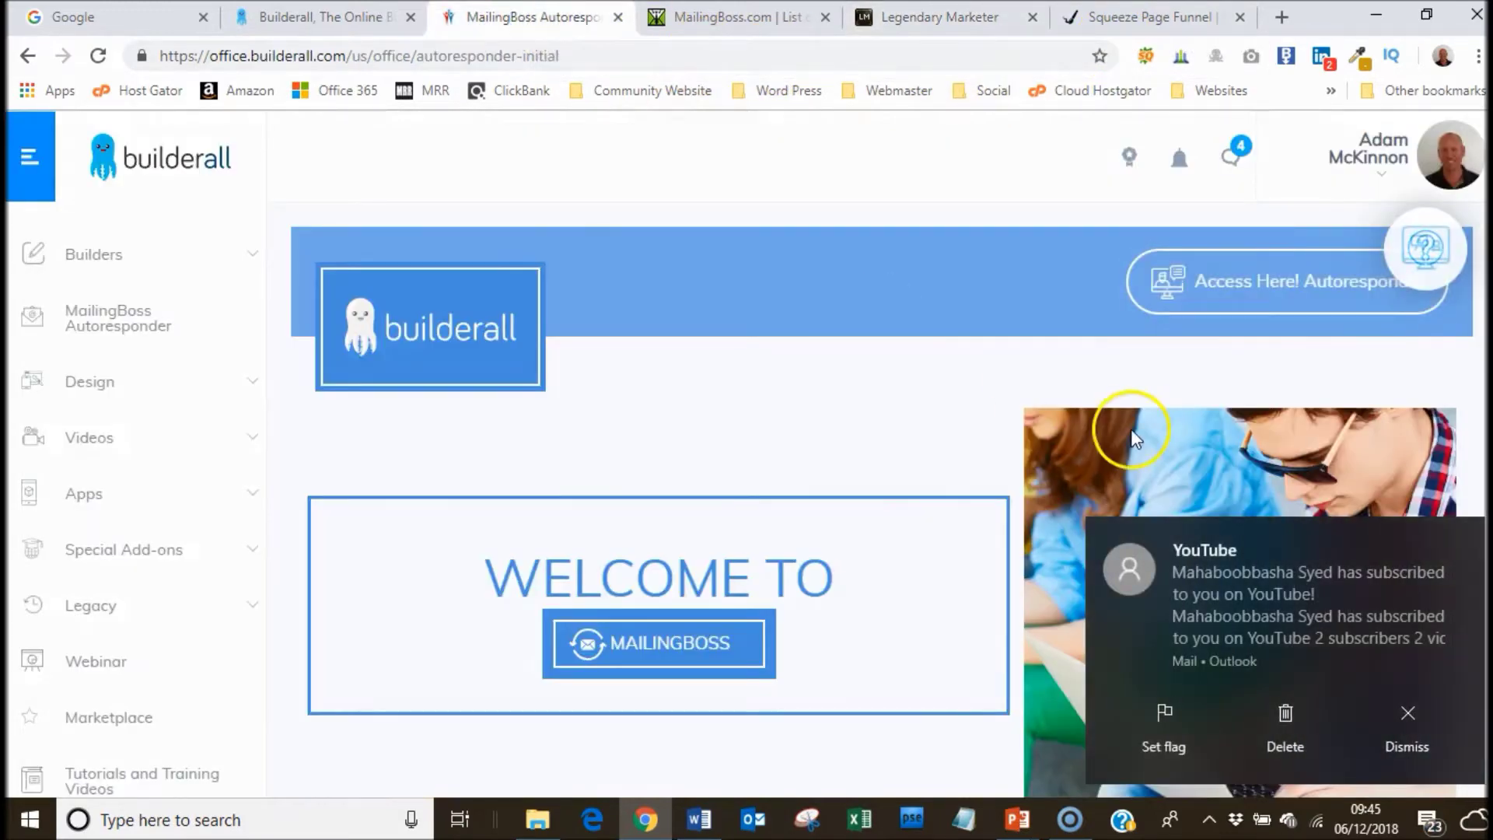
{"action": "left_click", "coordinate": [1464, 537]}
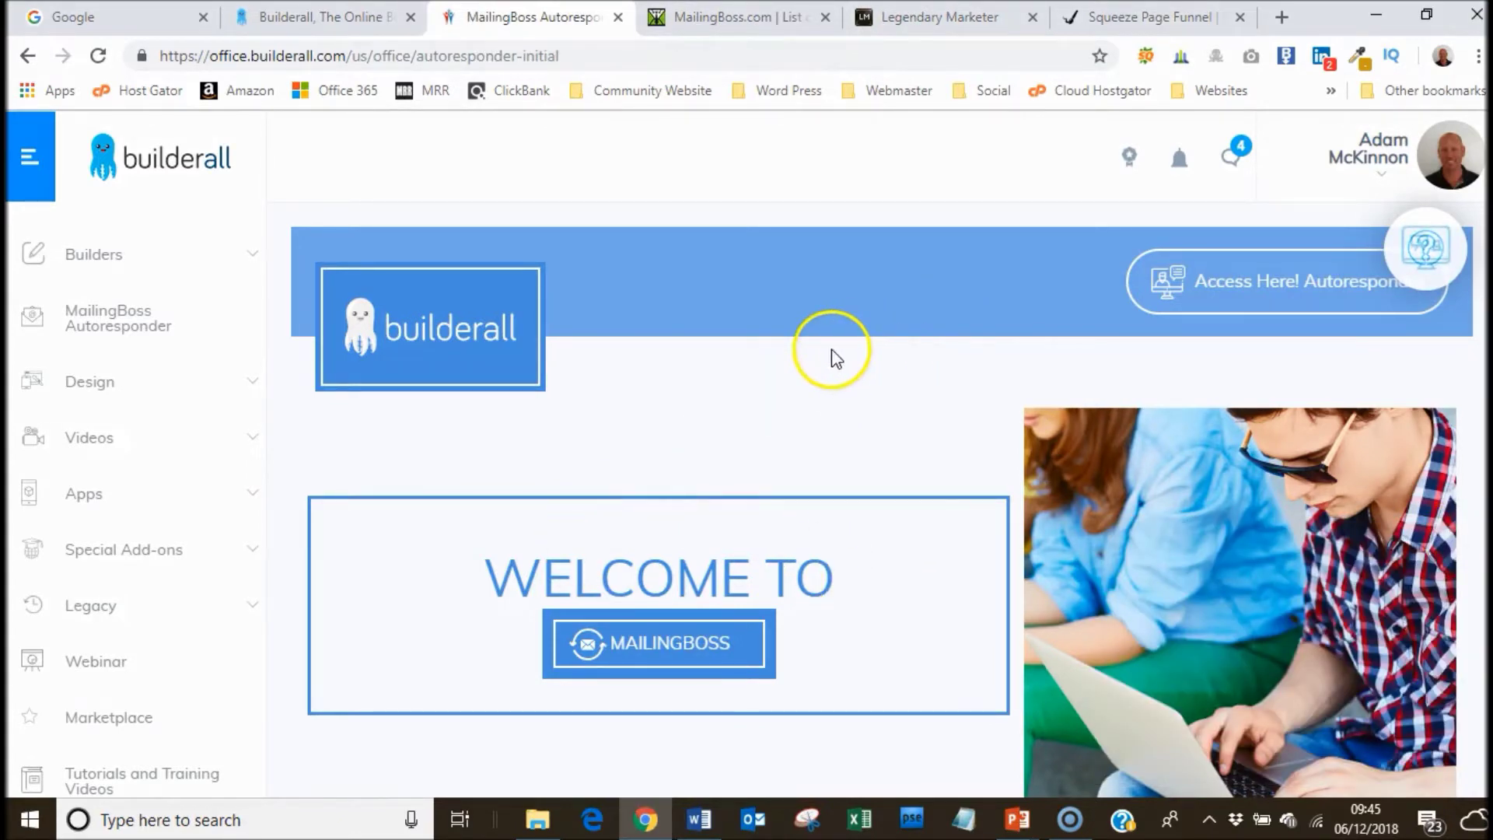
{"action": "left_click", "coordinate": [730, 19]}
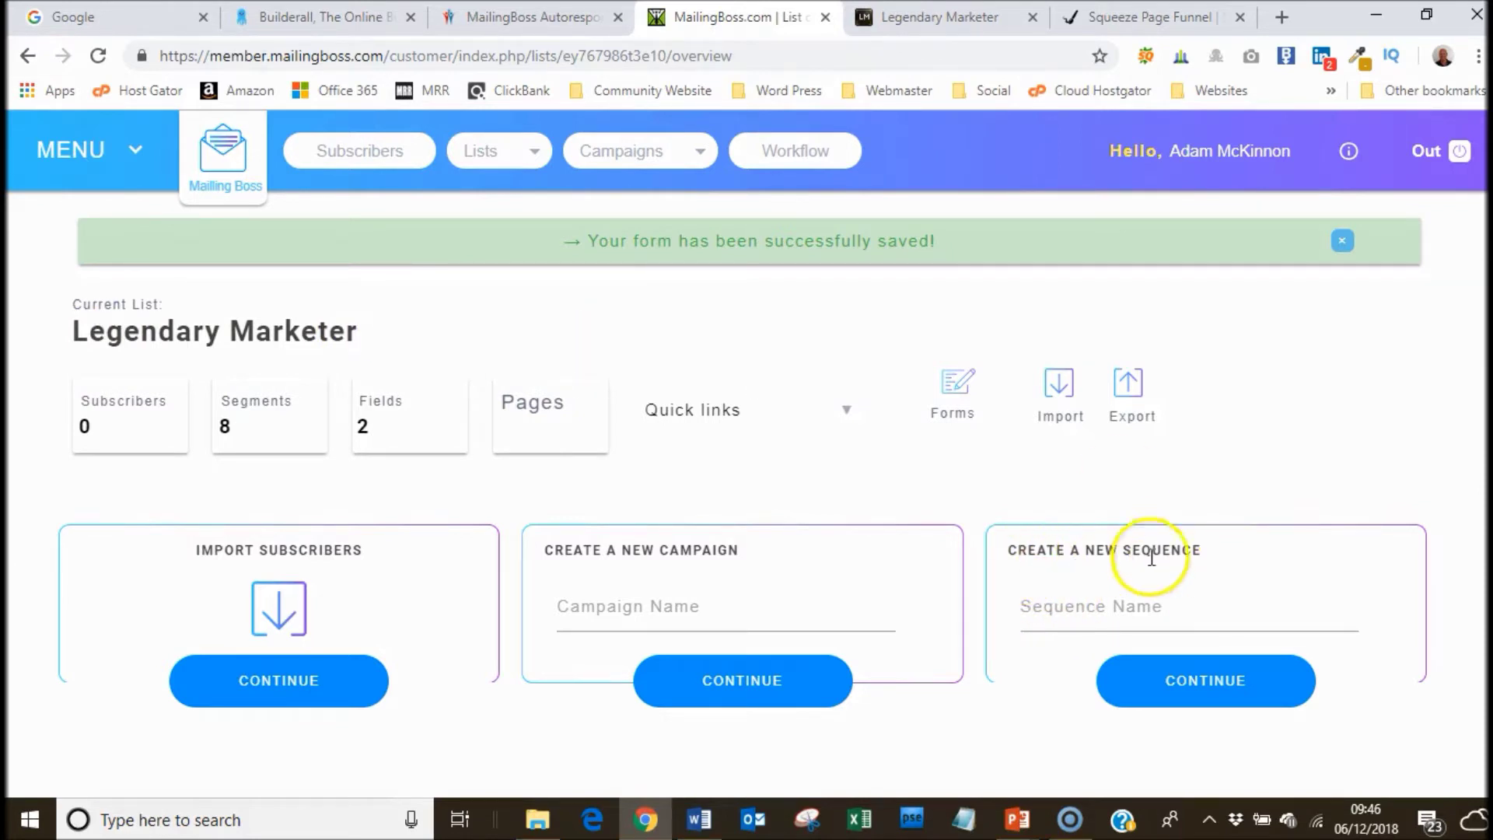
Create the 'Legendary Marketer 45 DaySequence', save it and open its first email.
{"action": "left_click", "coordinate": [1135, 608]}
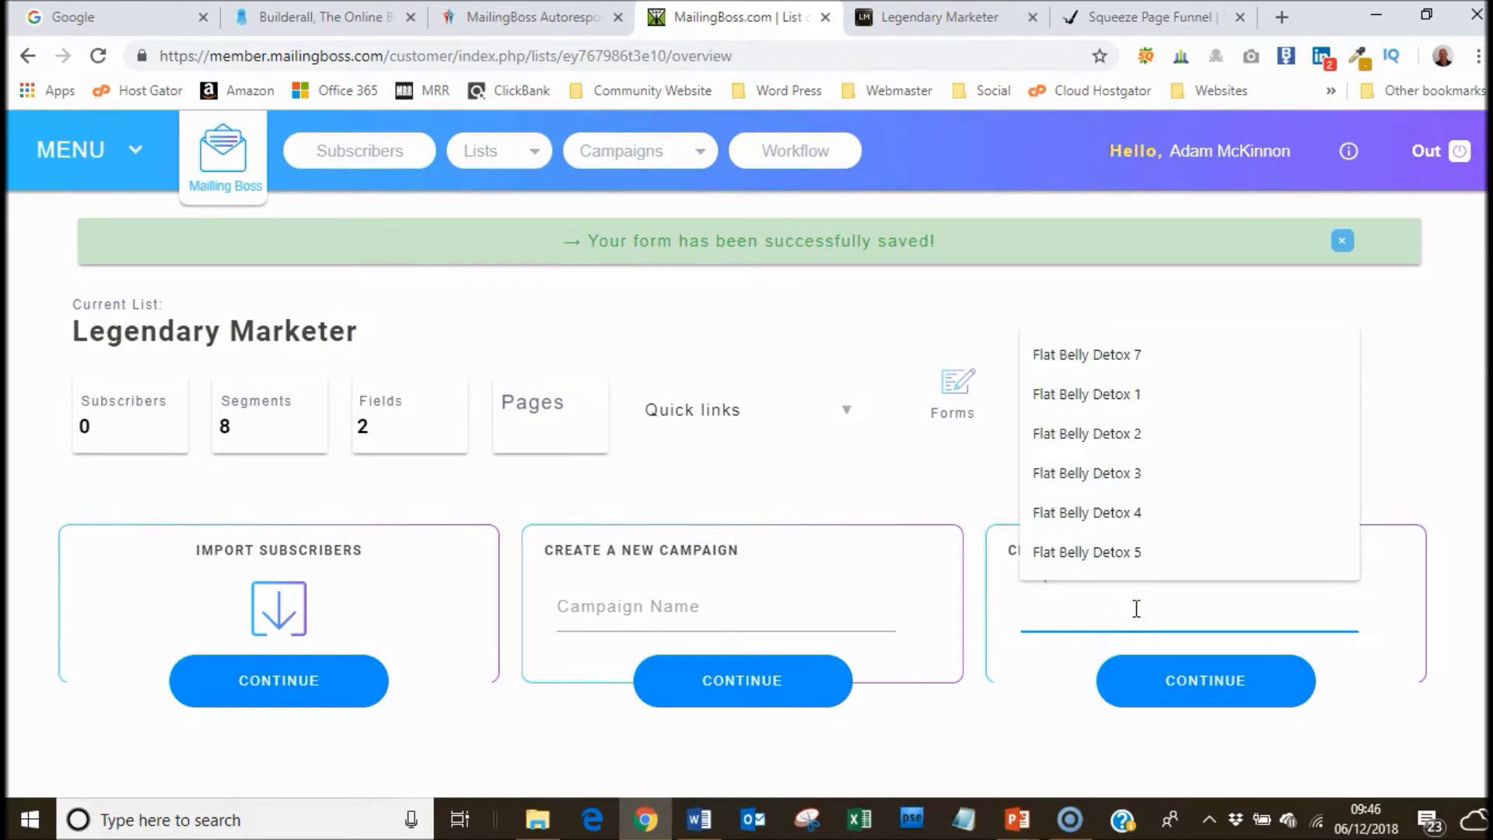
{"action": "type", "text": "Legendar"}
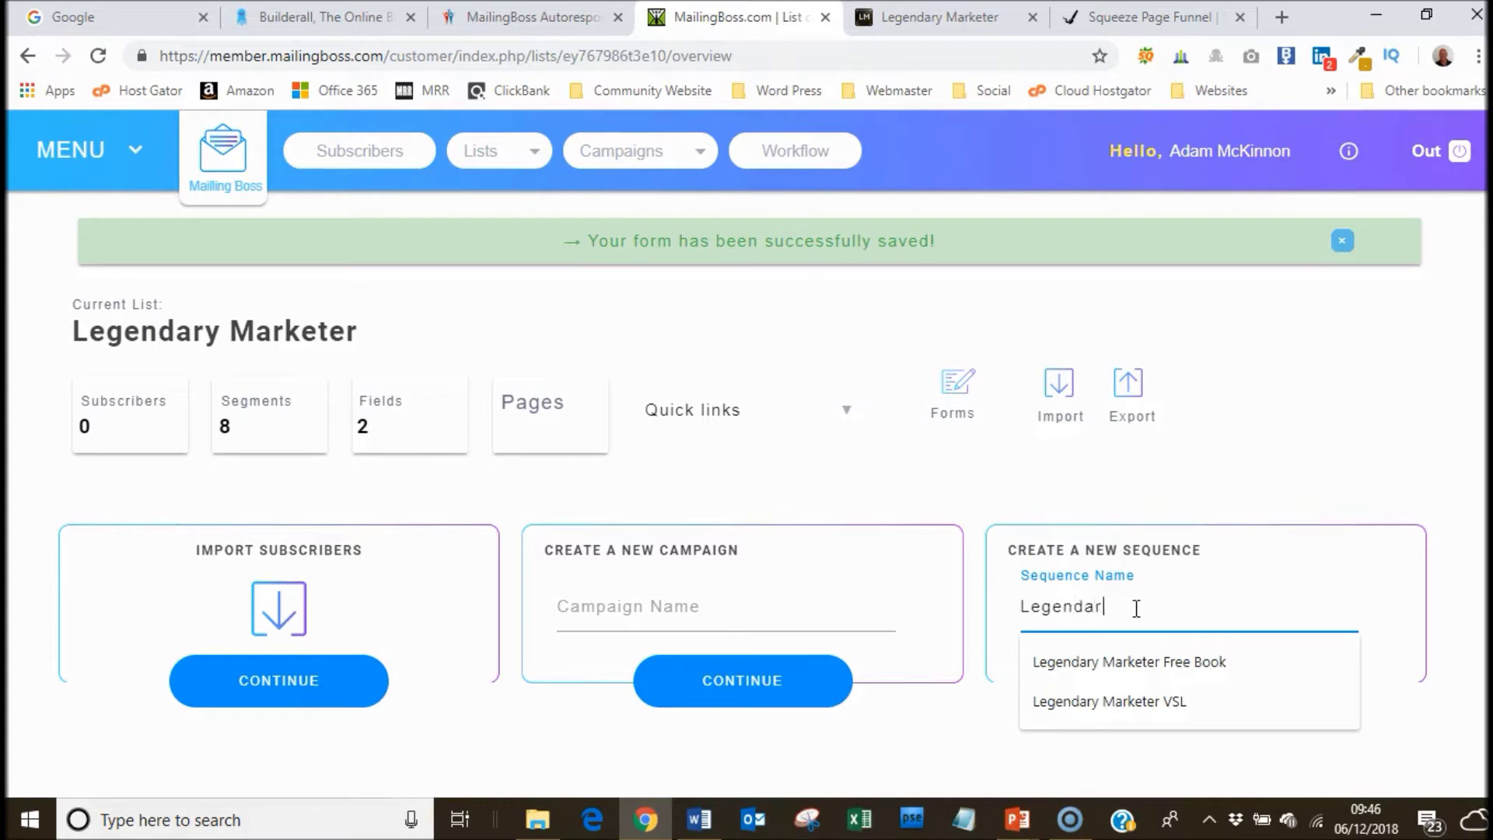
{"action": "type", "text": "y Marketer Sequence"}
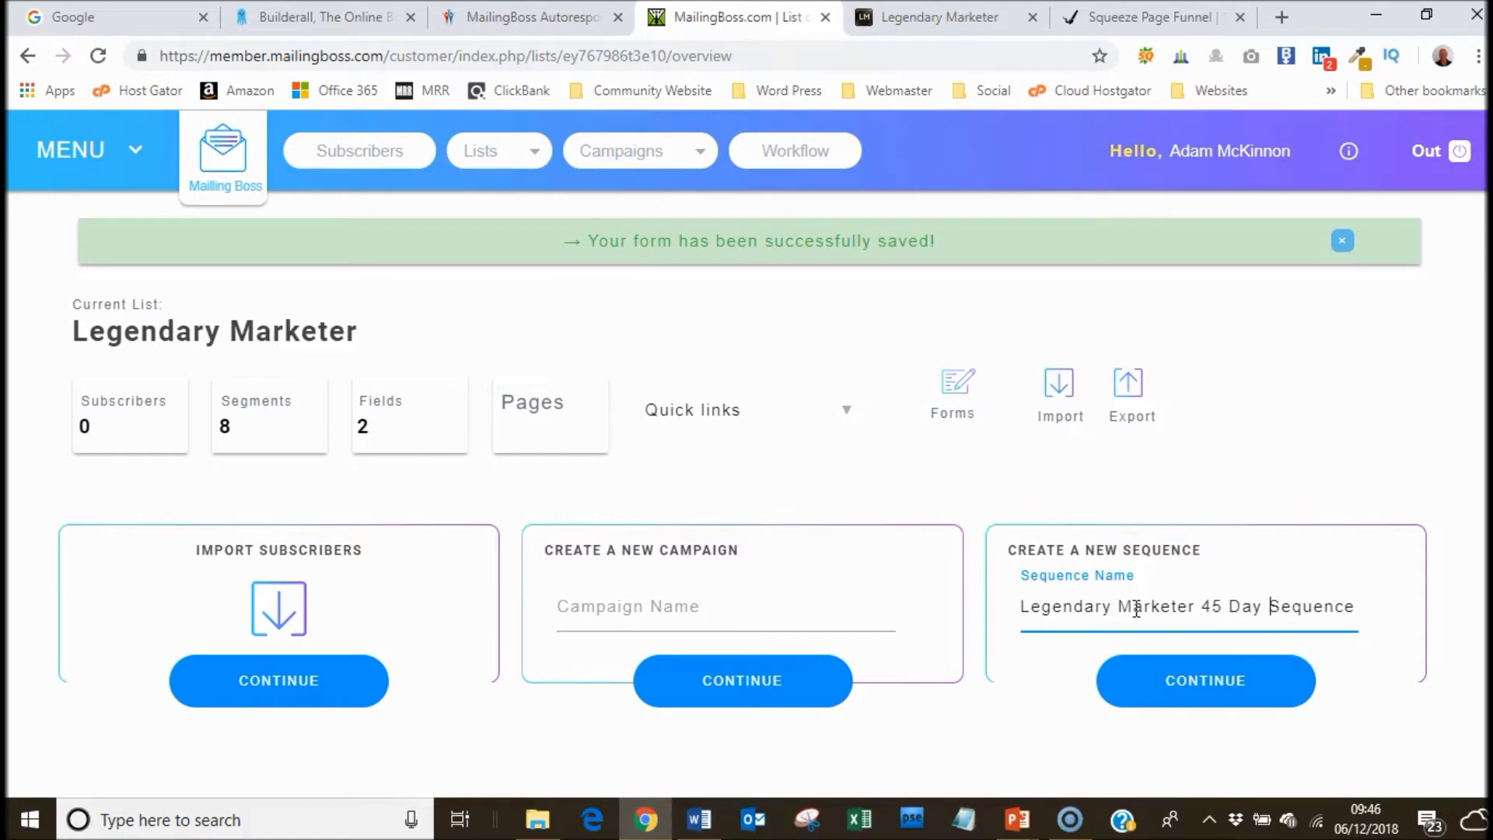
{"action": "left_click", "coordinate": [1189, 678]}
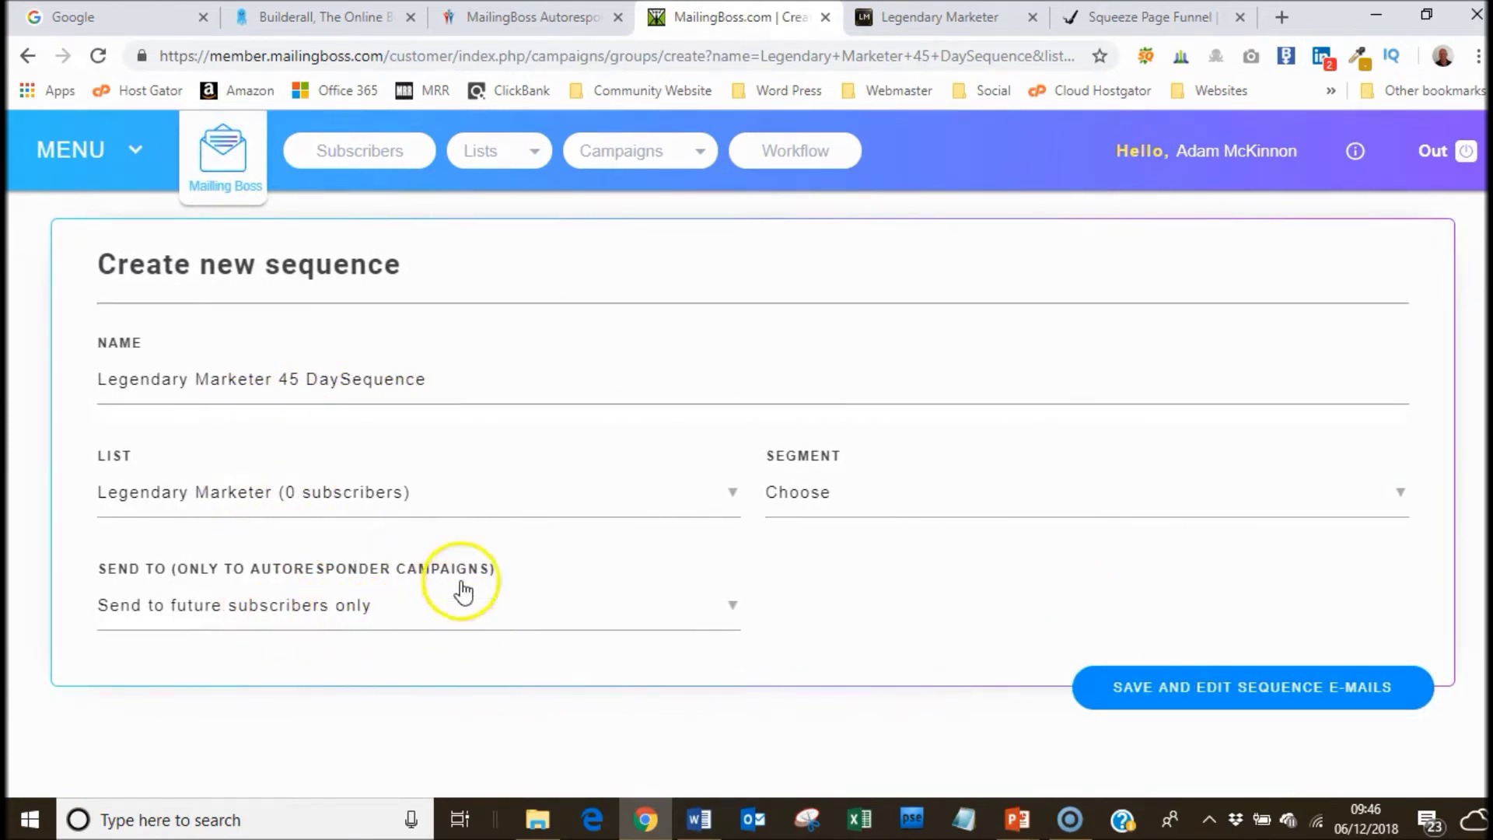
{"action": "left_click", "coordinate": [1207, 694]}
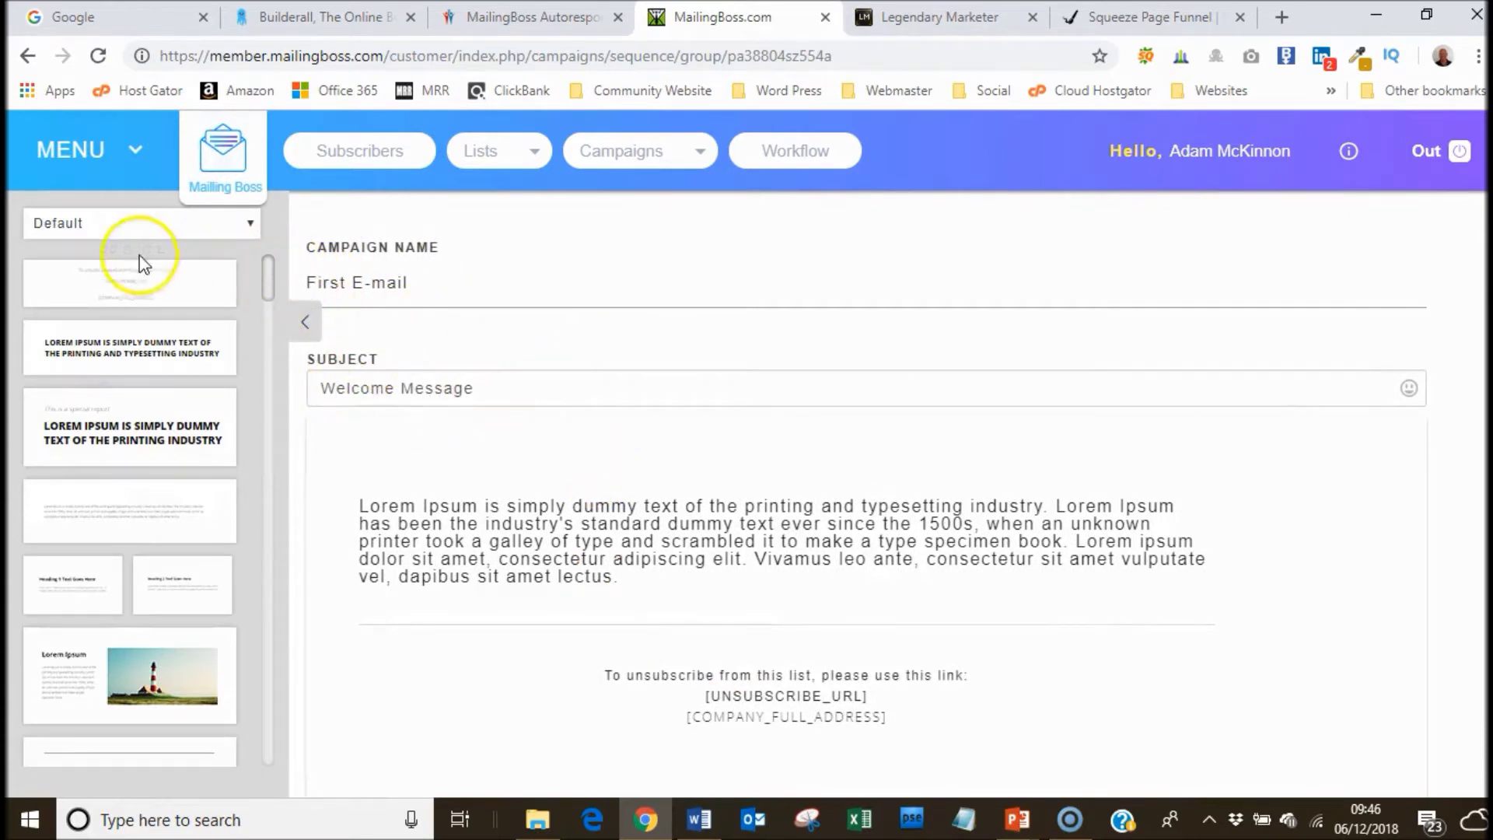
Rename the sequence's first email to 'Message 0' and bring up the Word follow-up emails document.
{"action": "left_click", "coordinate": [305, 321]}
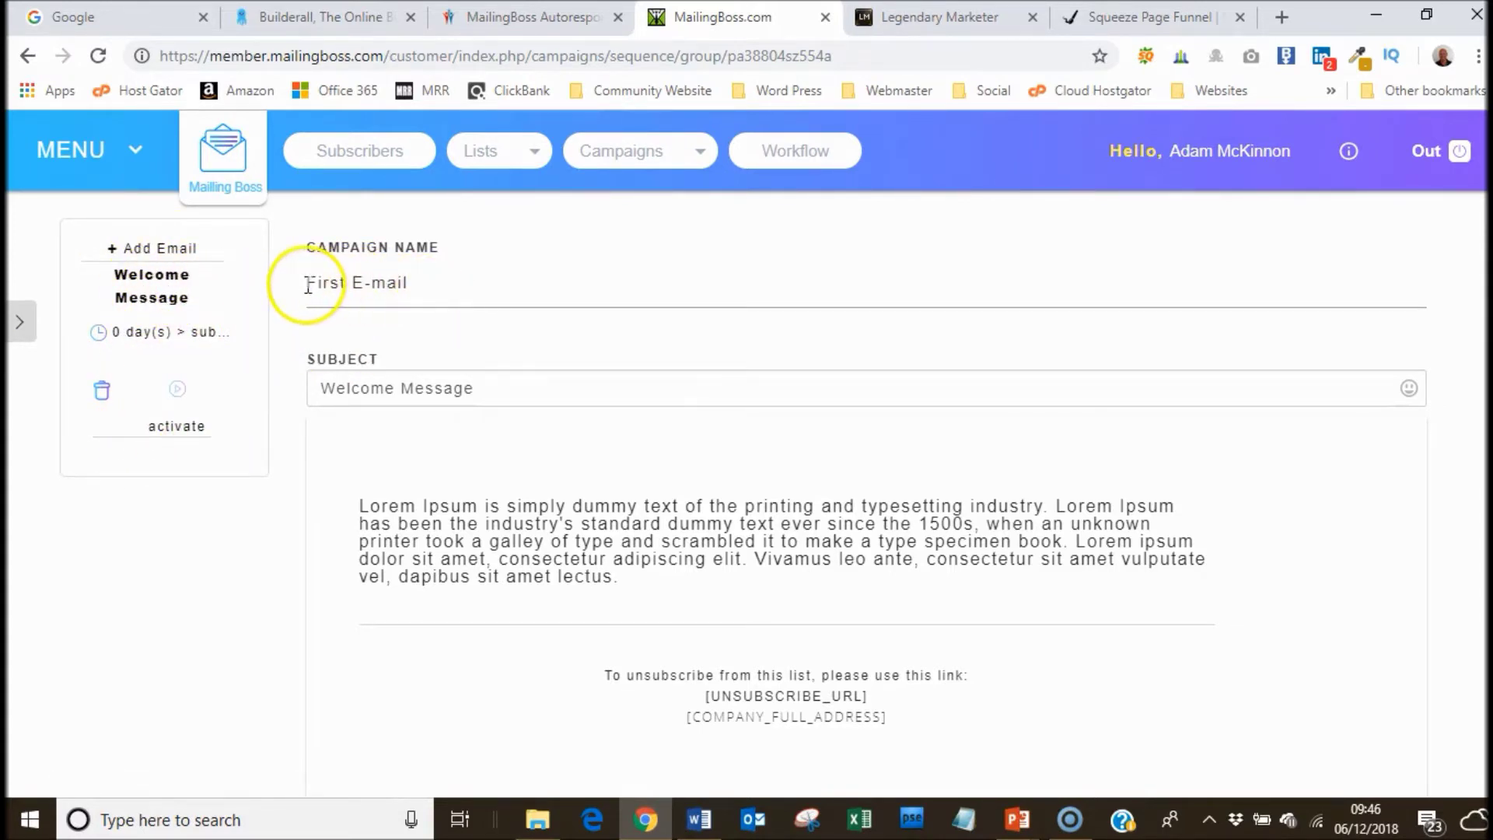
{"action": "left_click_drag", "start_coordinate": [312, 283], "coordinate": [370, 284]}
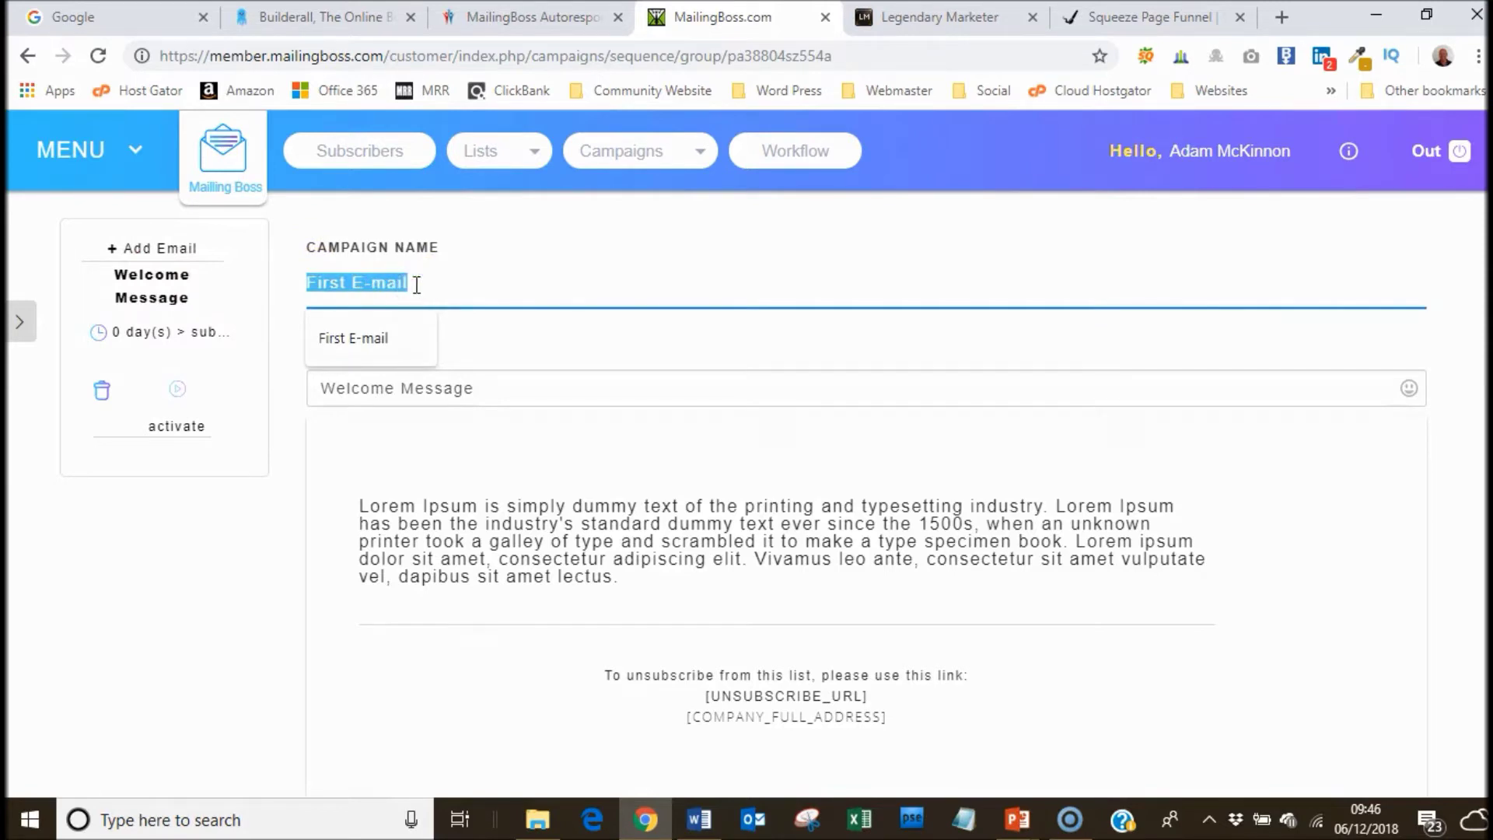
{"action": "type", "text": "Day"}
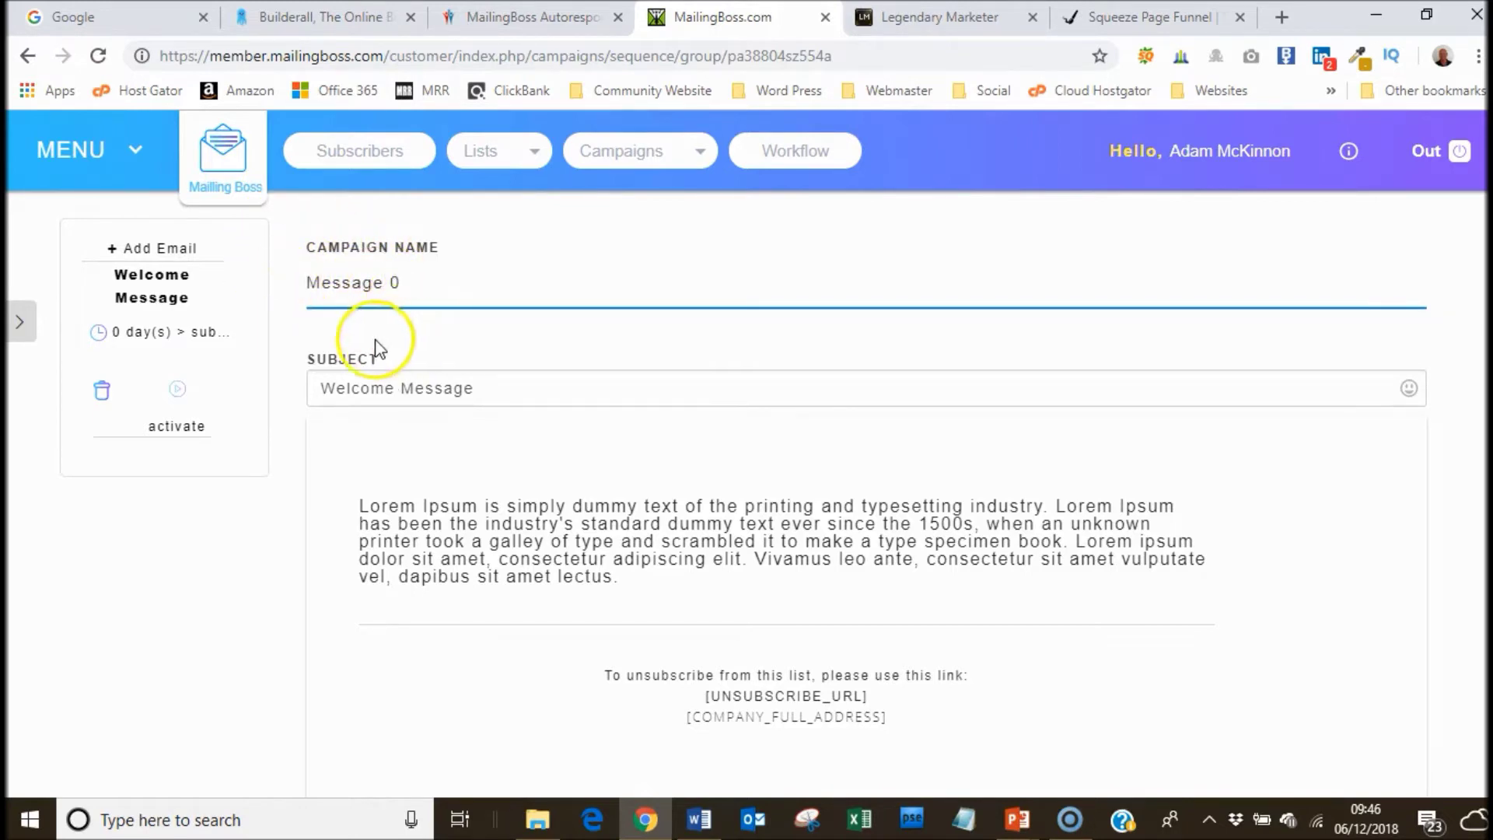
{"action": "left_click", "coordinate": [698, 818]}
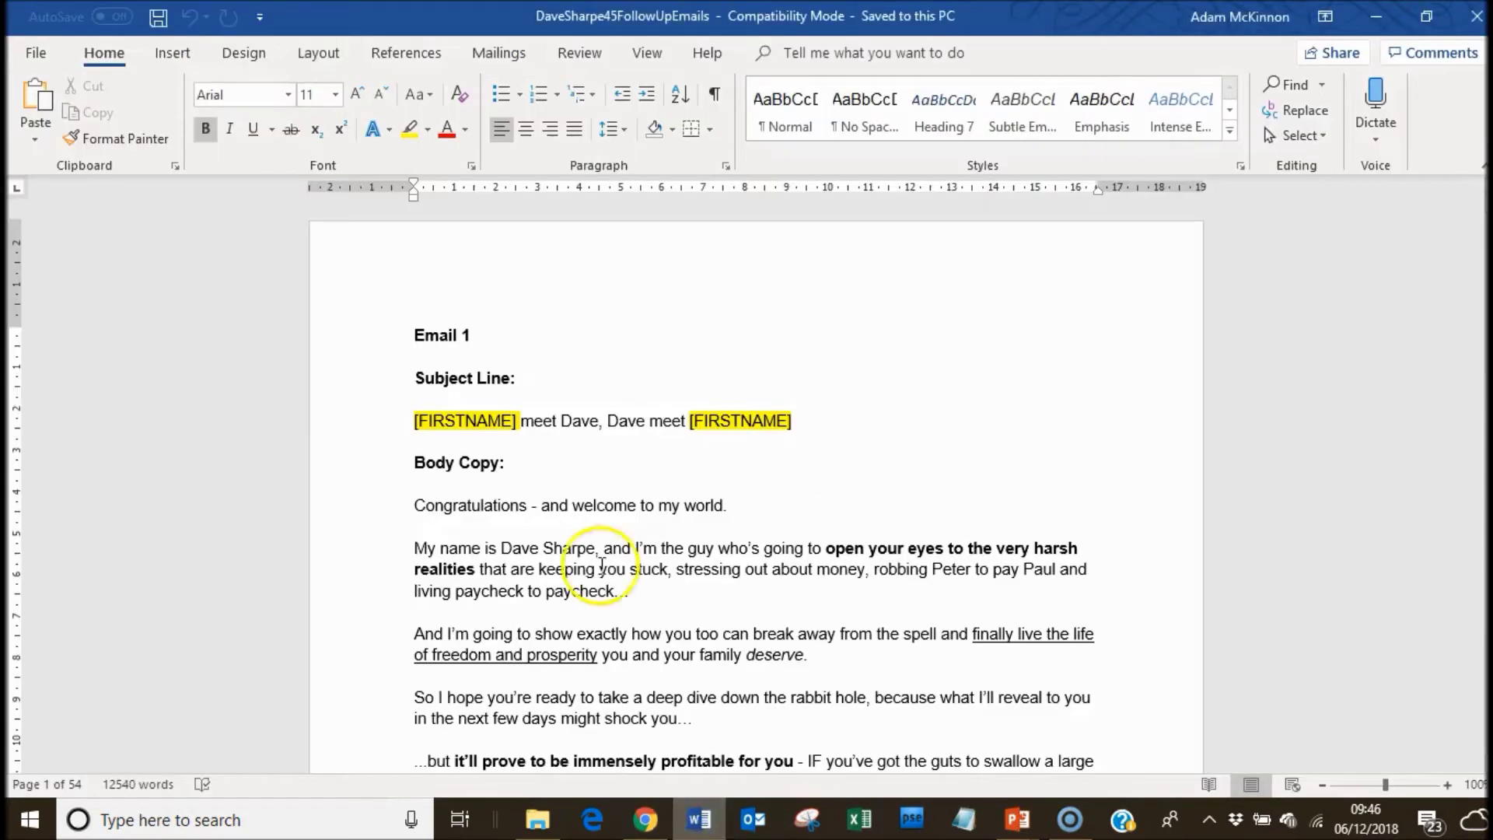
Copy the opening words of Email 1's subject line from the Word draft.
{"action": "left_click", "coordinate": [413, 434]}
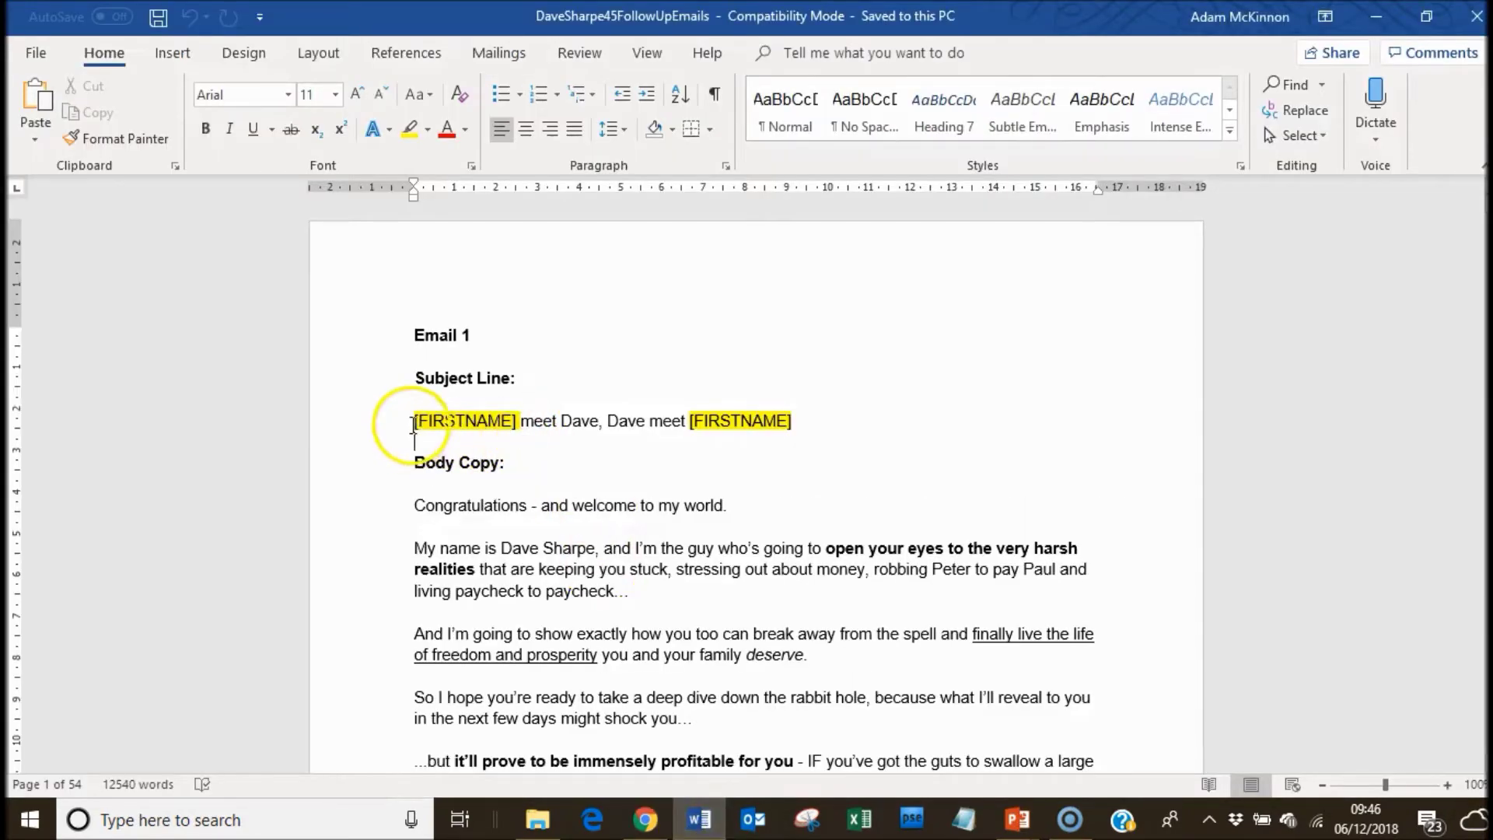
{"action": "left_click_drag", "start_coordinate": [506, 426], "coordinate": [544, 428]}
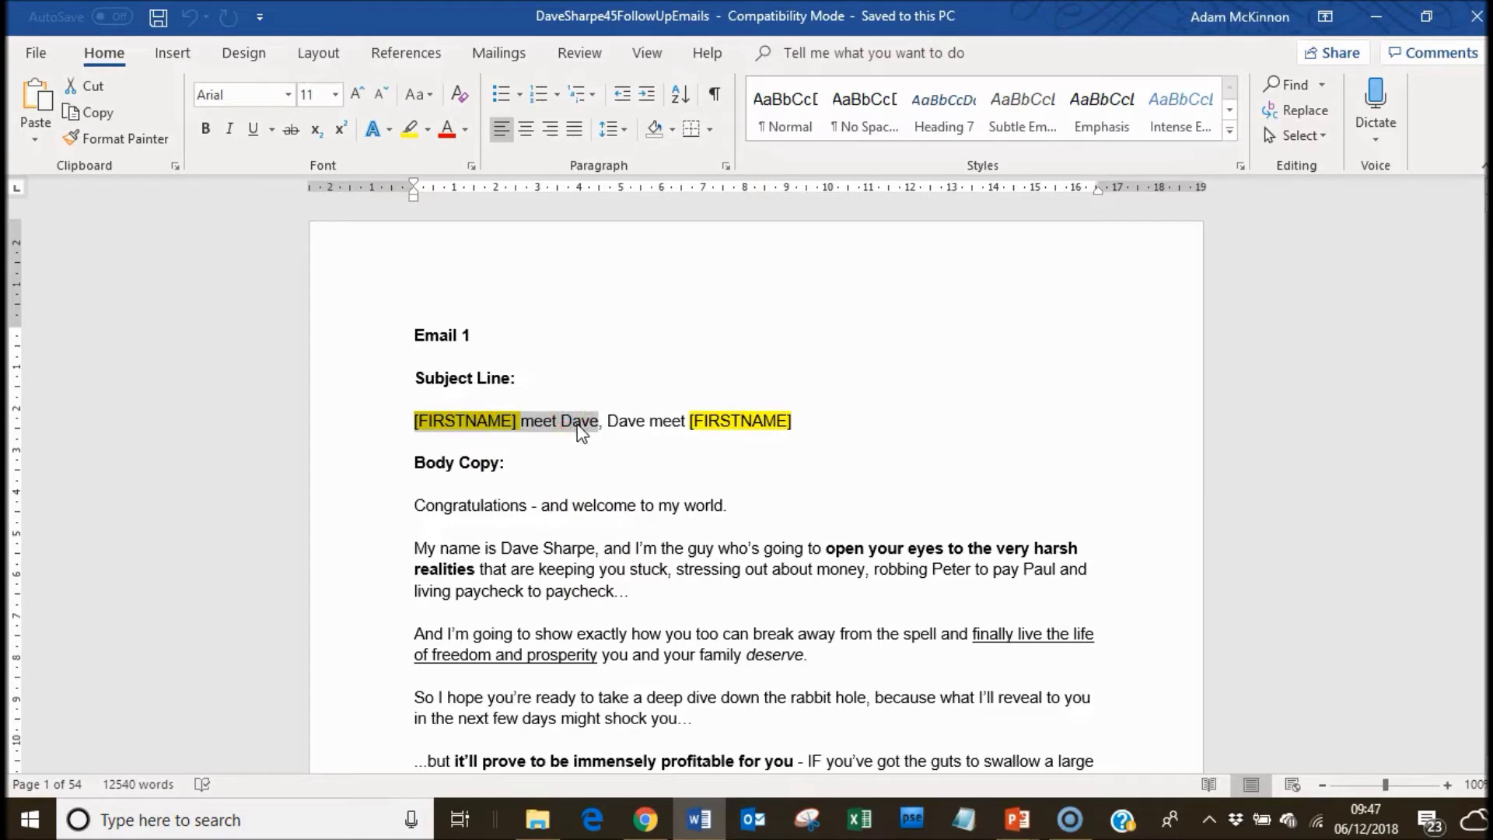
{"action": "left_click_drag", "start_coordinate": [582, 432], "coordinate": [581, 432]}
{"action": "right_click", "coordinate": [581, 432]}
{"action": "left_click", "coordinate": [621, 459]}
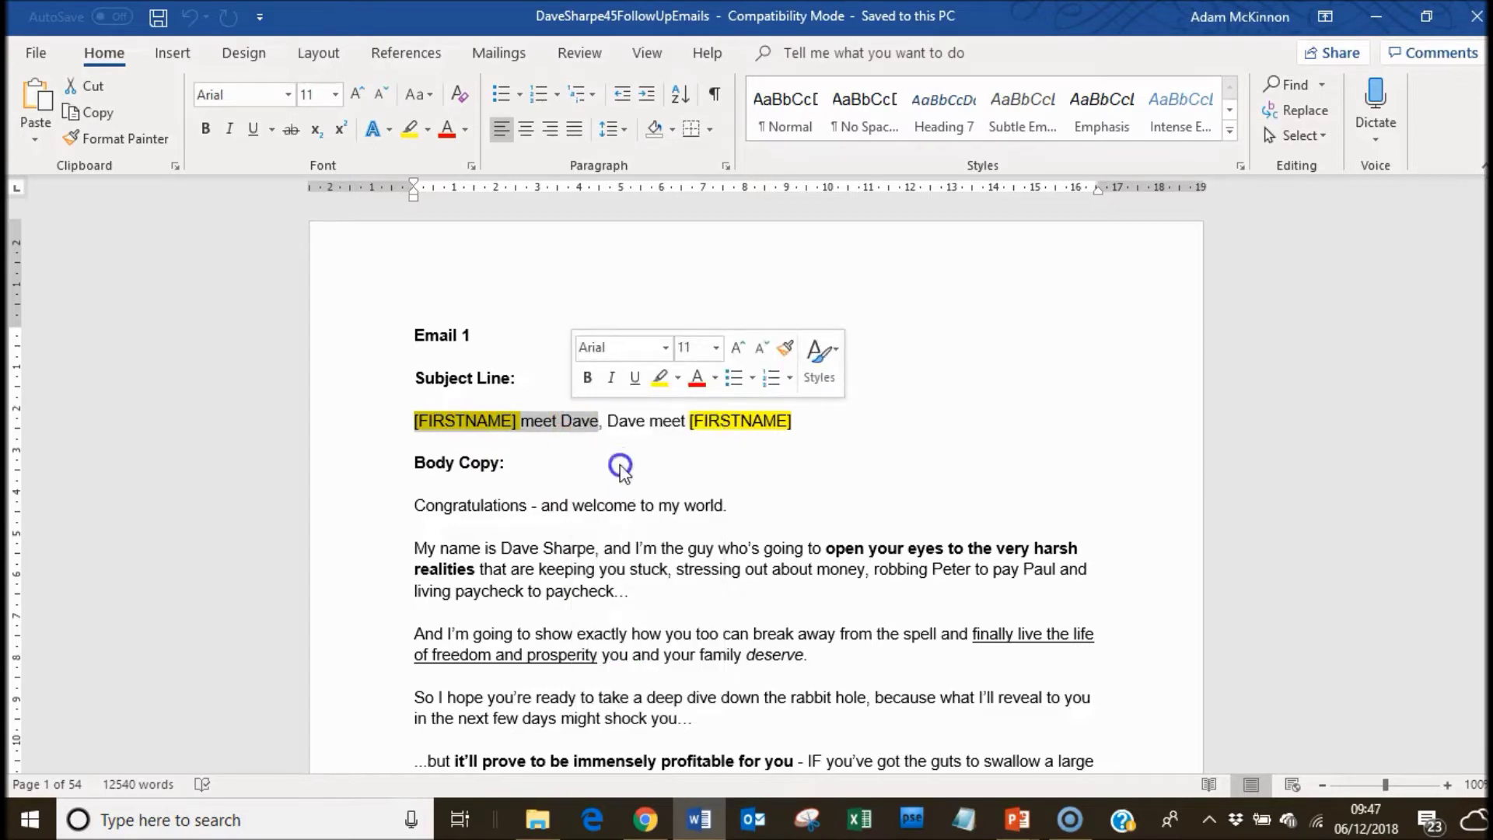
{"action": "left_click", "coordinate": [645, 820]}
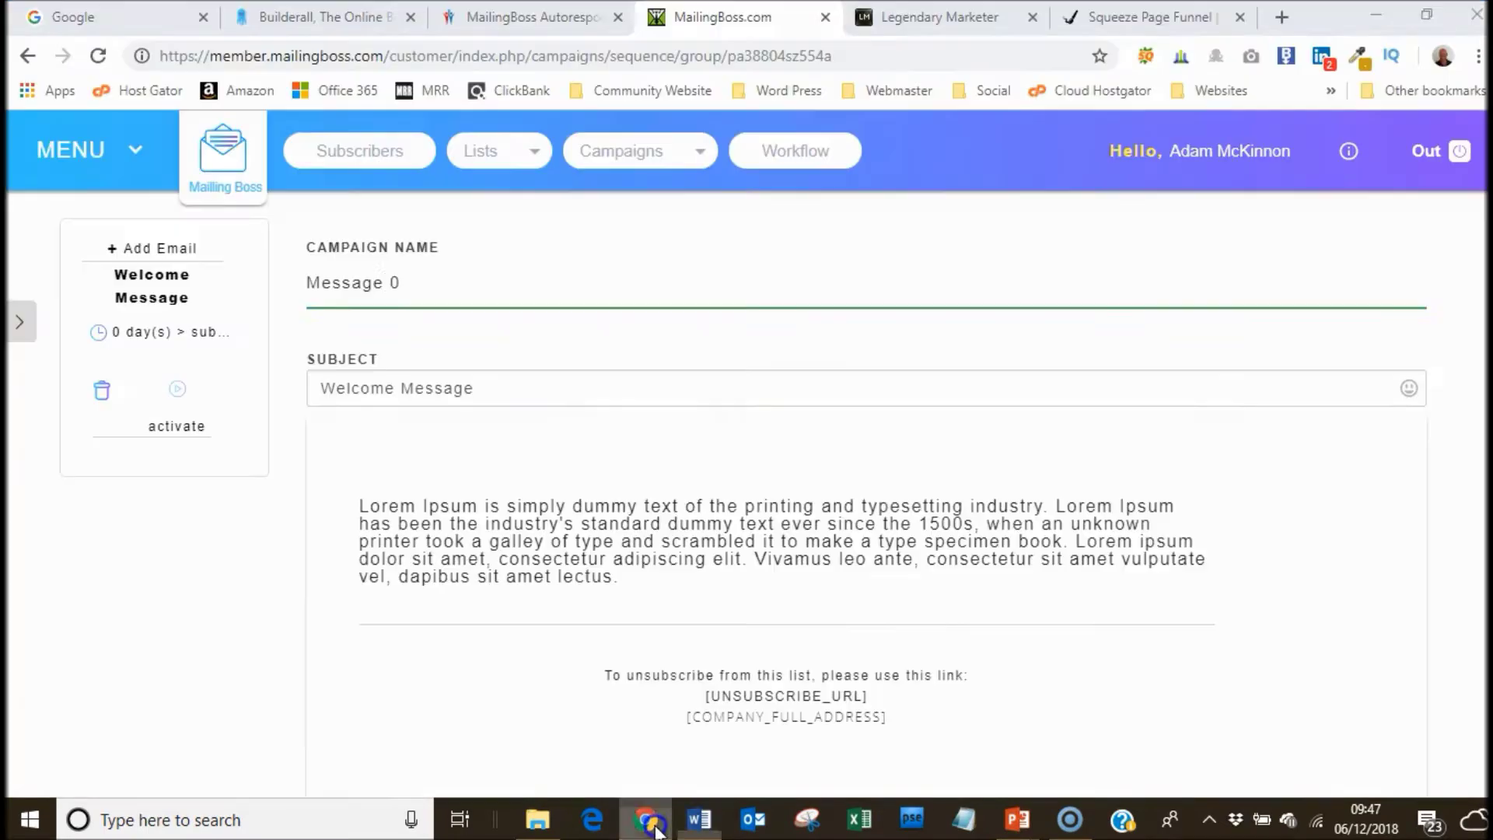
Paste '[FIRSTNAME] meet Dave' over 'Welcome Message' and check it against Word's subject line.
{"action": "left_click_drag", "start_coordinate": [471, 381], "coordinate": [371, 381]}
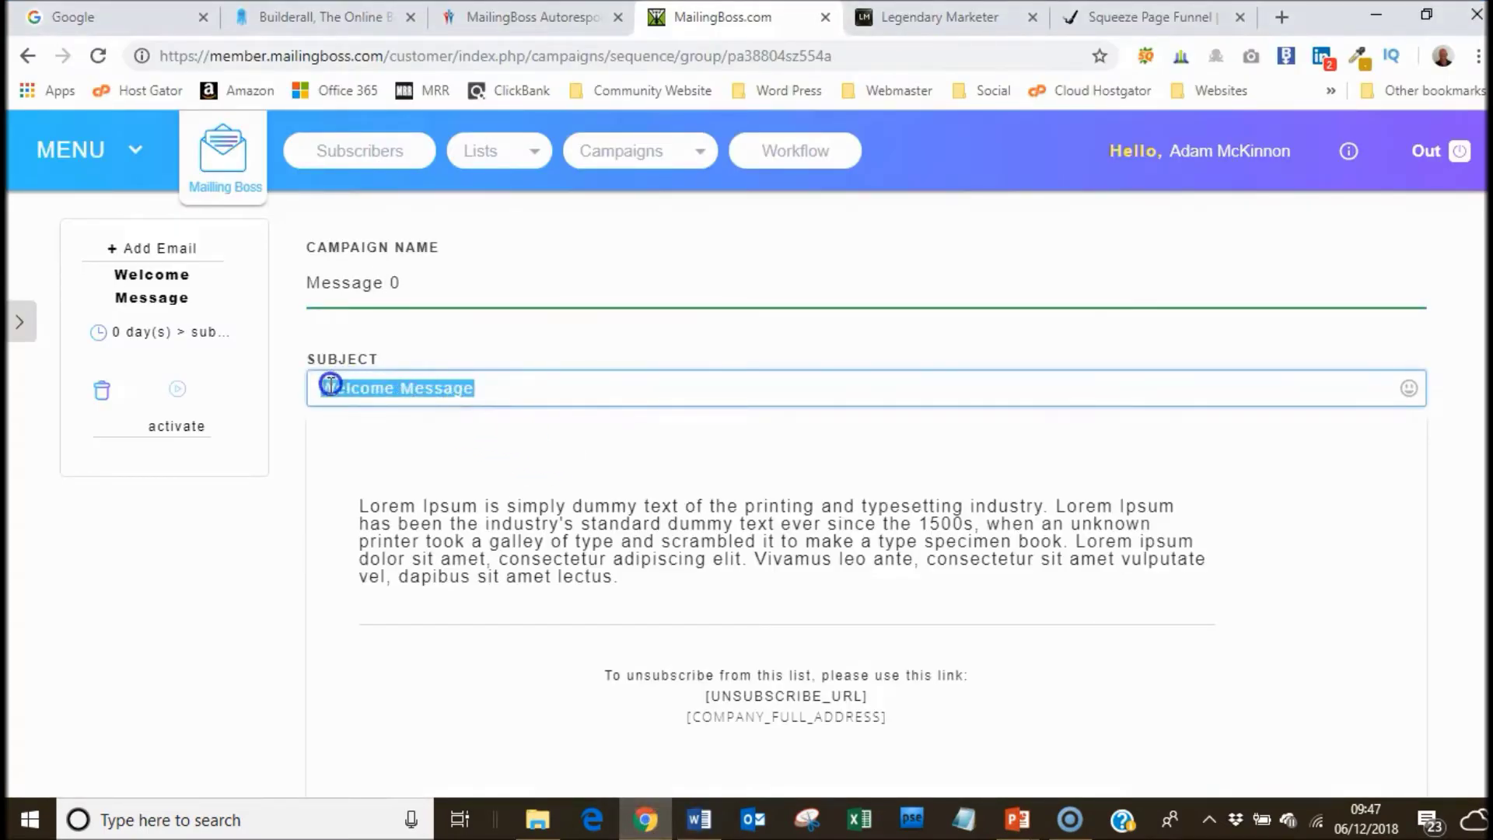
{"action": "right_click", "coordinate": [340, 389]}
{"action": "left_click", "coordinate": [354, 496]}
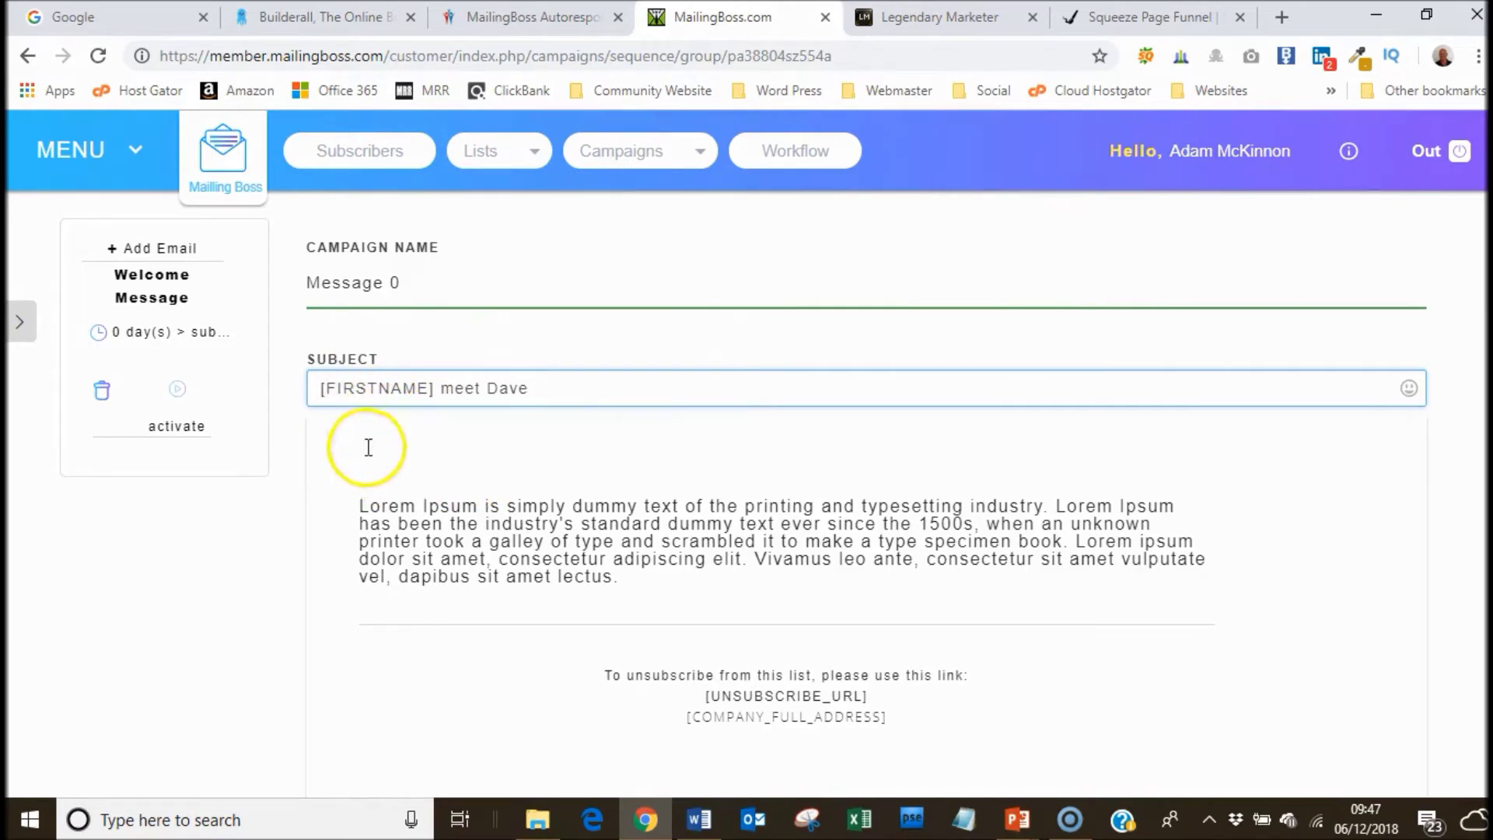
{"action": "left_click", "coordinate": [355, 388]}
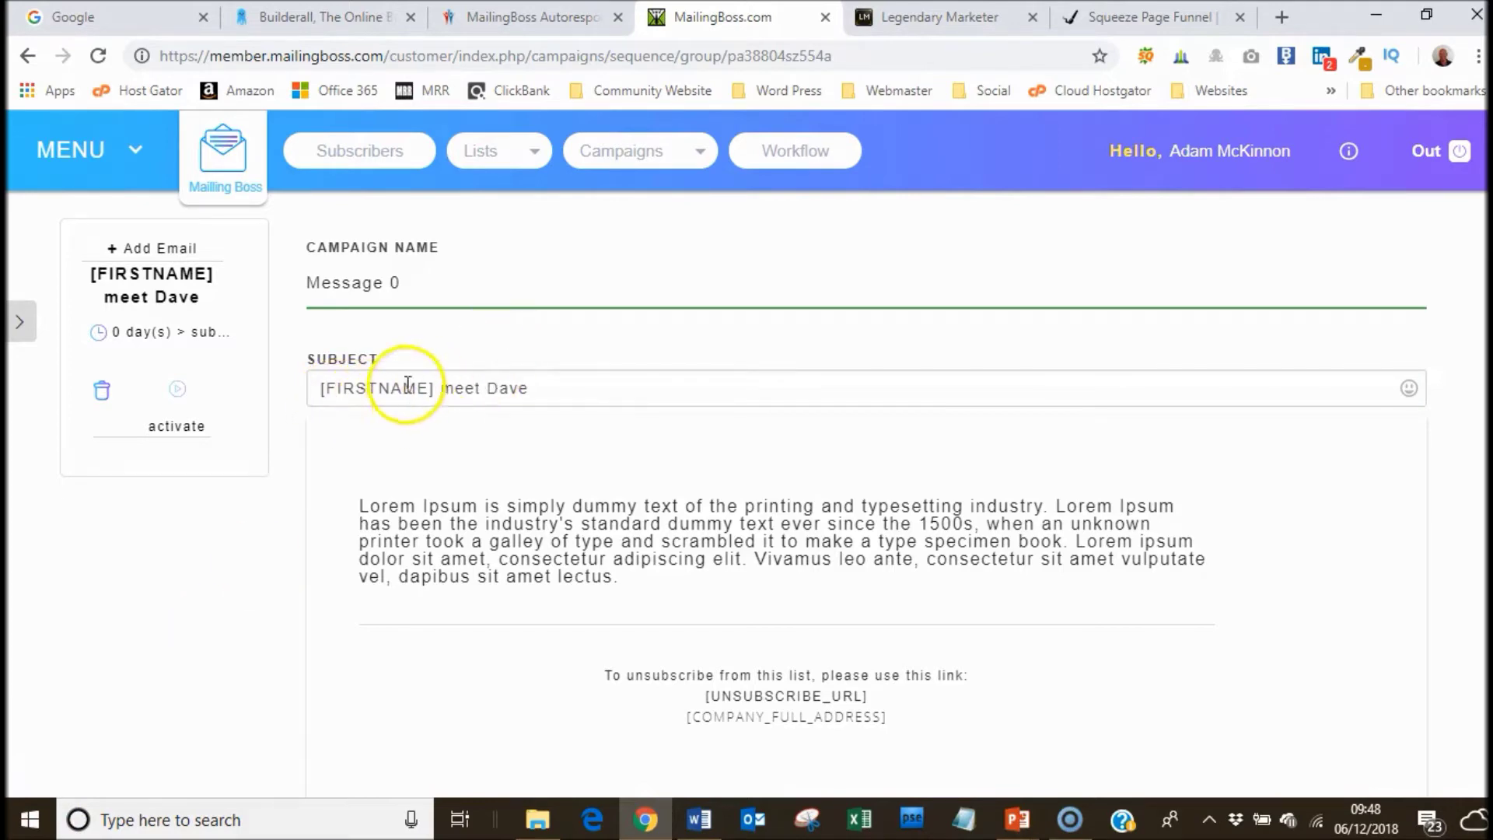
{"action": "left_click", "coordinate": [702, 833]}
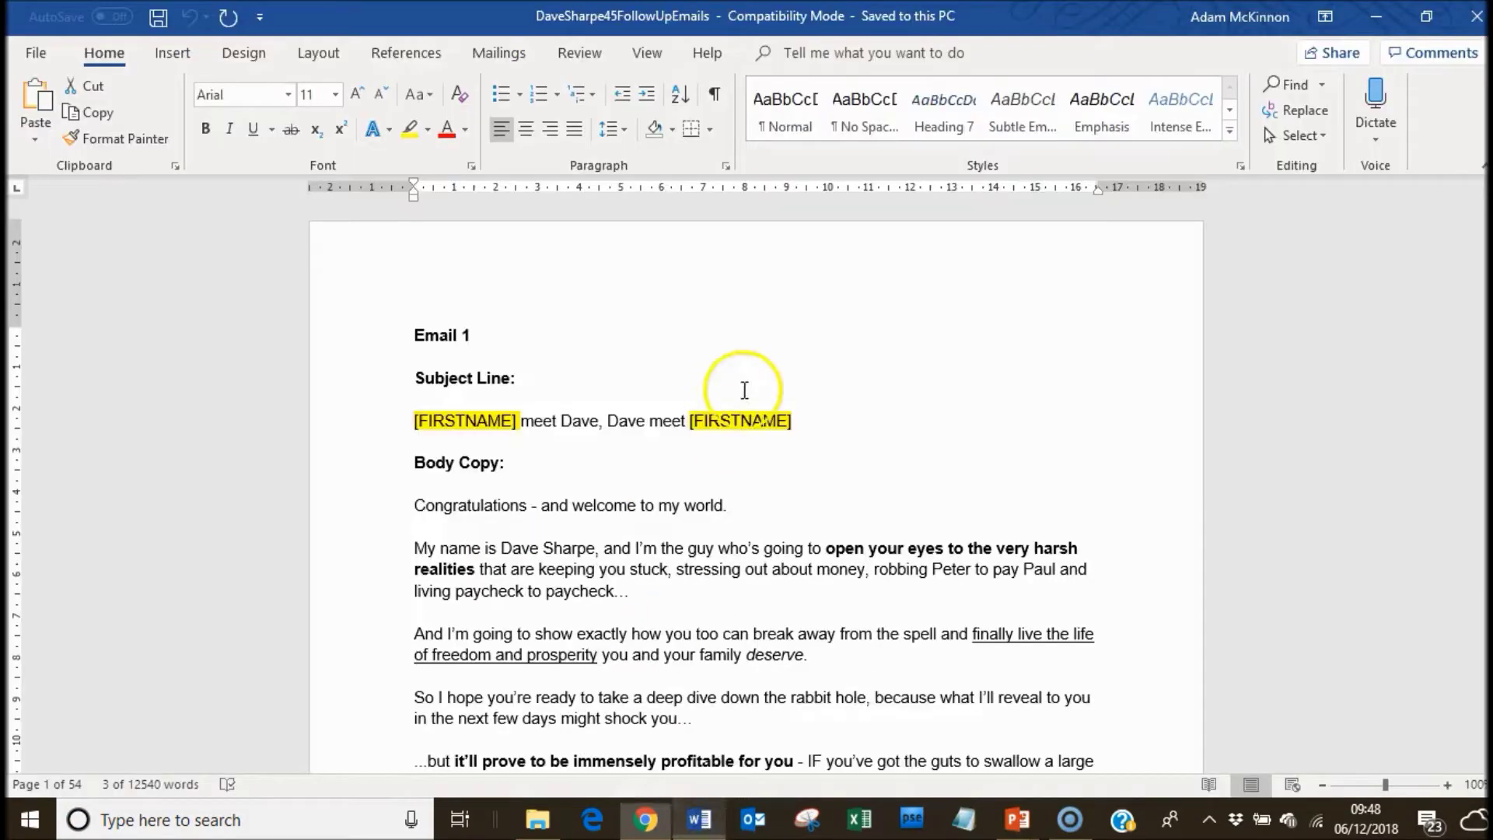
{"action": "left_click_drag", "start_coordinate": [599, 420], "coordinate": [497, 424]}
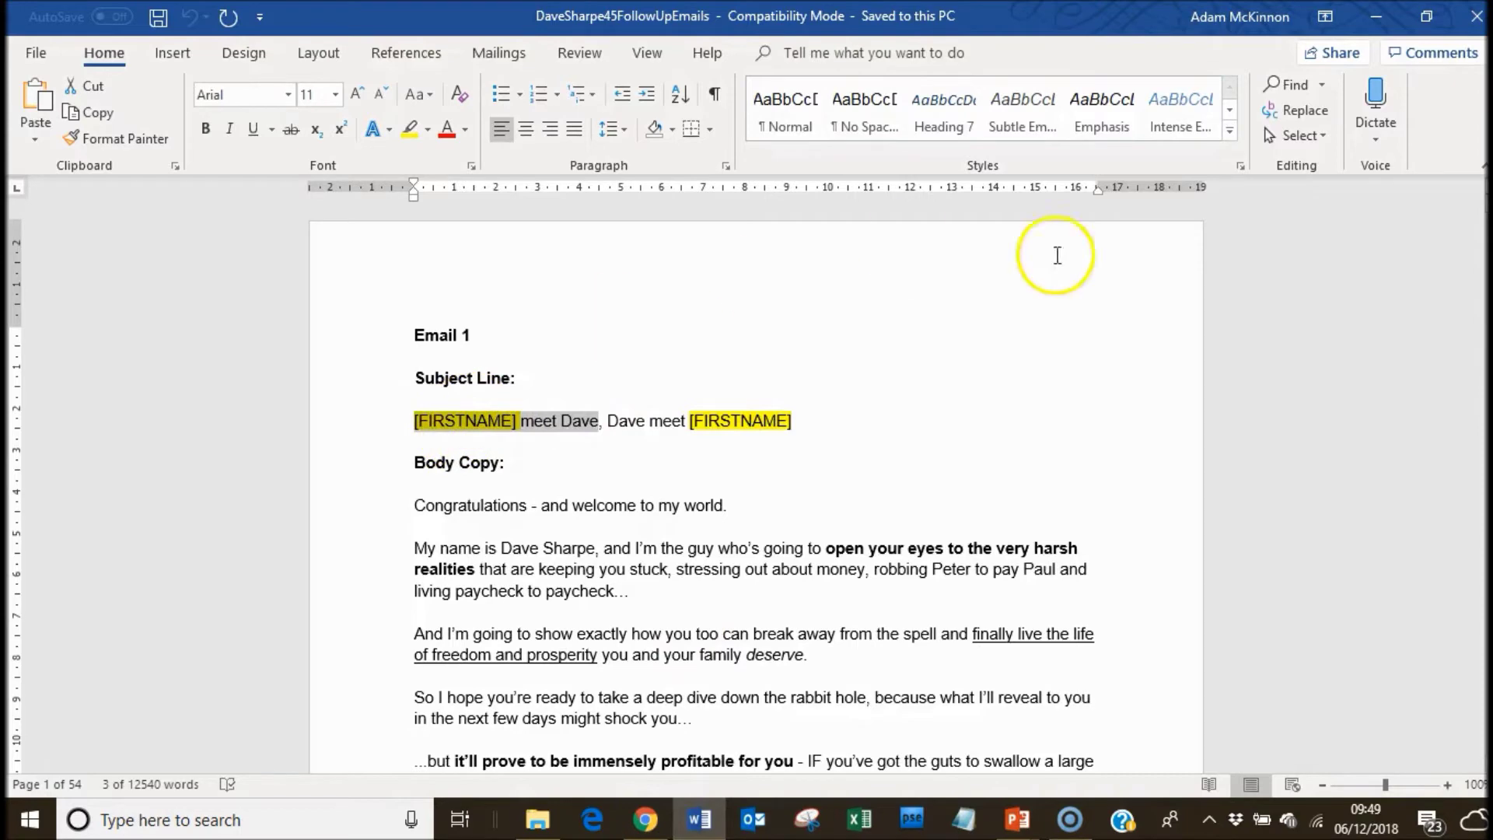
{"action": "left_click", "coordinate": [1376, 14]}
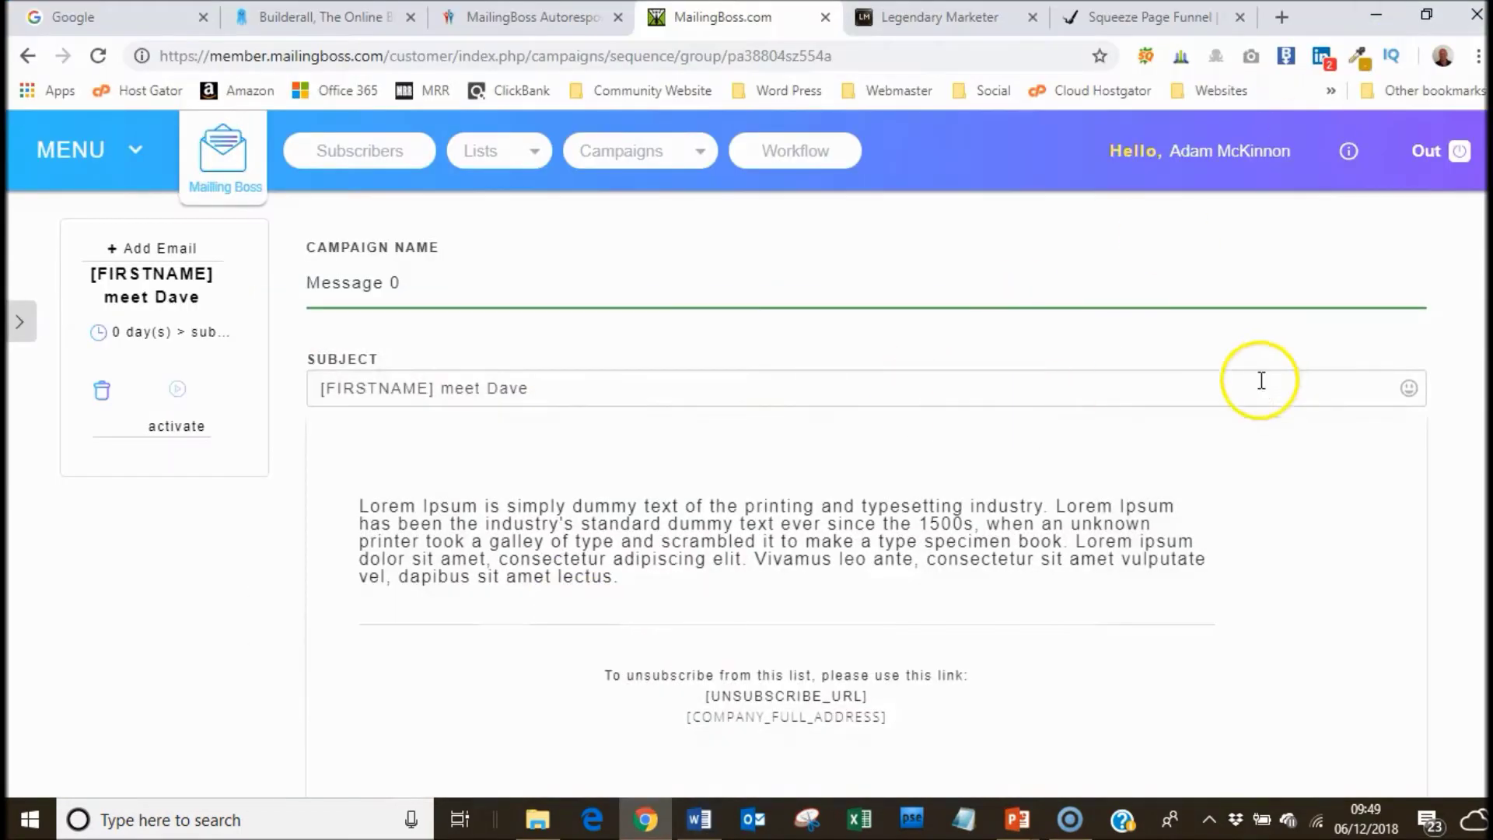
Open the available merge tags list to find [FNAME], checking the squeeze page's First name field.
{"action": "scroll", "coordinate": [643, 573], "scroll_direction": "down", "scroll_amount": 3}
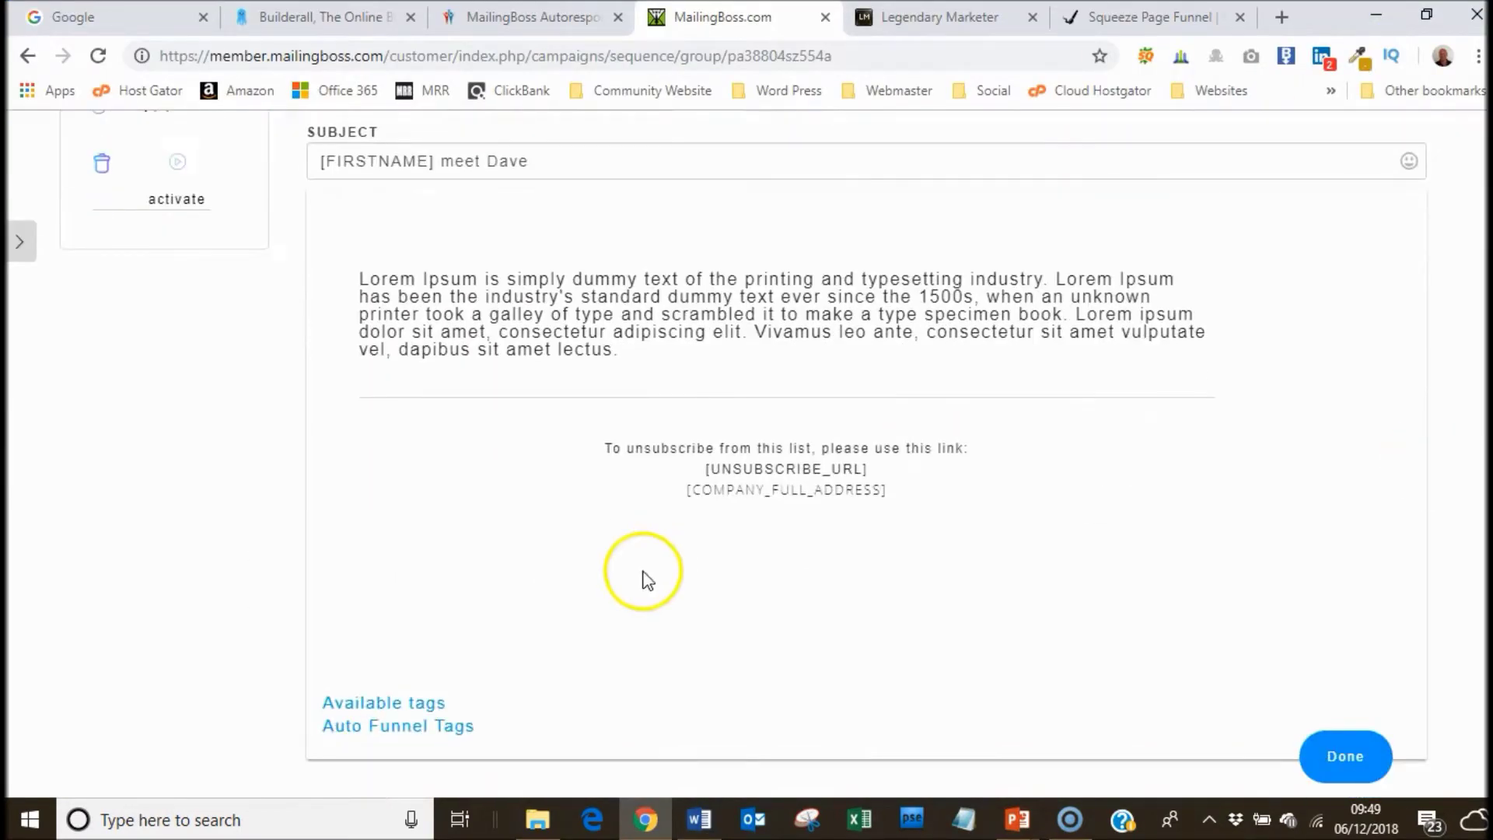
{"action": "left_click", "coordinate": [392, 709]}
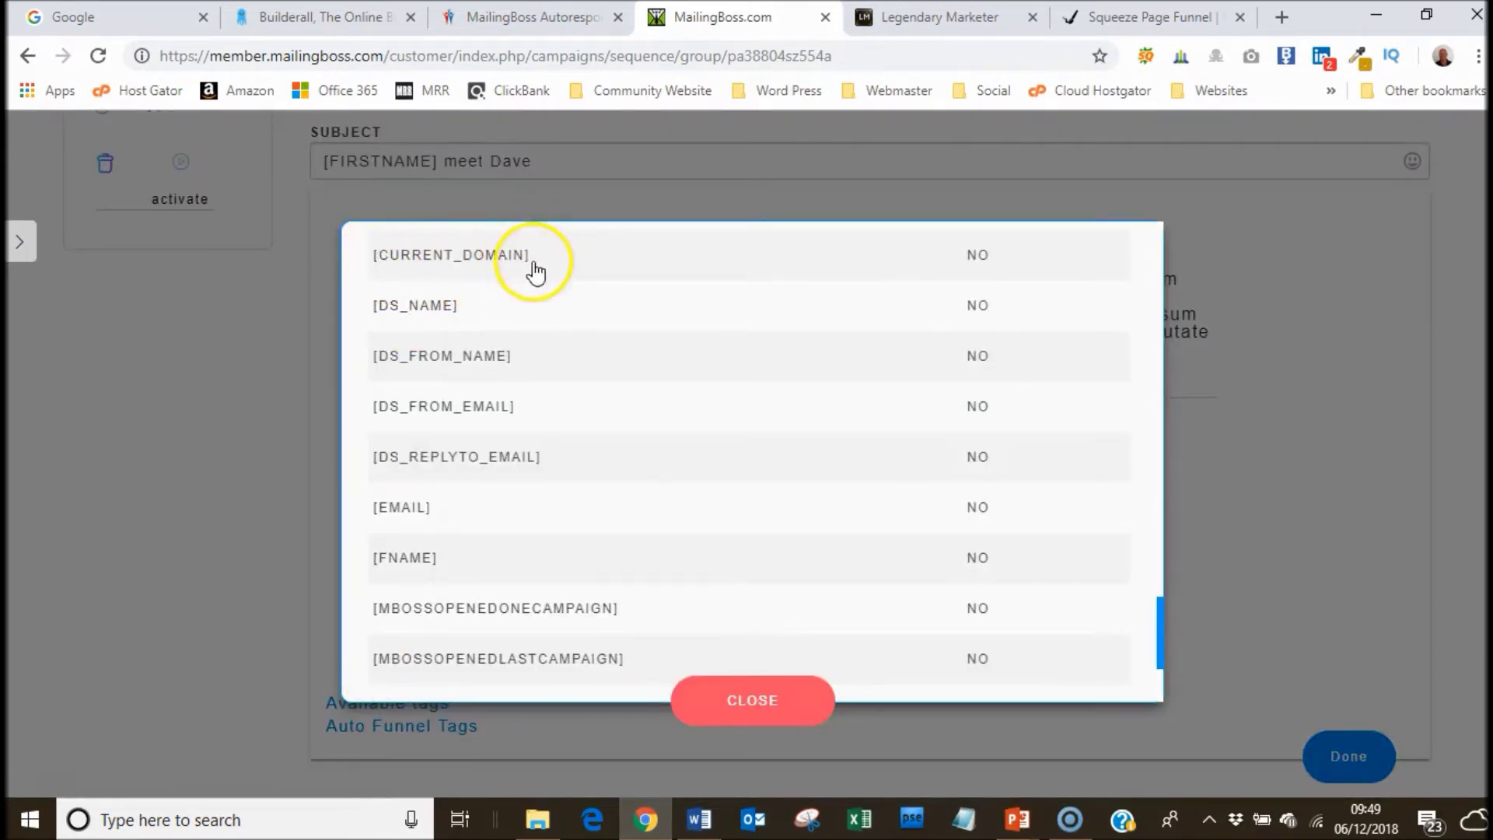
{"action": "left_click_drag", "start_coordinate": [1164, 628], "coordinate": [1162, 664]}
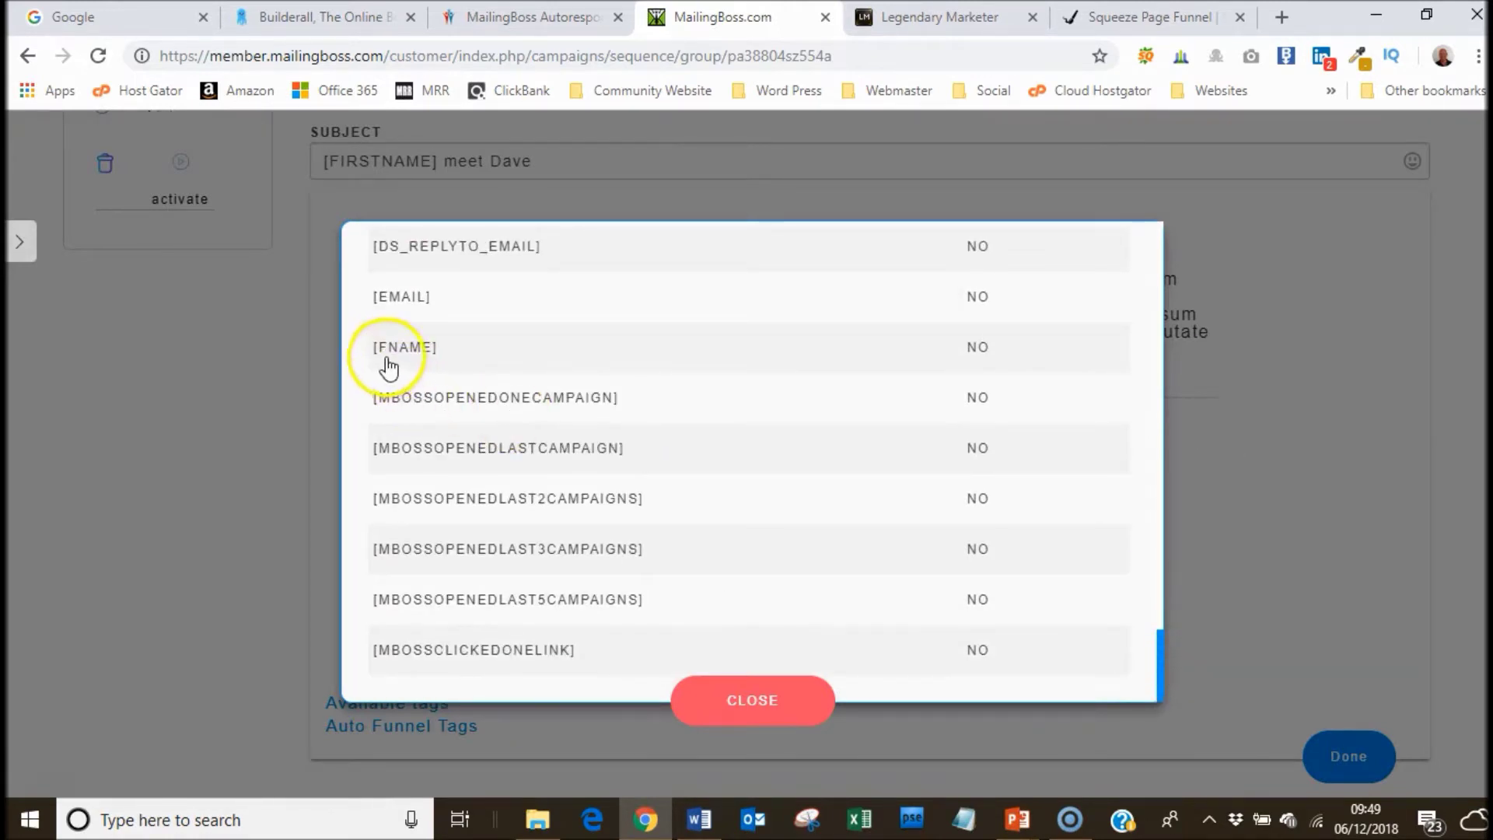
{"action": "left_click", "coordinate": [1153, 31]}
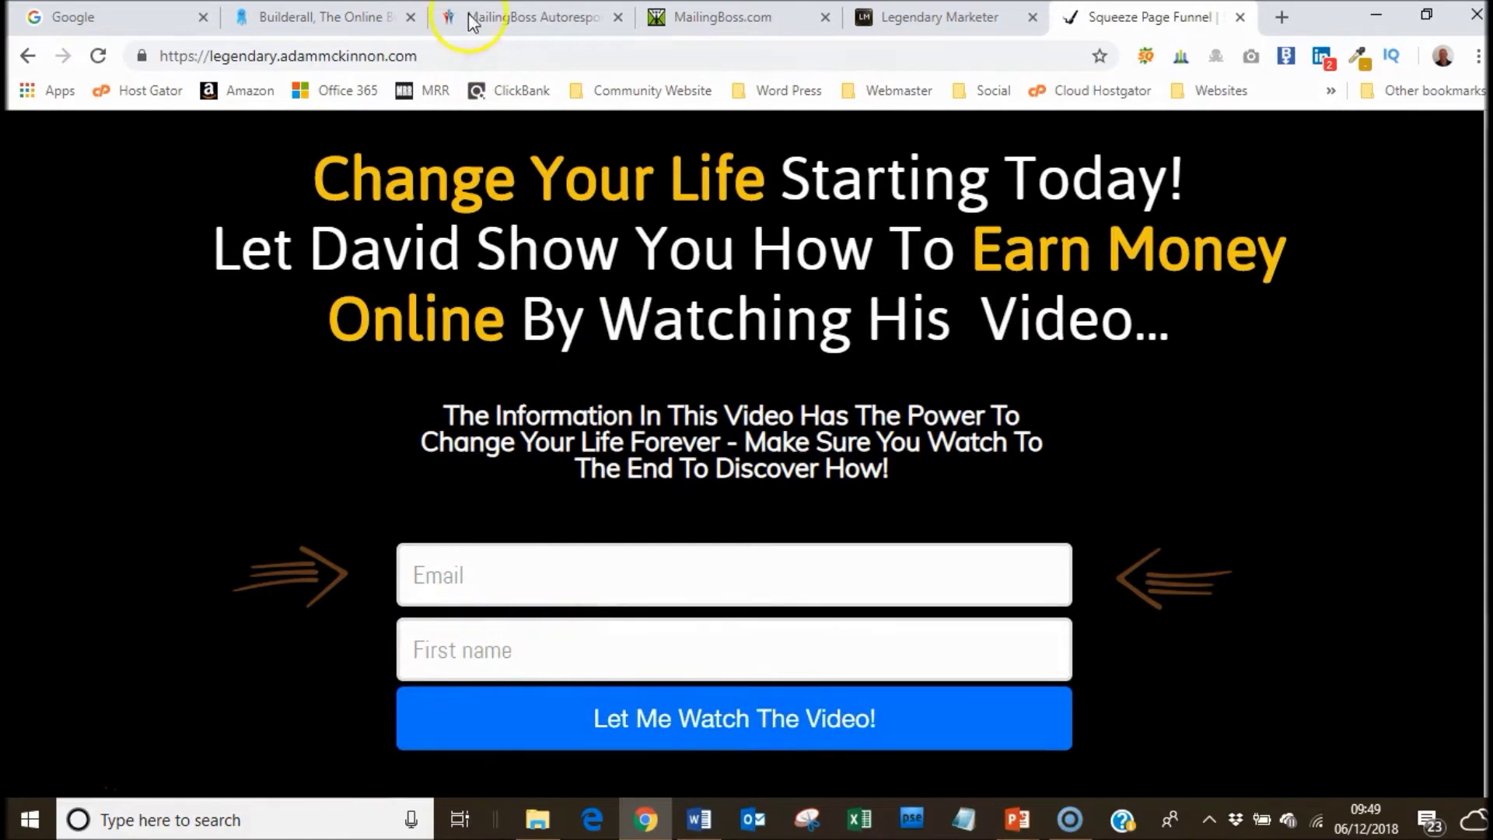
{"action": "left_click", "coordinate": [529, 17]}
{"action": "left_click", "coordinate": [708, 21]}
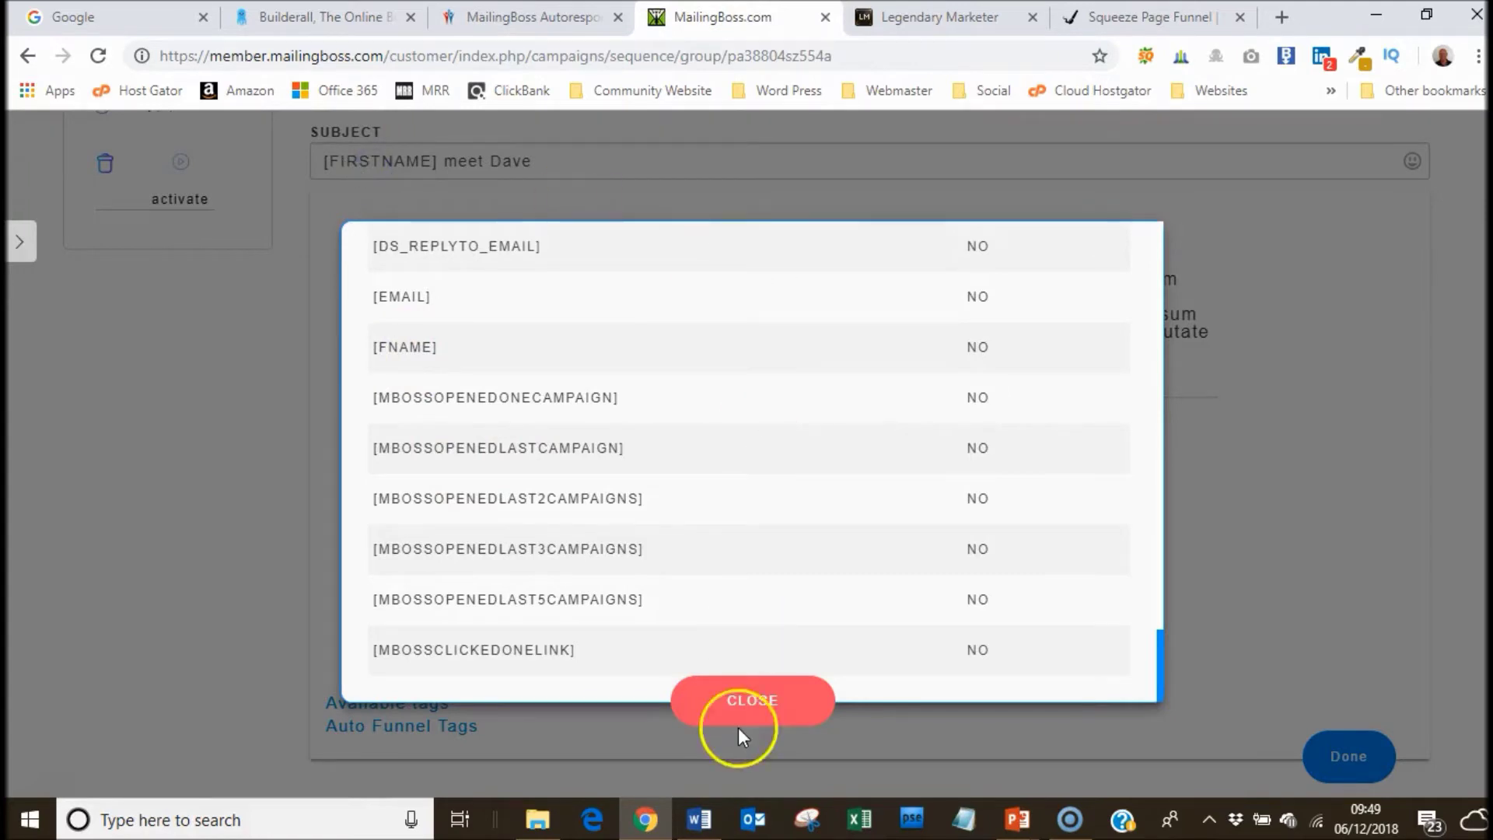
Change the subject to 'Hi [FNAME], I would like you to meet Dave'.
{"action": "left_click", "coordinate": [753, 701]}
{"action": "left_click", "coordinate": [335, 154]}
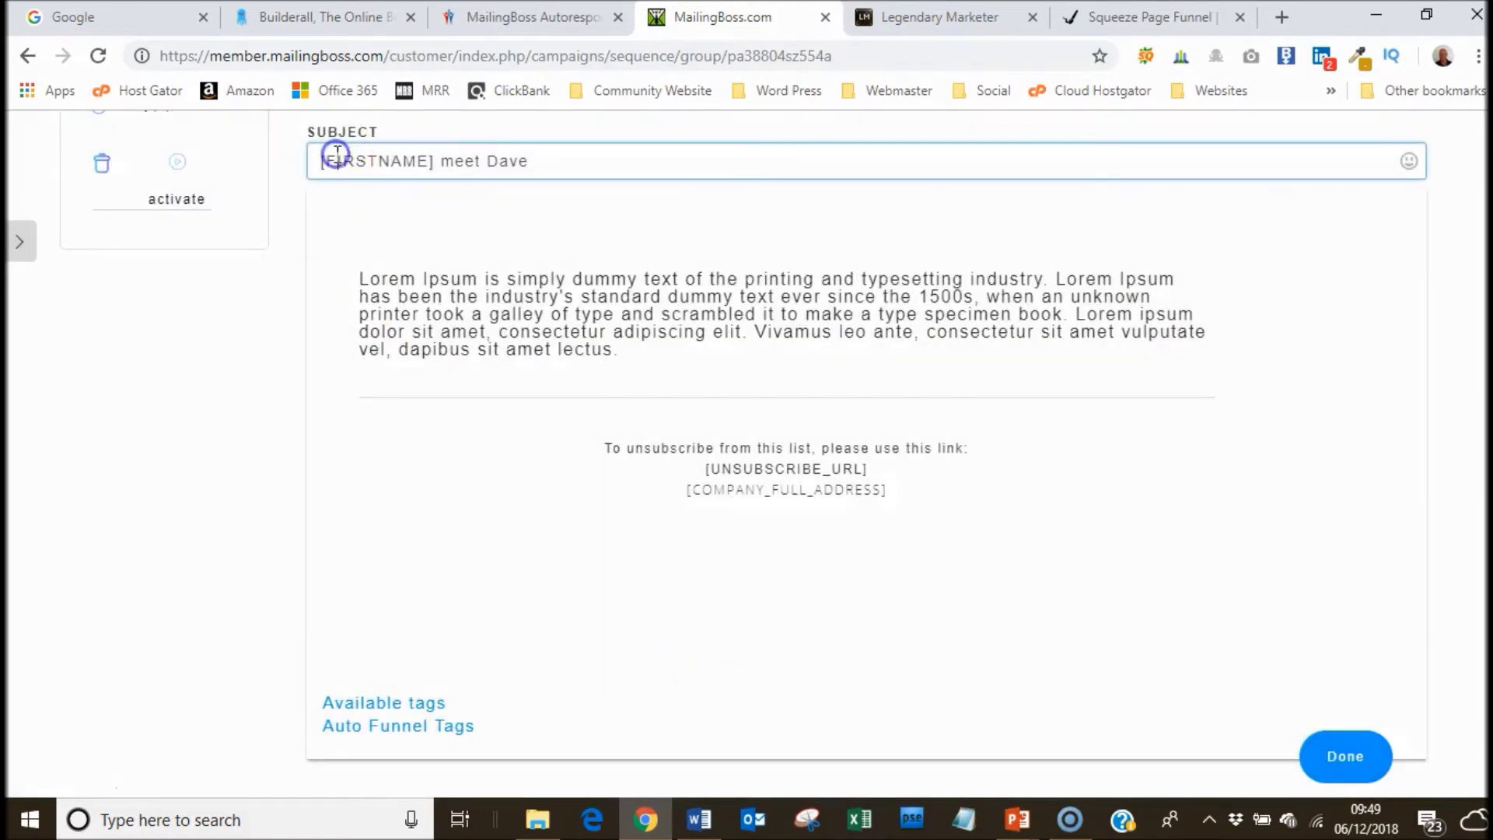
{"action": "key", "text": "BackSpace"}
{"action": "left_click", "coordinate": [330, 167]}
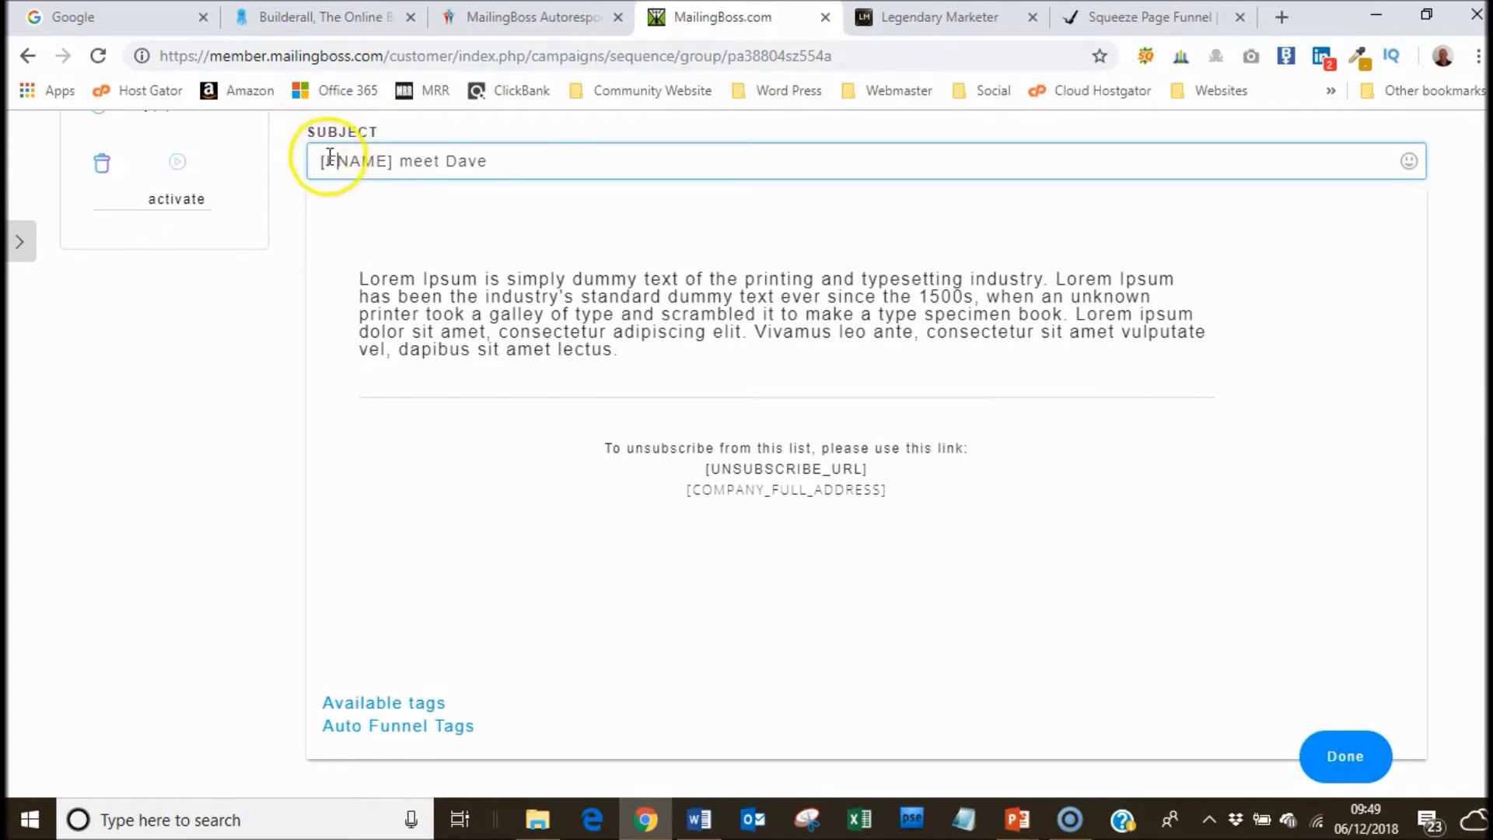
{"action": "left_click", "coordinate": [320, 163]}
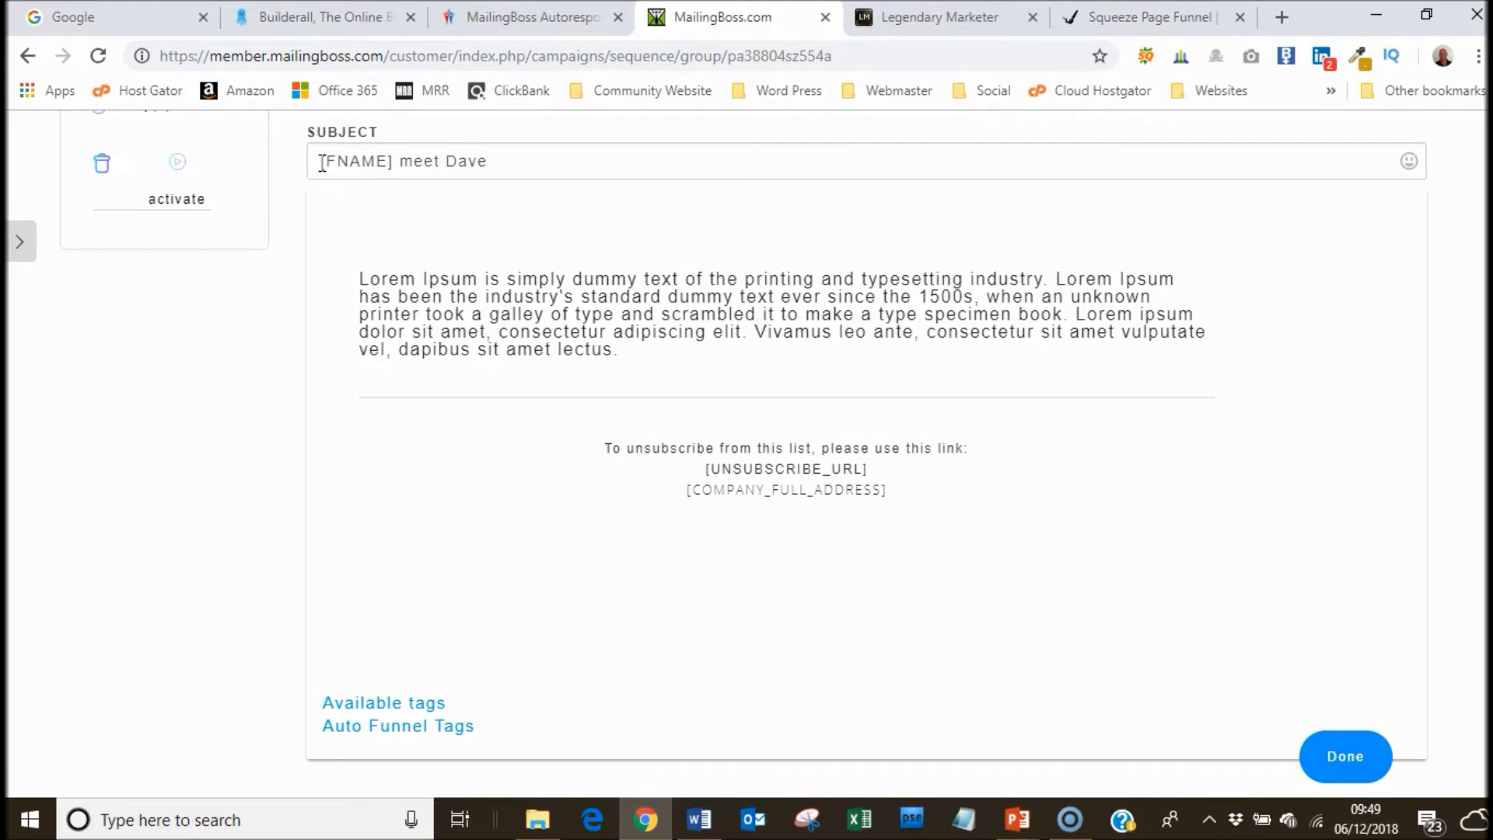
{"action": "left_click", "coordinate": [322, 164]}
{"action": "type", "text": "Hi"}
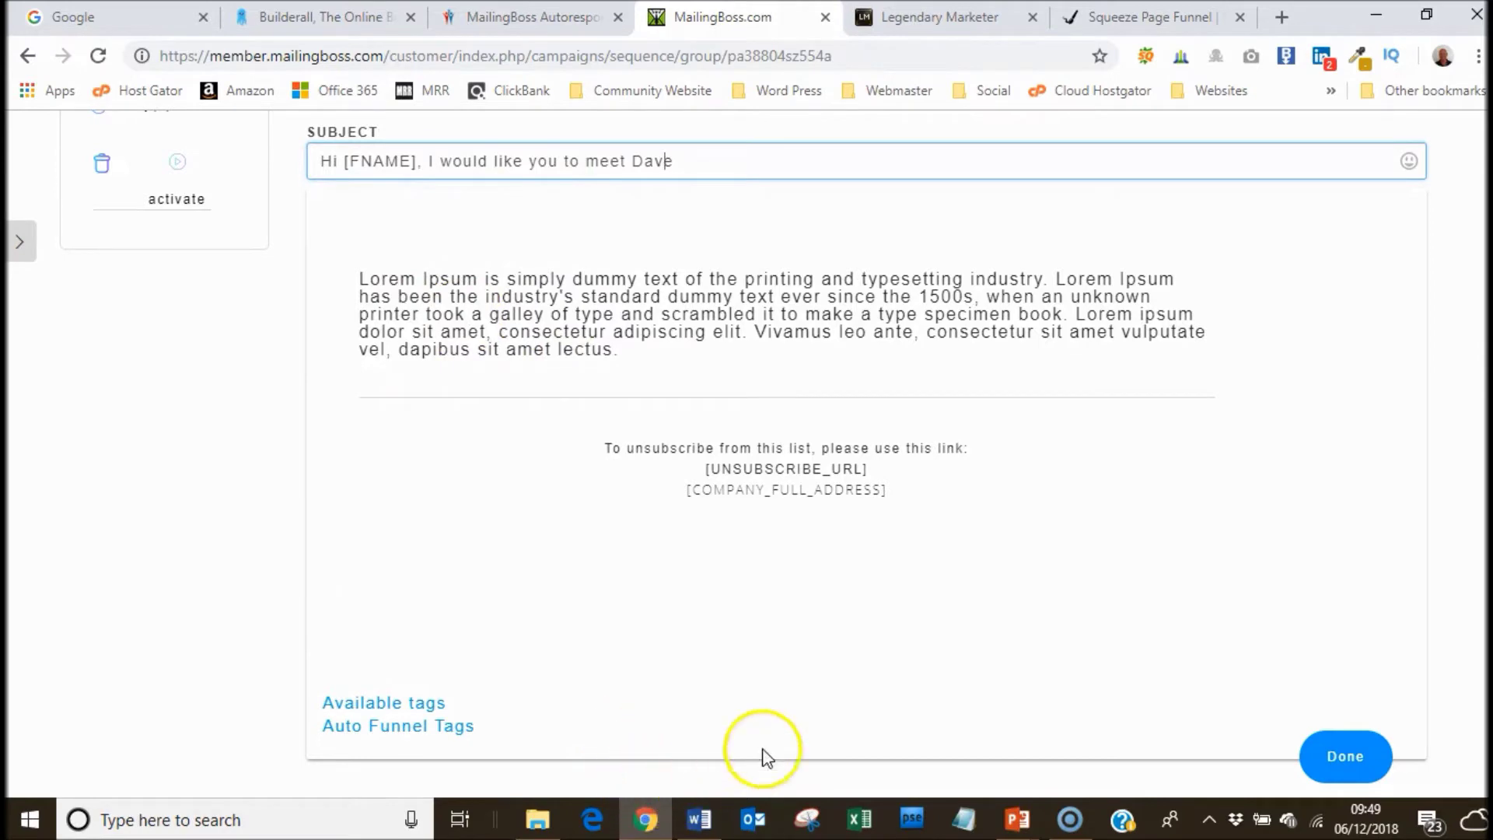
{"action": "left_click", "coordinate": [699, 819]}
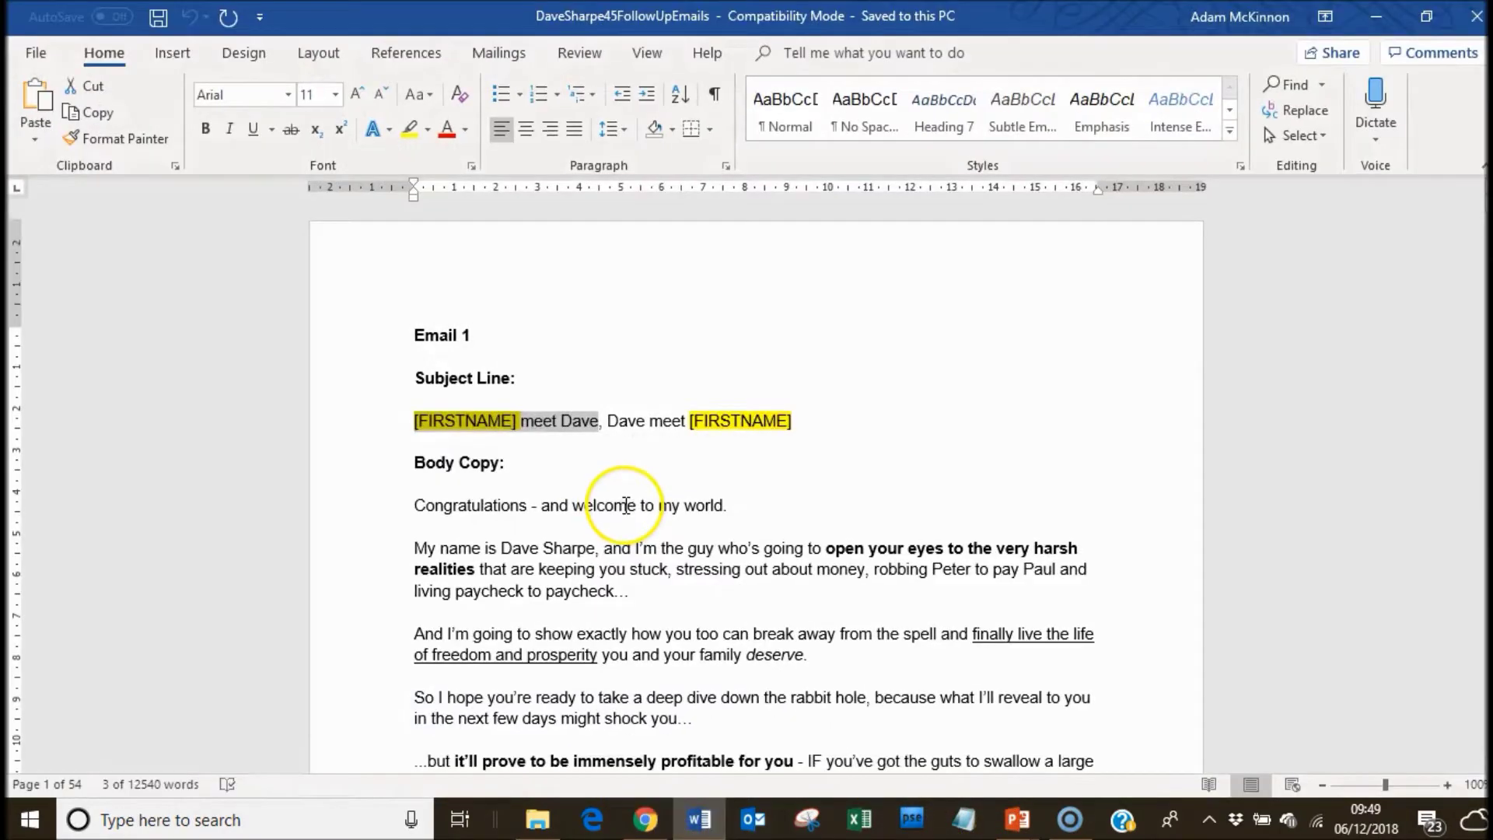
Copy the Email 1 body, Congratulations through the sign-off, and select MailingBoss's placeholder paragraph.
{"action": "left_click_drag", "start_coordinate": [412, 504], "coordinate": [584, 647]}
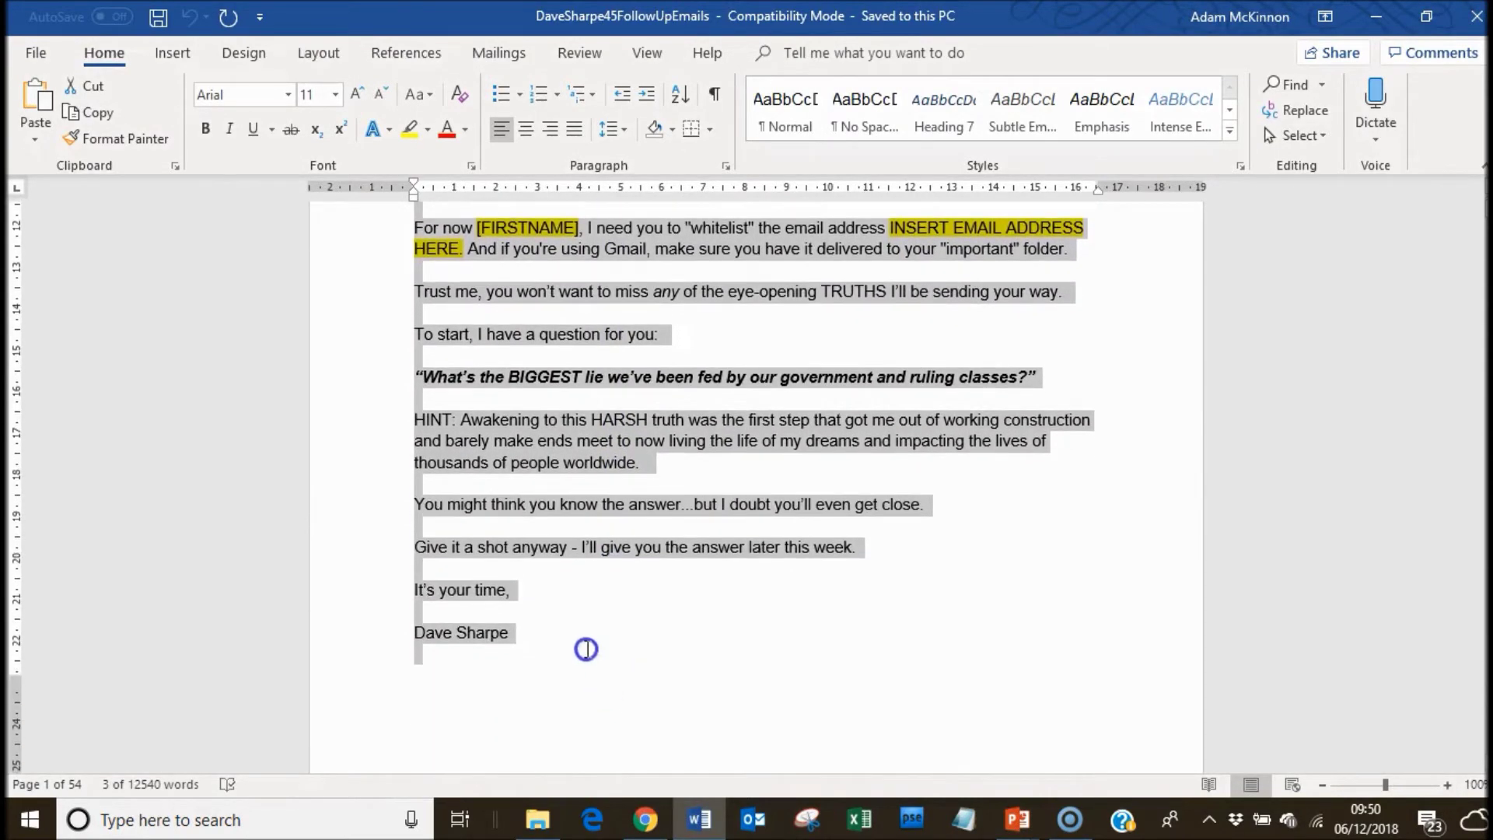
{"action": "right_click", "coordinate": [571, 549]}
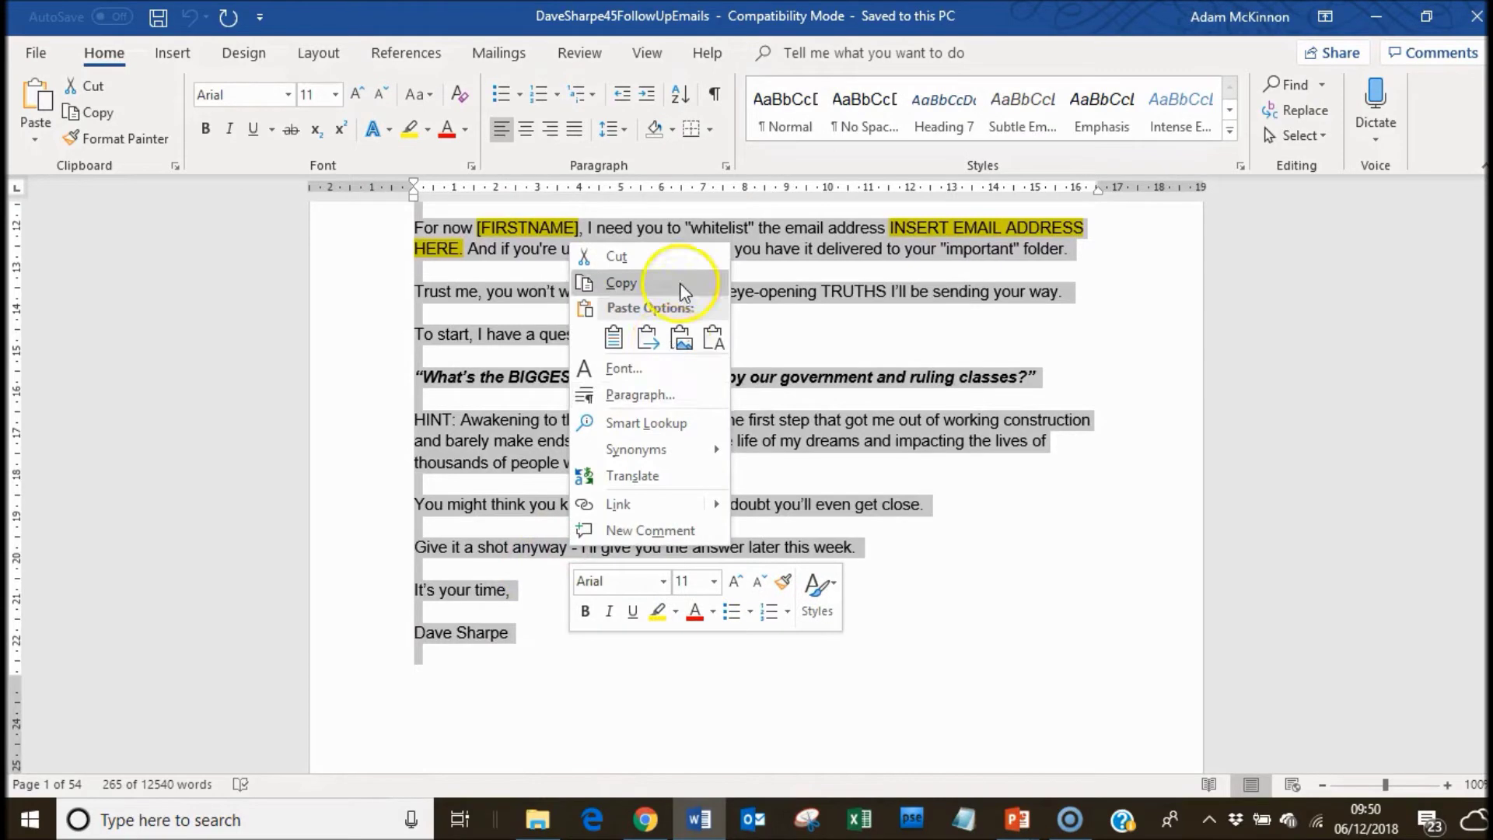
{"action": "left_click", "coordinate": [622, 283]}
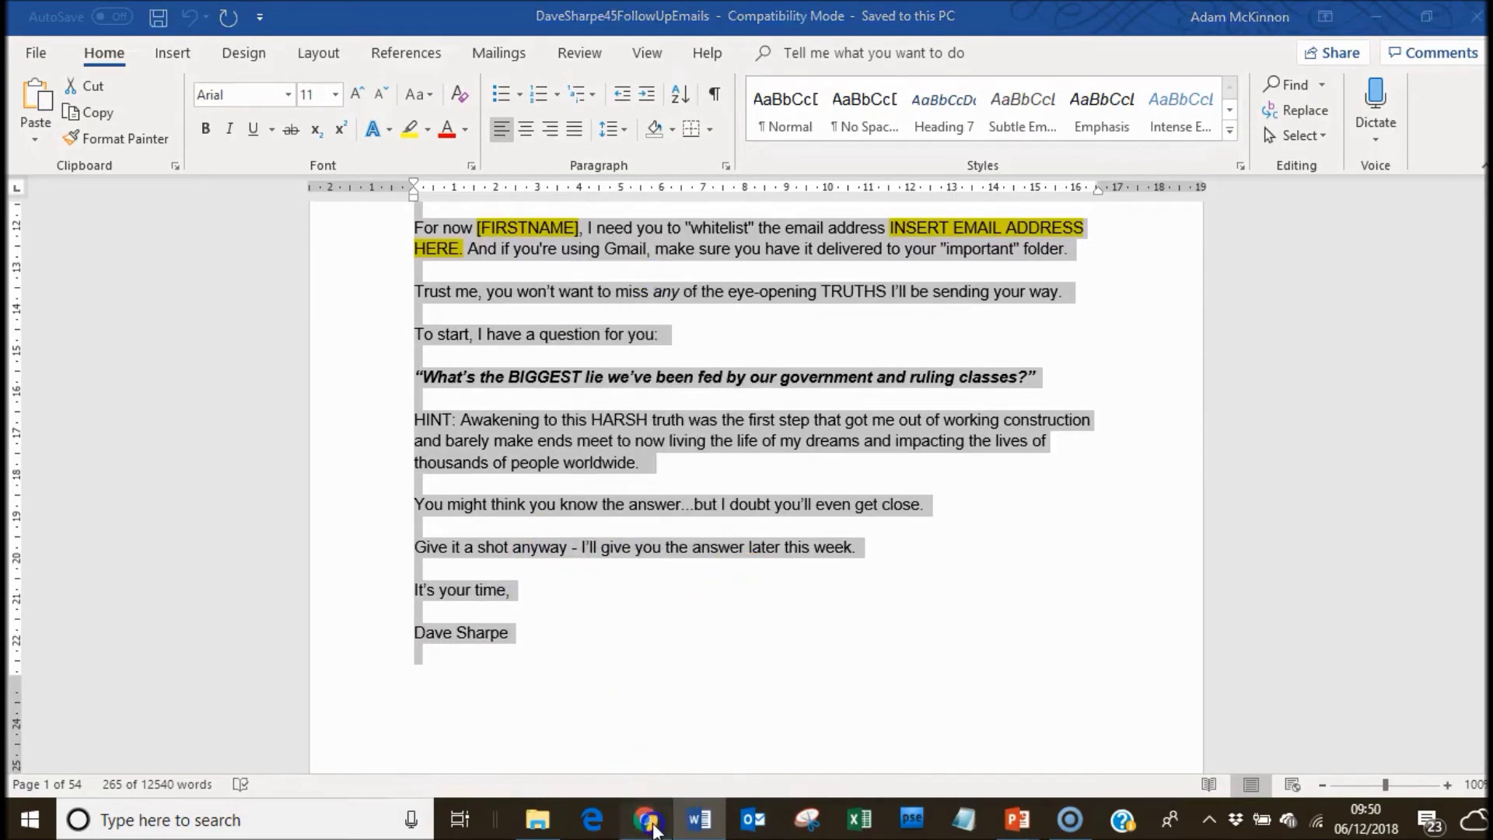
{"action": "left_click", "coordinate": [644, 819]}
{"action": "left_click_drag", "start_coordinate": [359, 278], "coordinate": [622, 343]}
Paste the Email 1 copy over the placeholder text and set it to 14 px.
{"action": "right_click", "coordinate": [565, 332]}
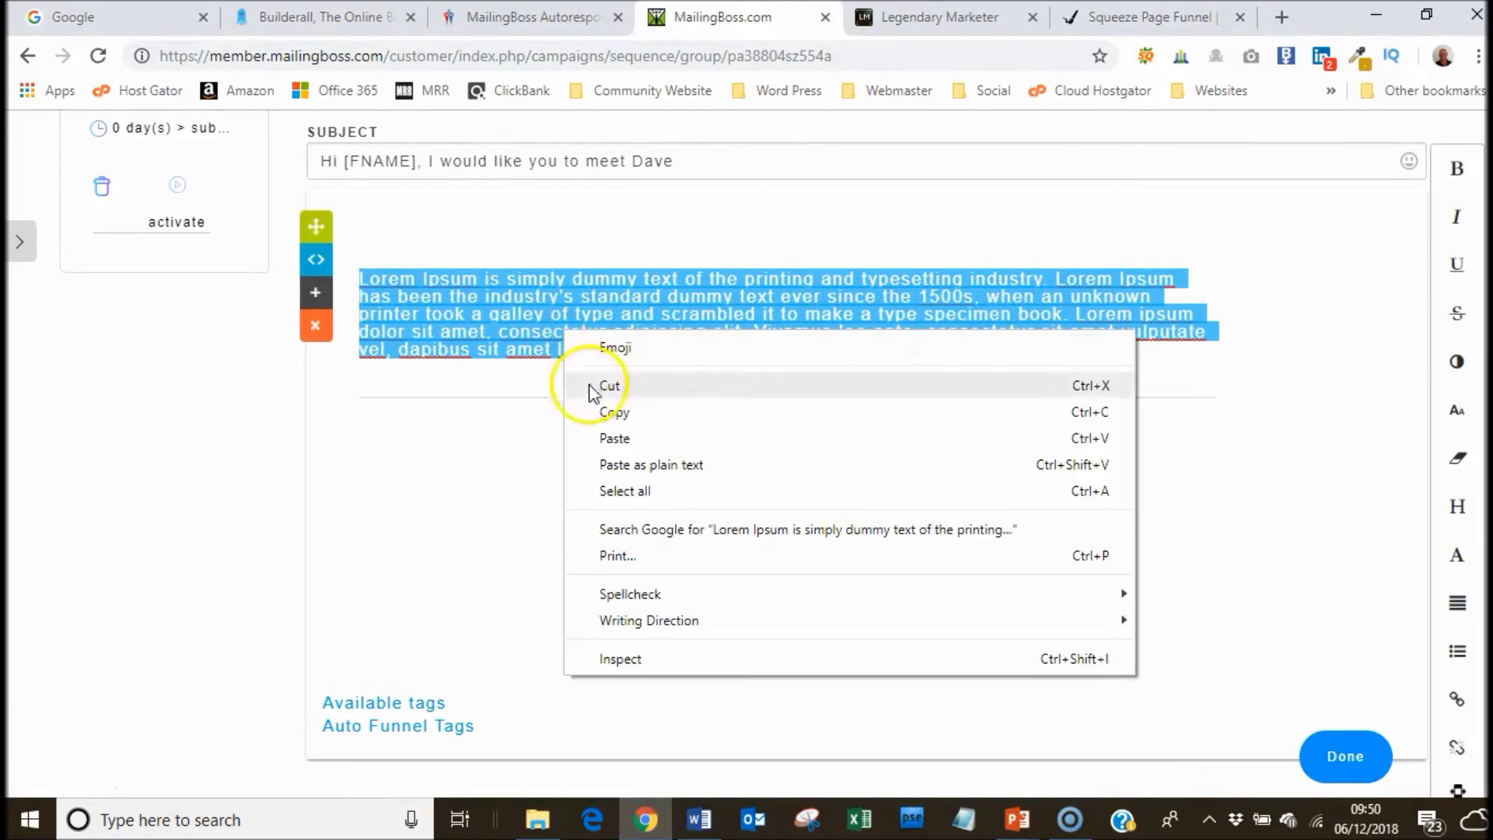
{"action": "left_click", "coordinate": [607, 440]}
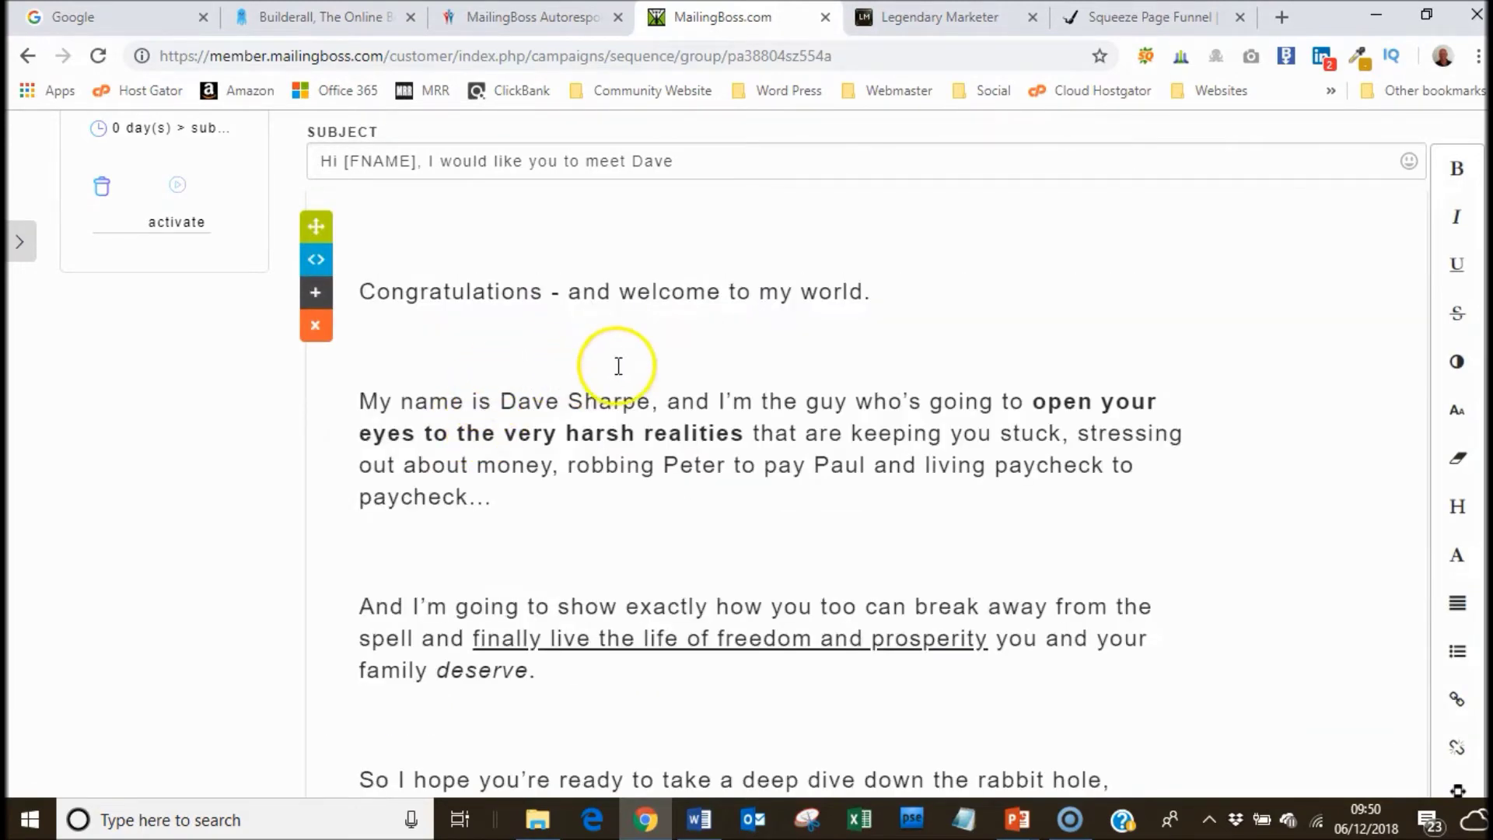
{"action": "left_click_drag", "start_coordinate": [359, 290], "coordinate": [988, 501]}
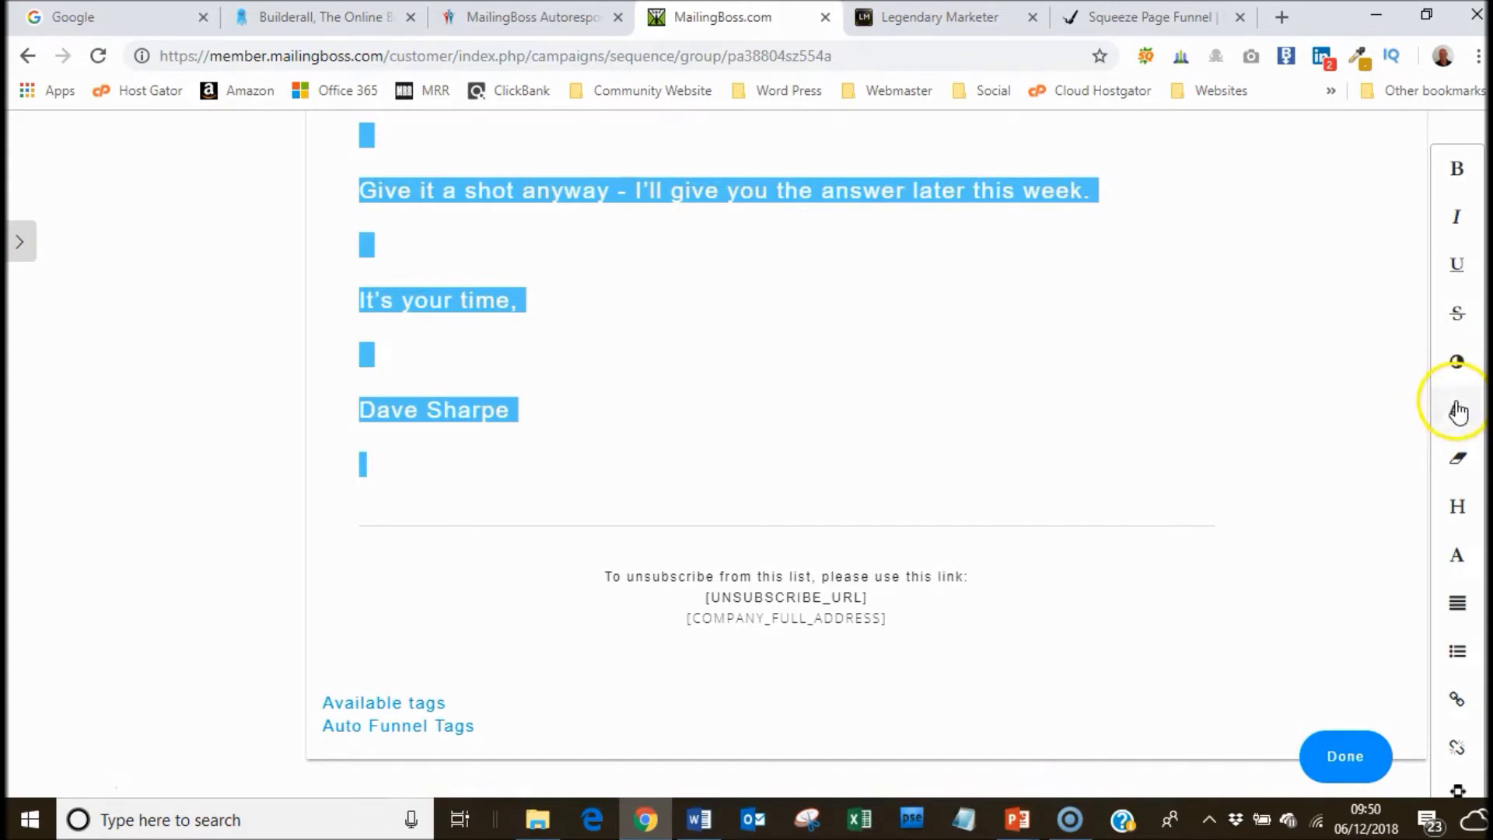
{"action": "left_click", "coordinate": [1456, 413]}
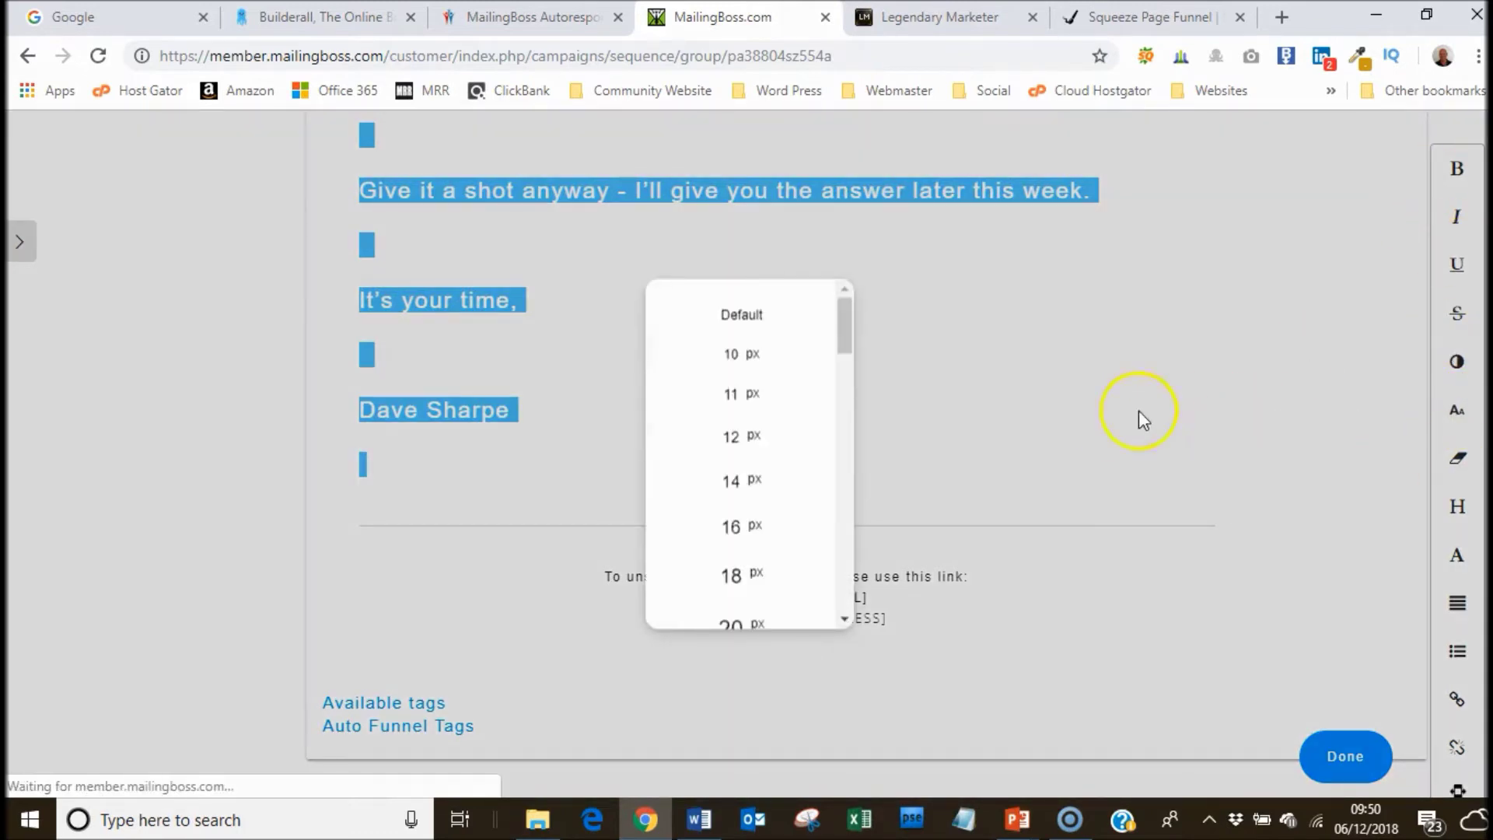
{"action": "left_click", "coordinate": [749, 480]}
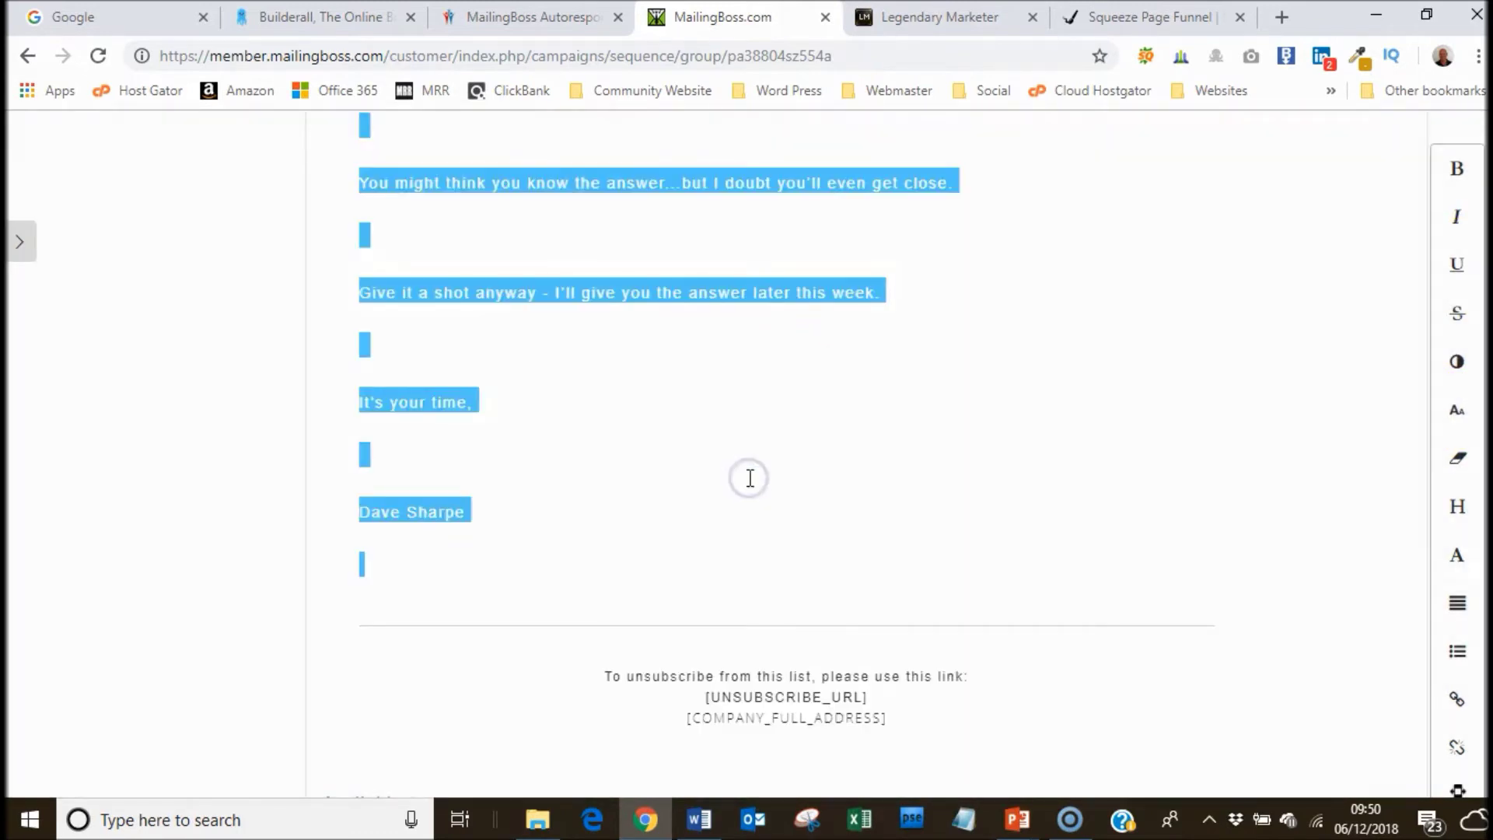
{"action": "scroll", "coordinate": [785, 451], "scroll_direction": "up", "scroll_amount": 8}
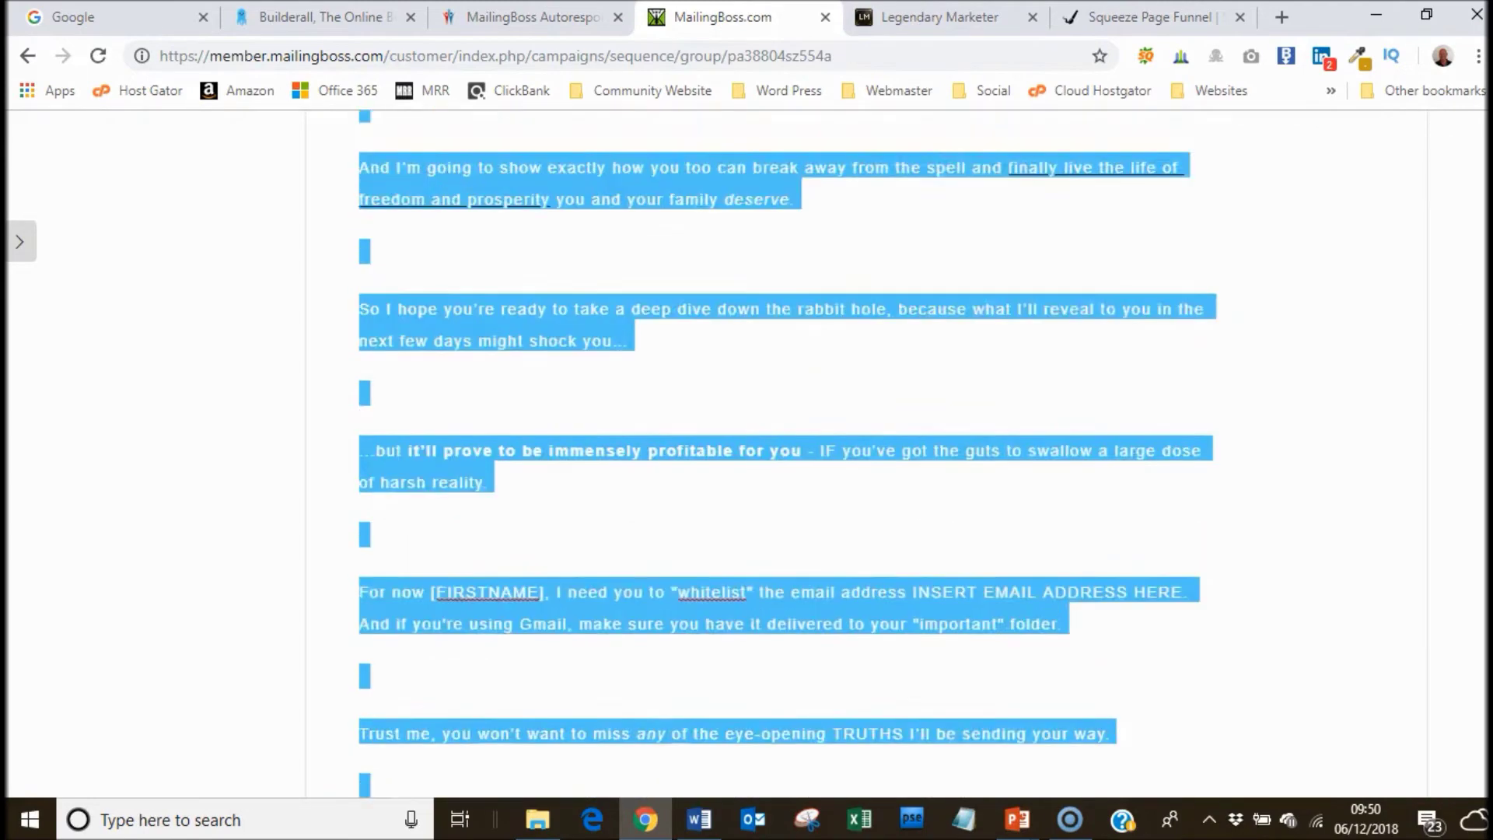
{"action": "scroll", "coordinate": [1306, 229], "scroll_direction": "up", "scroll_amount": 7}
{"action": "scroll", "coordinate": [1306, 229], "scroll_direction": "down", "scroll_amount": 2}
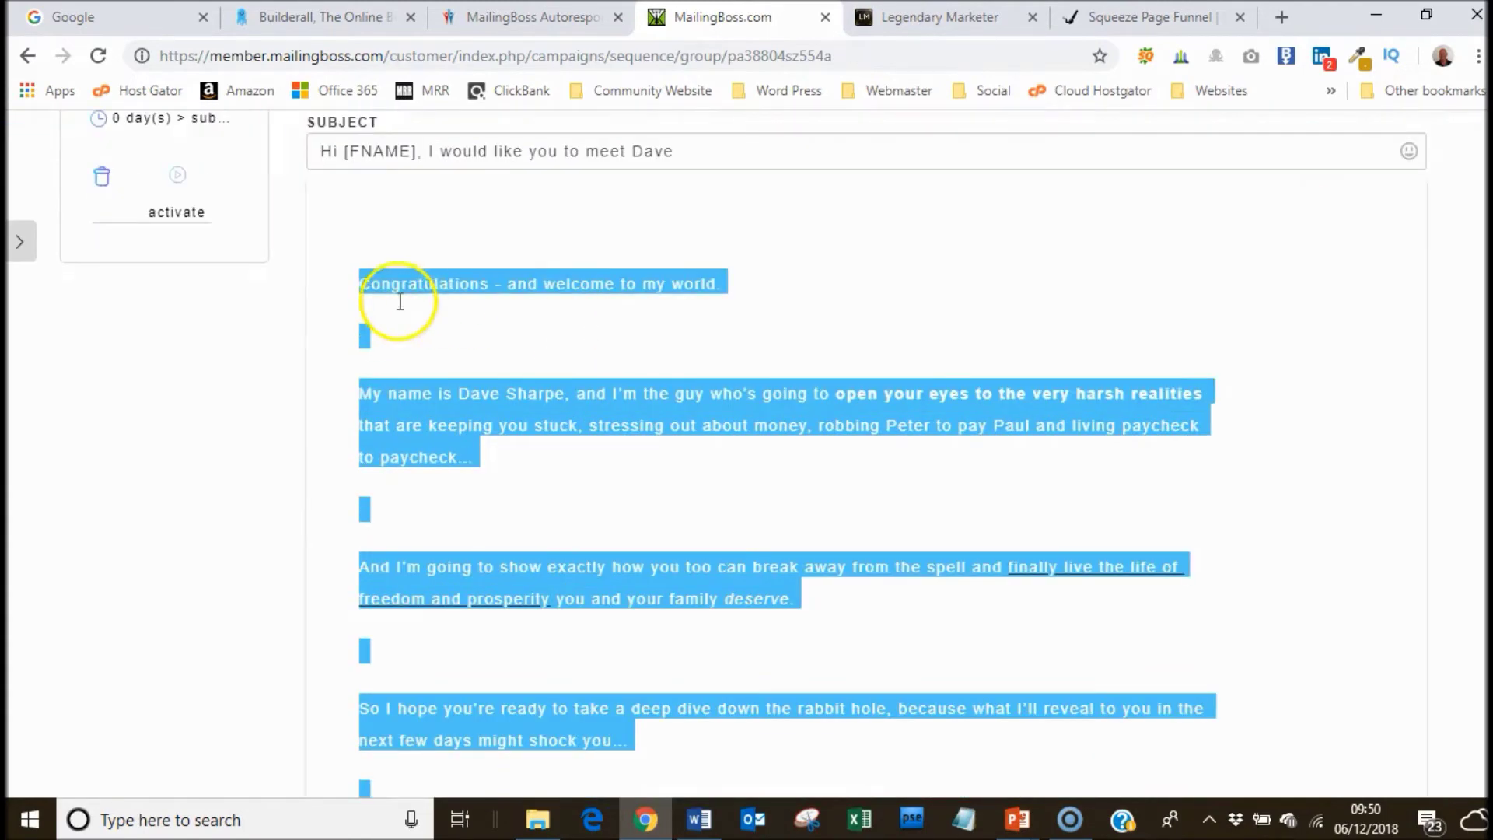
Remove the blank lines between the opening paragraphs, down to the BIGGEST lie quote.
{"action": "left_click", "coordinate": [397, 331]}
{"action": "key", "text": "Delete"}
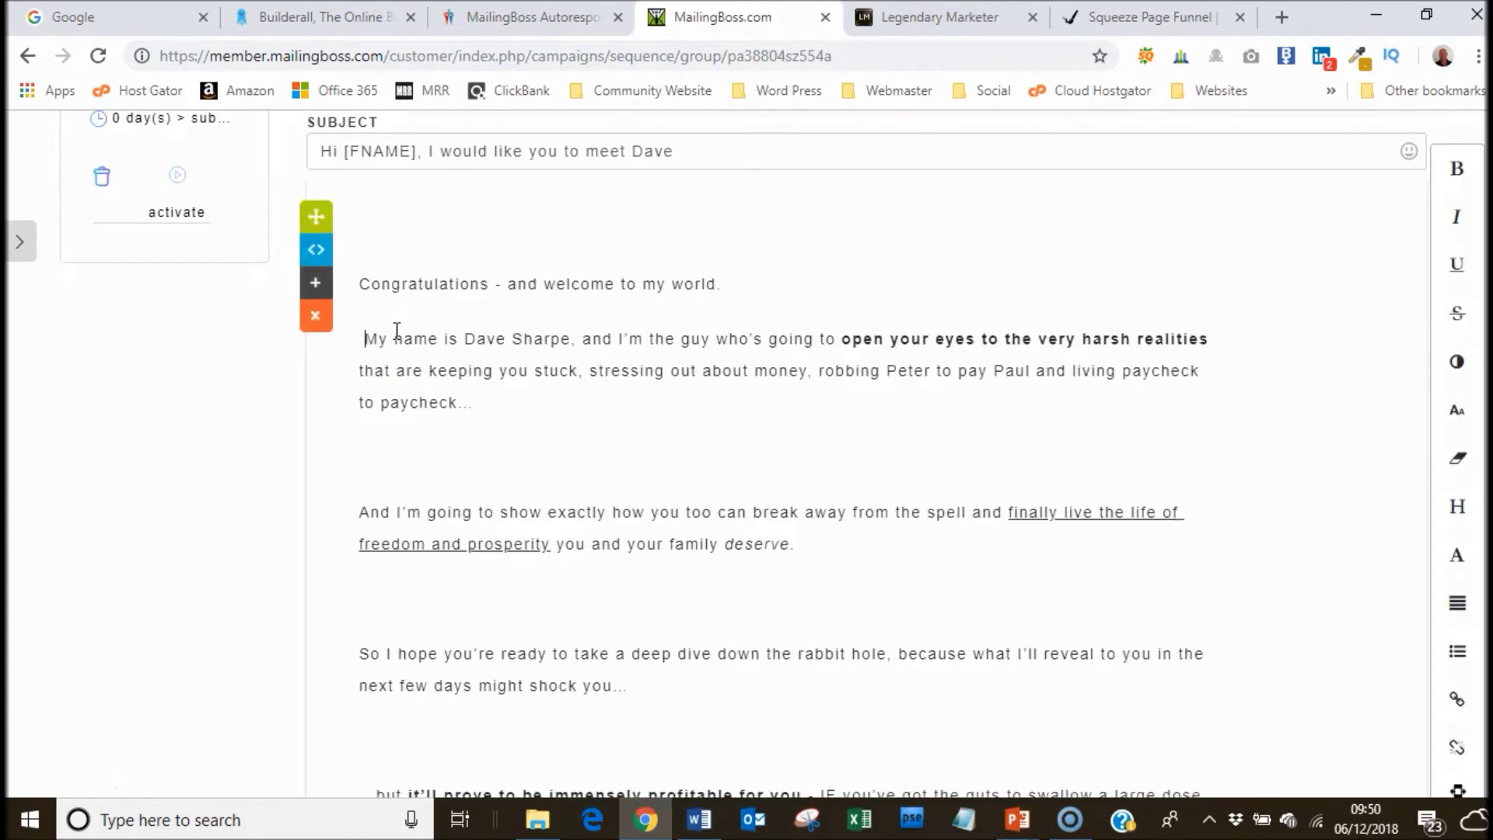
{"action": "key", "text": "Delete"}
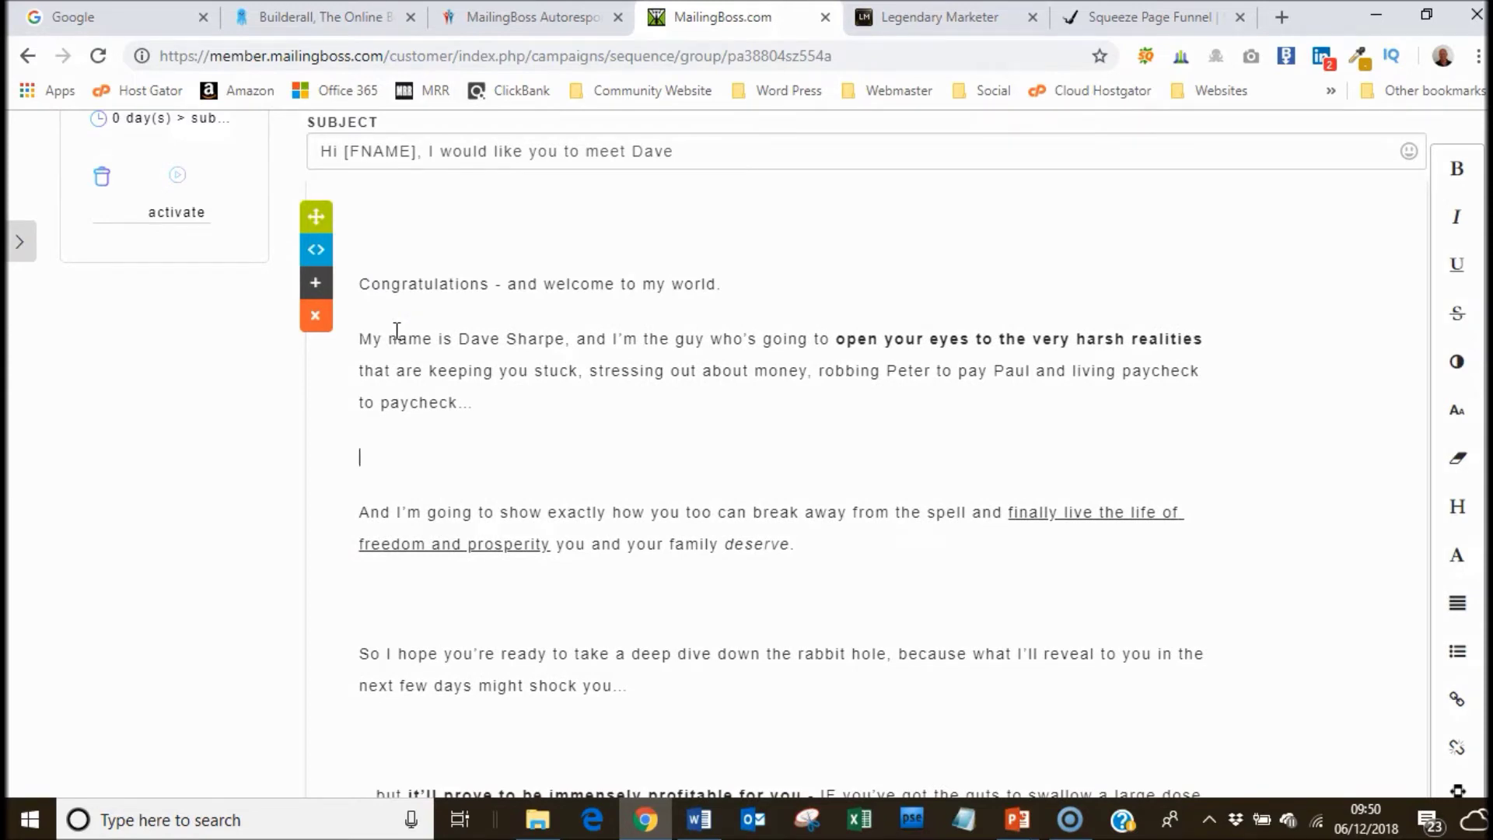
{"action": "key", "text": "Delete"}
{"action": "key", "text": "Delete"}
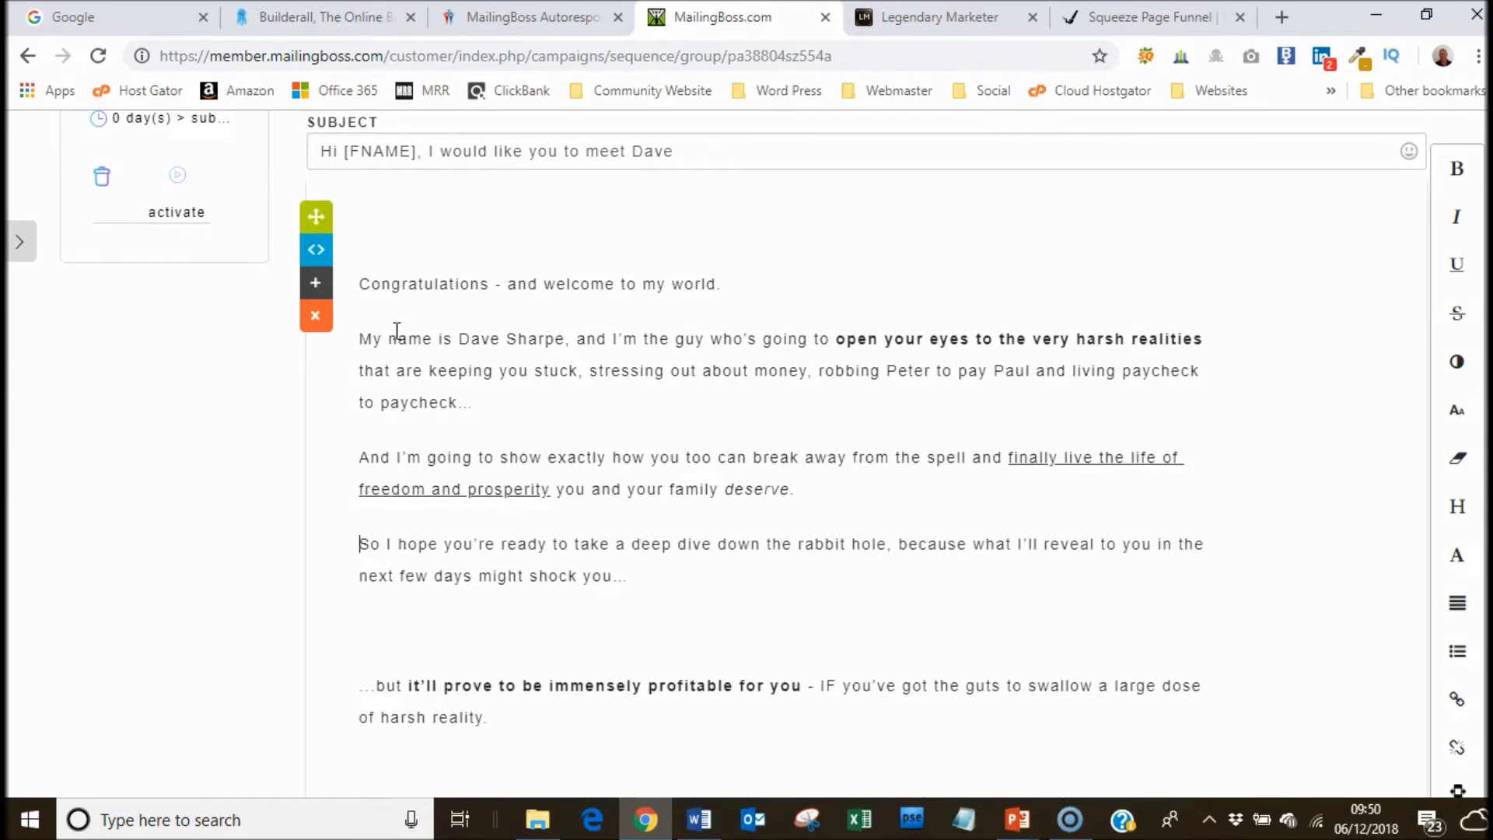
{"action": "key", "text": "Delete"}
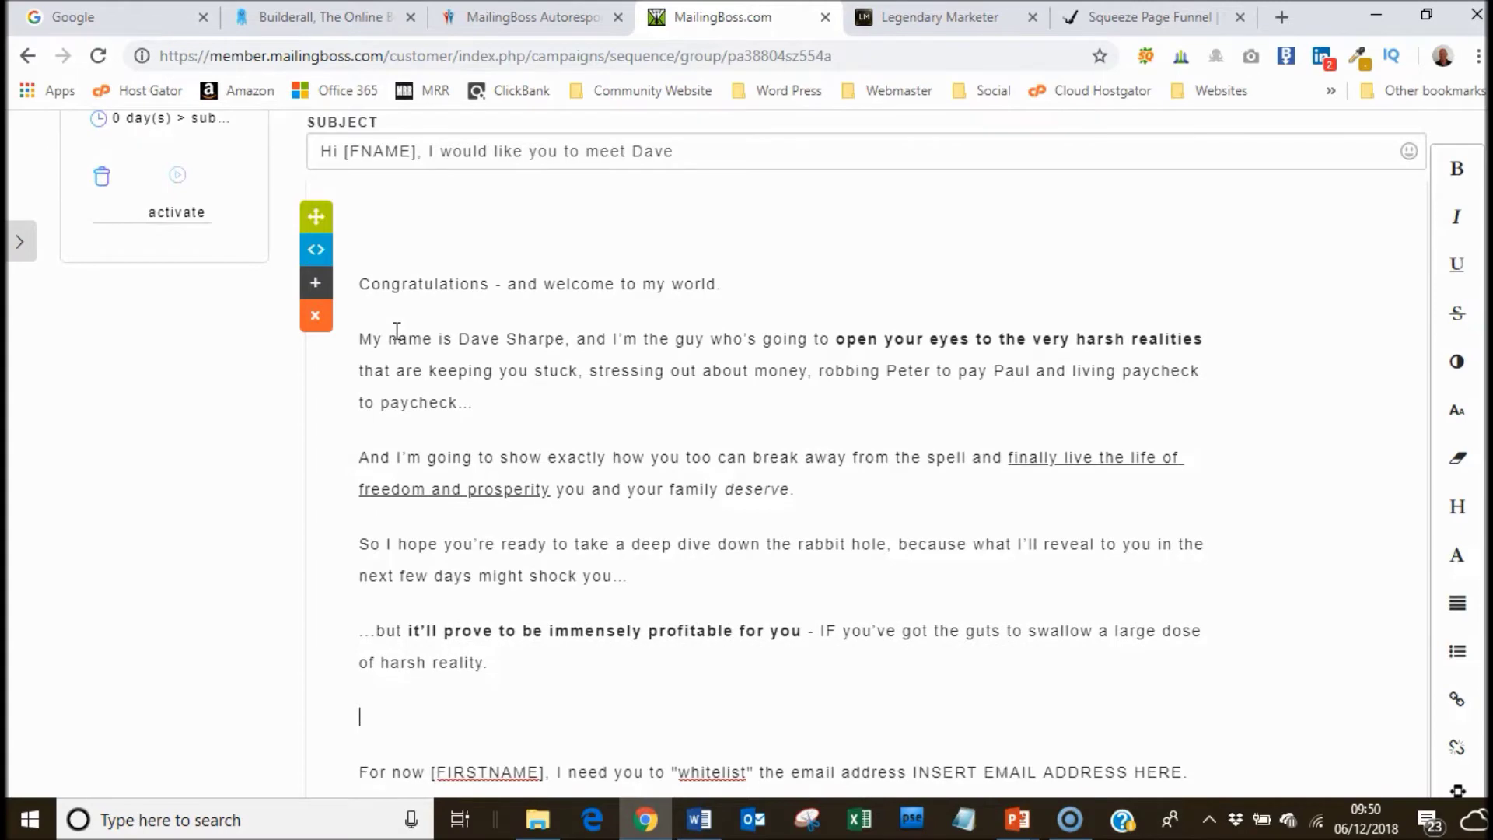
{"action": "key", "text": "Delete"}
{"action": "key", "text": "Down"}
{"action": "key", "text": "Down"}
{"action": "key", "text": "Down"}
{"action": "key", "text": "Down"}
{"action": "key", "text": "Down"}
{"action": "key", "text": "Down"}
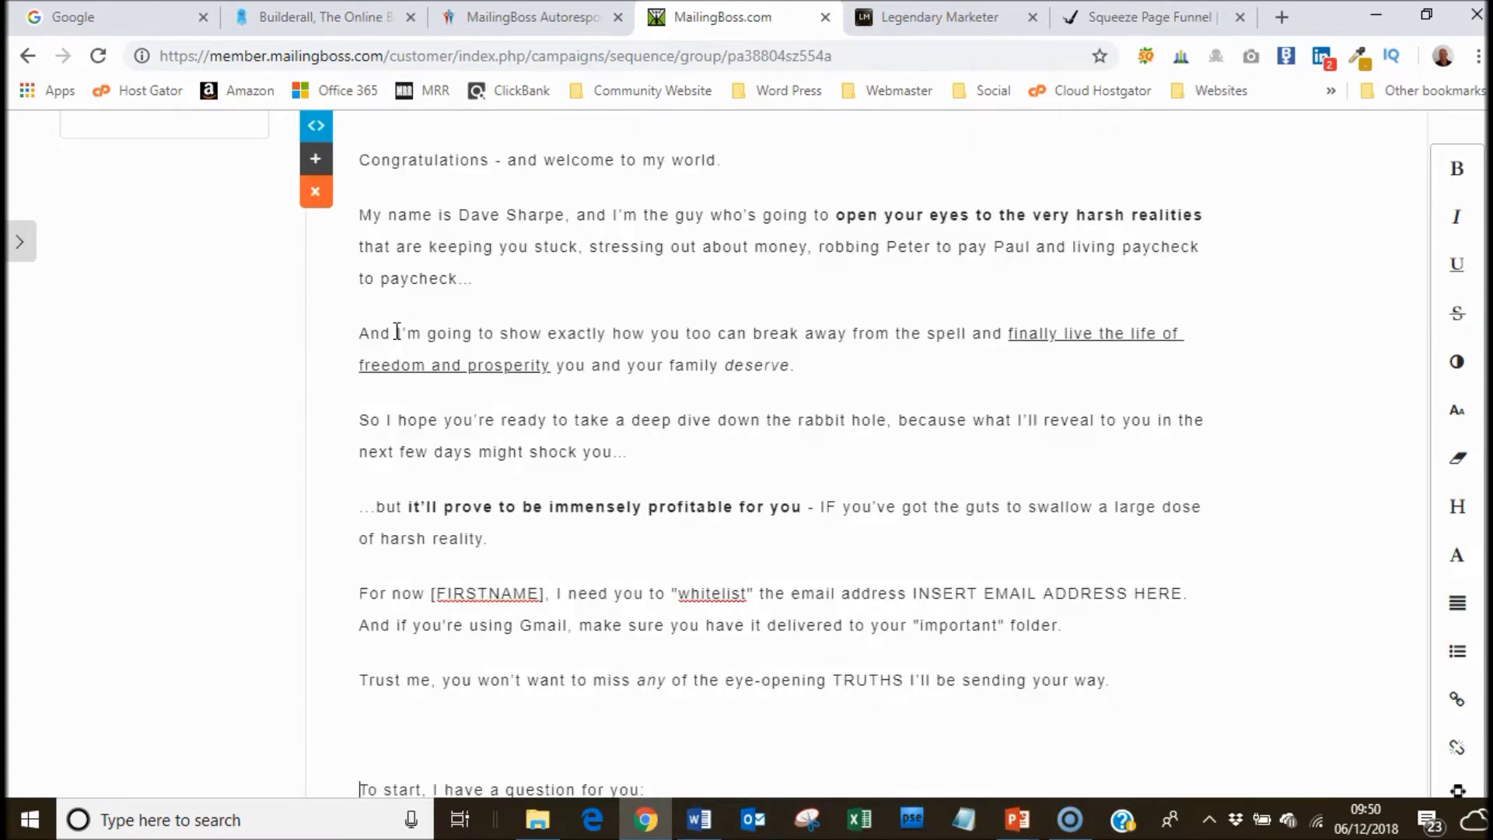
{"action": "key", "text": "Down"}
{"action": "key", "text": "Delete"}
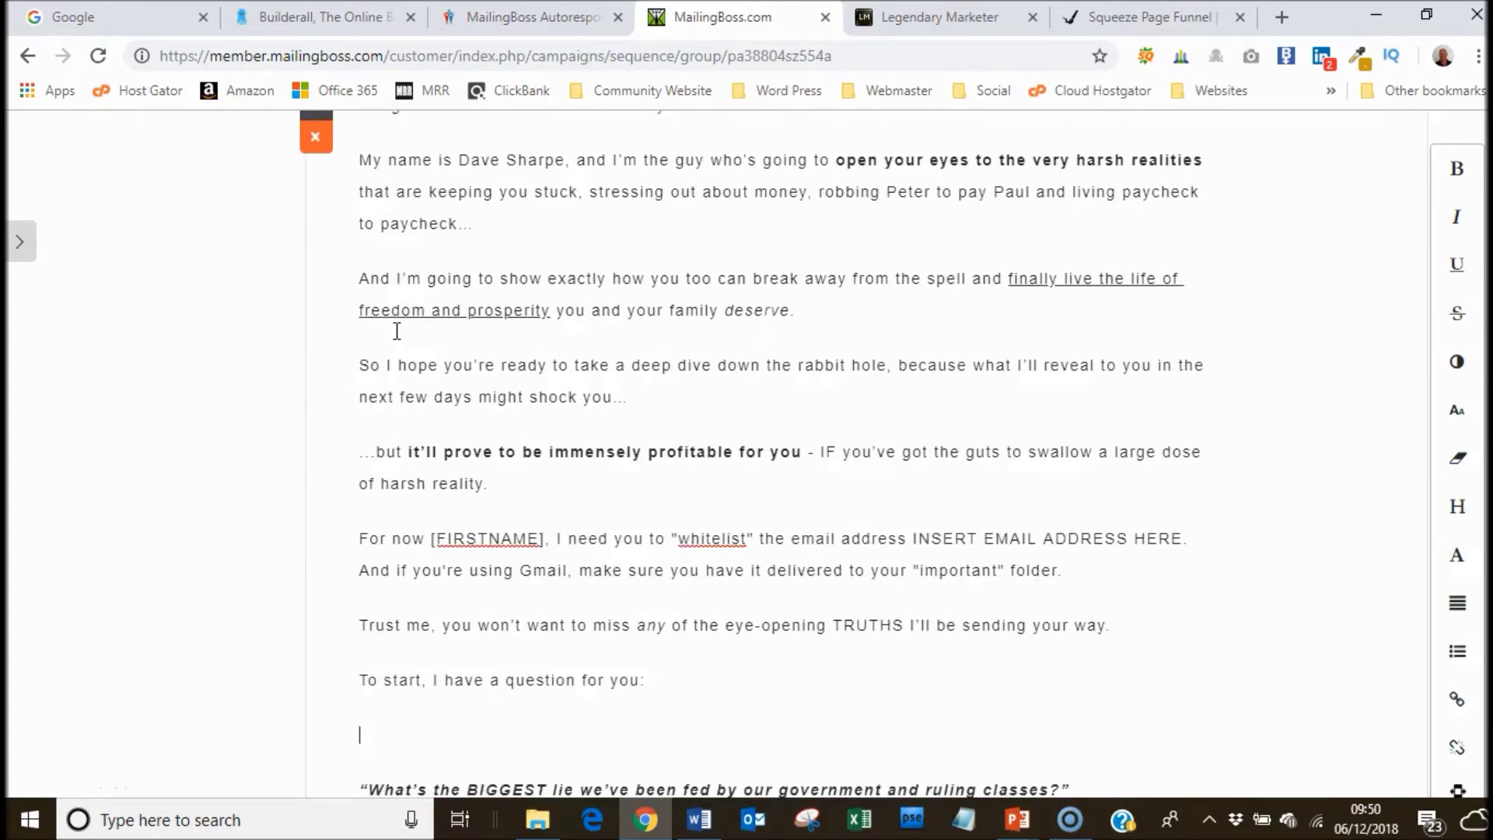
{"action": "key", "text": "Delete"}
Remove the extra blank lines around the closing sentences, above the sign-off and after the signature.
{"action": "key", "text": "Down"}
{"action": "key", "text": "Down"}
{"action": "key", "text": "Down"}
{"action": "key", "text": "Down"}
{"action": "key", "text": "Down"}
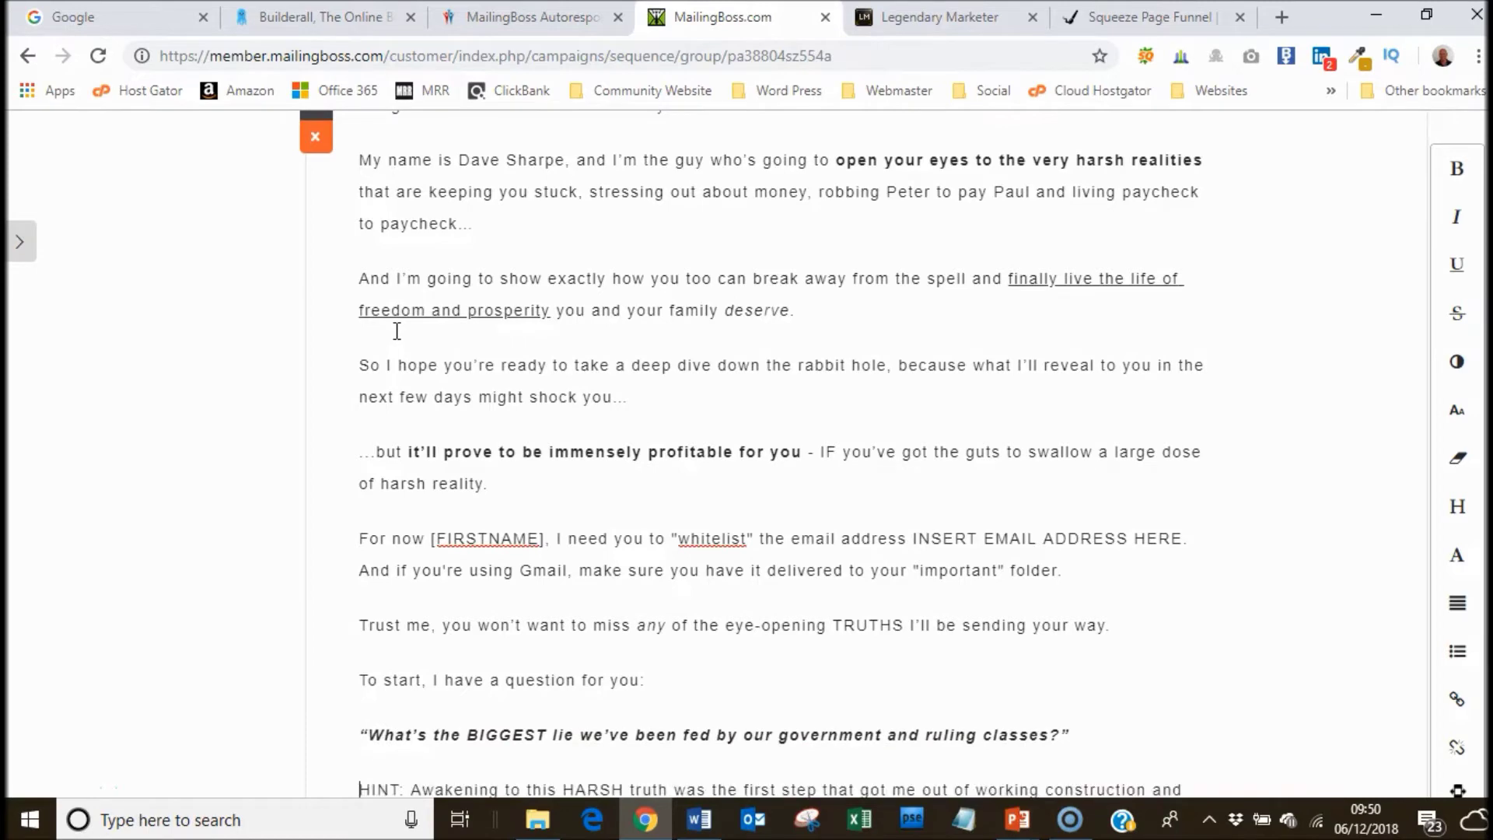
{"action": "key", "text": "Down"}
{"action": "key", "text": "Down"}
{"action": "key", "text": "Down"}
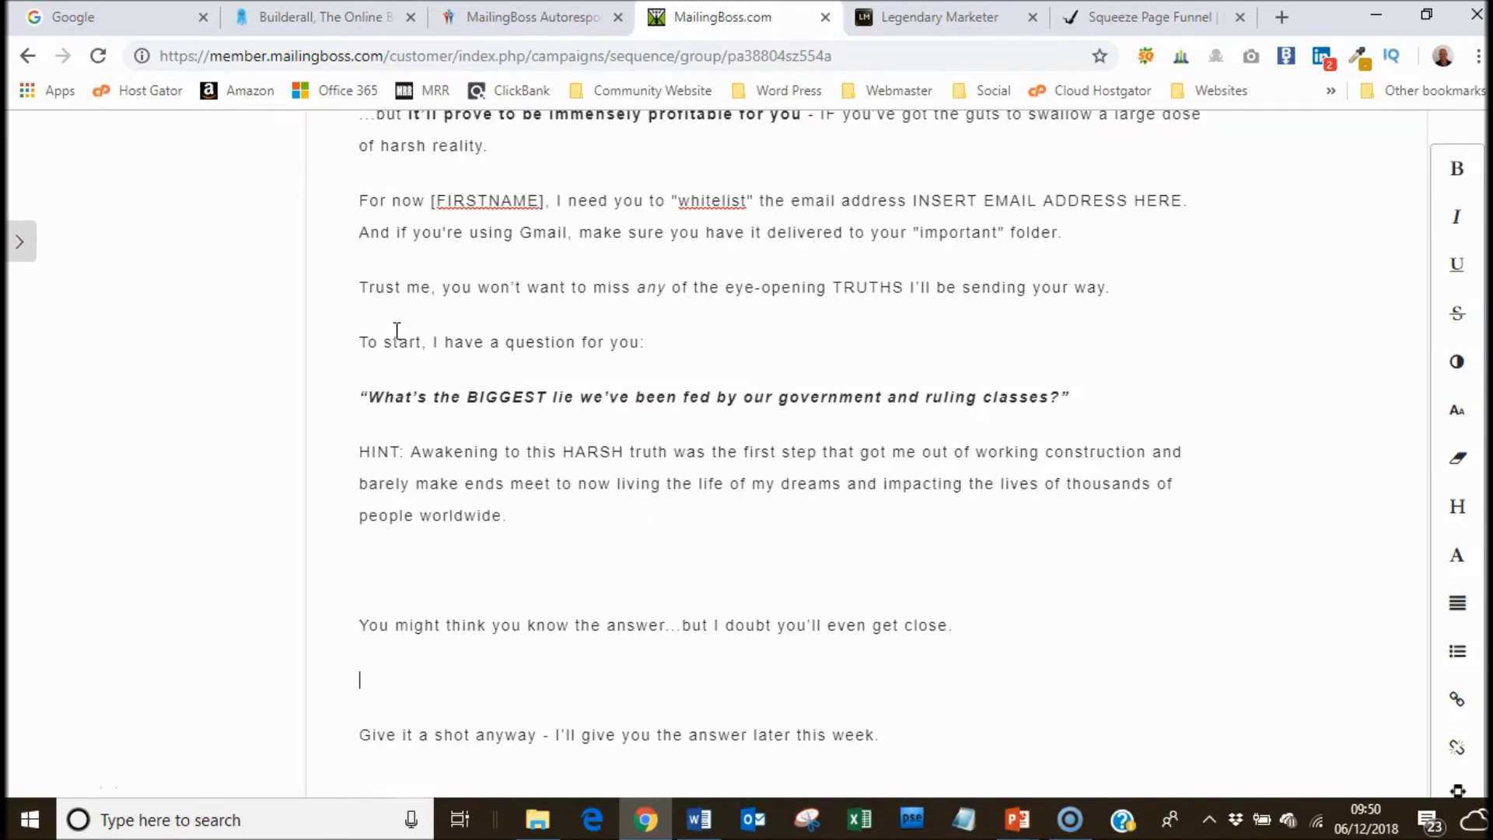
{"action": "key", "text": "Delete"}
{"action": "key", "text": "Down"}
{"action": "key", "text": "Delete"}
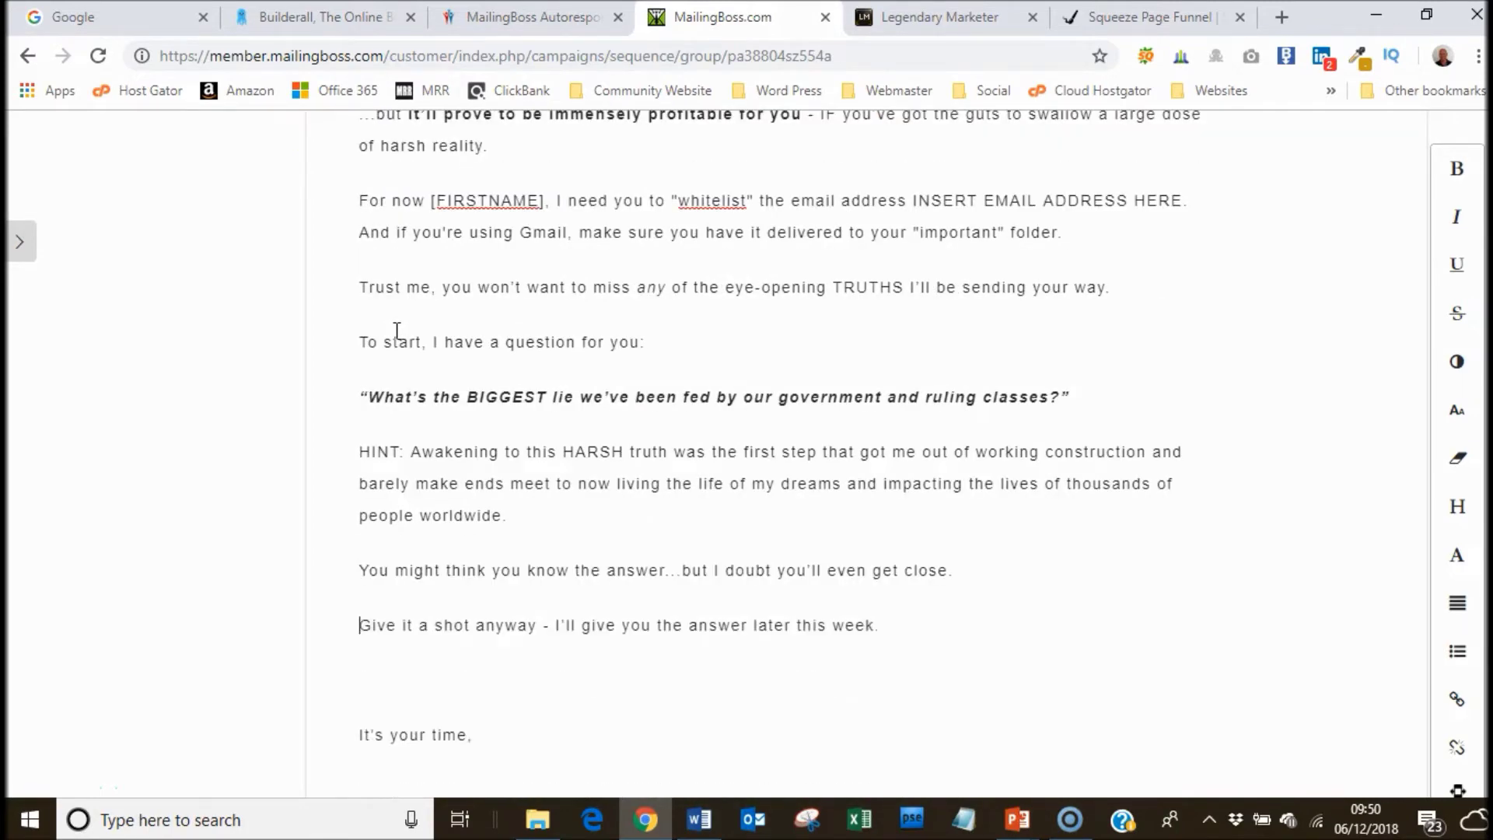
{"action": "key", "text": "Down"}
{"action": "key", "text": "BackSpace"}
{"action": "key", "text": "Down"}
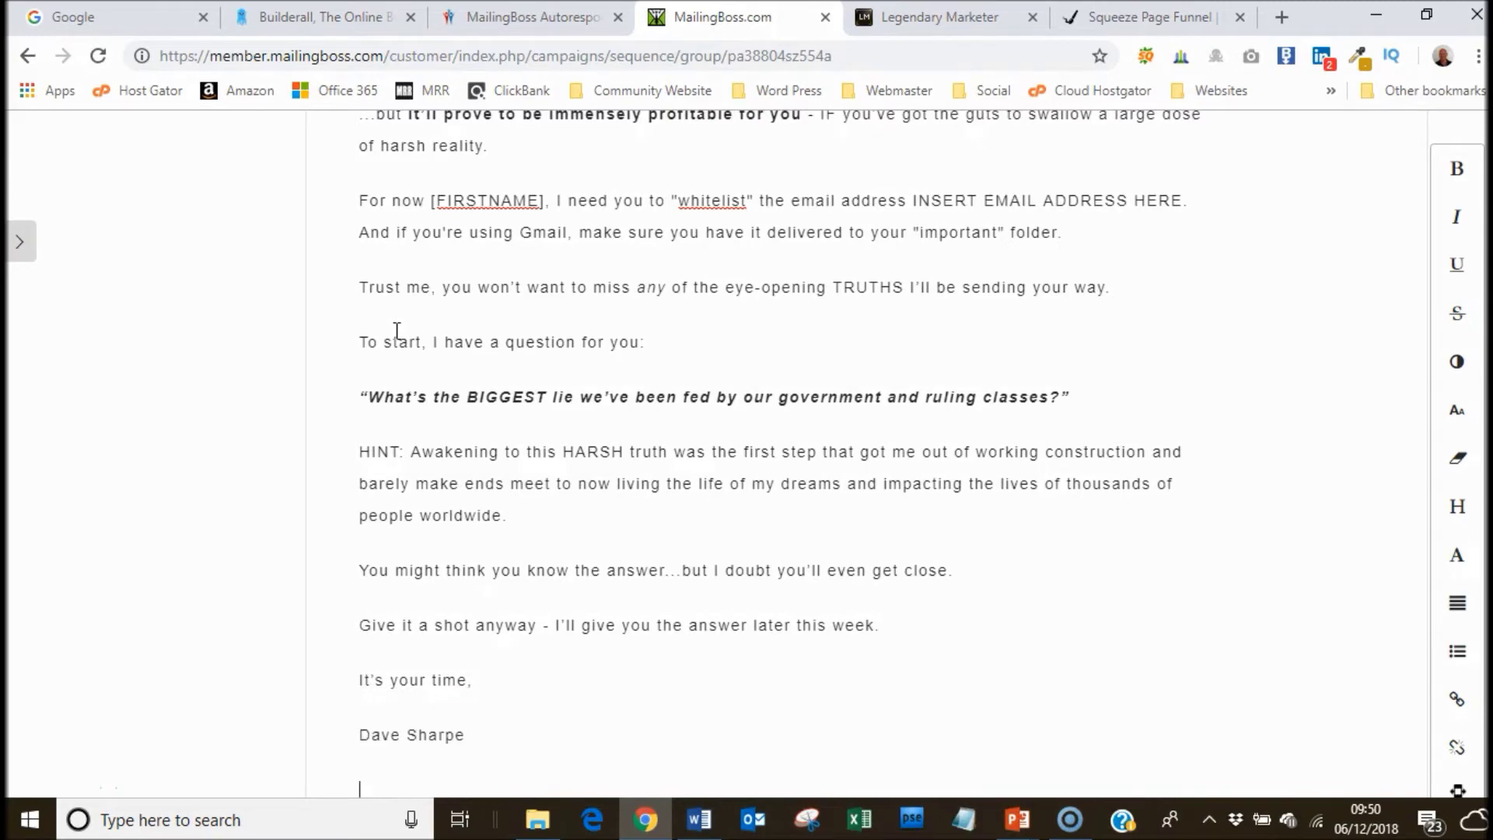
{"action": "key", "text": "BackSpace"}
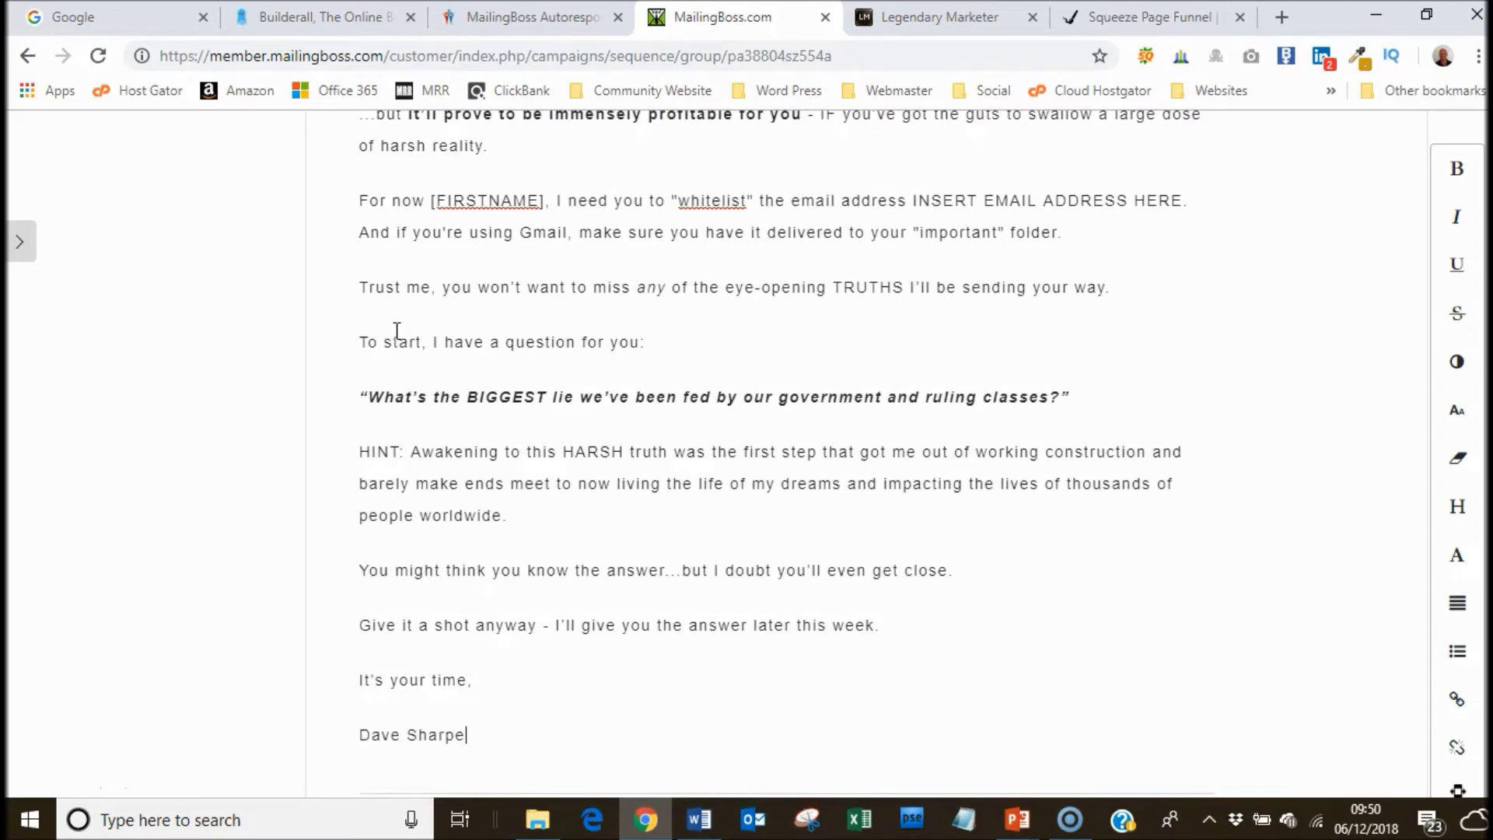
{"action": "scroll", "coordinate": [777, 452], "scroll_direction": "up", "scroll_amount": 7}
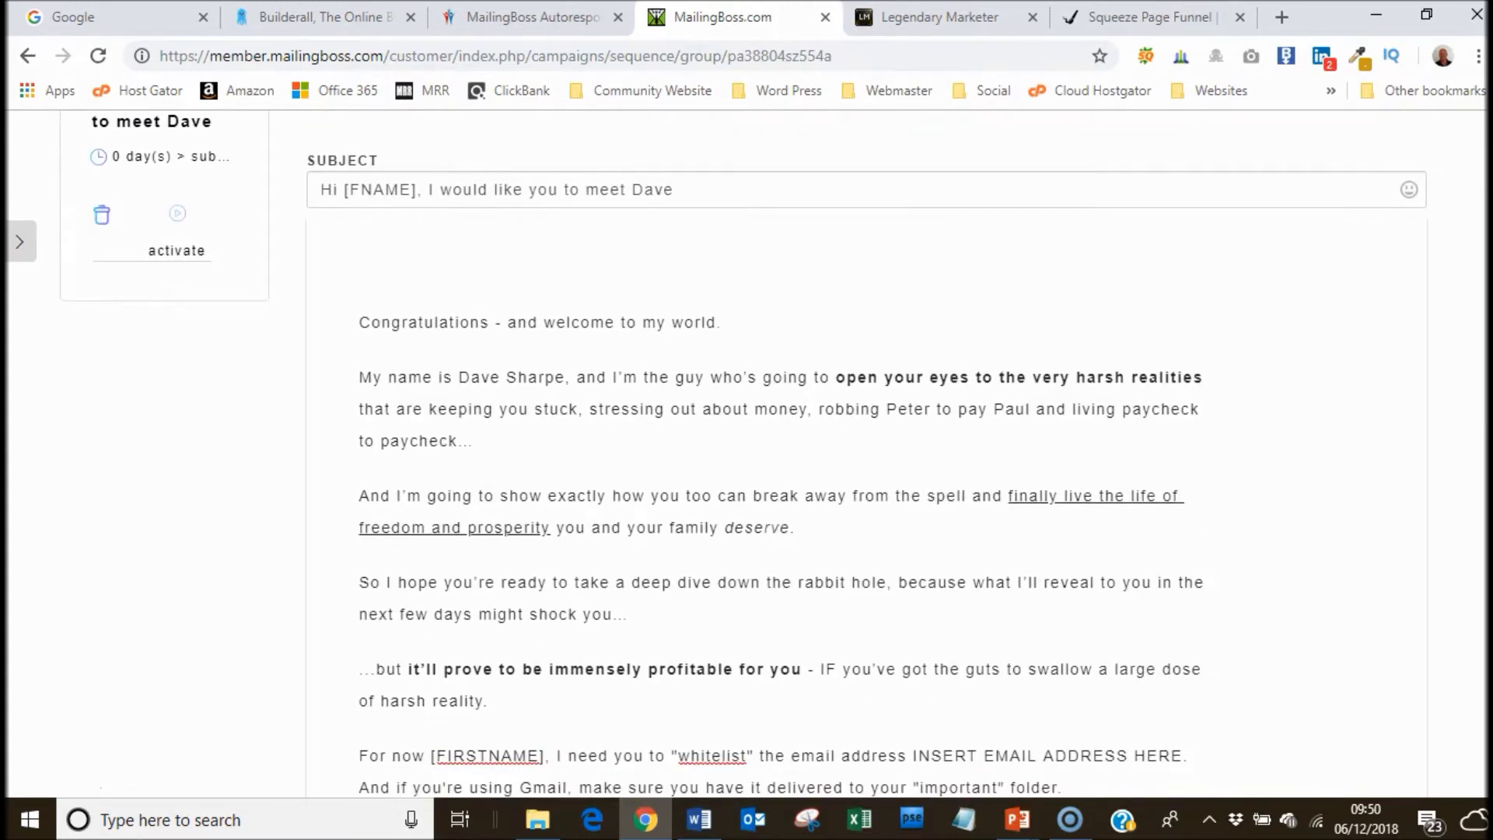
Add a 'Hi [FNAME],' greeting on the first line and delete the dash after Congratulations.
{"action": "left_click", "coordinate": [363, 318]}
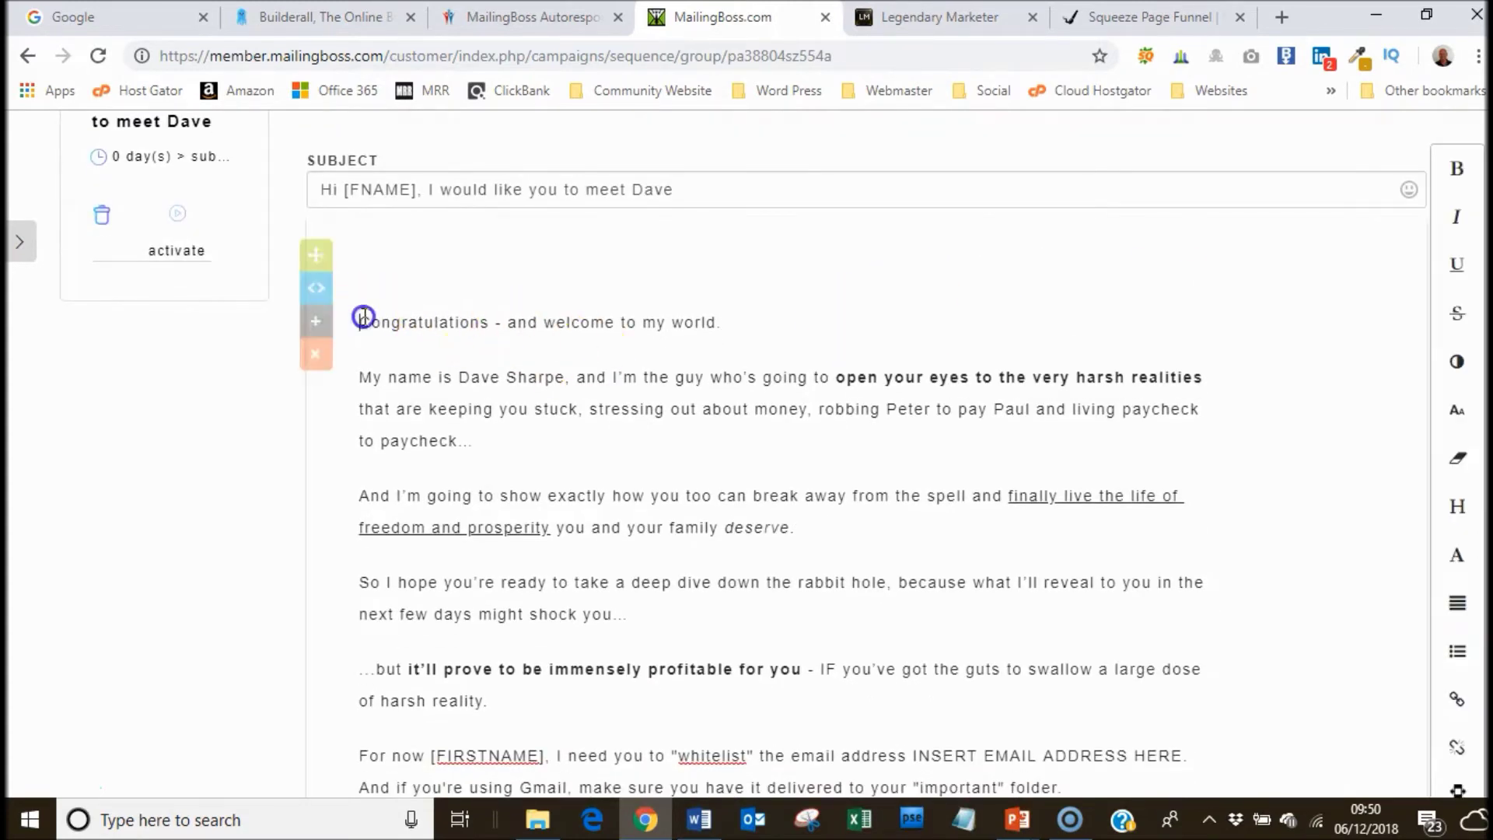
{"action": "left_click", "coordinate": [364, 317]}
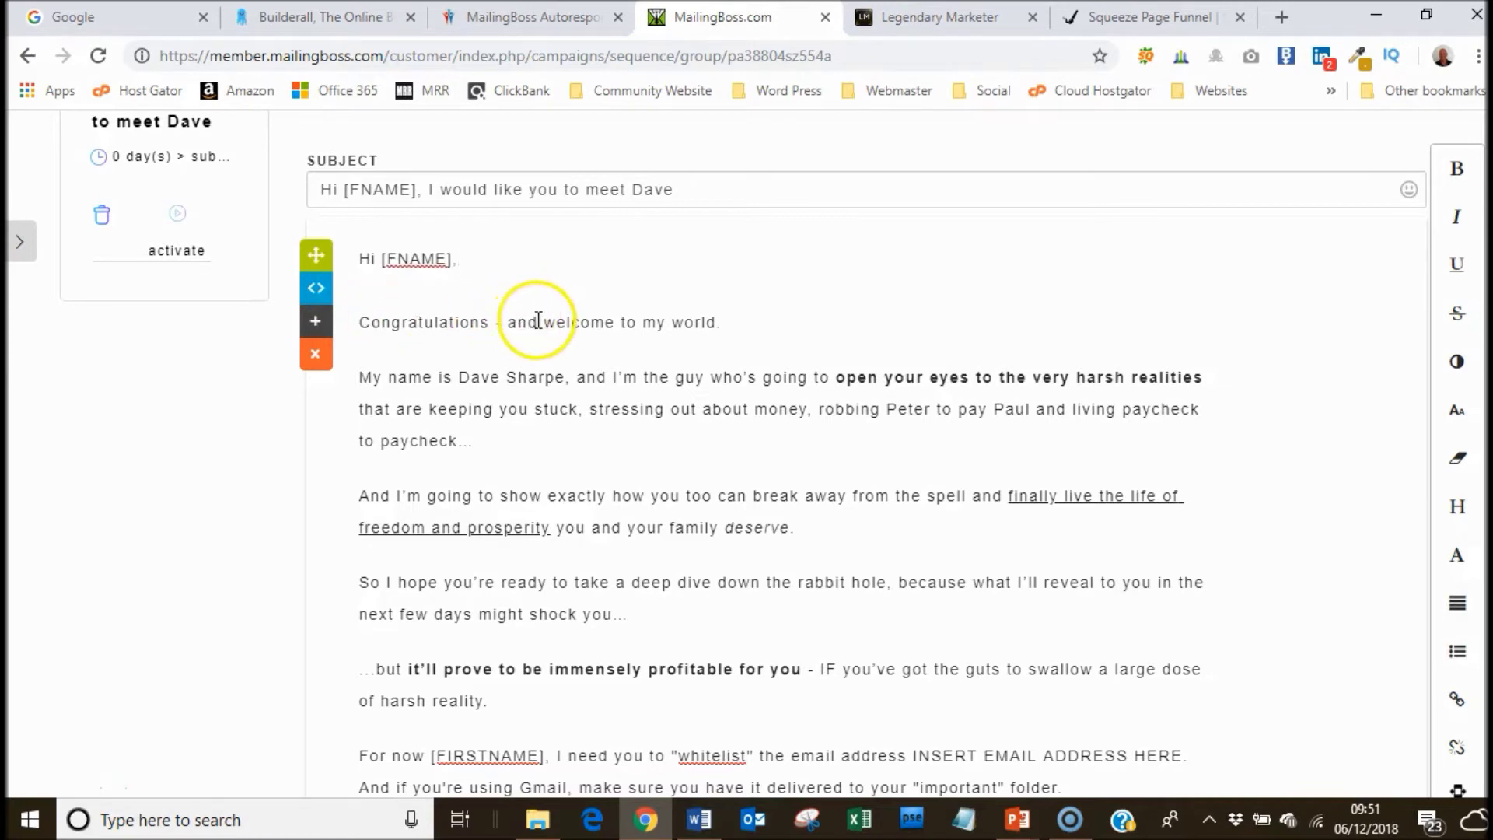
{"action": "left_click", "coordinate": [500, 323]}
{"action": "key", "text": "BackSpace"}
{"action": "key", "text": "BackSpace"}
{"action": "key", "text": "BackSpace"}
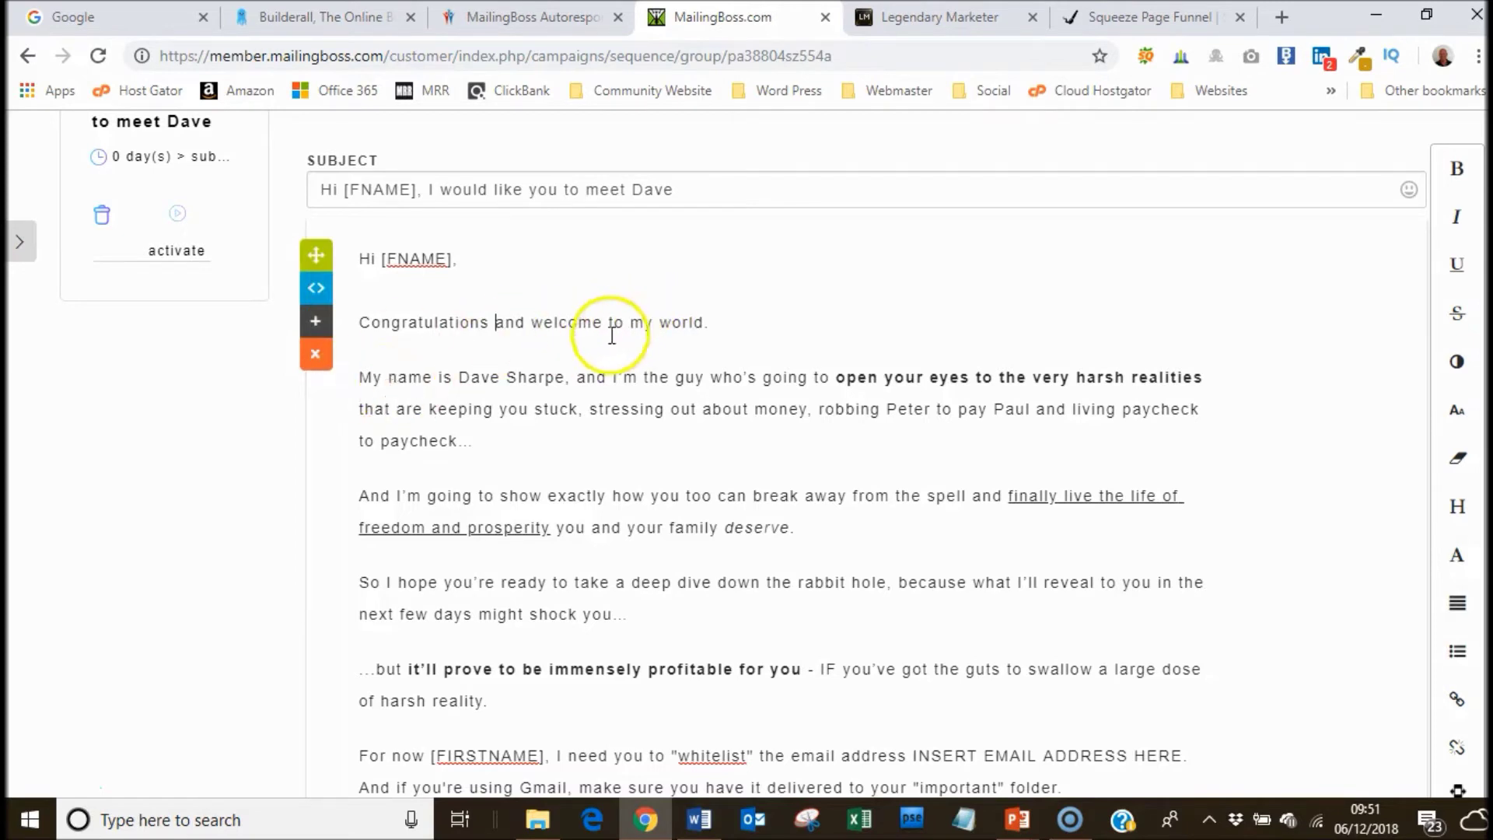
Rewrite the 'My name is…' introduction to present the sender's friend and mentor as the eye-opener.
{"action": "left_click", "coordinate": [462, 381]}
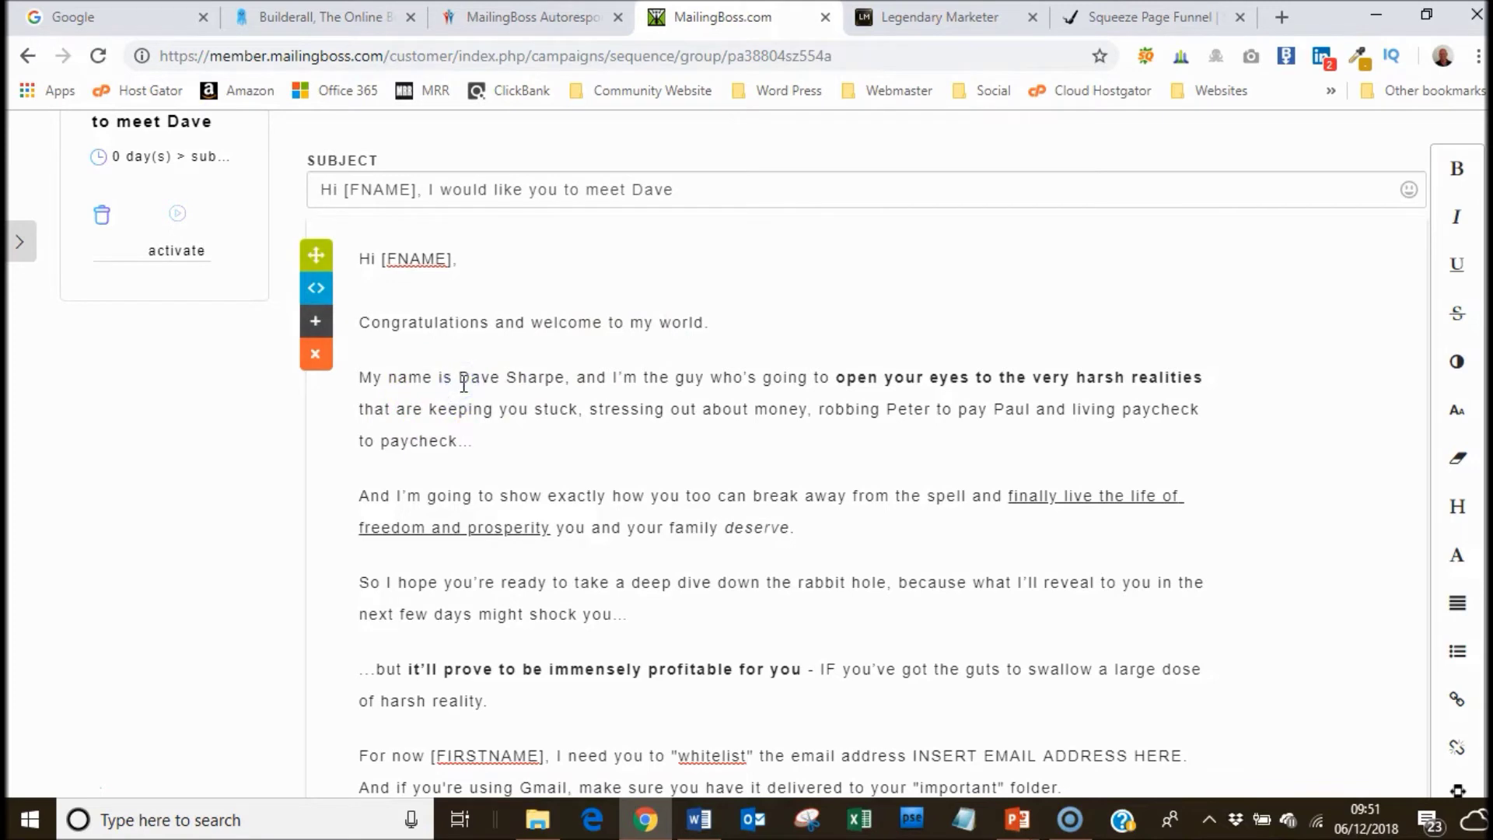
{"action": "type", "text": "Adam Mc"}
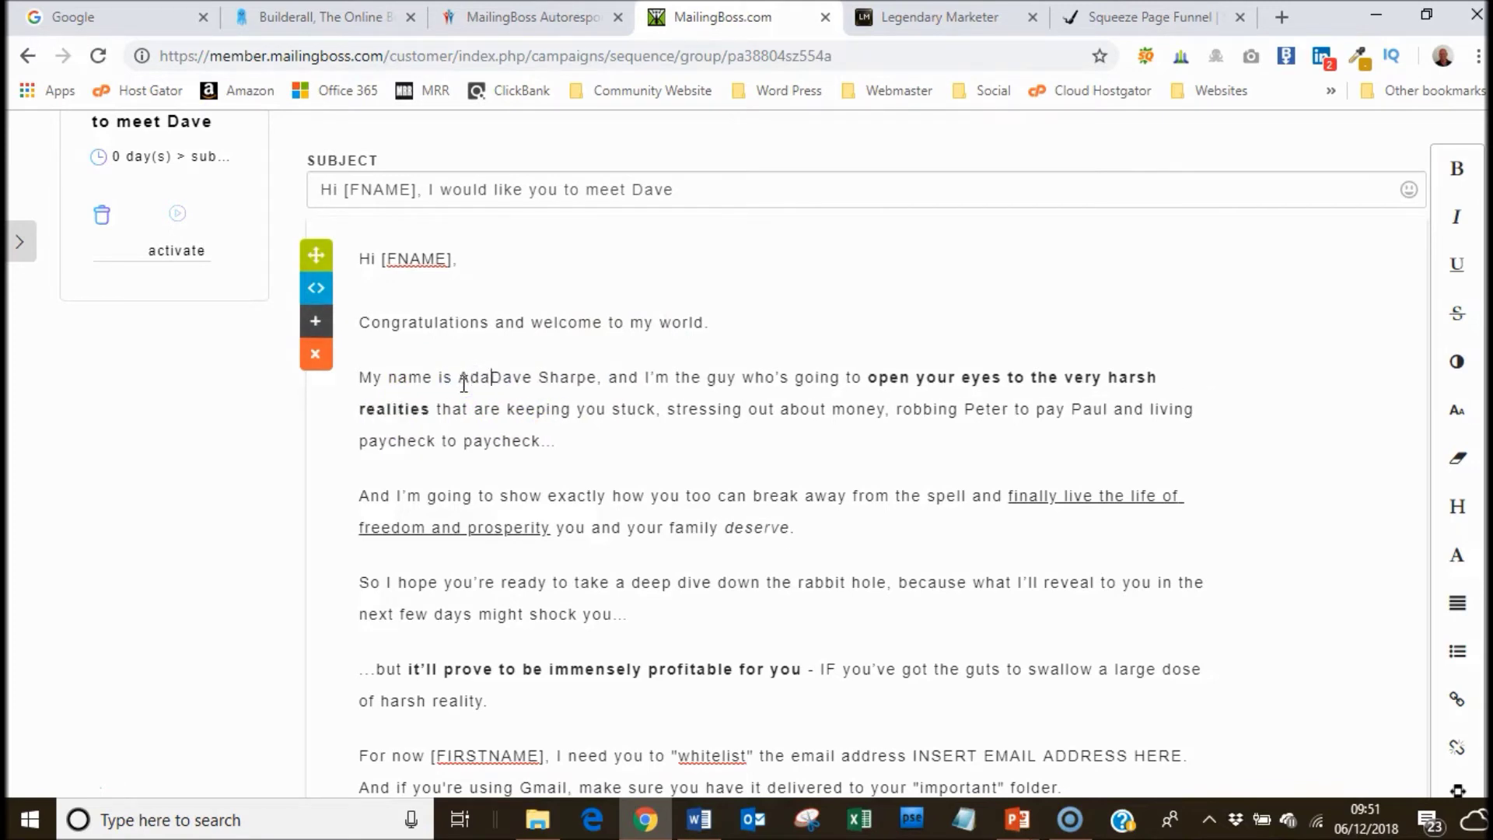
{"action": "type", "text": "kinnon"}
{"action": "key", "text": "Delete"}
{"action": "key", "text": "Delete"}
{"action": "key", "text": "Delete"}
{"action": "key", "text": "Delete"}
{"action": "key", "text": "Delete"}
{"action": "key", "text": "Delete"}
{"action": "key", "text": "Delete"}
{"action": "key", "text": "Delete"}
{"action": "key", "text": "Delete"}
{"action": "key", "text": "Delete"}
{"action": "key", "text": "Delete"}
{"action": "key", "text": "Delete"}
{"action": "key", "text": "Delete"}
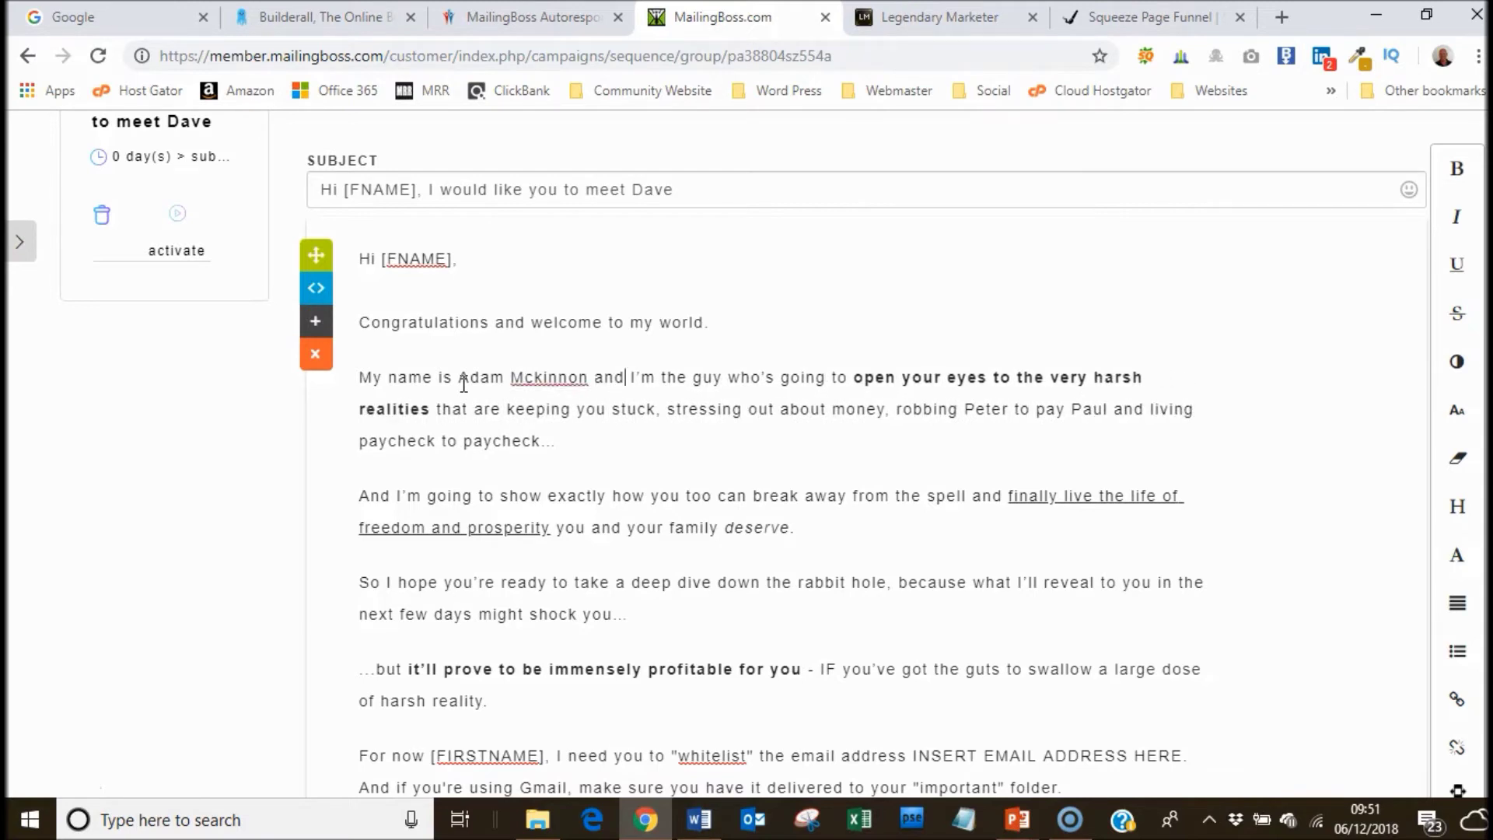
{"action": "key", "text": "Right"}
{"action": "key", "text": "Right"}
{"action": "key", "text": "Right"}
{"action": "key", "text": "Right"}
{"action": "key", "text": "Right"}
{"action": "key", "text": "Delete"}
{"action": "type", "text": "a"}
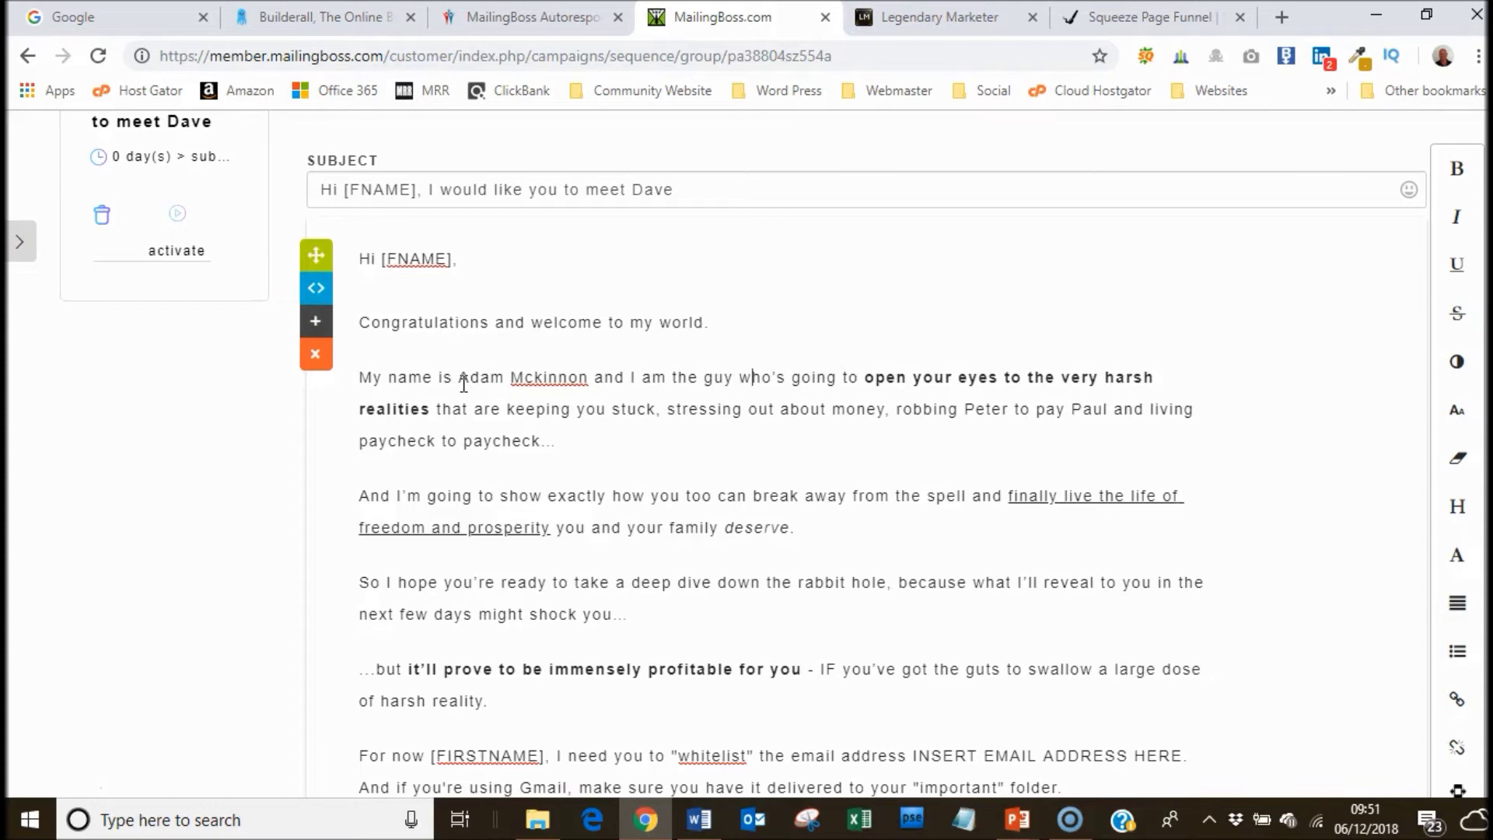
{"action": "key", "text": "Delete"}
{"action": "type", "text": "i"}
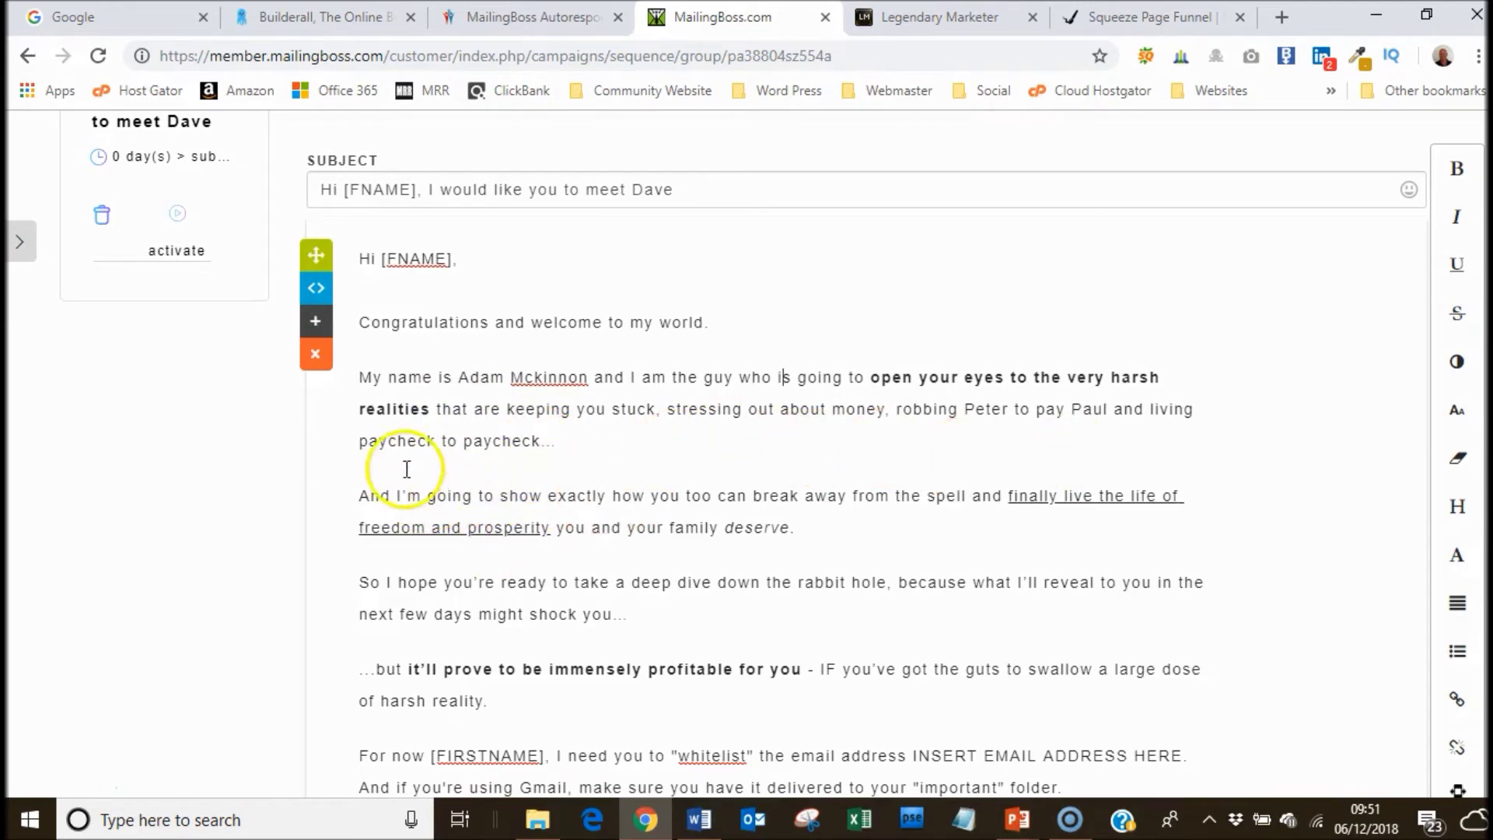
{"action": "left_click", "coordinate": [591, 377]}
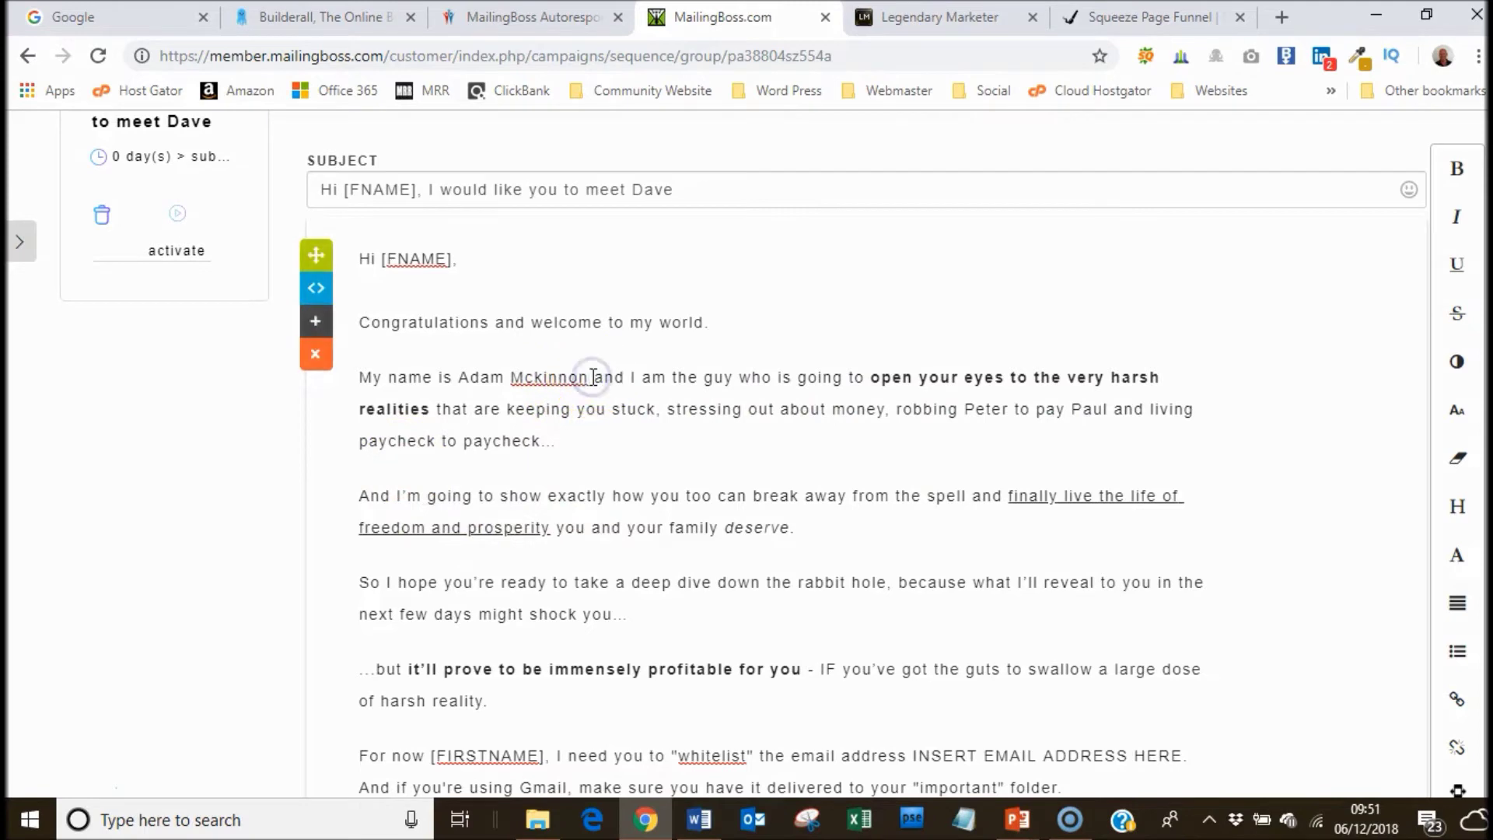
{"action": "type", "text": "Mckinnon"}
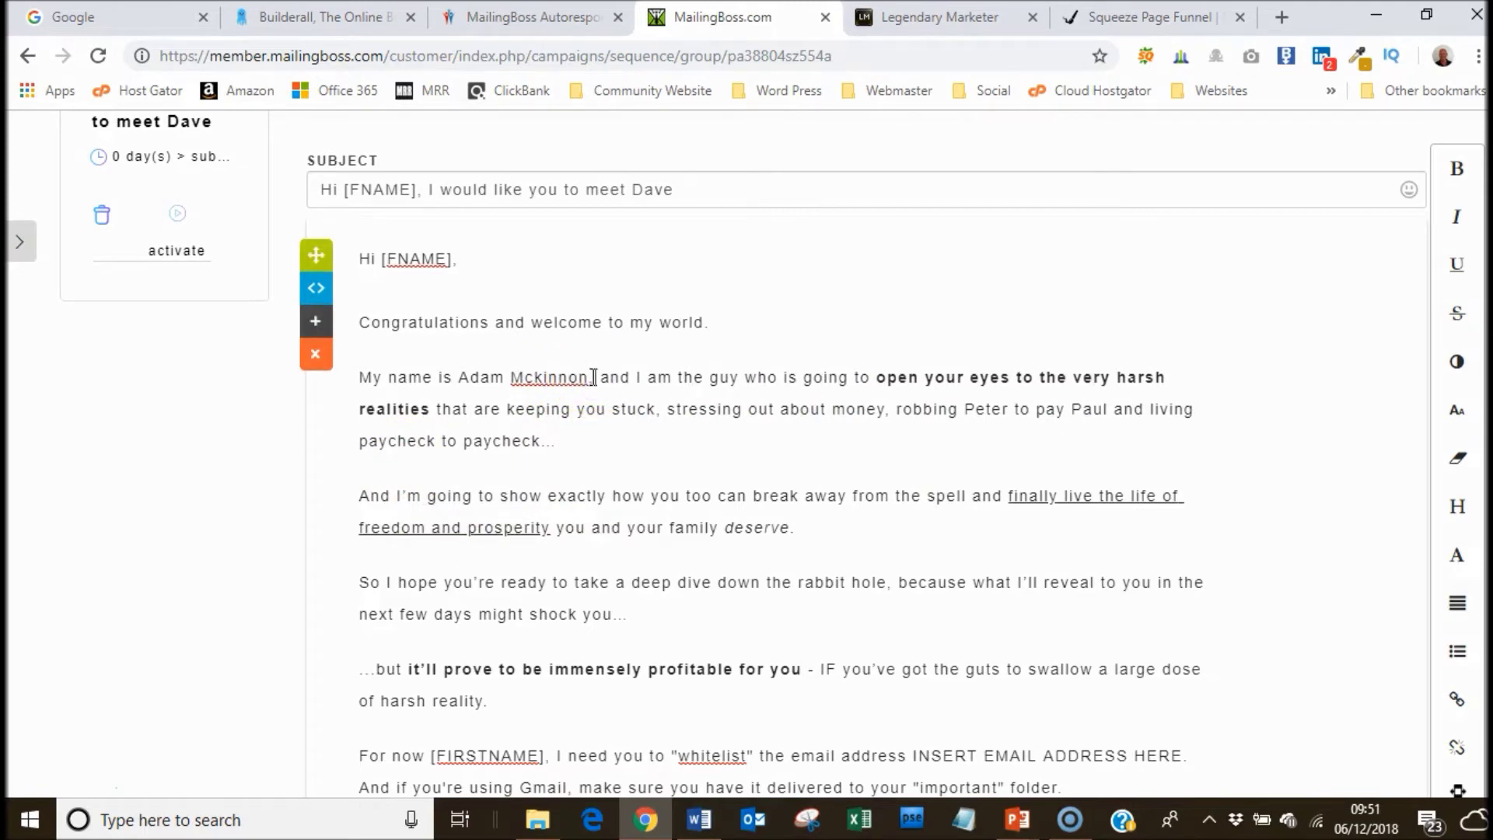
{"action": "type", "text": " my friend a"}
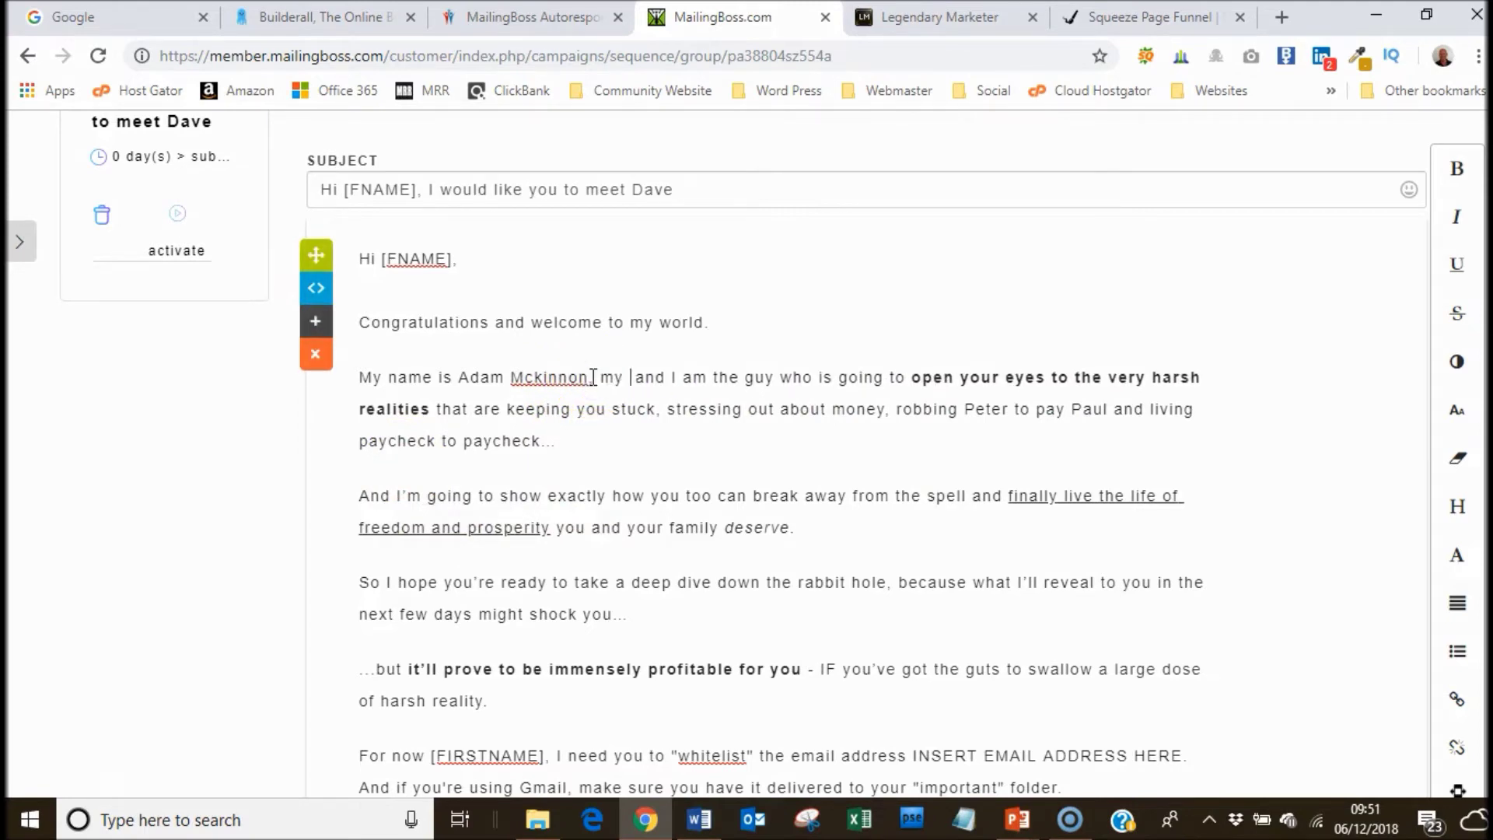
{"action": "type", "text": "nd mentor "}
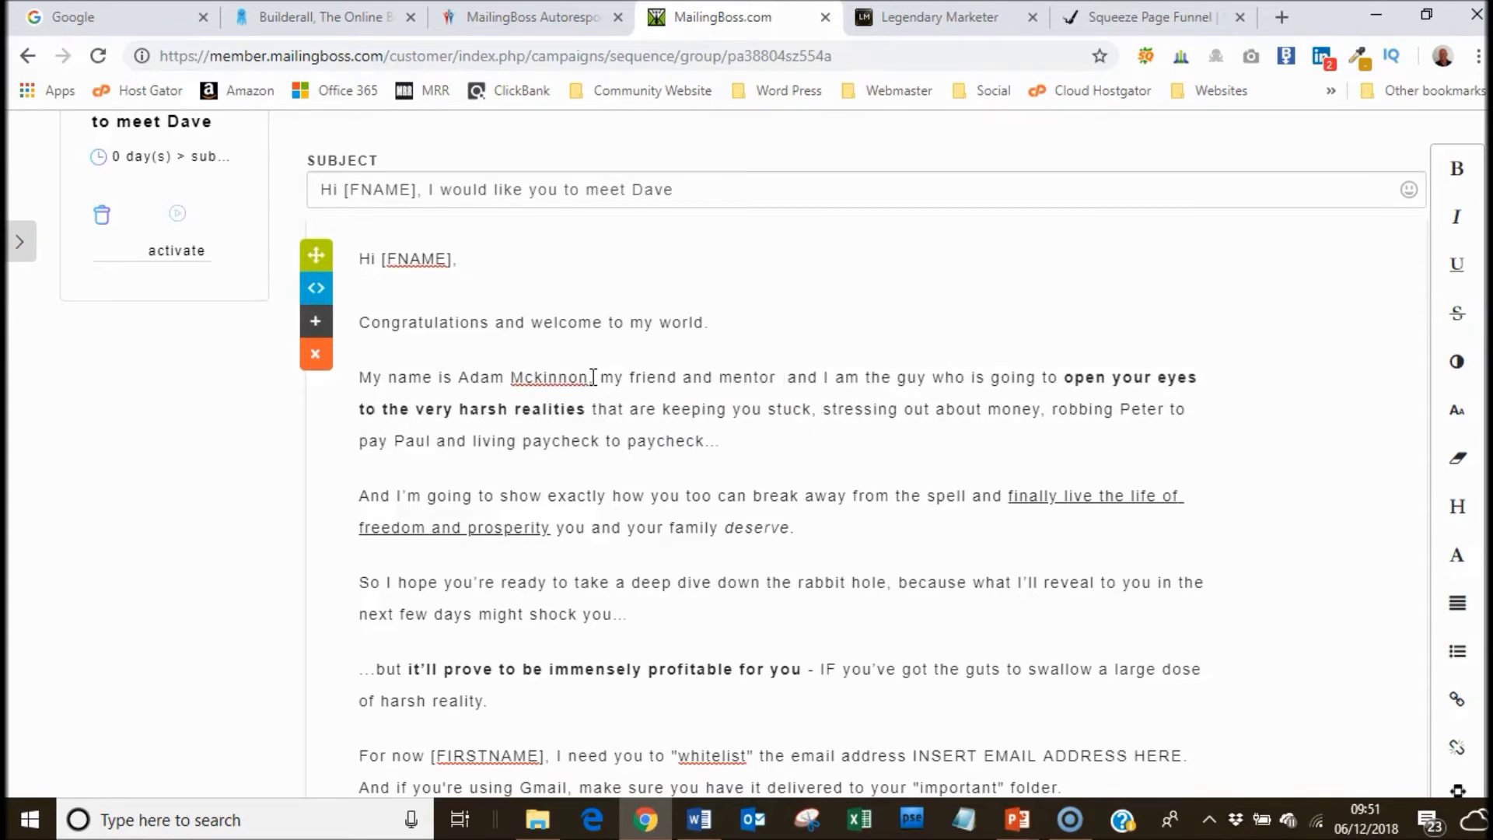
{"action": "type", "text": "David Shar"}
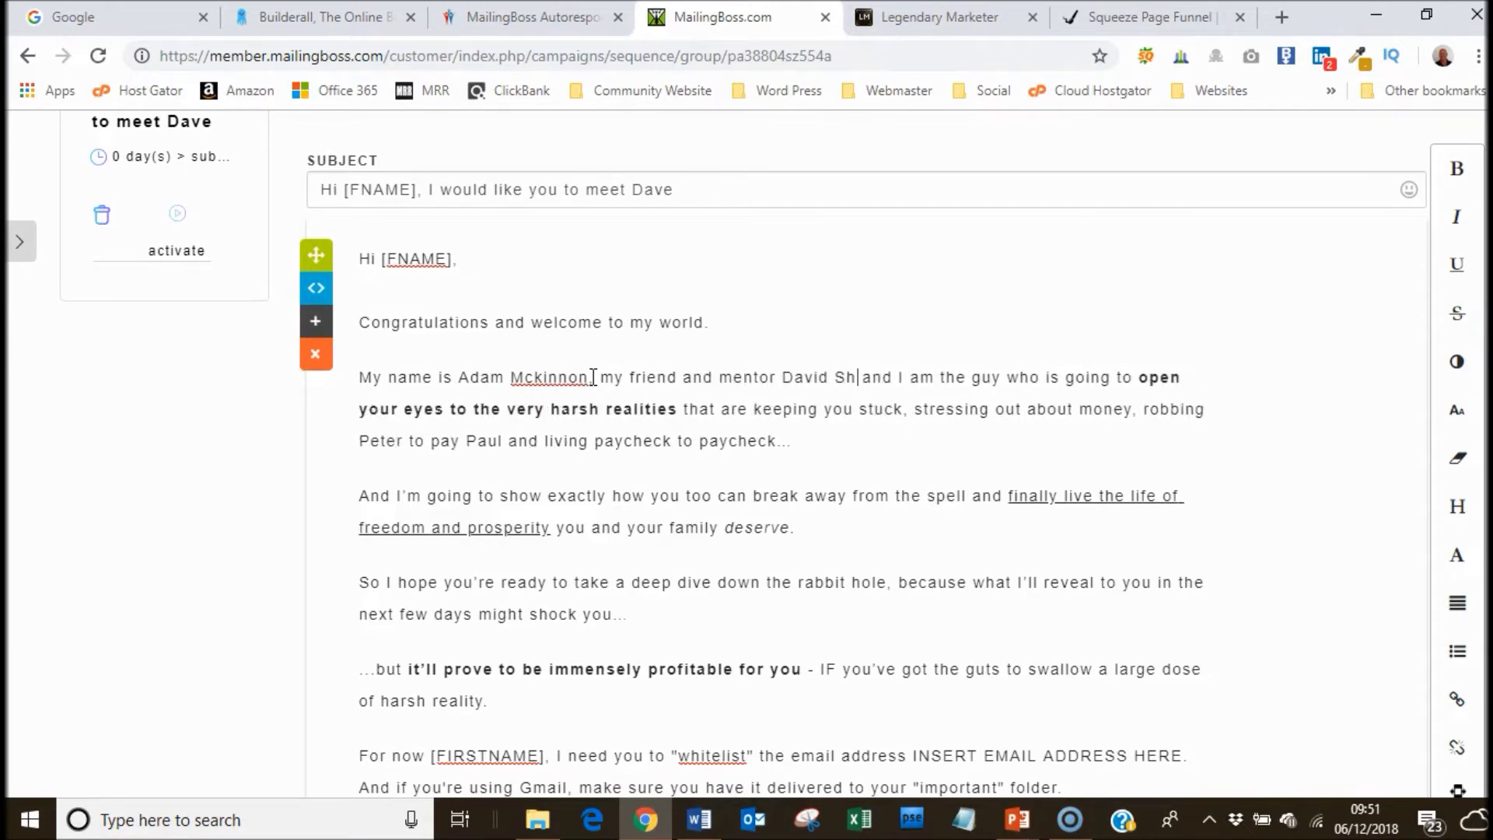
{"action": "type", "text": "pe a"}
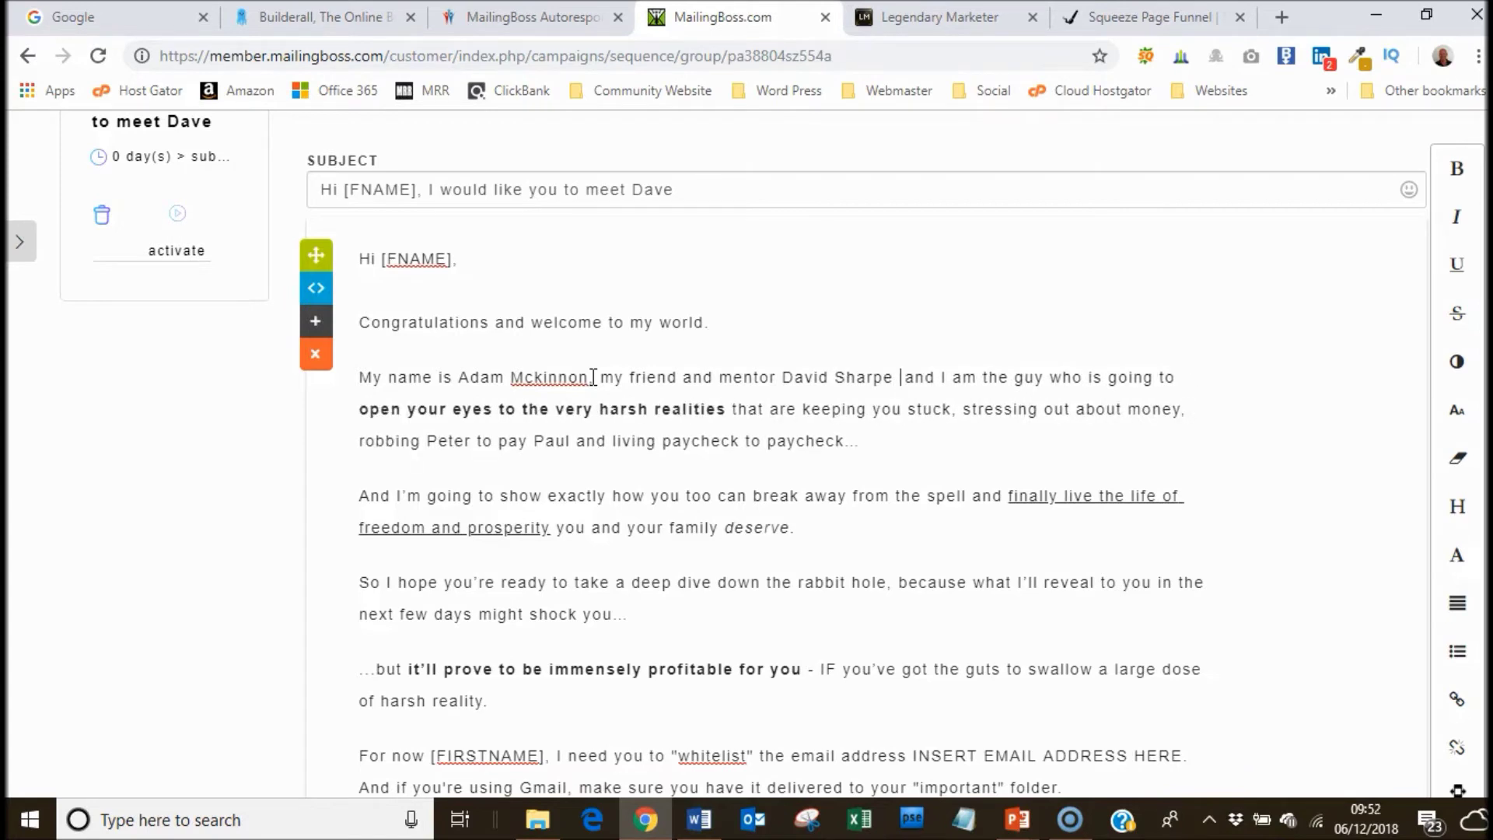
{"action": "key", "text": "Delete"}
{"action": "key", "text": "Delete"}
{"action": "key", "text": "Delete"}
{"action": "key", "text": "Delete"}
{"action": "key", "text": "Delete"}
{"action": "key", "text": "Delete"}
{"action": "key", "text": "Delete"}
{"action": "key", "text": "Delete"}
{"action": "key", "text": "Delete"}
{"action": "key", "text": "Delete"}
{"action": "key", "text": "Delete"}
{"action": "key", "text": "Delete"}
{"action": "key", "text": "Delete"}
{"action": "key", "text": "Delete"}
{"action": "key", "text": "Delete"}
{"action": "key", "text": "Delete"}
{"action": "key", "text": "Delete"}
{"action": "key", "text": "Delete"}
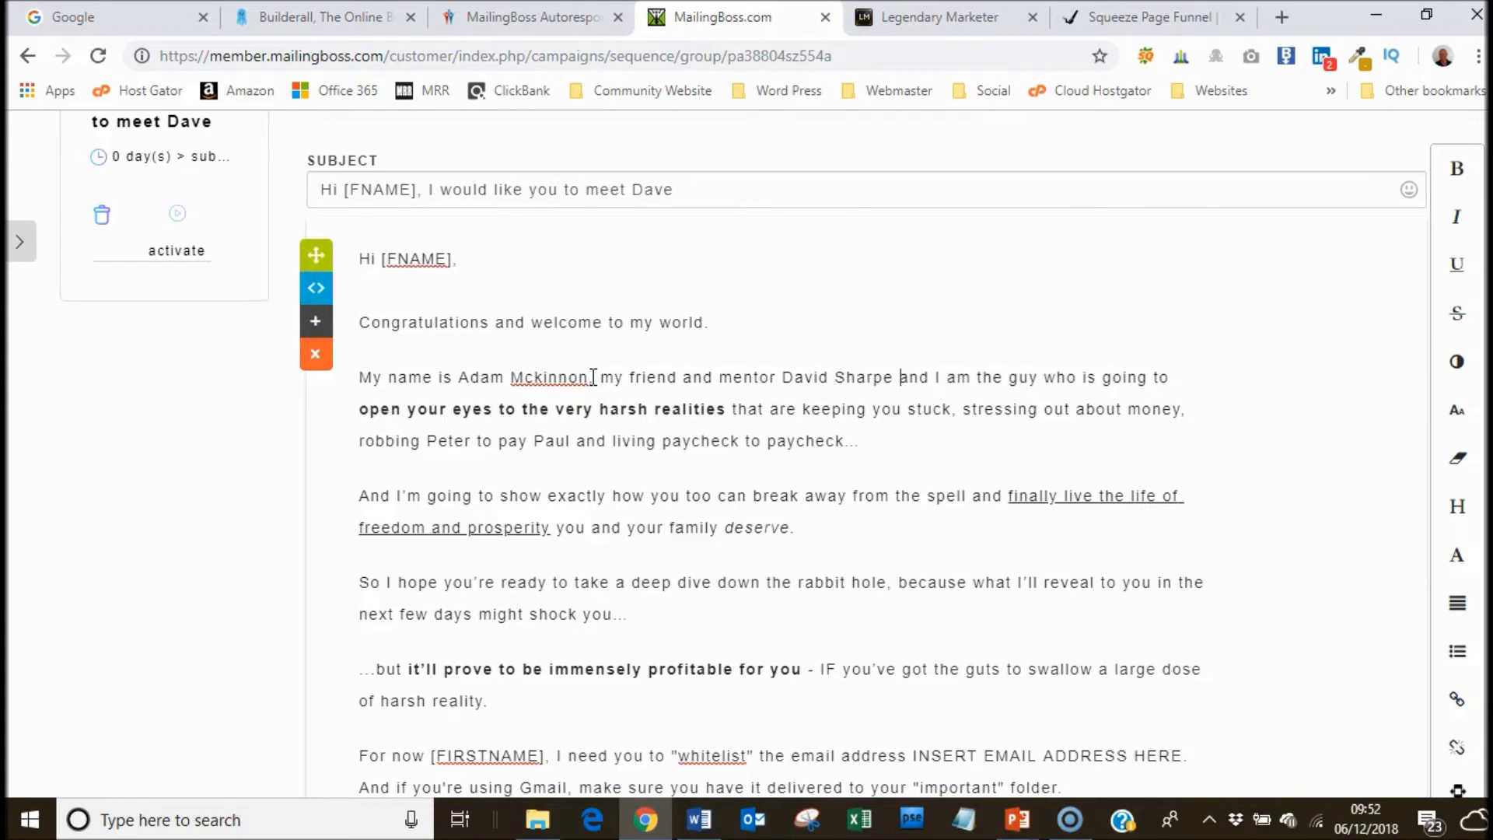
{"action": "key", "text": "Delete"}
{"action": "key", "text": "Delete"}
{"action": "key", "text": "Delete"}
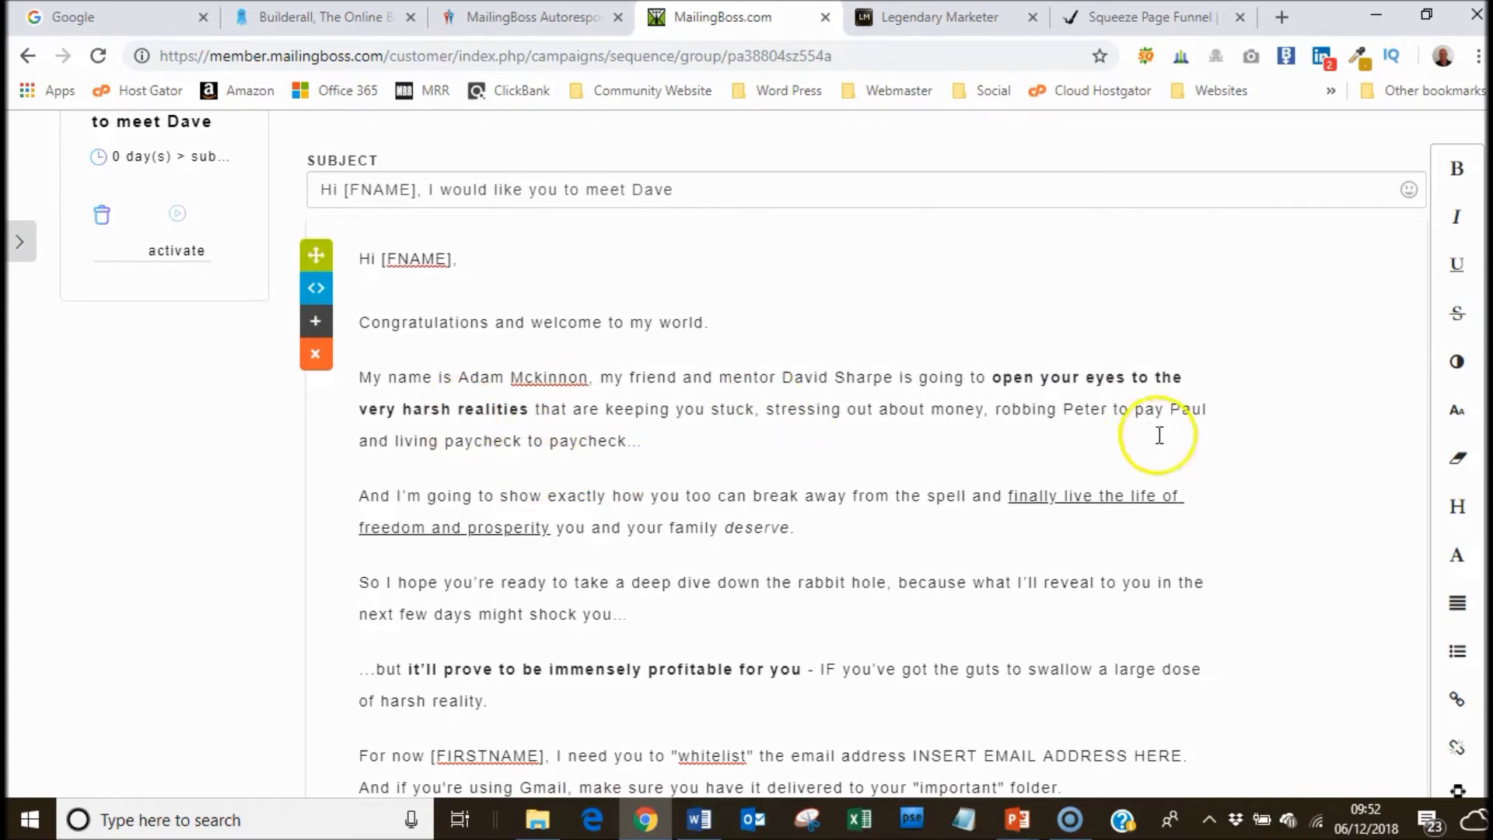
Reword 'And I'm going' to 'We are going'.
{"action": "scroll", "coordinate": [774, 453], "scroll_direction": "down", "scroll_amount": 2}
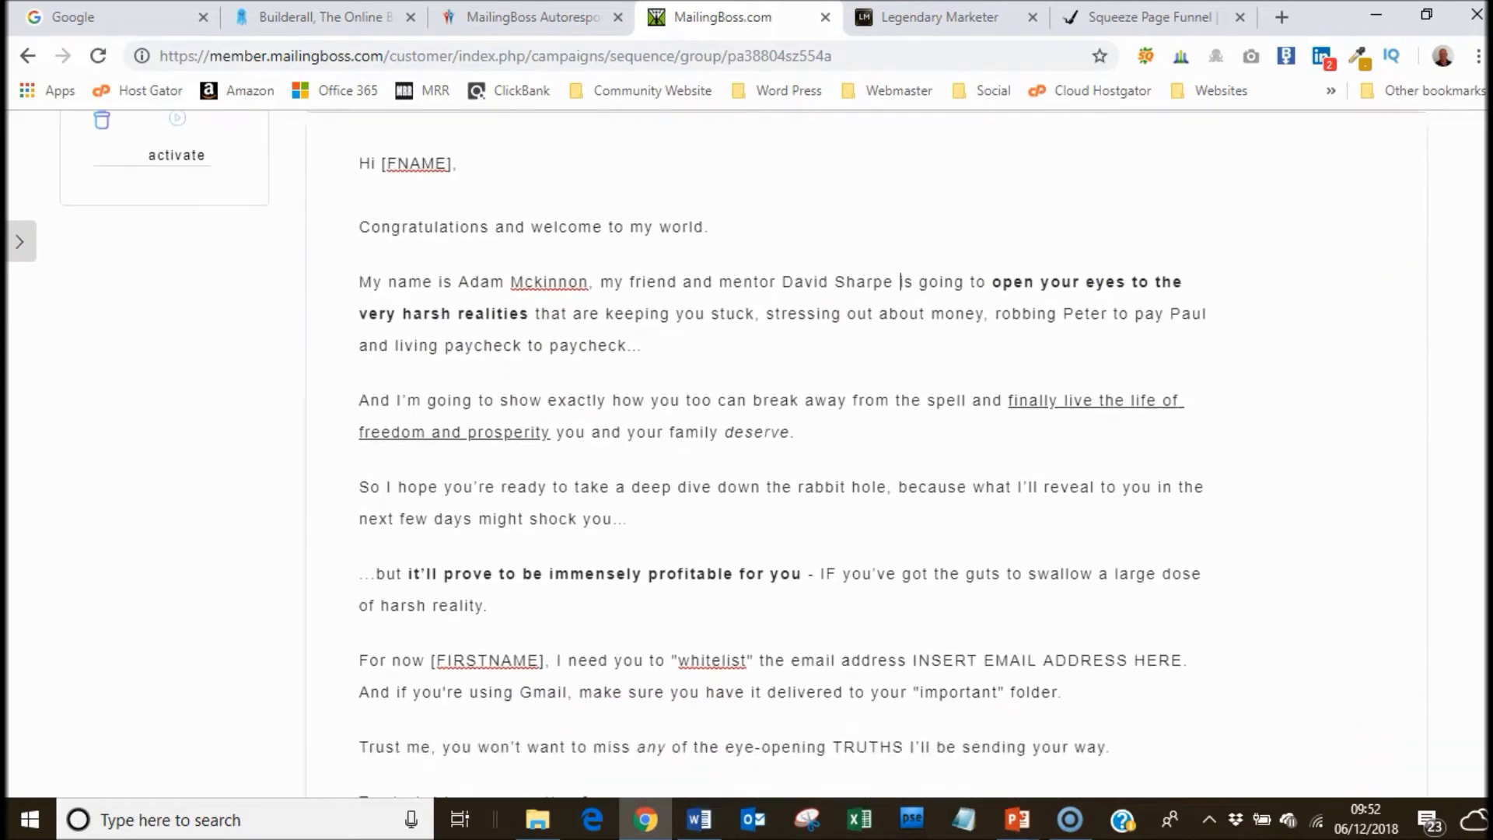
{"action": "scroll", "coordinate": [817, 307], "scroll_direction": "down", "scroll_amount": 2}
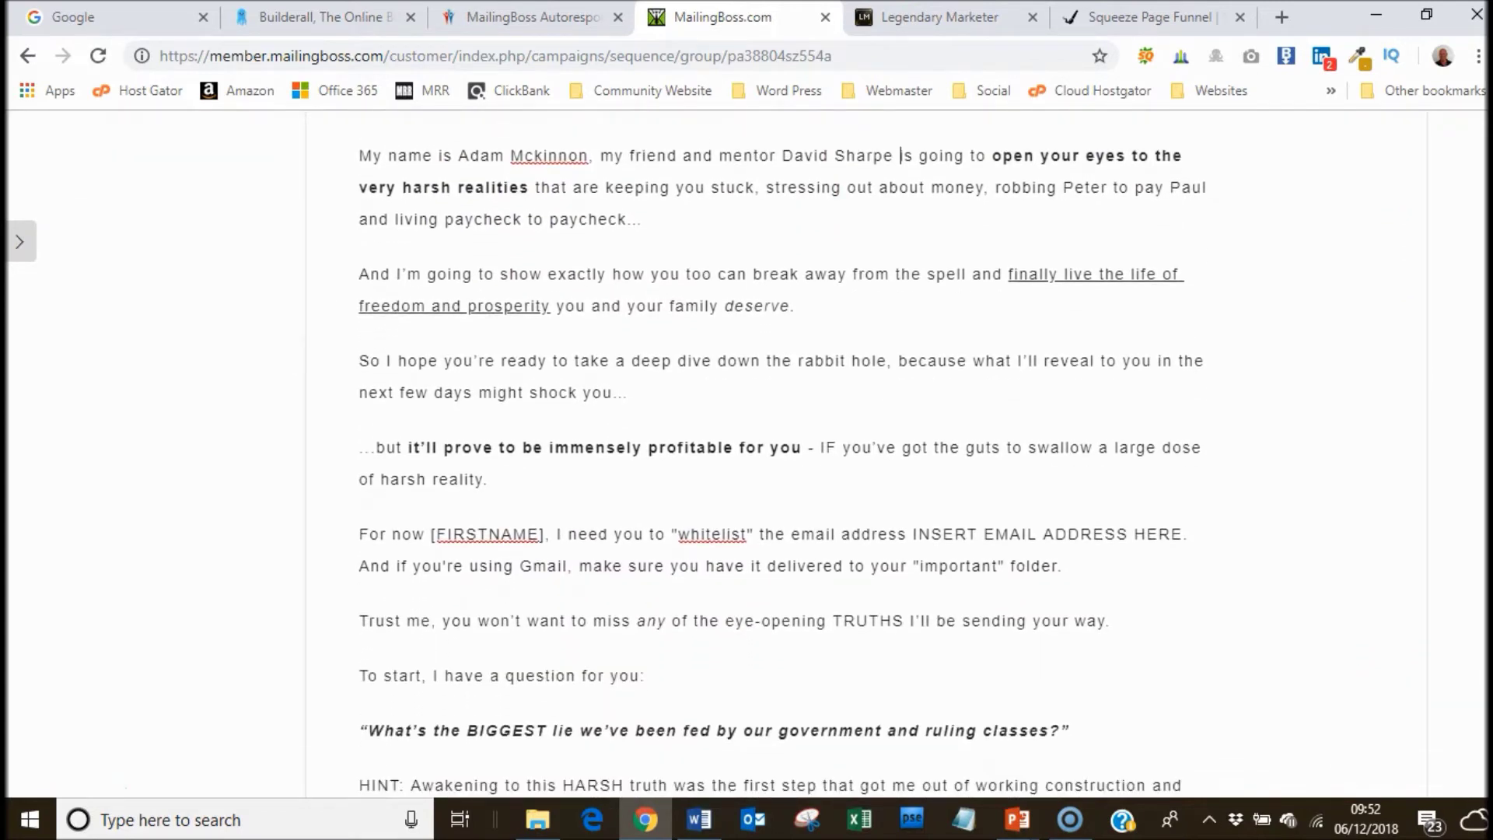
{"action": "left_click", "coordinate": [363, 269]}
{"action": "type", "text": "We"}
{"action": "key", "text": "Delete"}
{"action": "key", "text": "Delete"}
{"action": "key", "text": "Delete"}
{"action": "key", "text": "Delete"}
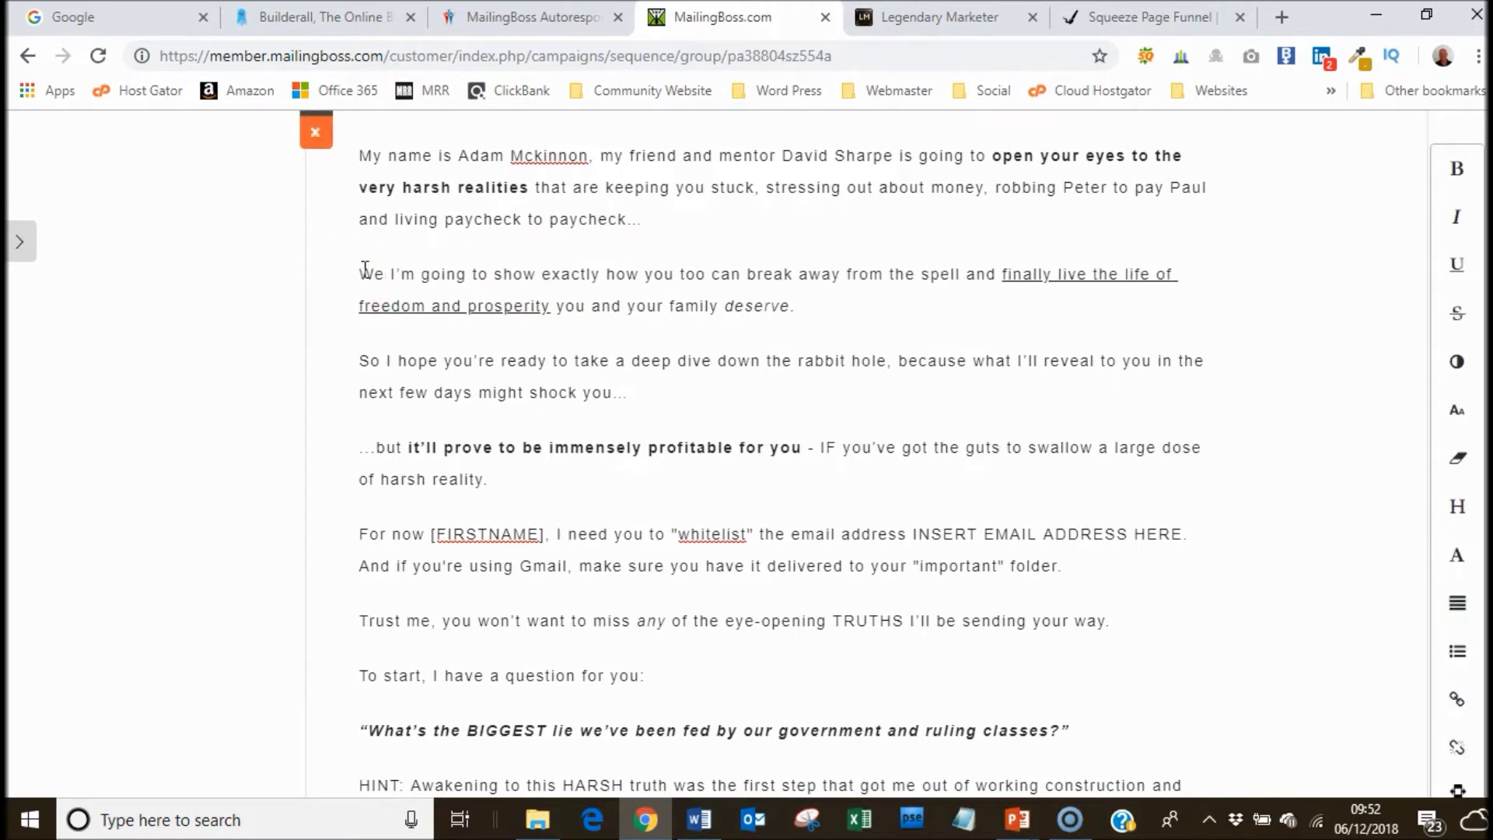
{"action": "type", "text": "are"}
{"action": "key", "text": "Delete"}
{"action": "key", "text": "Delete"}
{"action": "key", "text": "Delete"}
{"action": "key", "text": "Delete"}
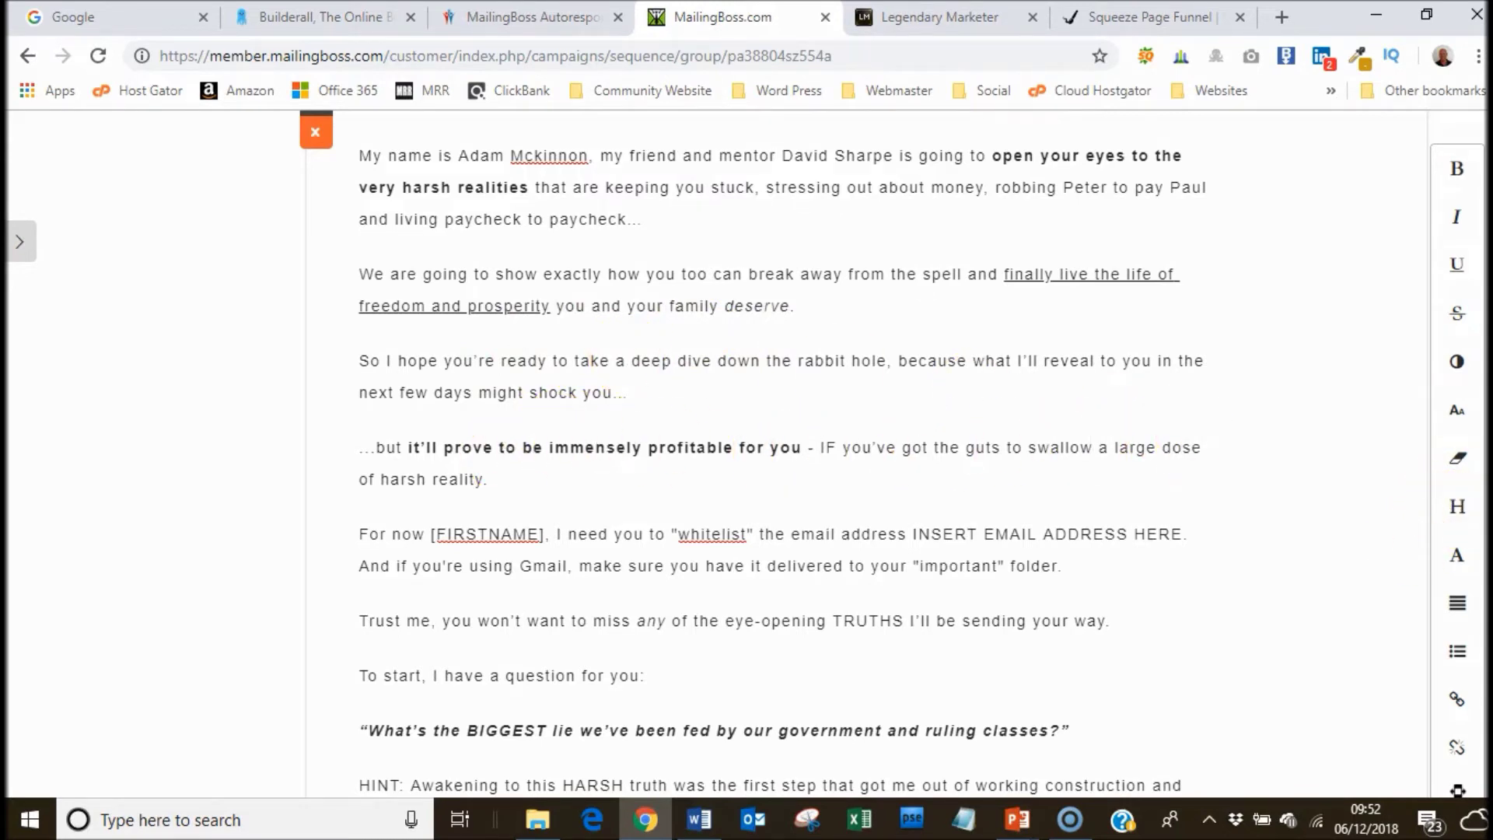
Change the [FIRSTNAME] tag to [FNAME] and replace the whitelist placeholder with the sender's email address.
{"action": "scroll", "coordinate": [778, 450], "scroll_direction": "down", "scroll_amount": 3}
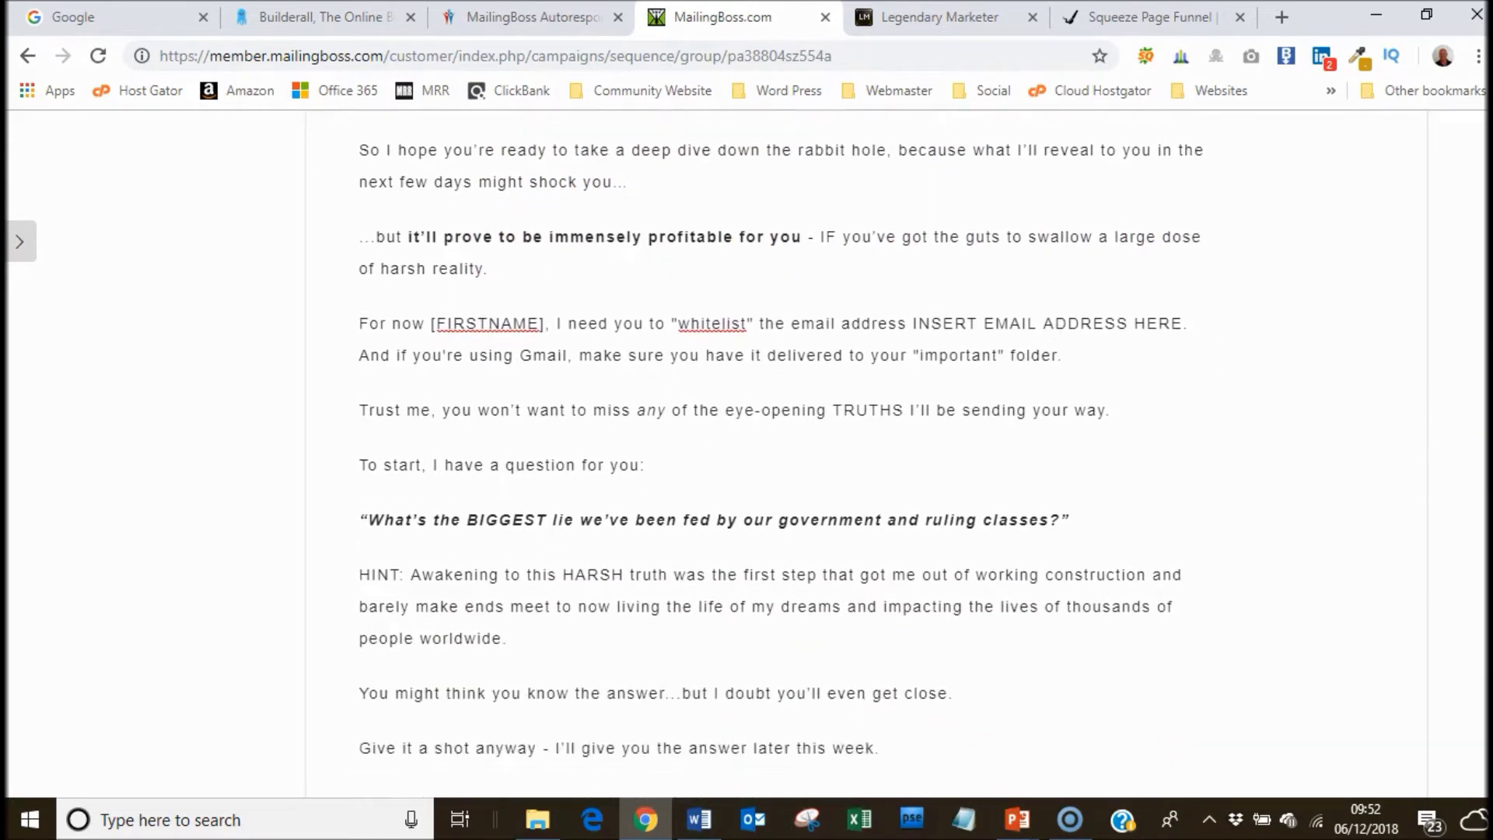
{"action": "left_click_drag", "start_coordinate": [486, 323], "coordinate": [449, 323]}
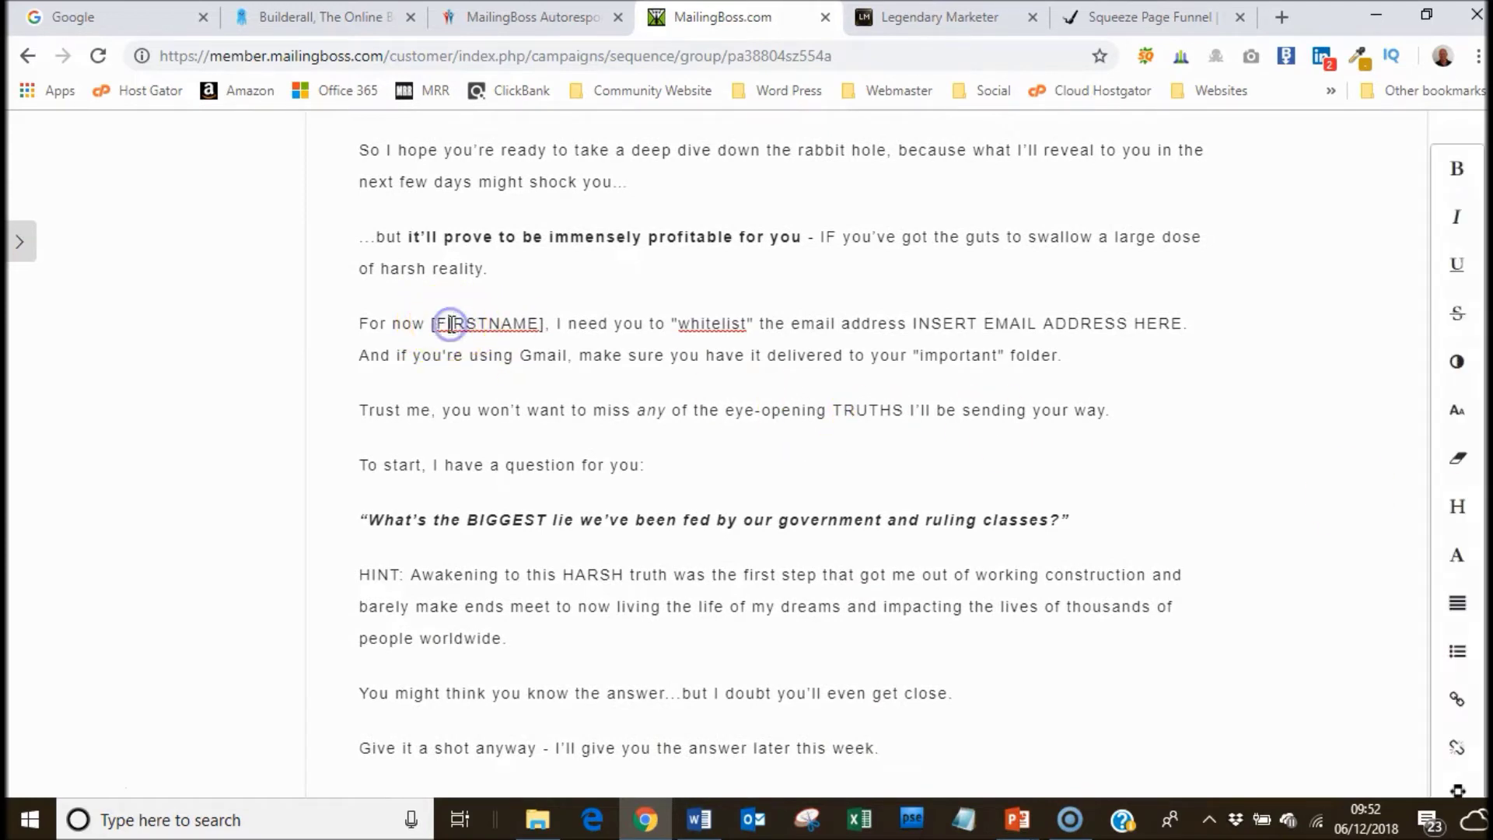
{"action": "key", "text": "BackSpace"}
{"action": "key", "text": "Delete"}
{"action": "type", "text": "N"}
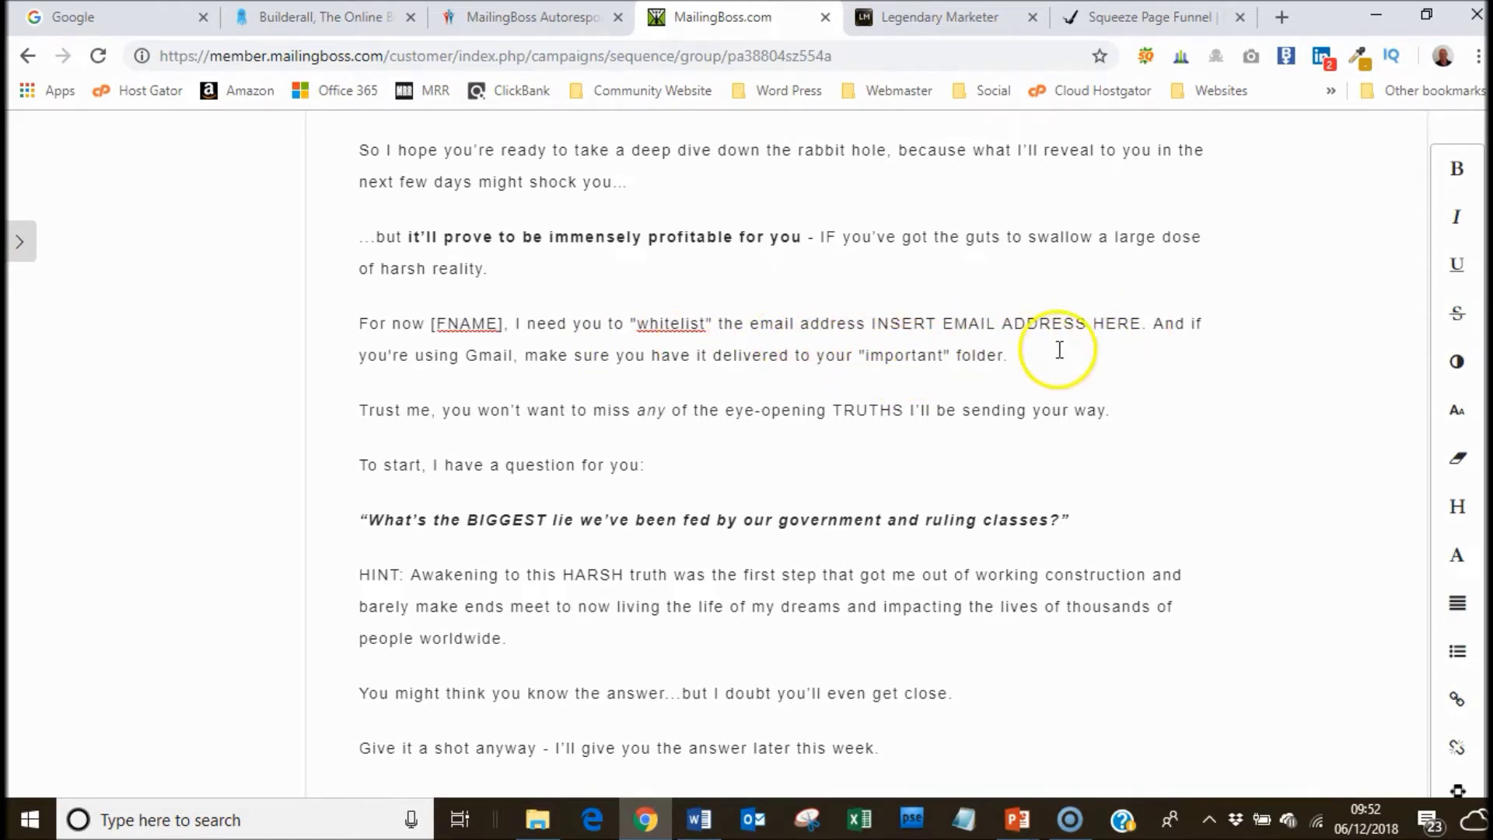
{"action": "left_click", "coordinate": [873, 322]}
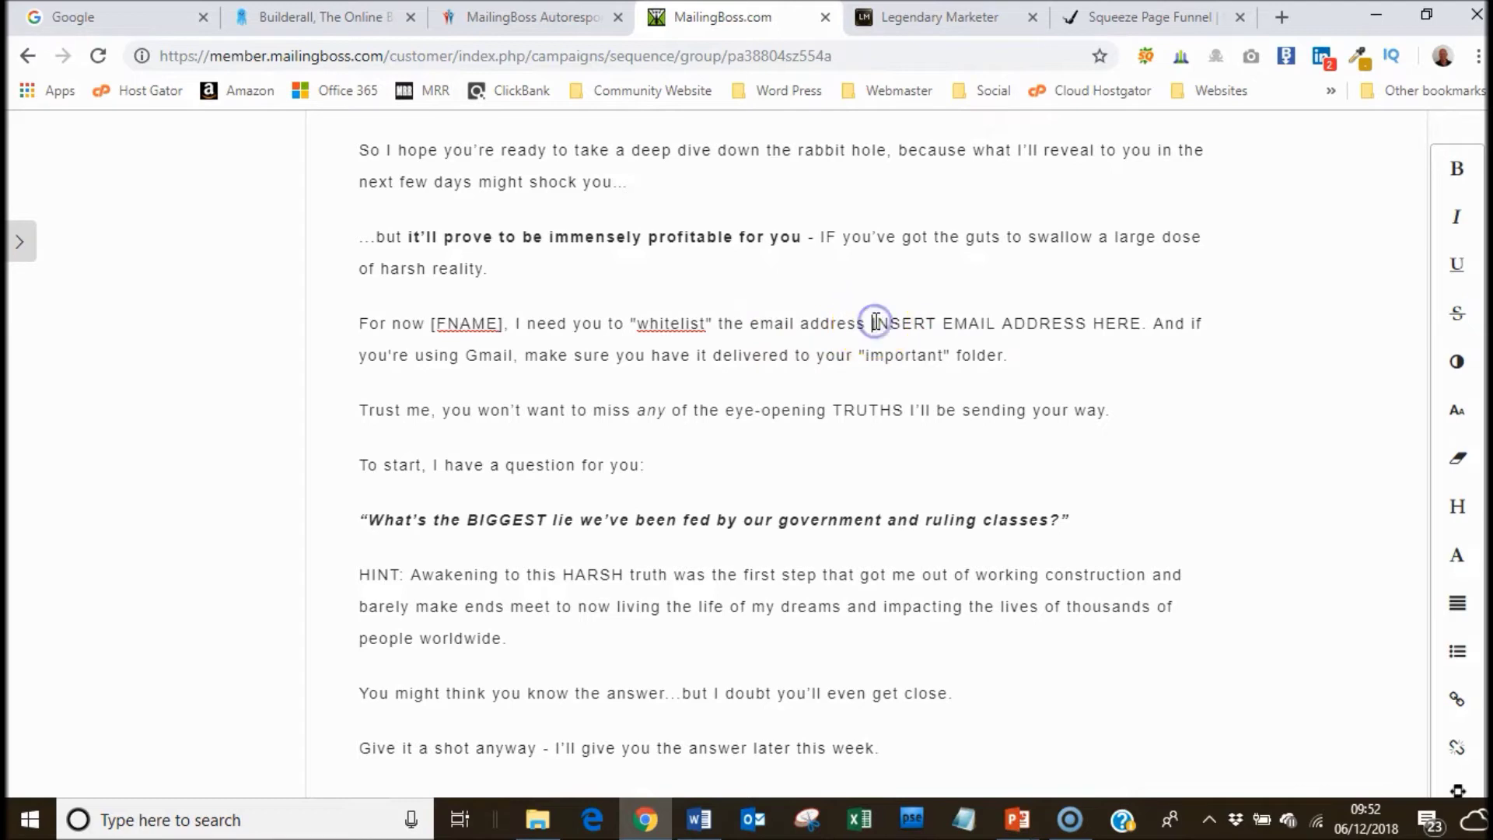
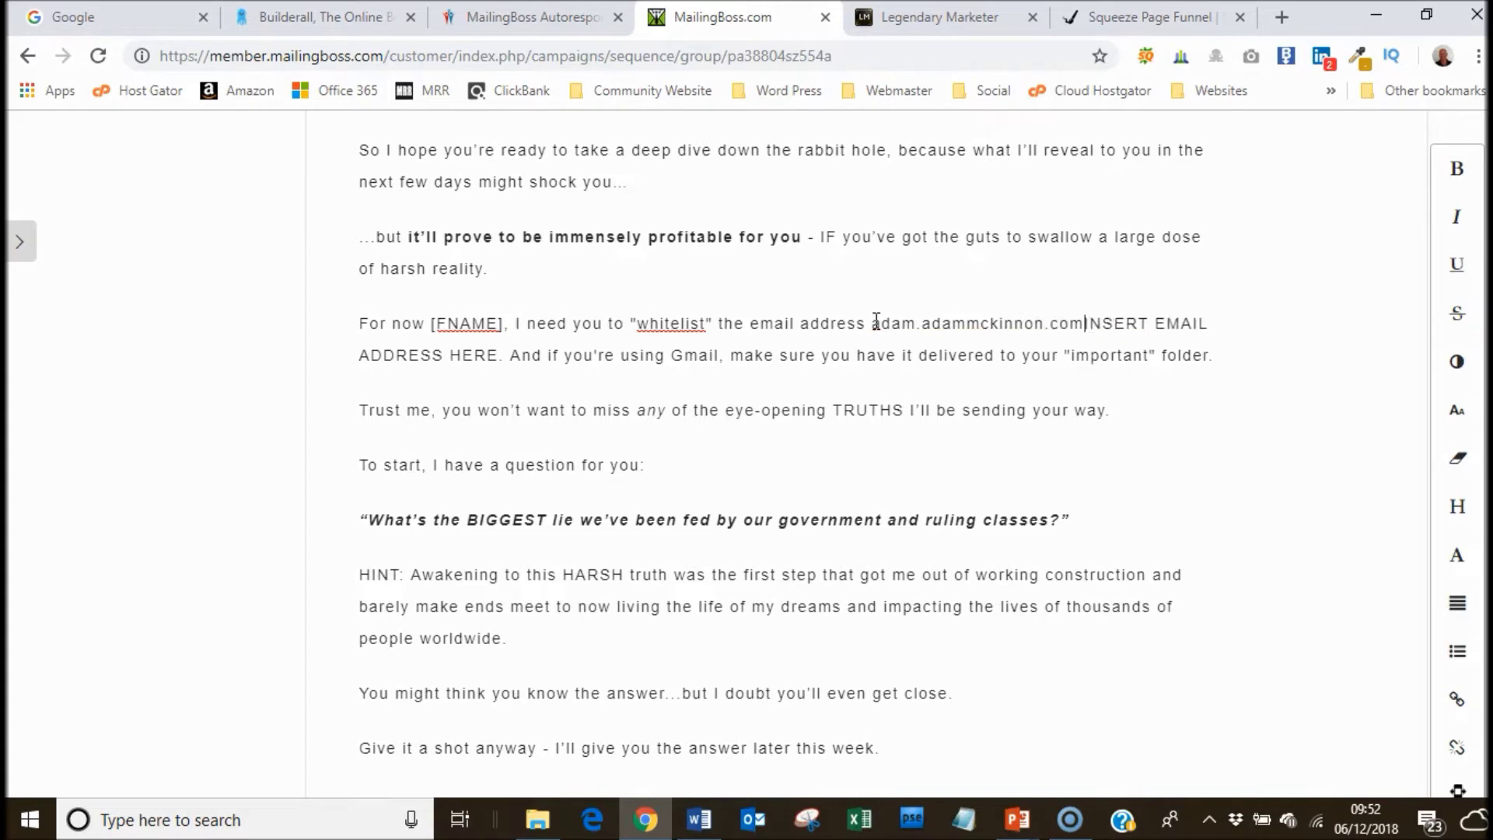
{"action": "key", "text": "Delete"}
{"action": "key", "text": "Delete"}
{"action": "key", "text": "Delete"}
{"action": "key", "text": "Delete"}
{"action": "key", "text": "Delete"}
{"action": "key", "text": "Delete"}
{"action": "key", "text": "Delete"}
{"action": "key", "text": "Delete"}
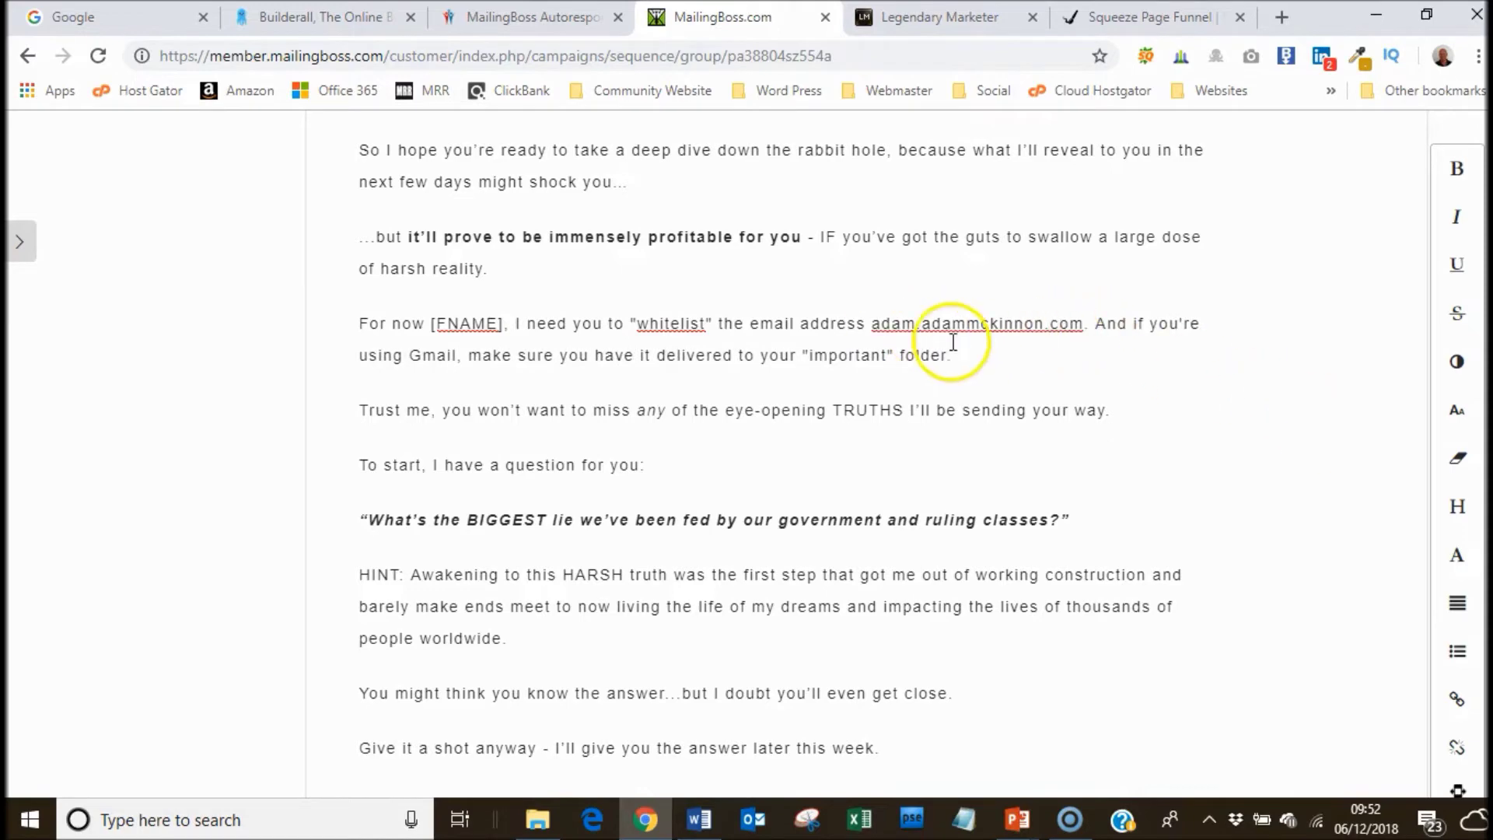
Insert the missing @ into the whitelist email address.
{"action": "type", "text": "@"}
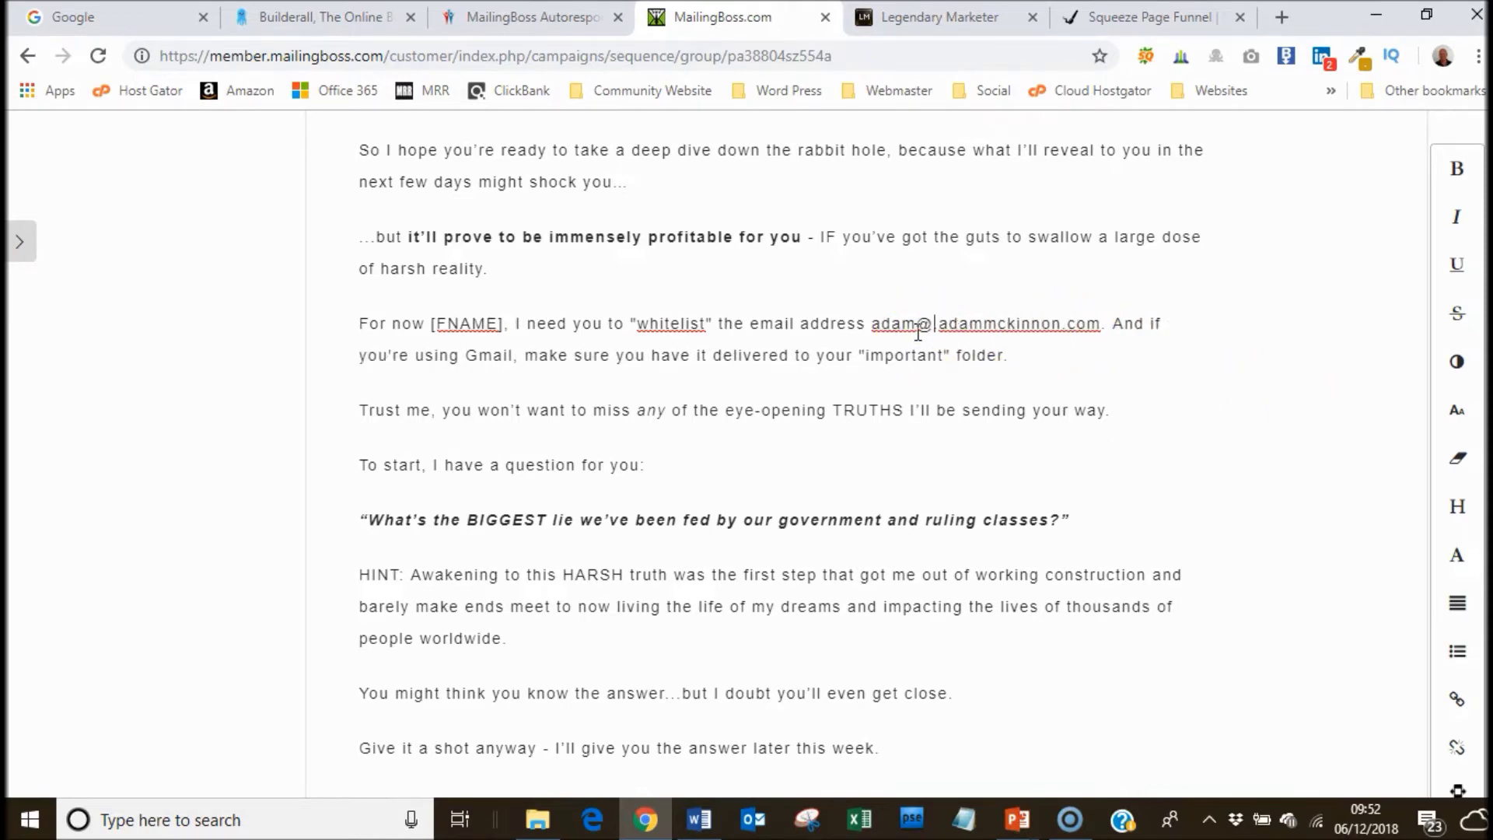
{"action": "scroll", "coordinate": [1220, 237], "scroll_direction": "up", "scroll_amount": 8}
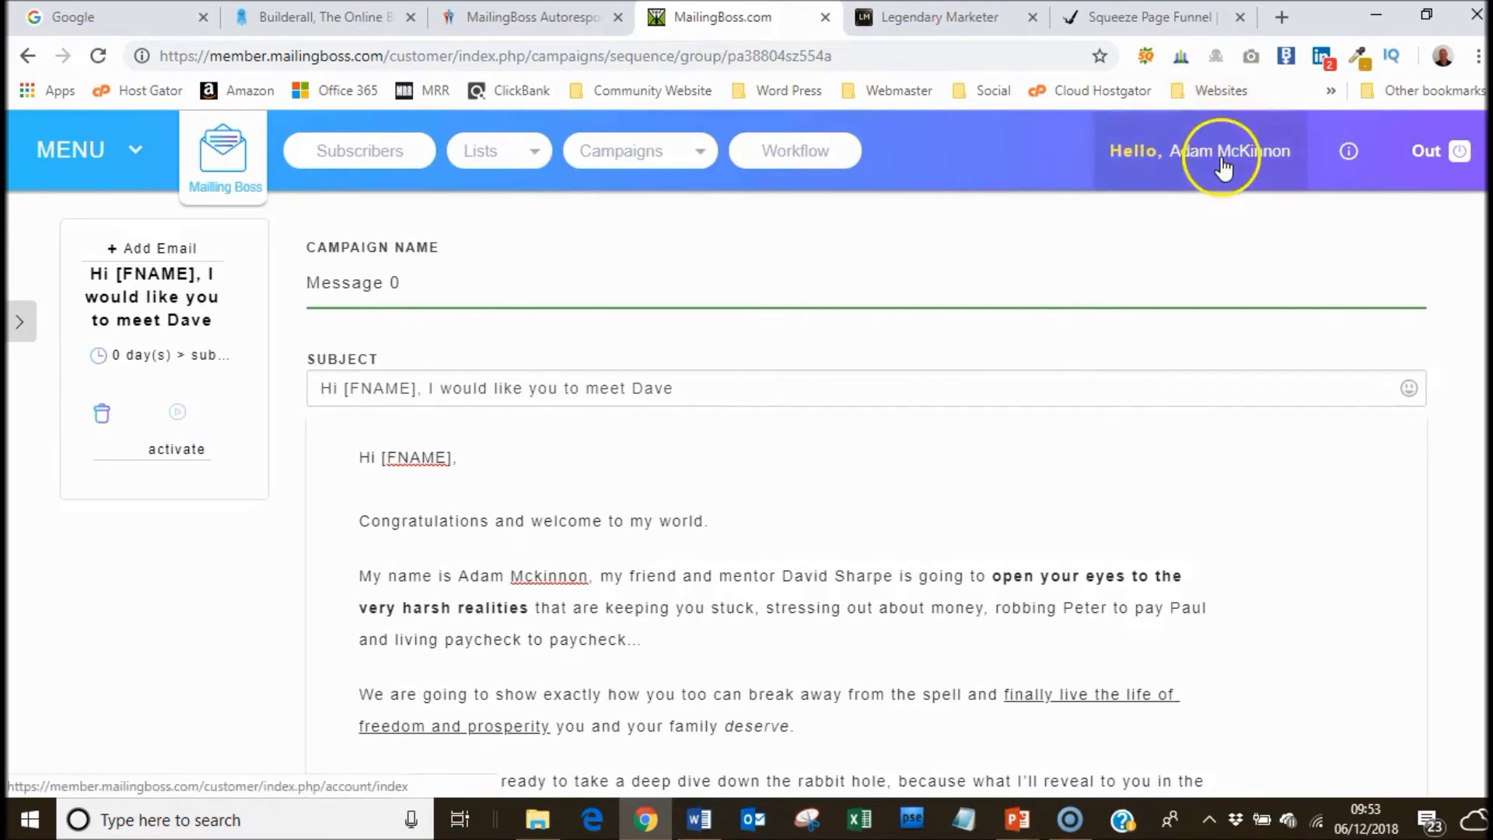
{"action": "scroll", "coordinate": [743, 451], "scroll_direction": "down", "scroll_amount": 8}
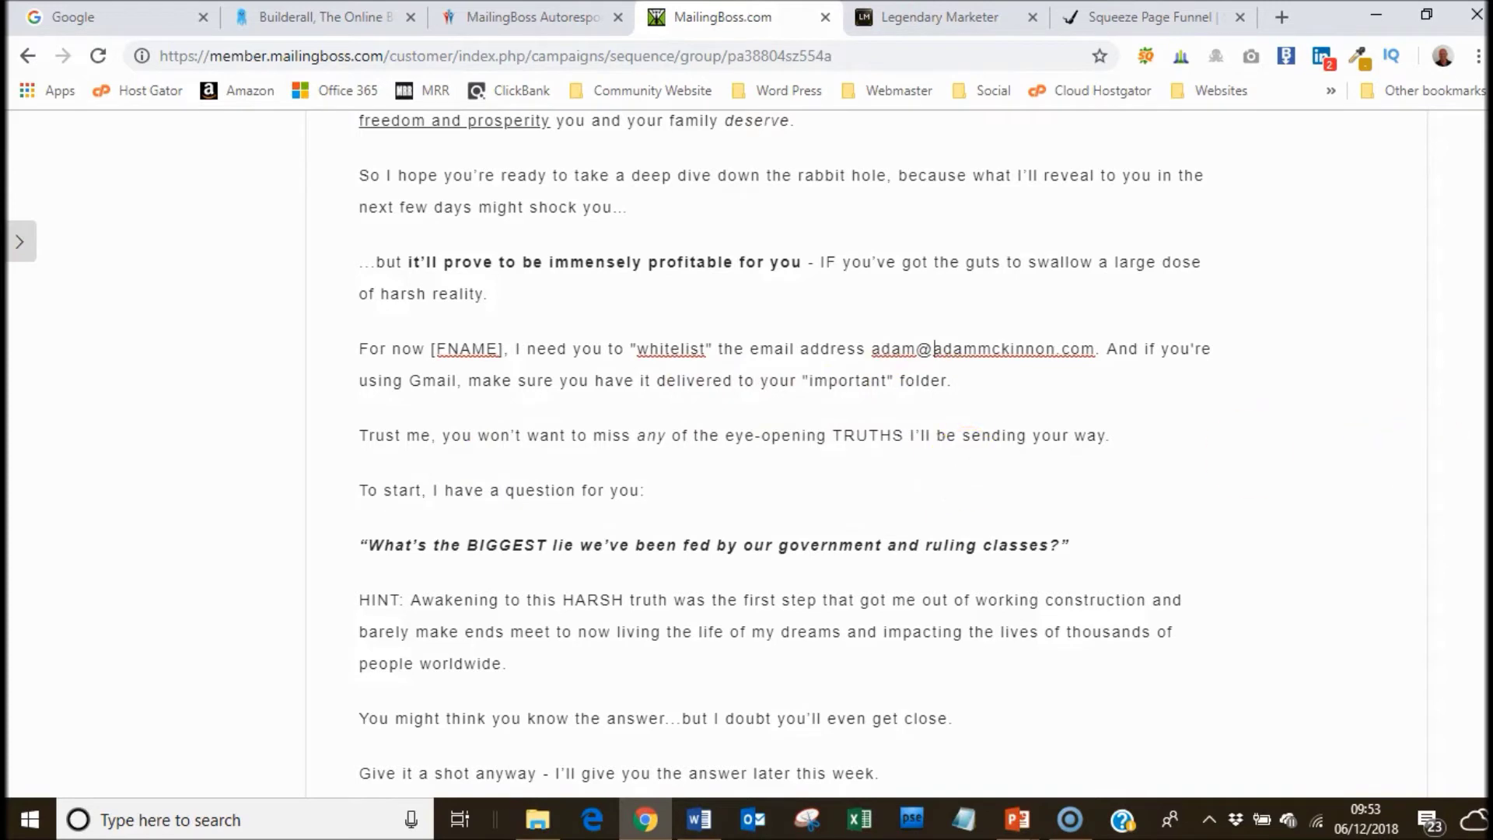
{"action": "scroll", "coordinate": [784, 449], "scroll_direction": "down", "scroll_amount": 4}
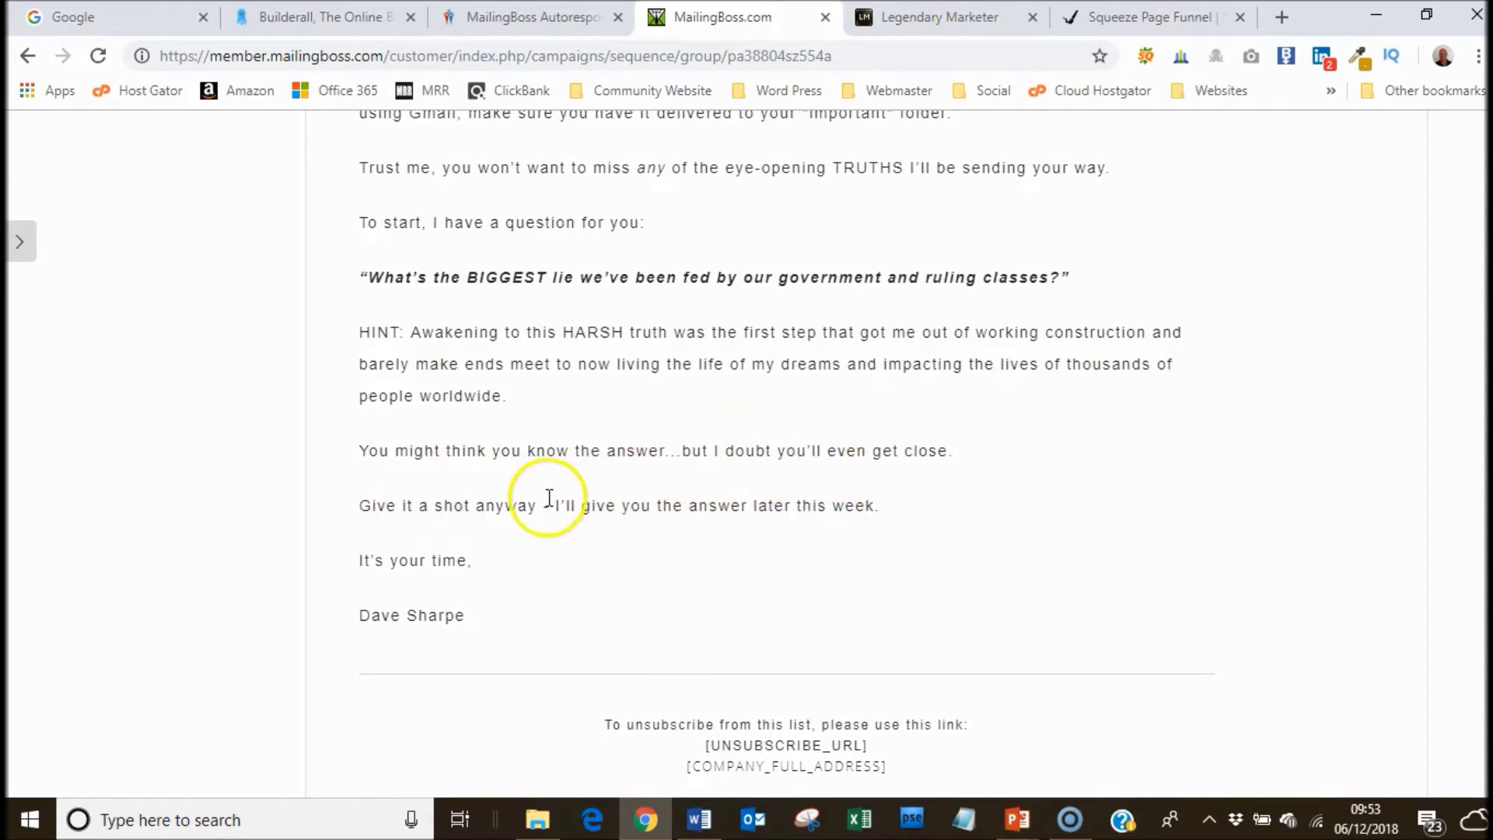
Edit the signature so it lists both sender and mentor, removing the duplicated name.
{"action": "left_click", "coordinate": [359, 615]}
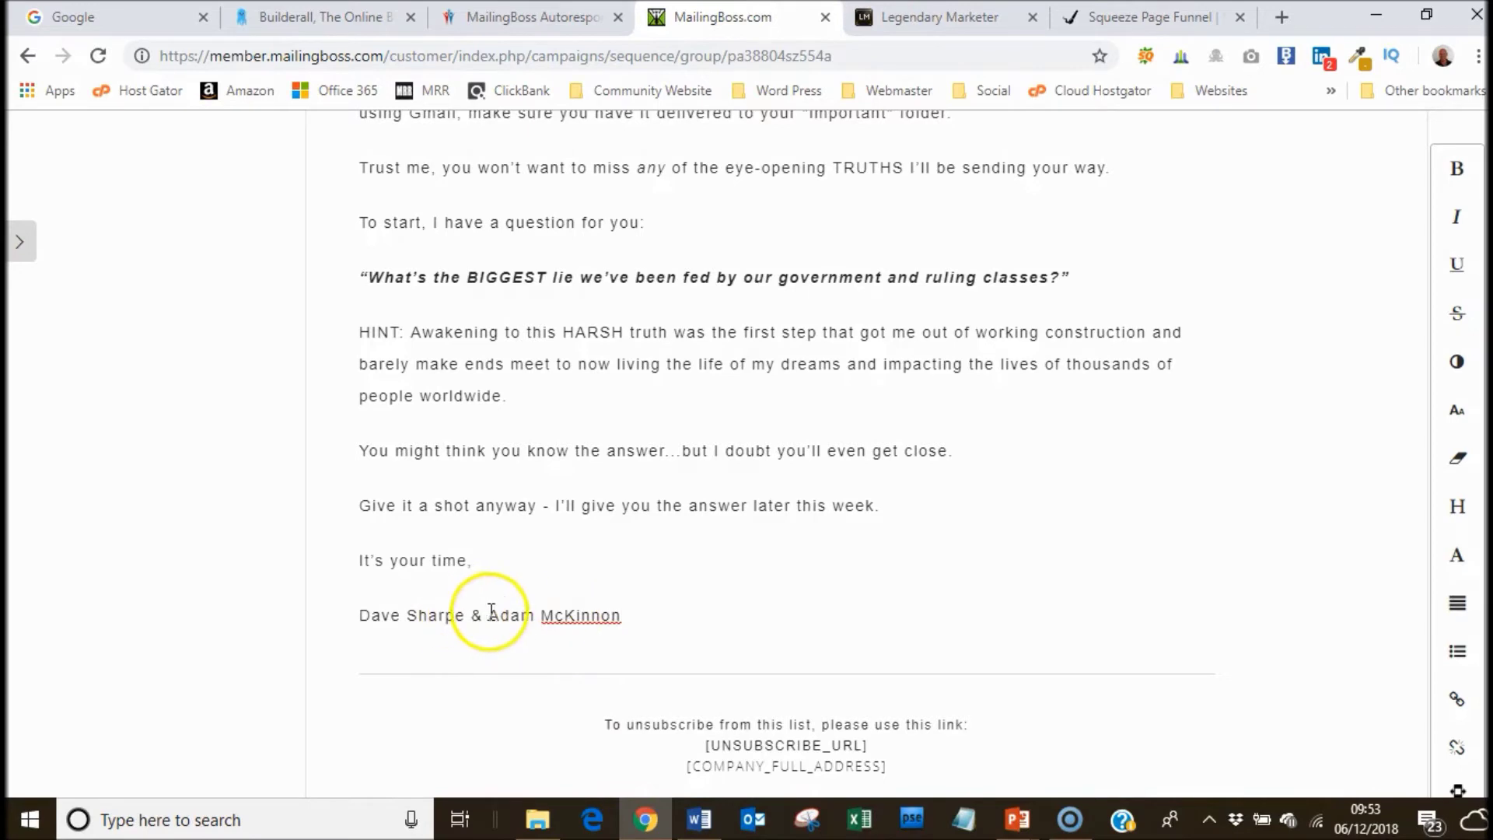
{"action": "left_click_drag", "start_coordinate": [488, 615], "coordinate": [408, 619]}
{"action": "key", "text": "BackSpace"}
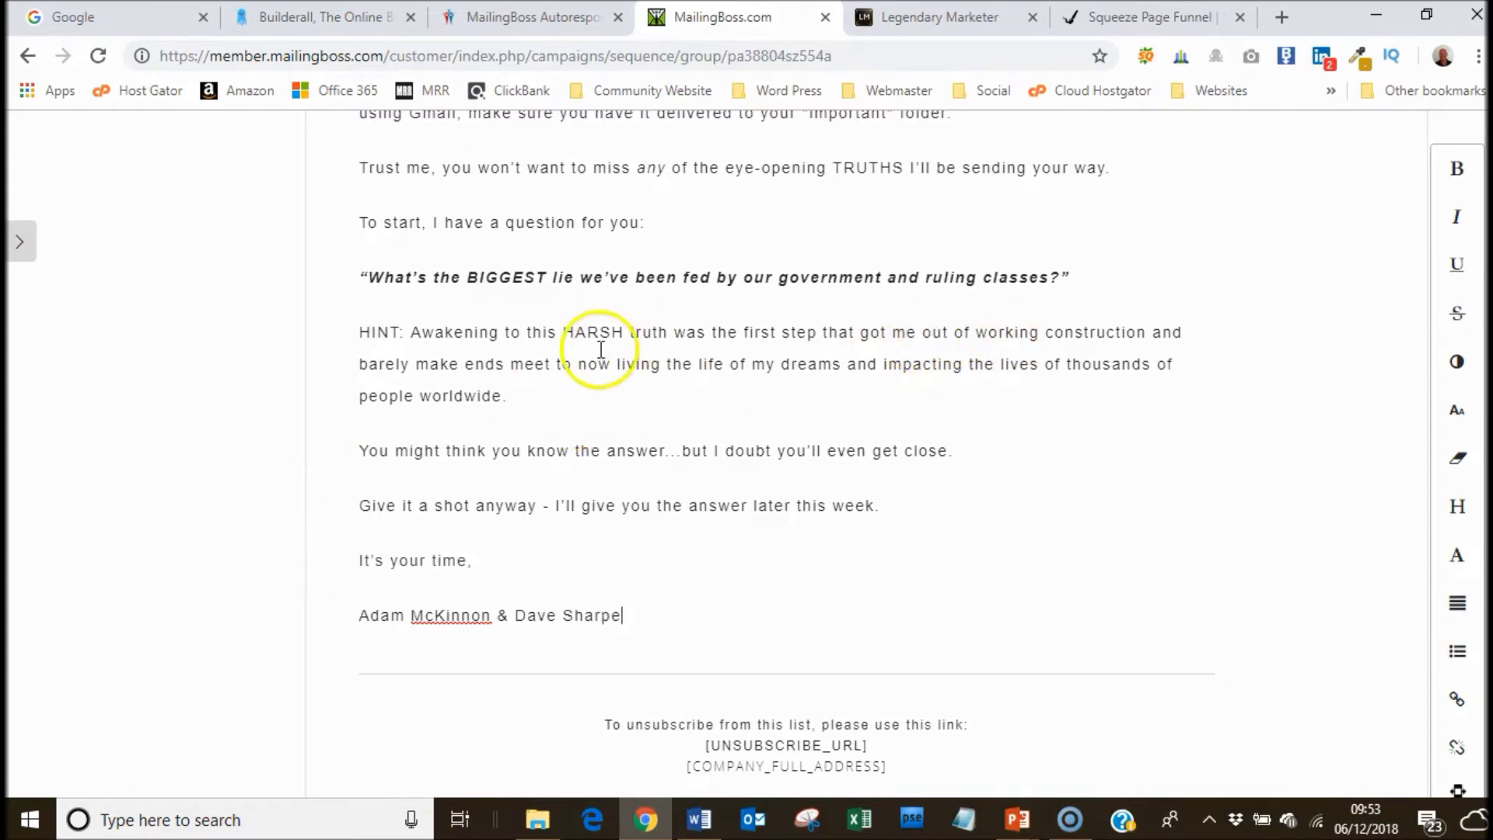
Replace 'got me' in the HINT sentence with the mentor's name.
{"action": "left_click", "coordinate": [864, 336]}
{"action": "type", "text": "Dave"}
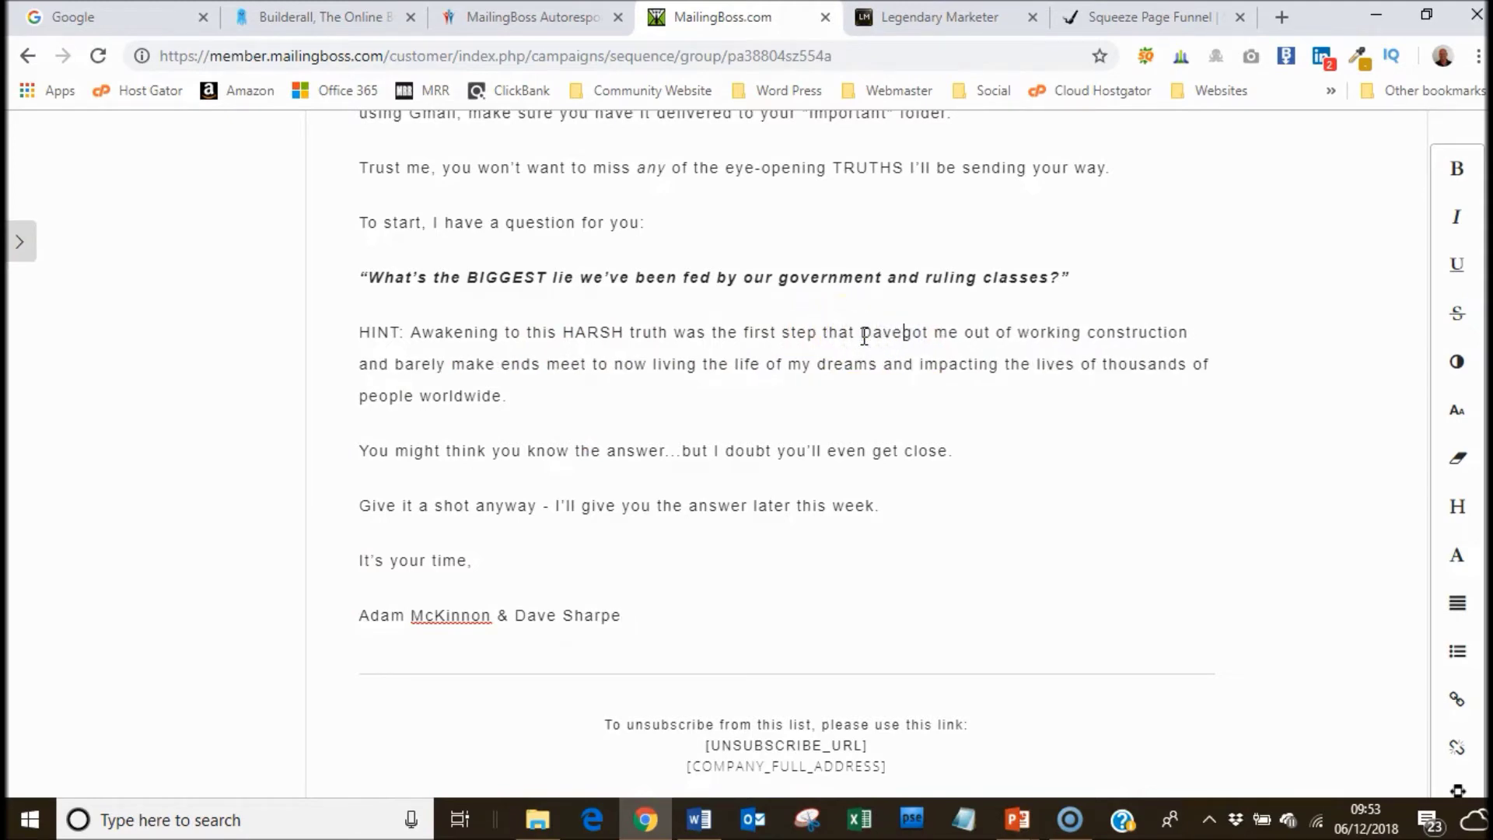
{"action": "key", "text": "Delete"}
{"action": "key", "text": "Delete"}
{"action": "key", "text": "Delete"}
{"action": "key", "text": "Delete"}
{"action": "key", "text": "Delete"}
{"action": "key", "text": "Delete"}
{"action": "key", "text": "Delete"}
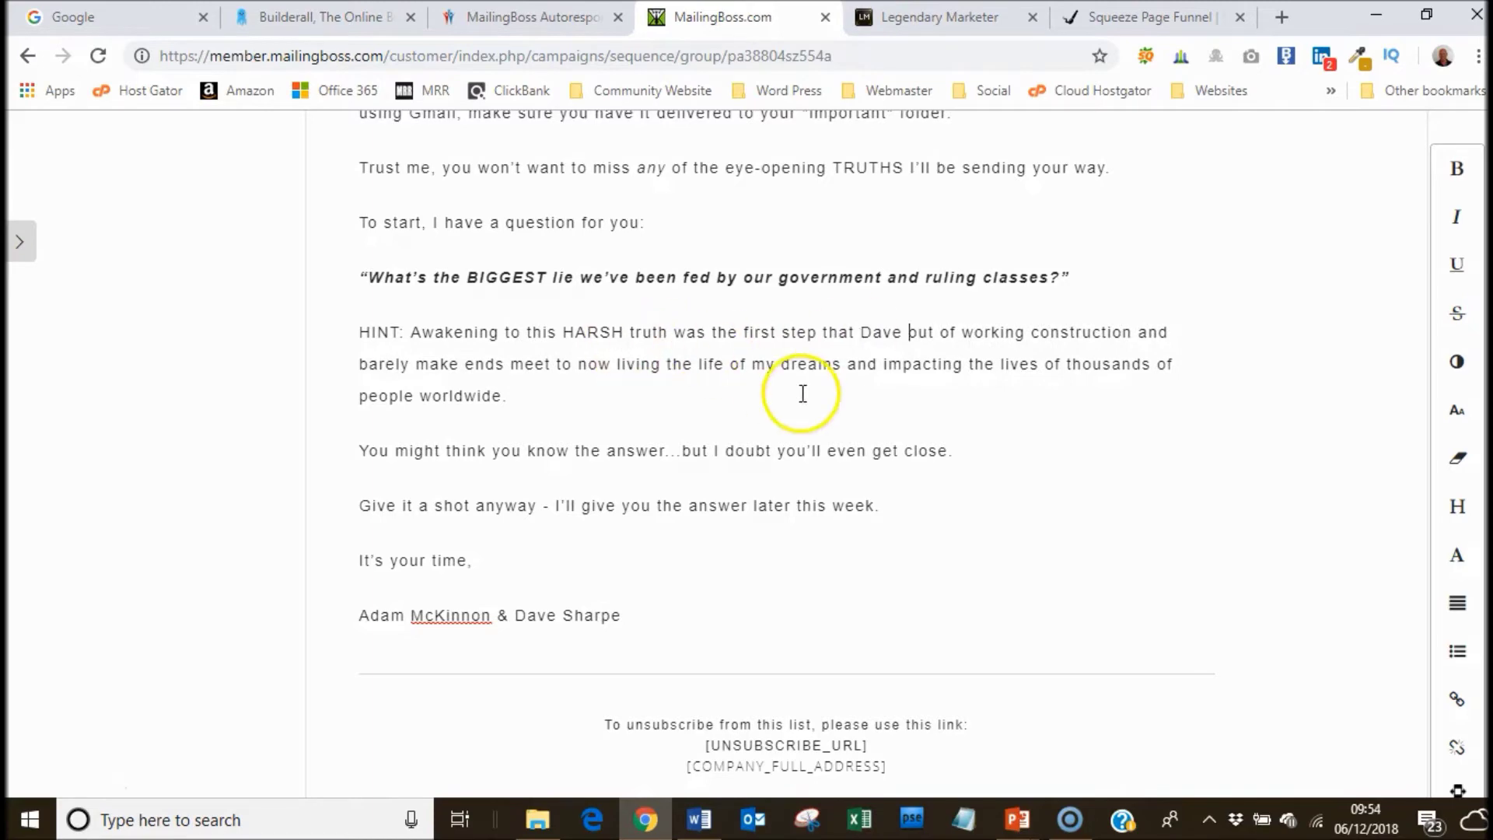
{"action": "left_click_drag", "start_coordinate": [1488, 468], "coordinate": [1488, 194]}
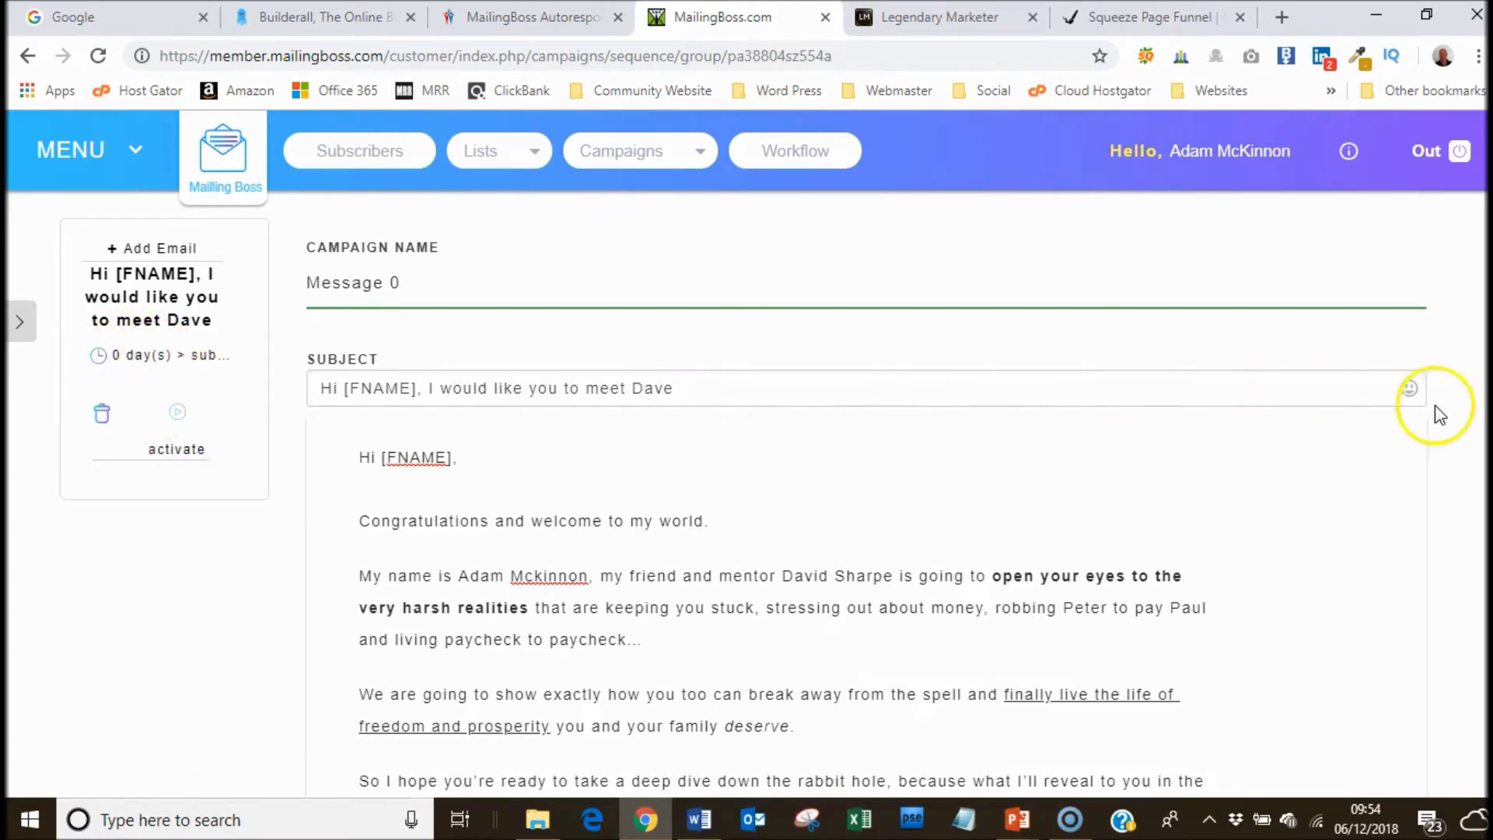
Save the 'Hi [FNAME], I would like you to meet Dave' welcome email and return to the sequence list.
{"action": "scroll", "coordinate": [1257, 544], "scroll_direction": "down", "scroll_amount": 15}
{"action": "left_click", "coordinate": [1257, 743]}
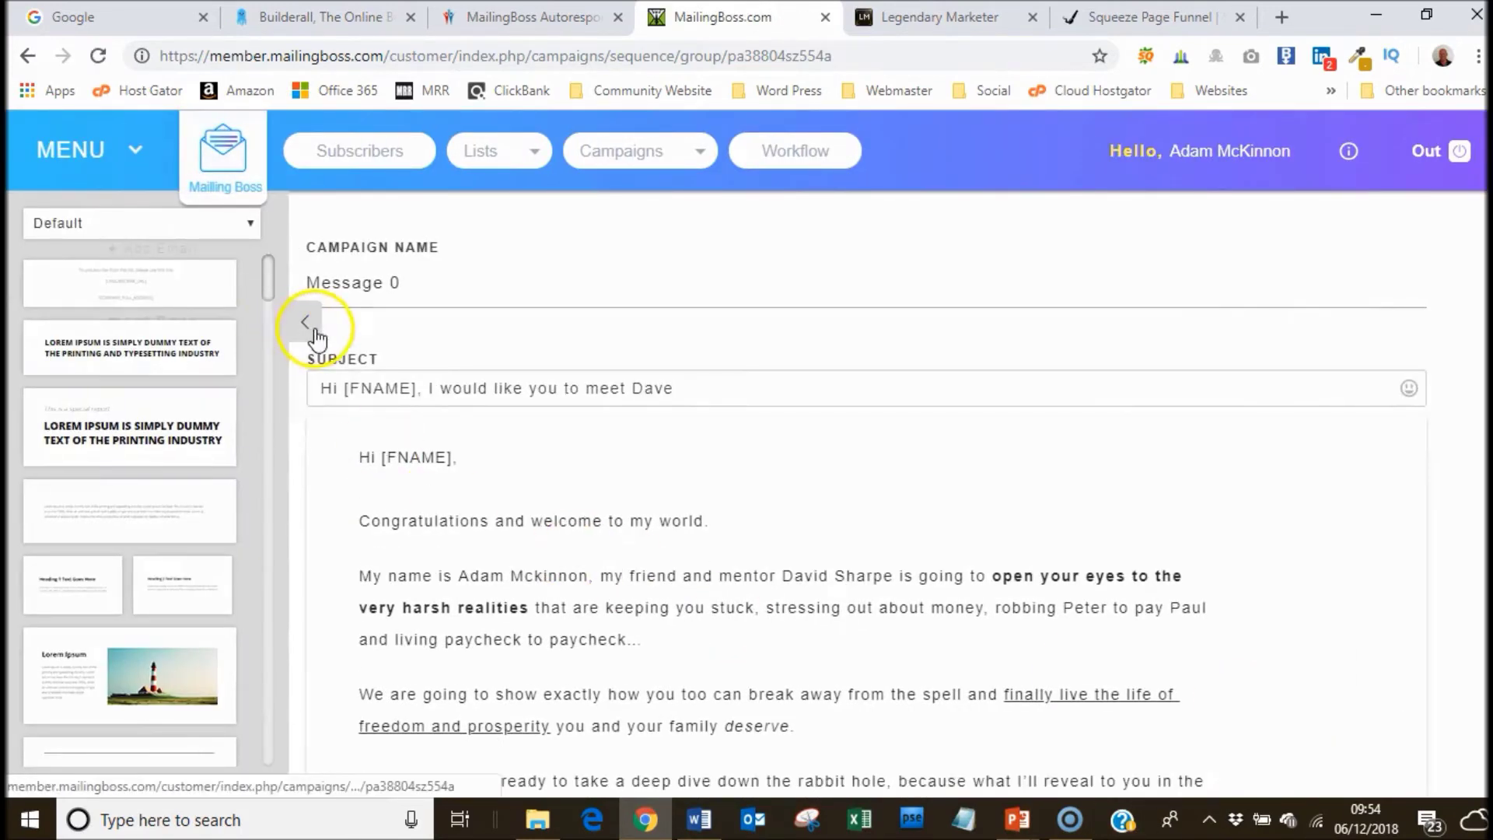
{"action": "left_click", "coordinate": [305, 322]}
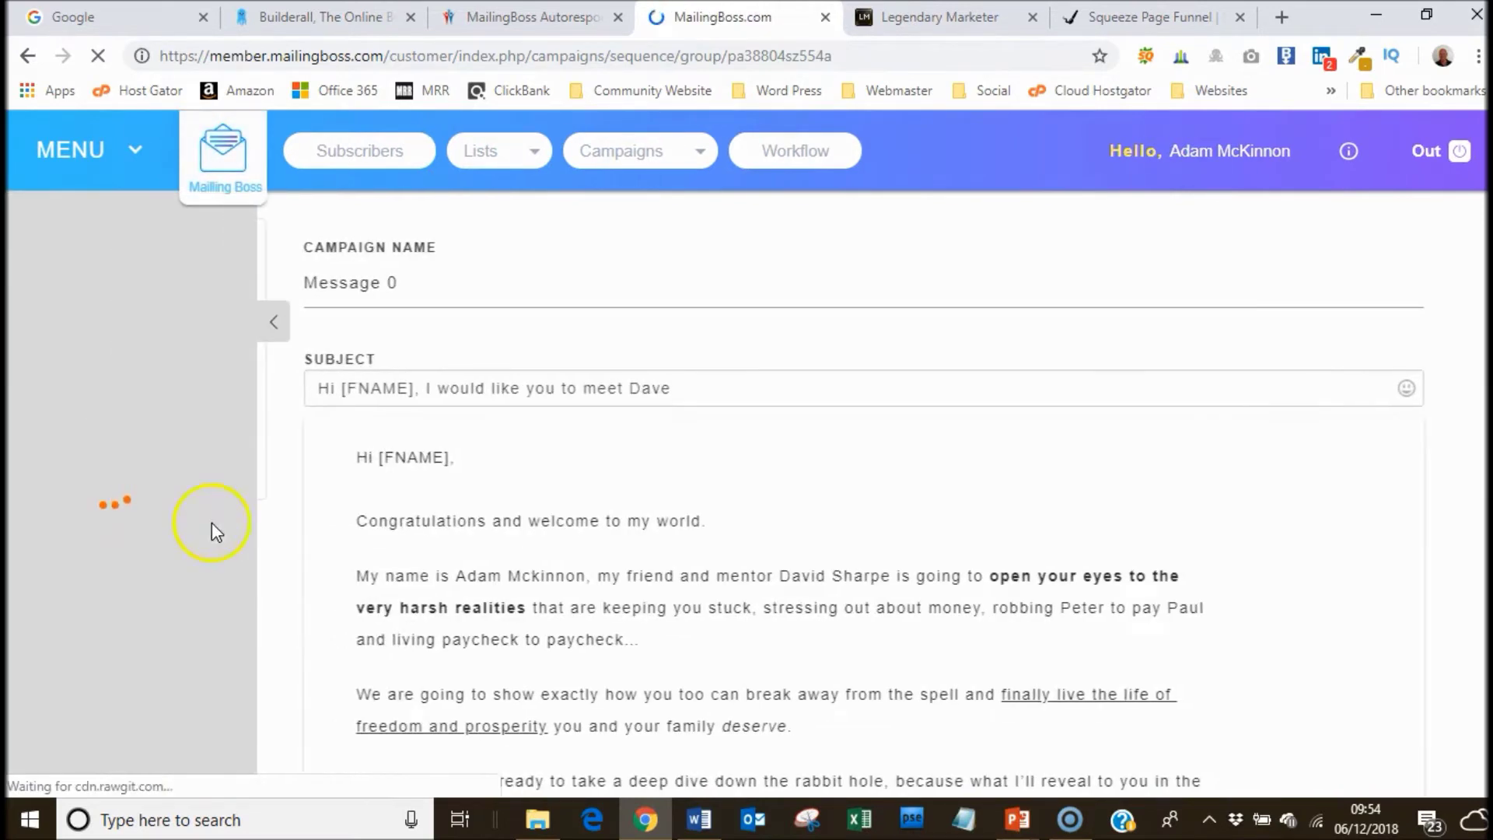
{"action": "left_click", "coordinate": [301, 325]}
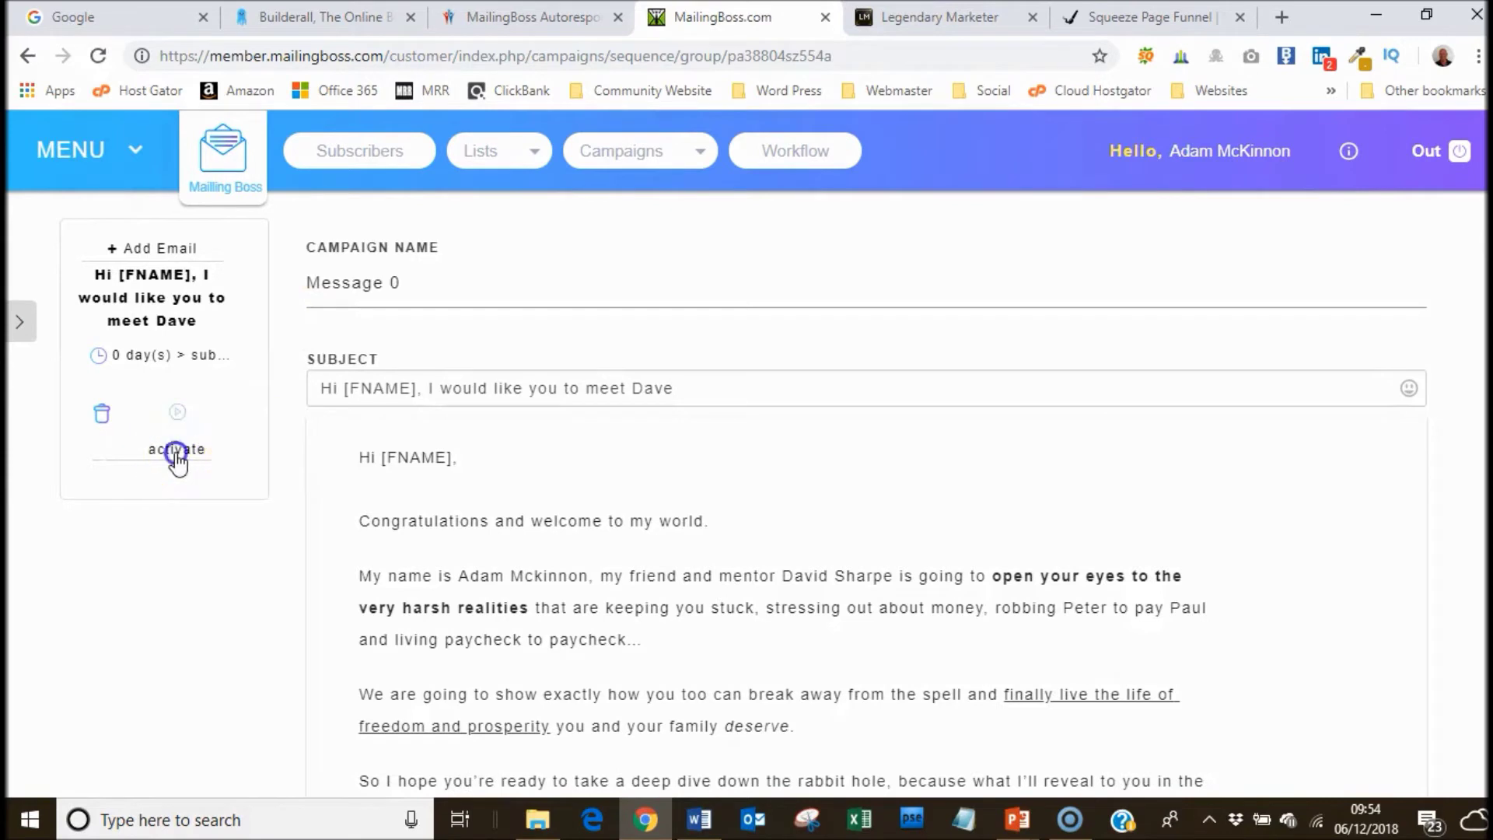
{"action": "left_click", "coordinate": [224, 554]}
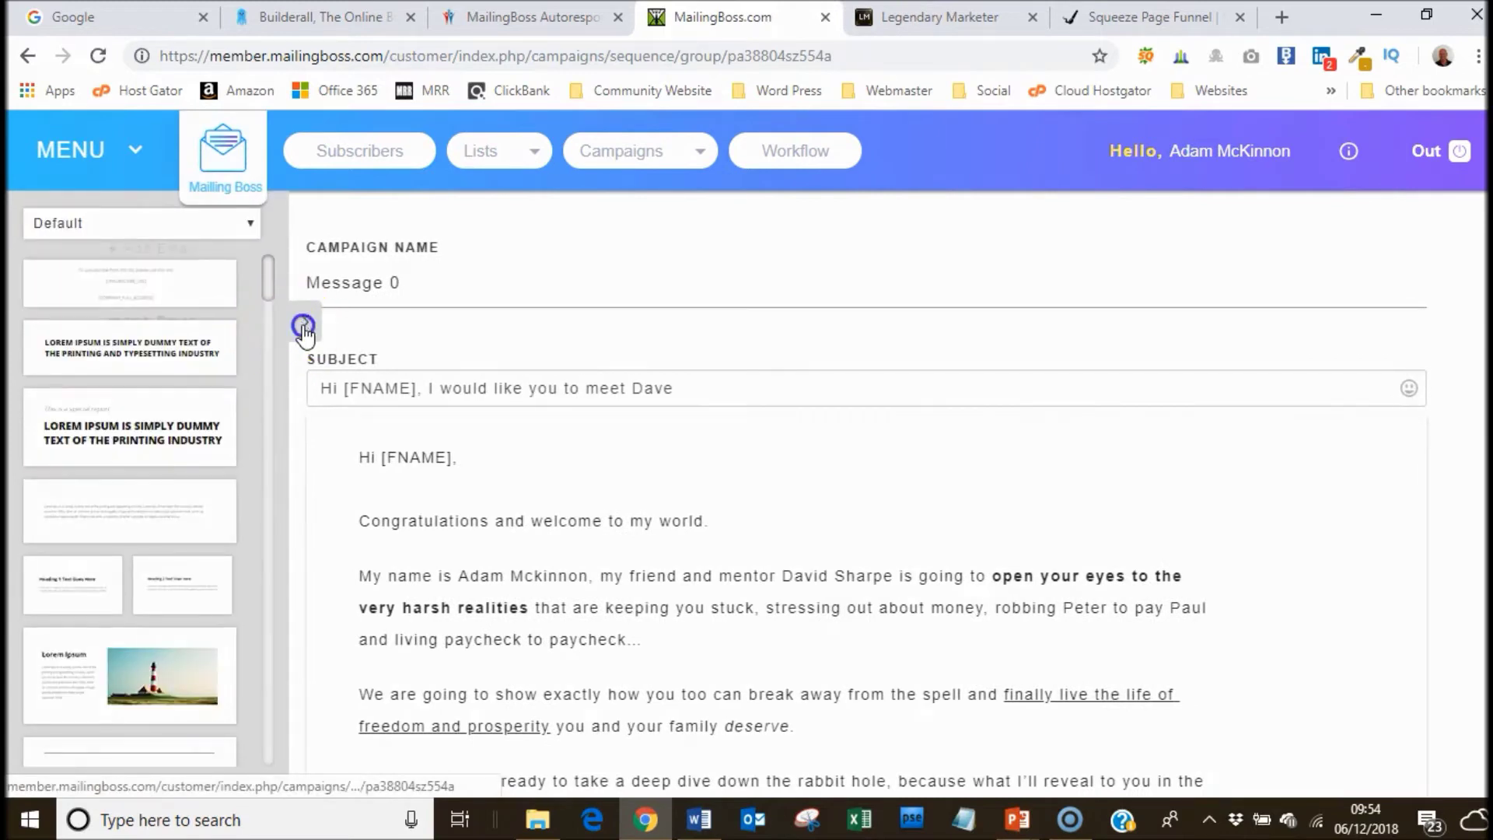
Create a new 'Sequence Message' email in the sequence and bring up its delay Campaign Options.
{"action": "left_click", "coordinate": [303, 327]}
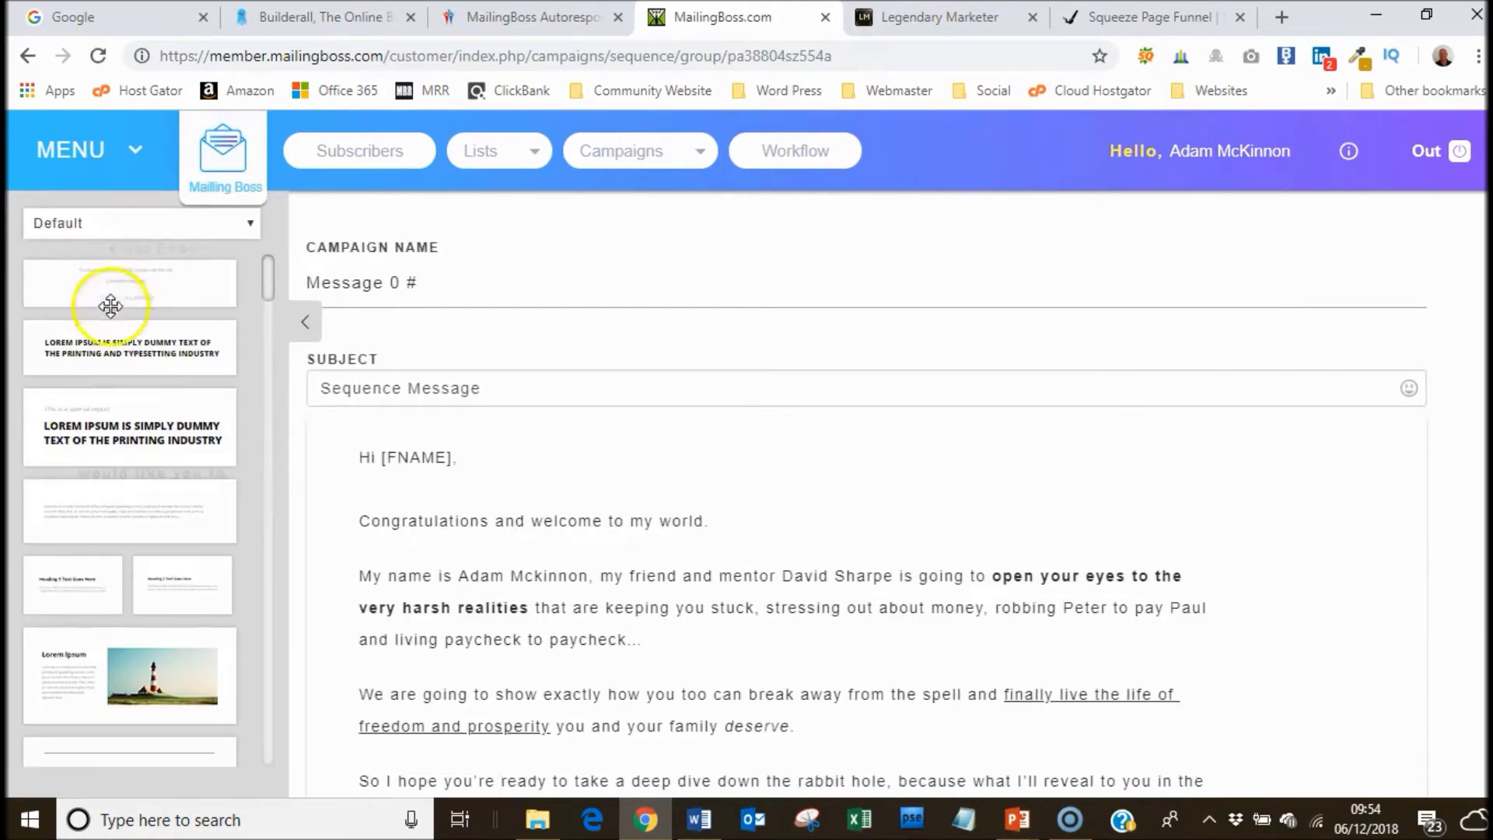
{"action": "left_click", "coordinate": [305, 322]}
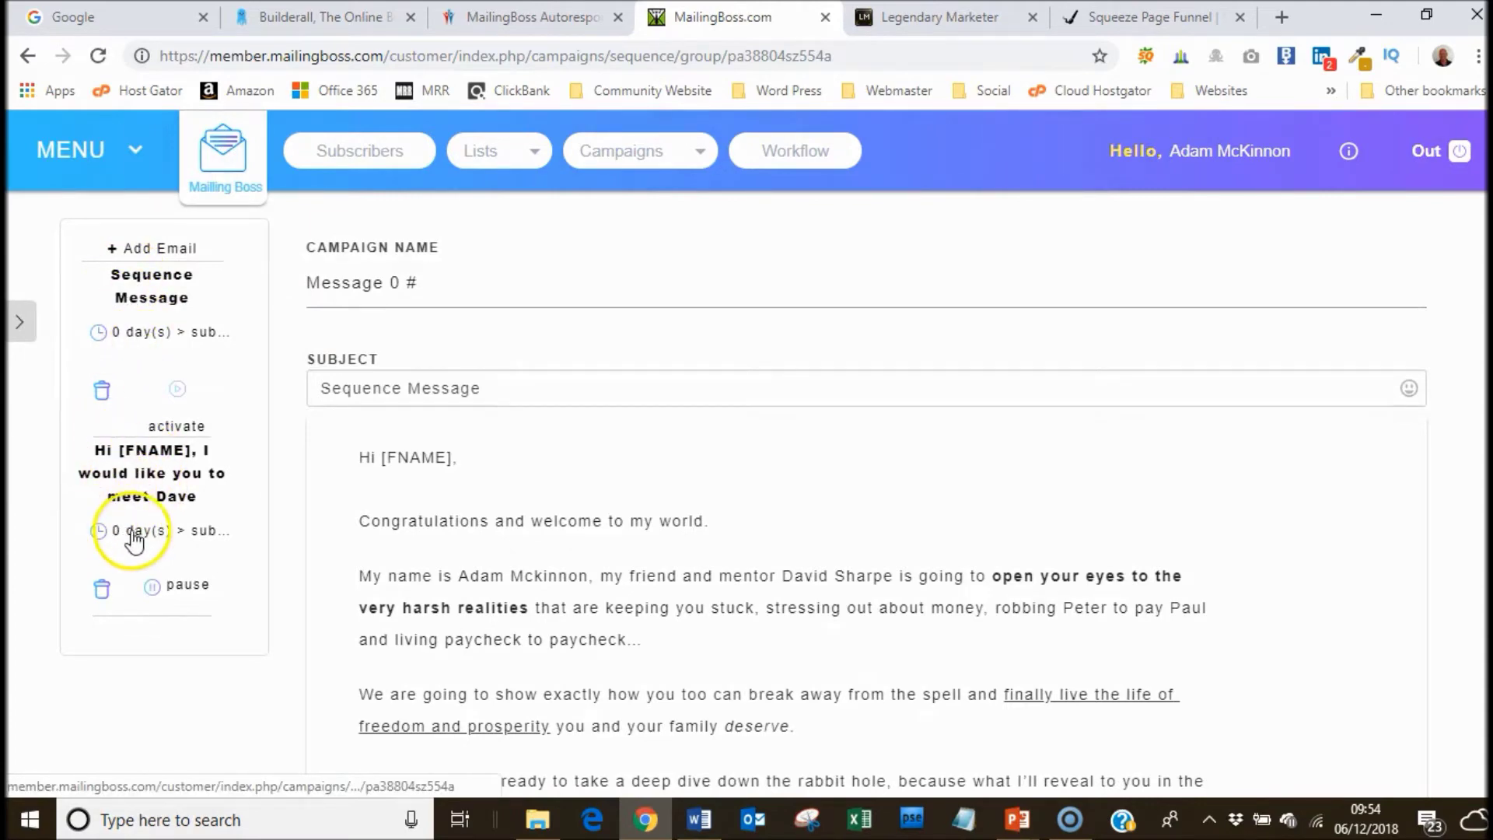
{"action": "left_click", "coordinate": [101, 332]}
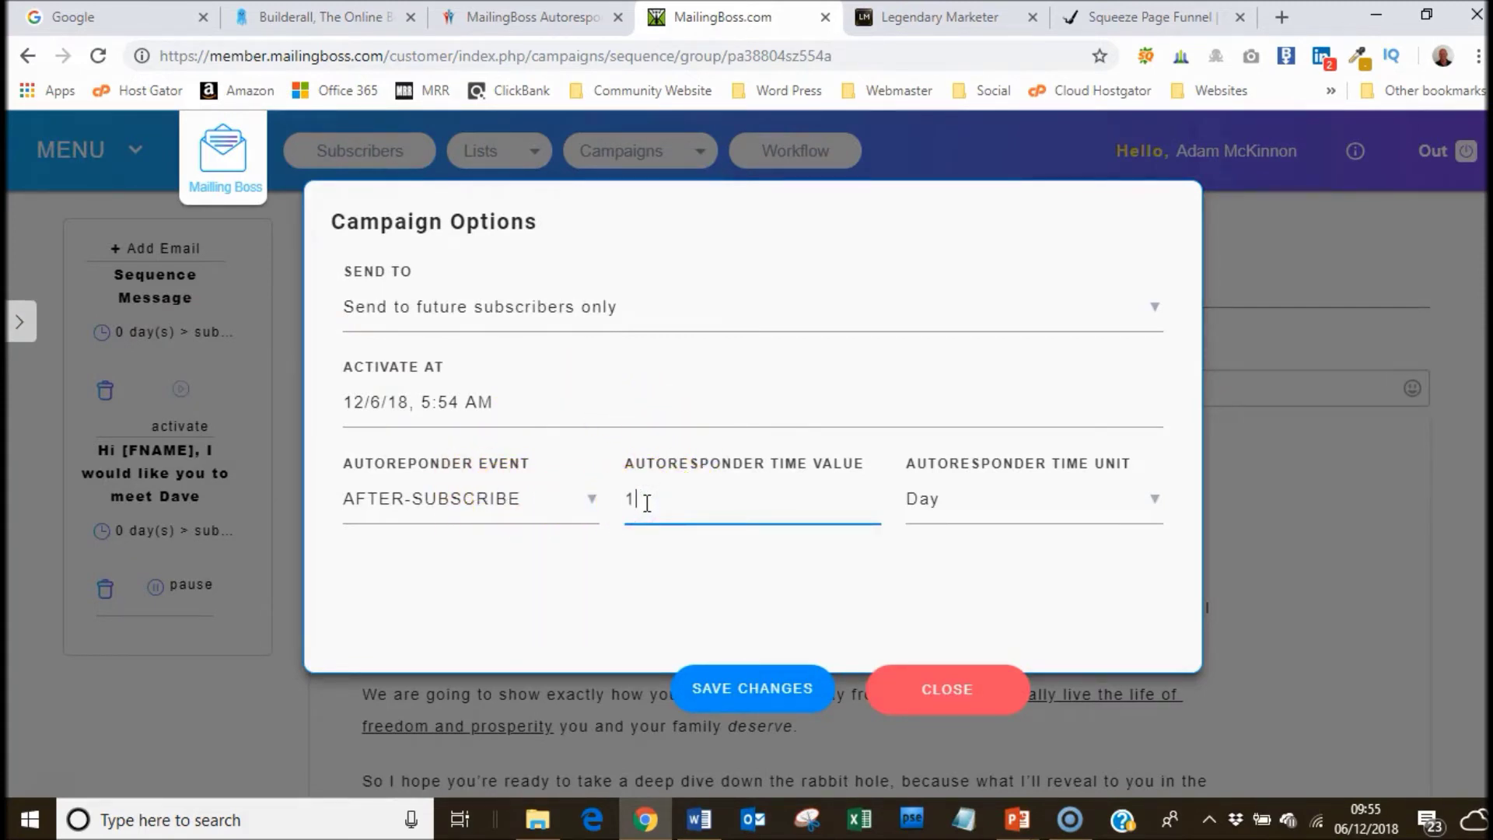
Set the new email's delay to 1 Day after subscribing and save the changes.
{"action": "left_click", "coordinate": [1129, 519]}
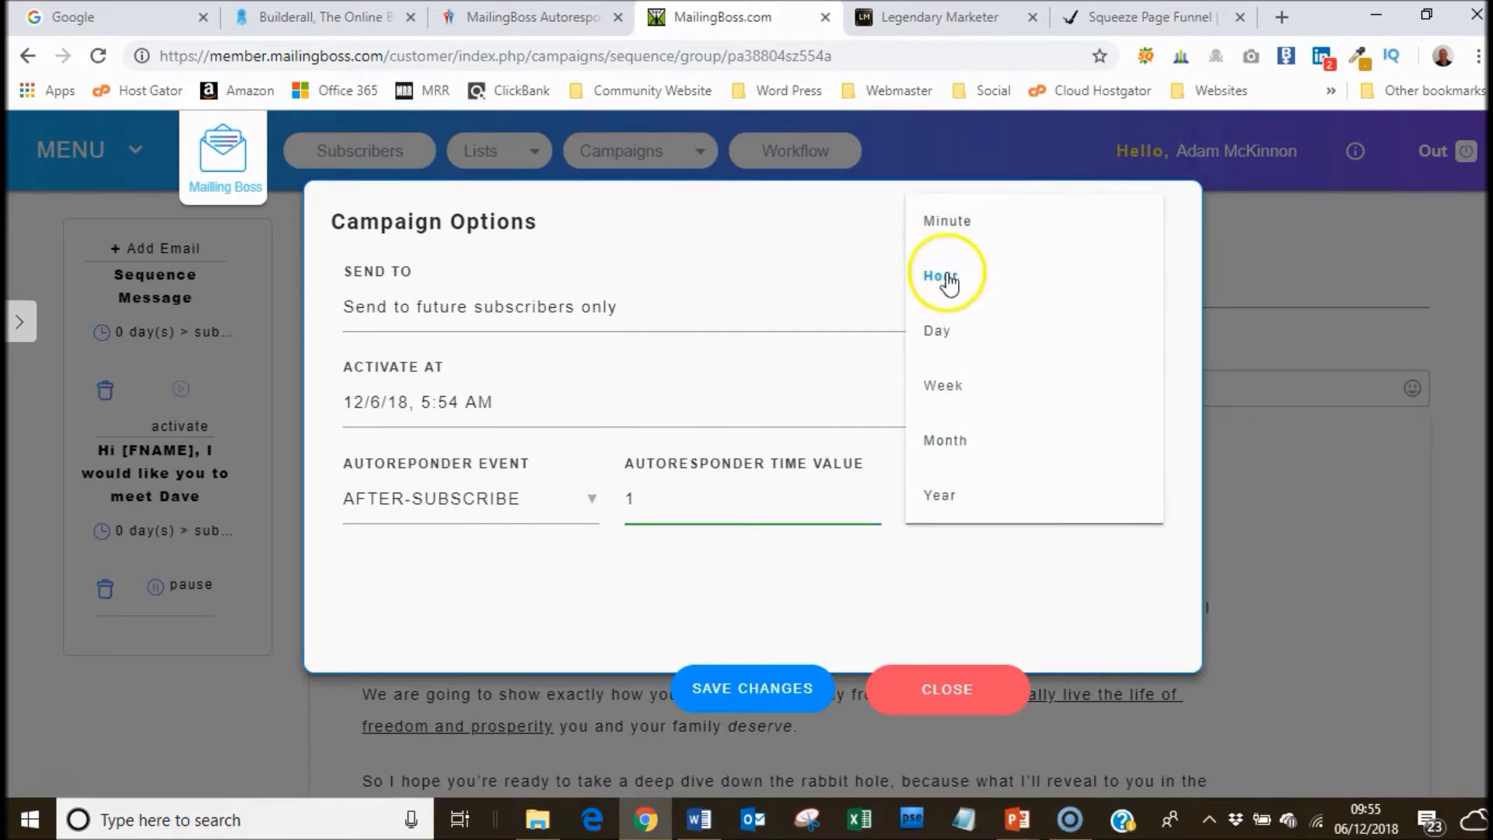
{"action": "left_click", "coordinate": [956, 559]}
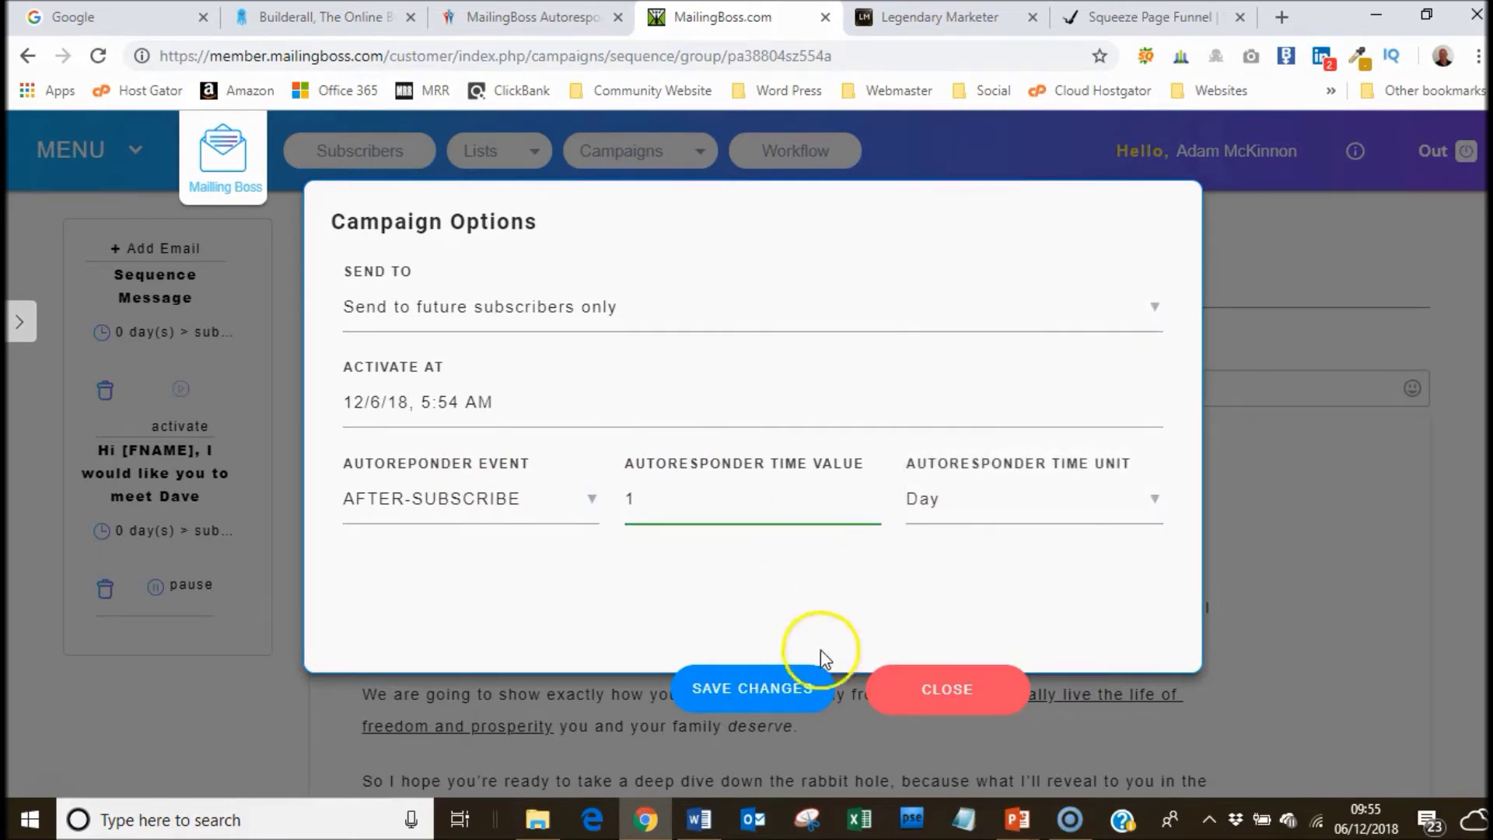
{"action": "left_click", "coordinate": [768, 695]}
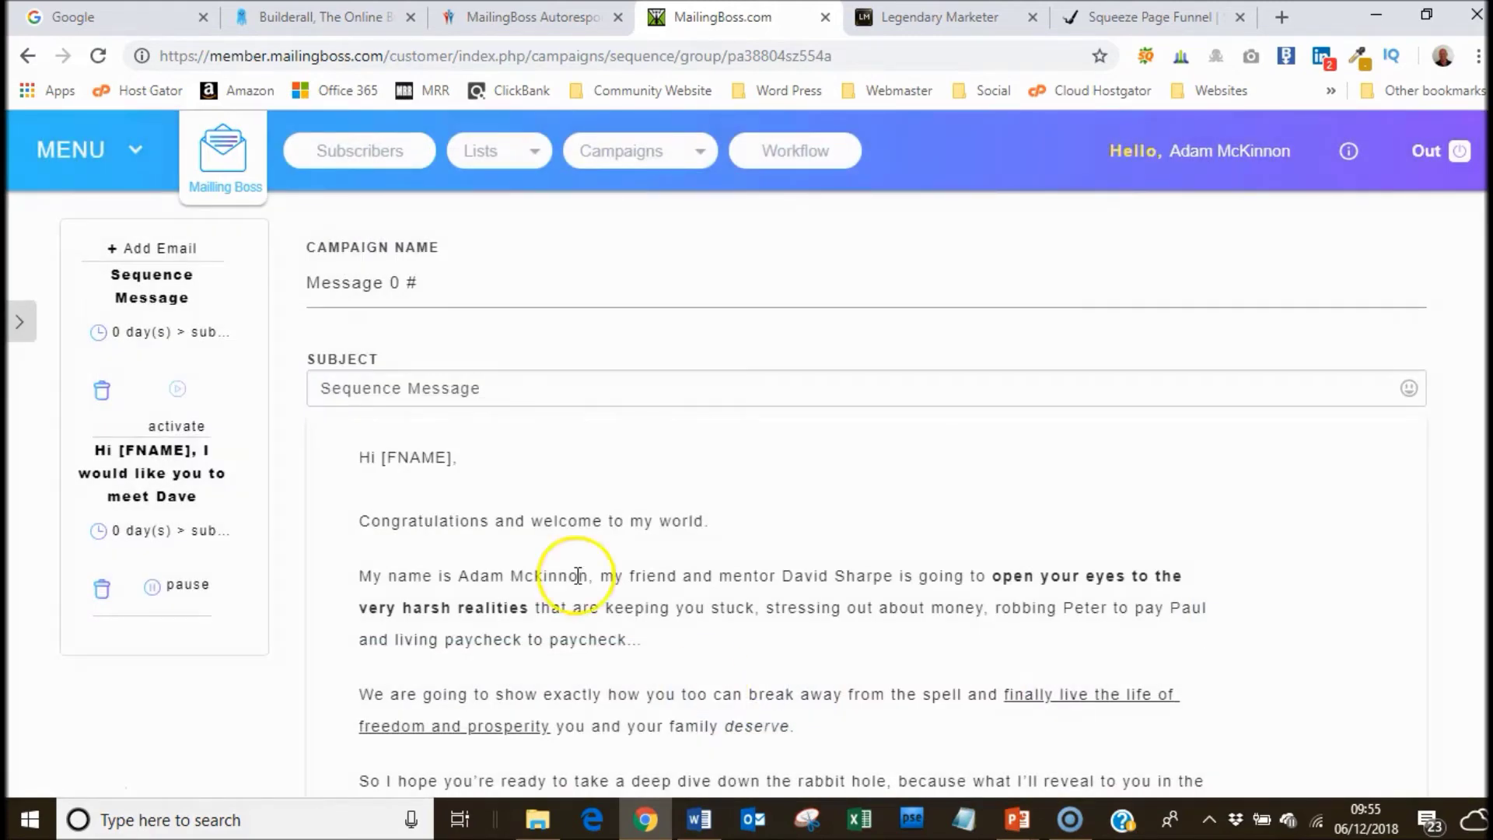
Rename the second sequence email's campaign to 'Message 1'.
{"action": "left_click", "coordinate": [431, 278]}
{"action": "key", "text": "BackSpace"}
{"action": "key", "text": "BackSpace"}
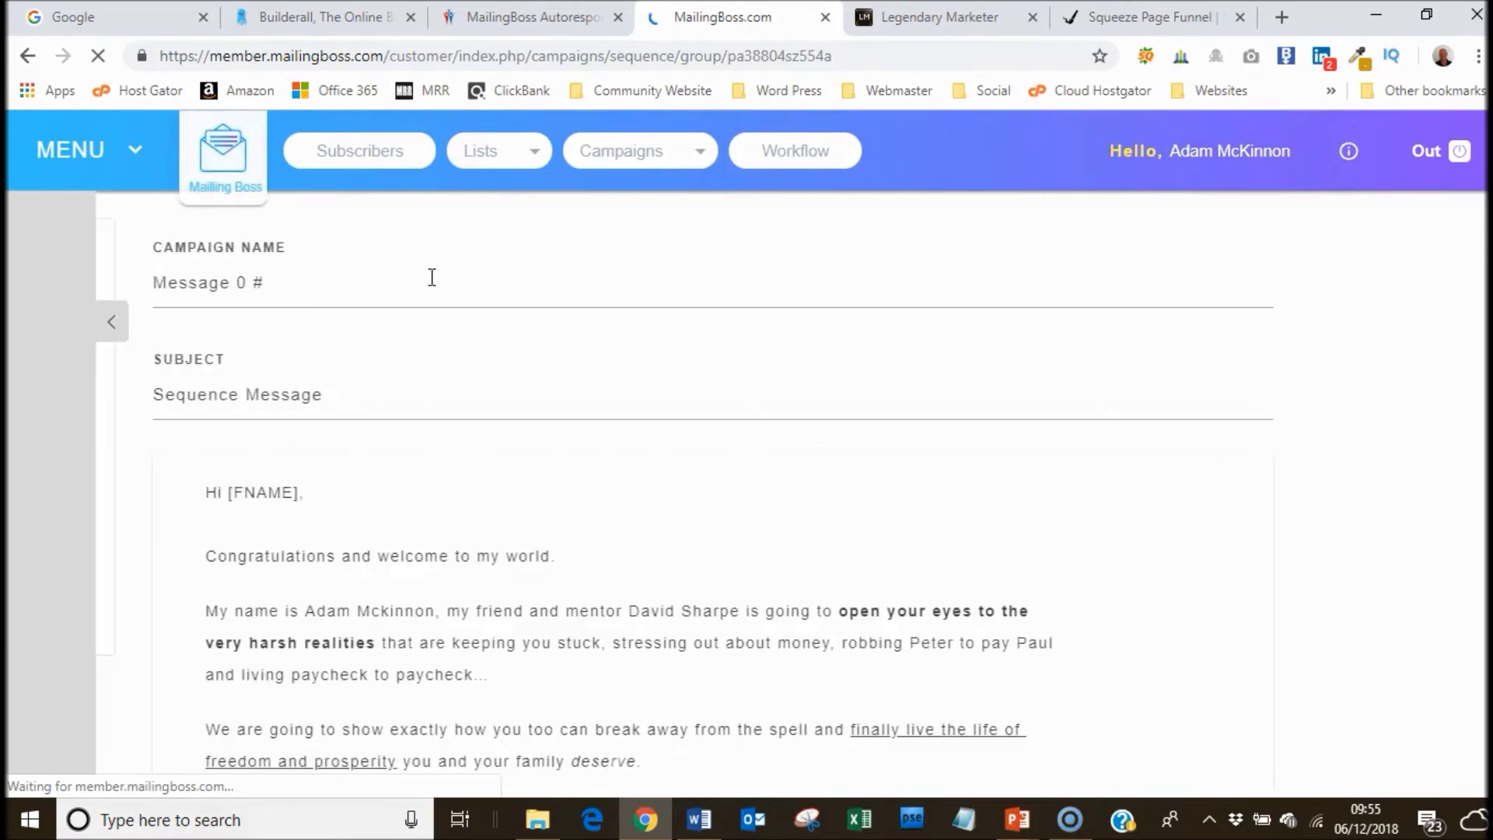
{"action": "left_click", "coordinate": [431, 304]}
{"action": "key", "text": "BackSpace"}
{"action": "key", "text": "BackSpace"}
{"action": "key", "text": "BackSpace"}
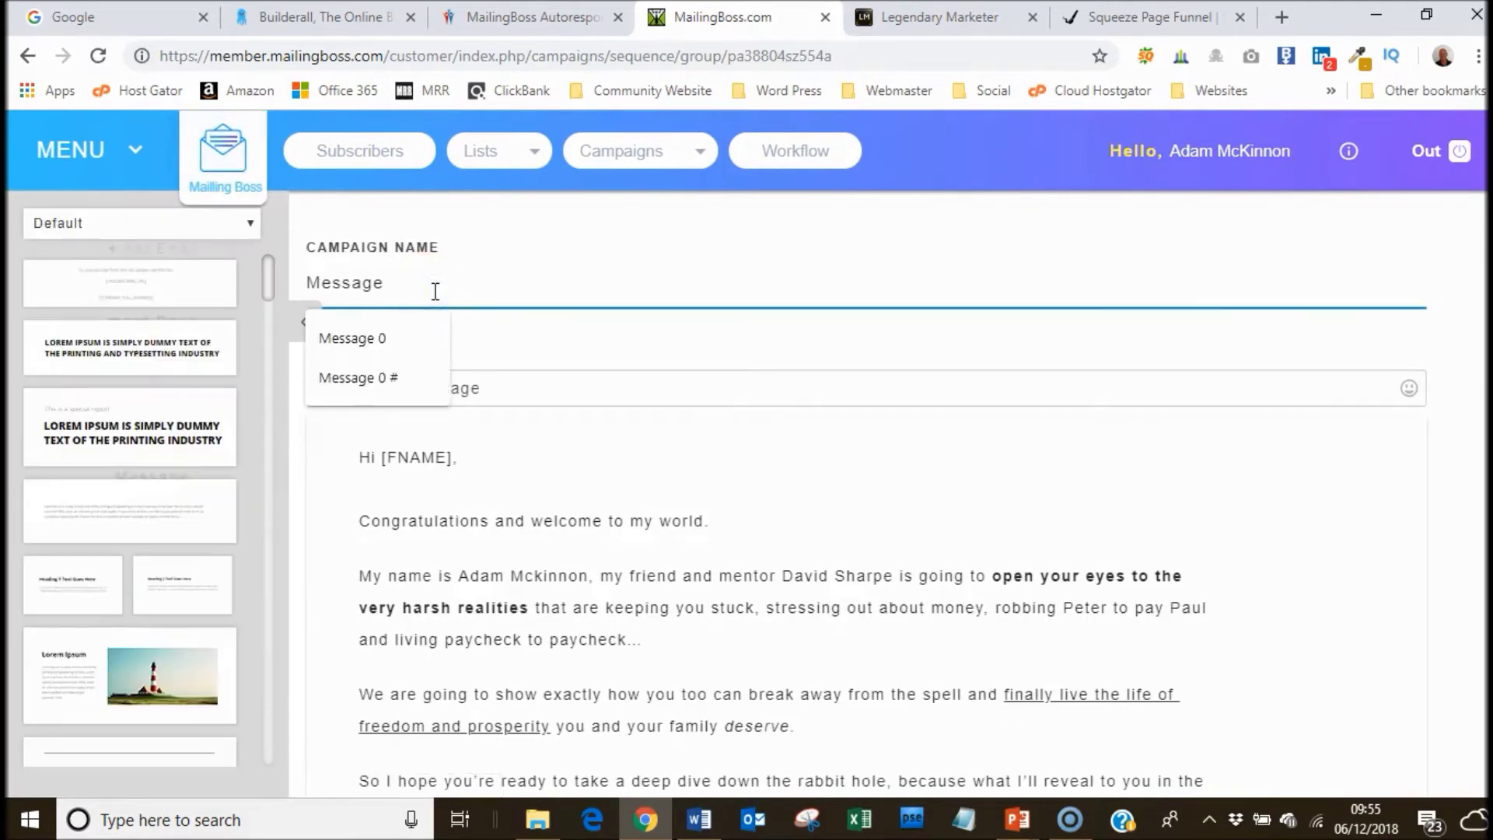
{"action": "type", "text": "1"}
{"action": "left_click", "coordinate": [306, 321]}
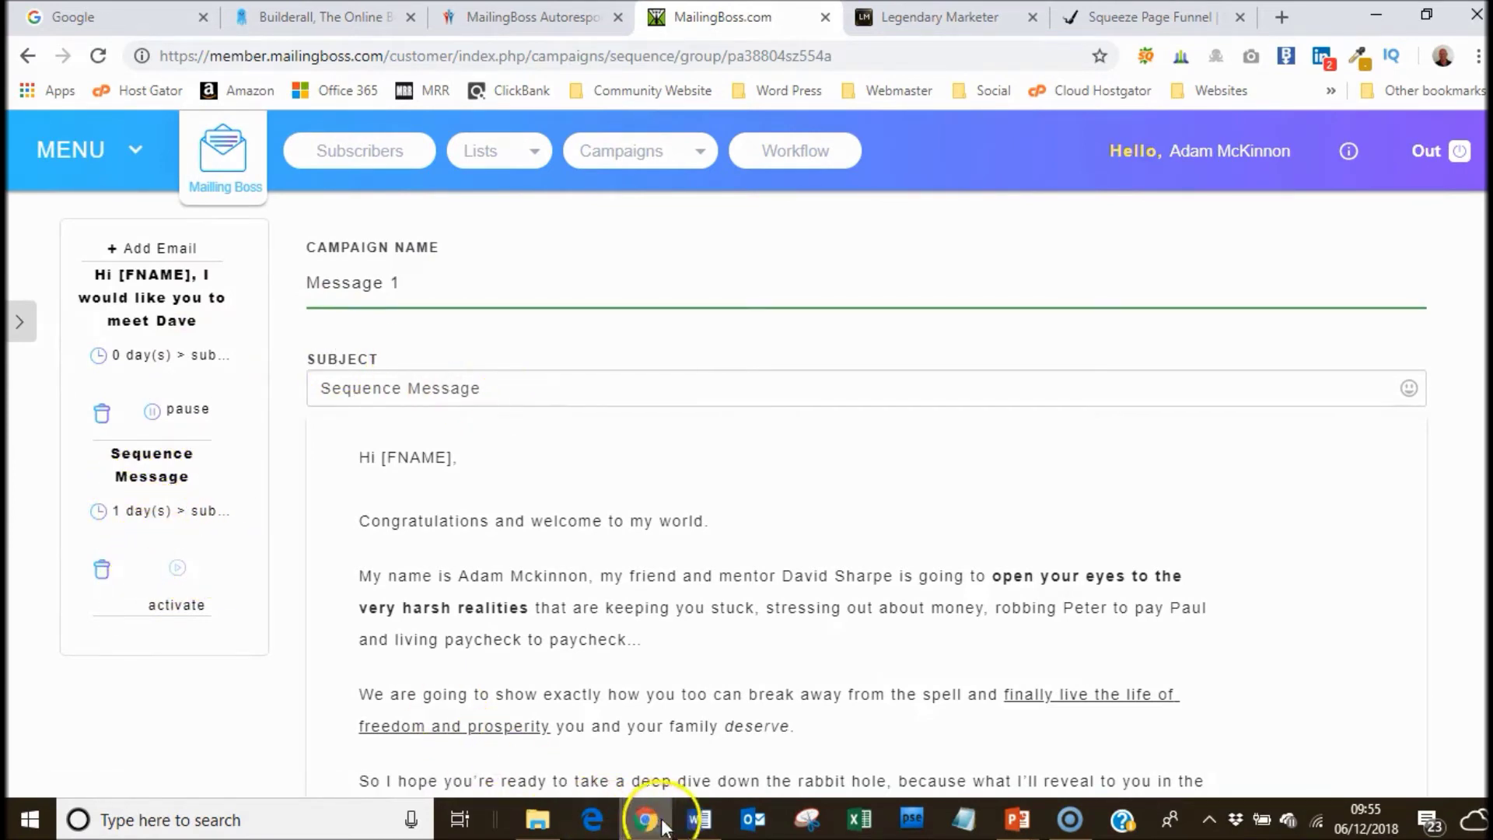
Copy Email 2's subject line 'You got PLAYED [Firstname]' from the Word follow-up emails document.
{"action": "left_click", "coordinate": [699, 819]}
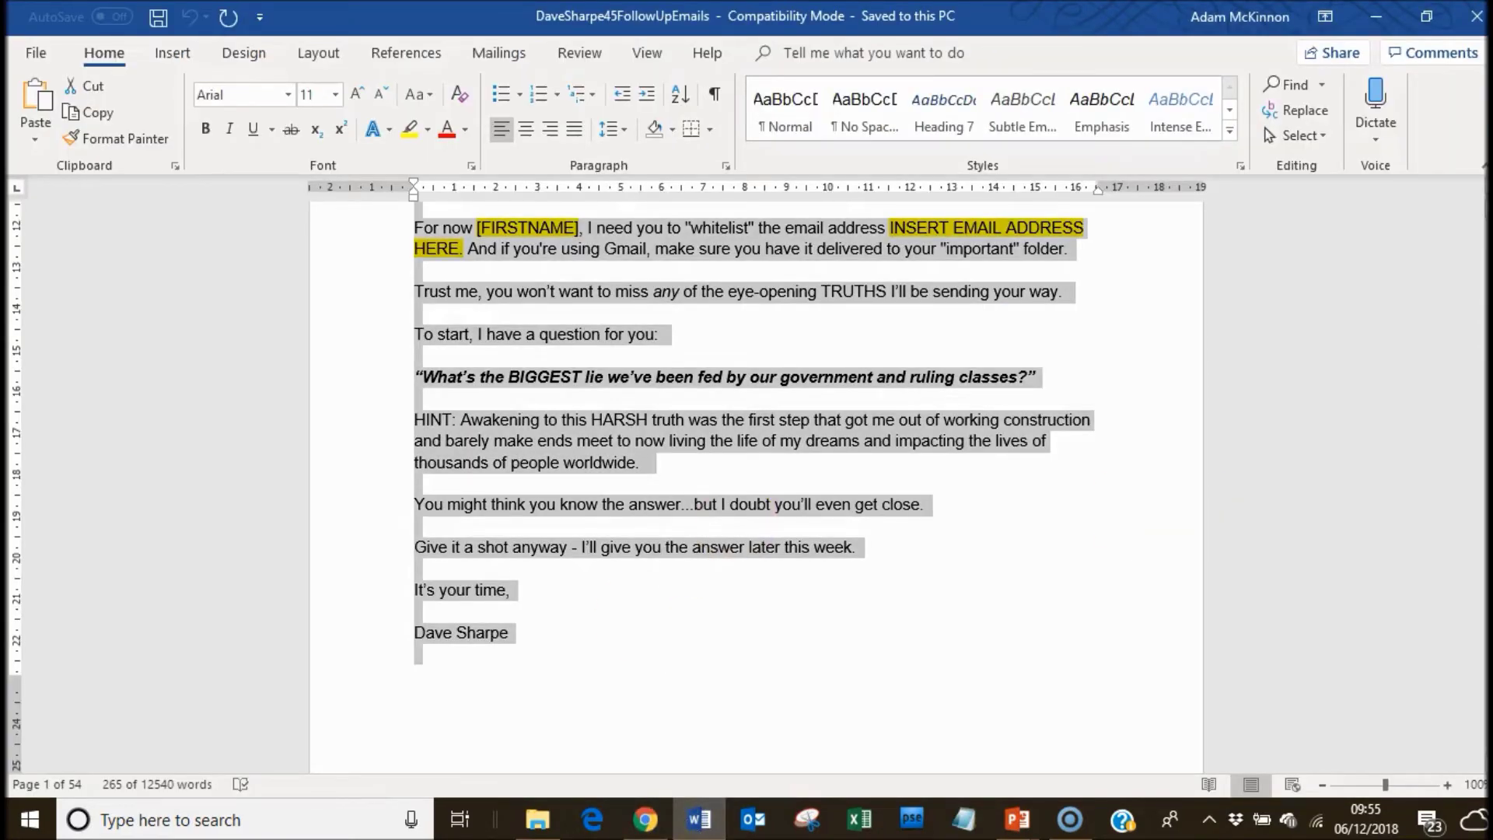
{"action": "scroll", "coordinate": [756, 482], "scroll_direction": "down", "scroll_amount": 4}
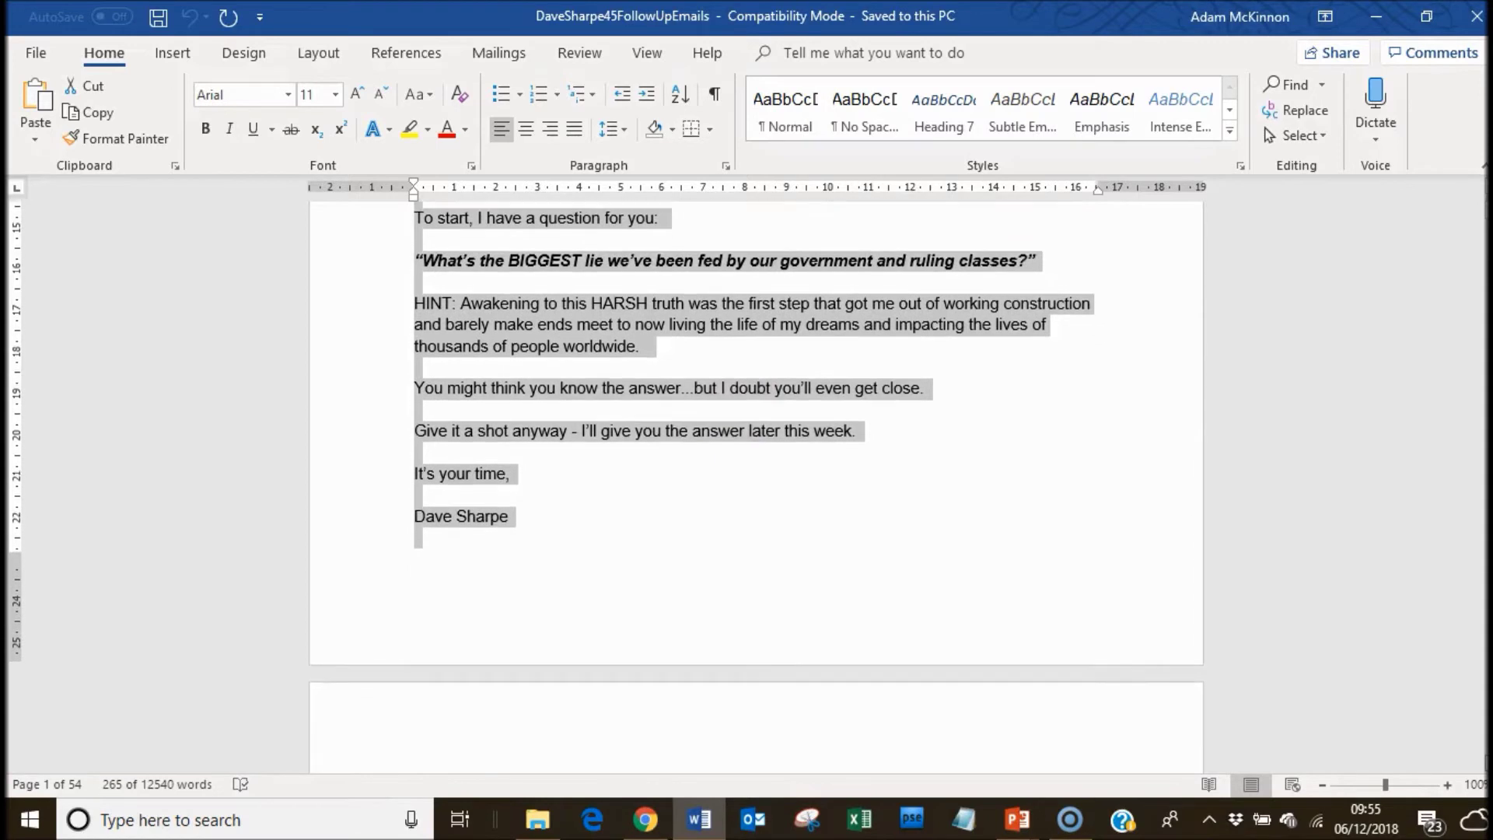
{"action": "scroll", "coordinate": [756, 482], "scroll_direction": "down", "scroll_amount": 5}
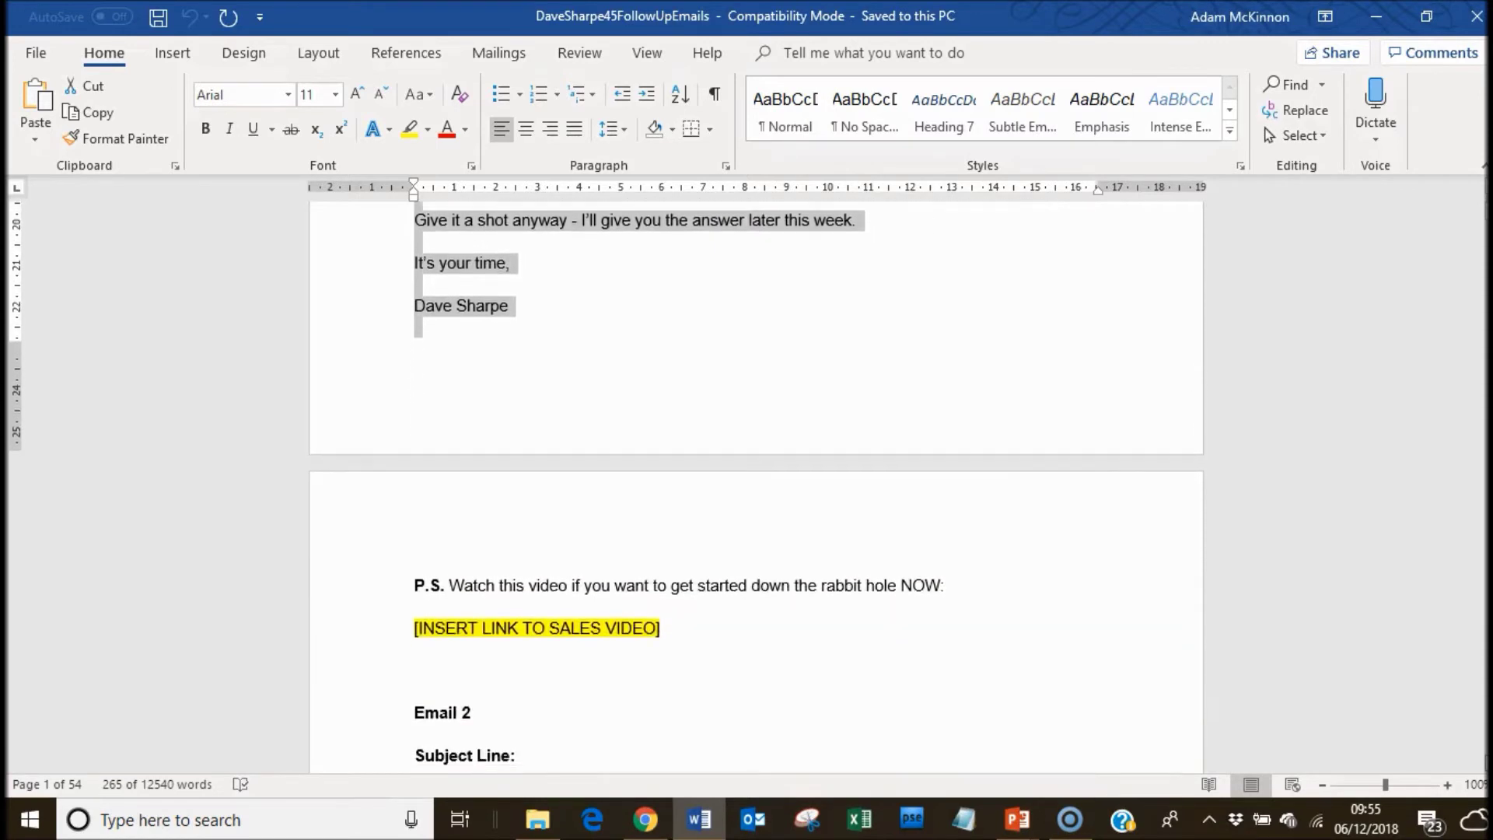
{"action": "scroll", "coordinate": [682, 446], "scroll_direction": "down", "scroll_amount": 4}
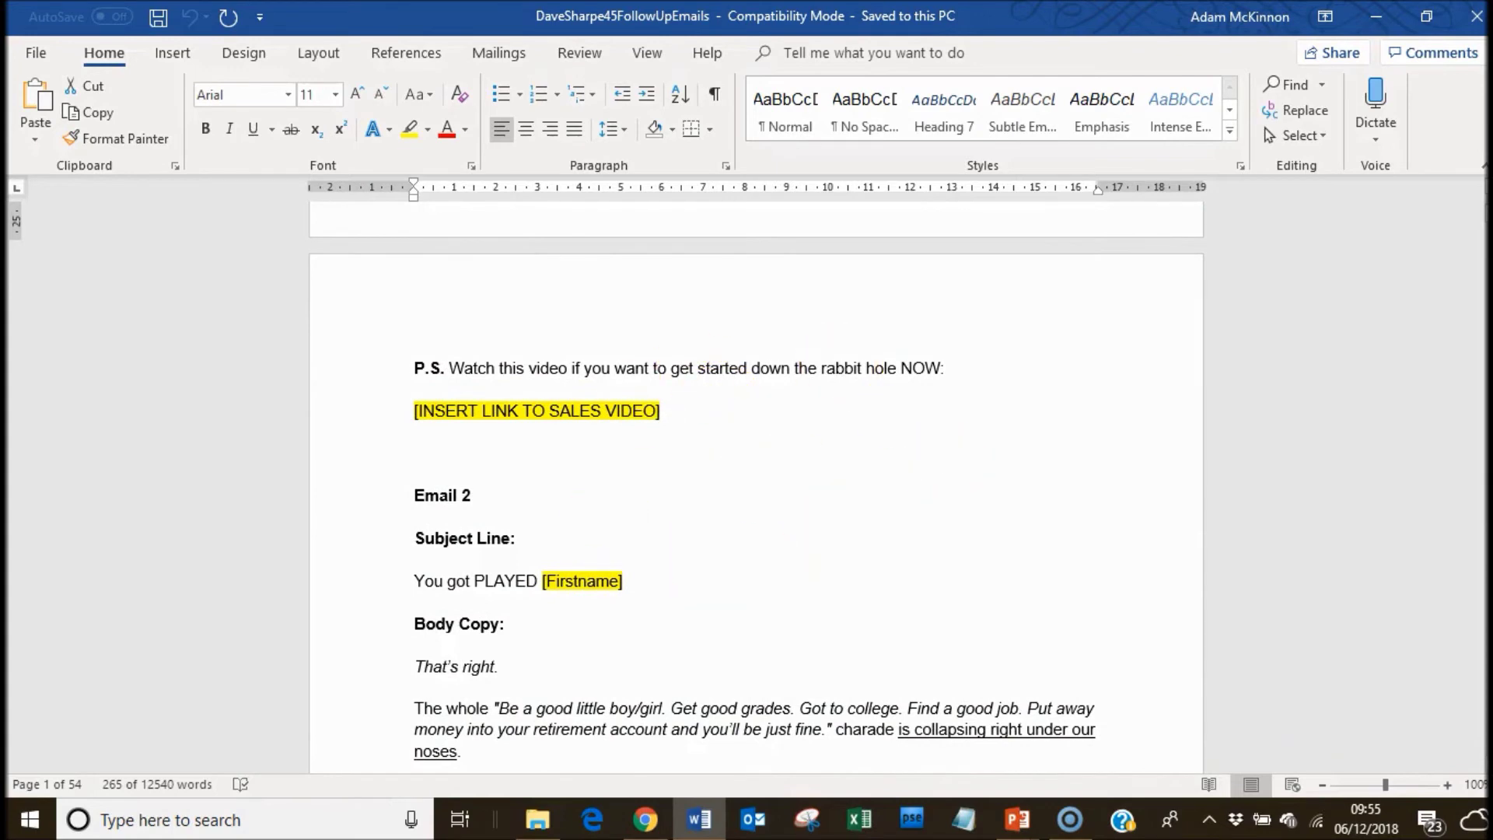
{"action": "scroll", "coordinate": [755, 482], "scroll_direction": "down", "scroll_amount": 5}
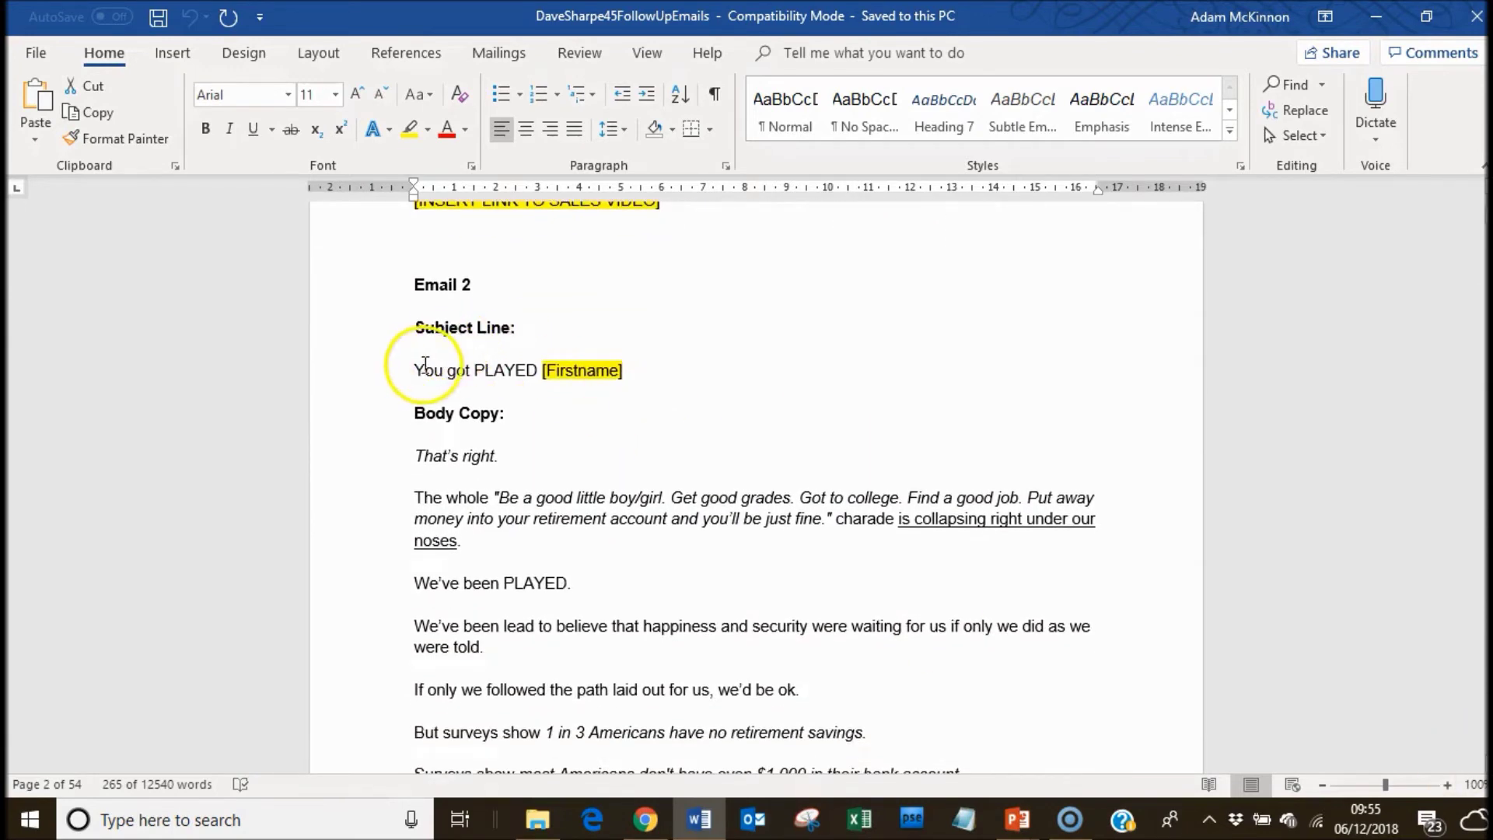
{"action": "left_click_drag", "start_coordinate": [418, 368], "coordinate": [499, 366]}
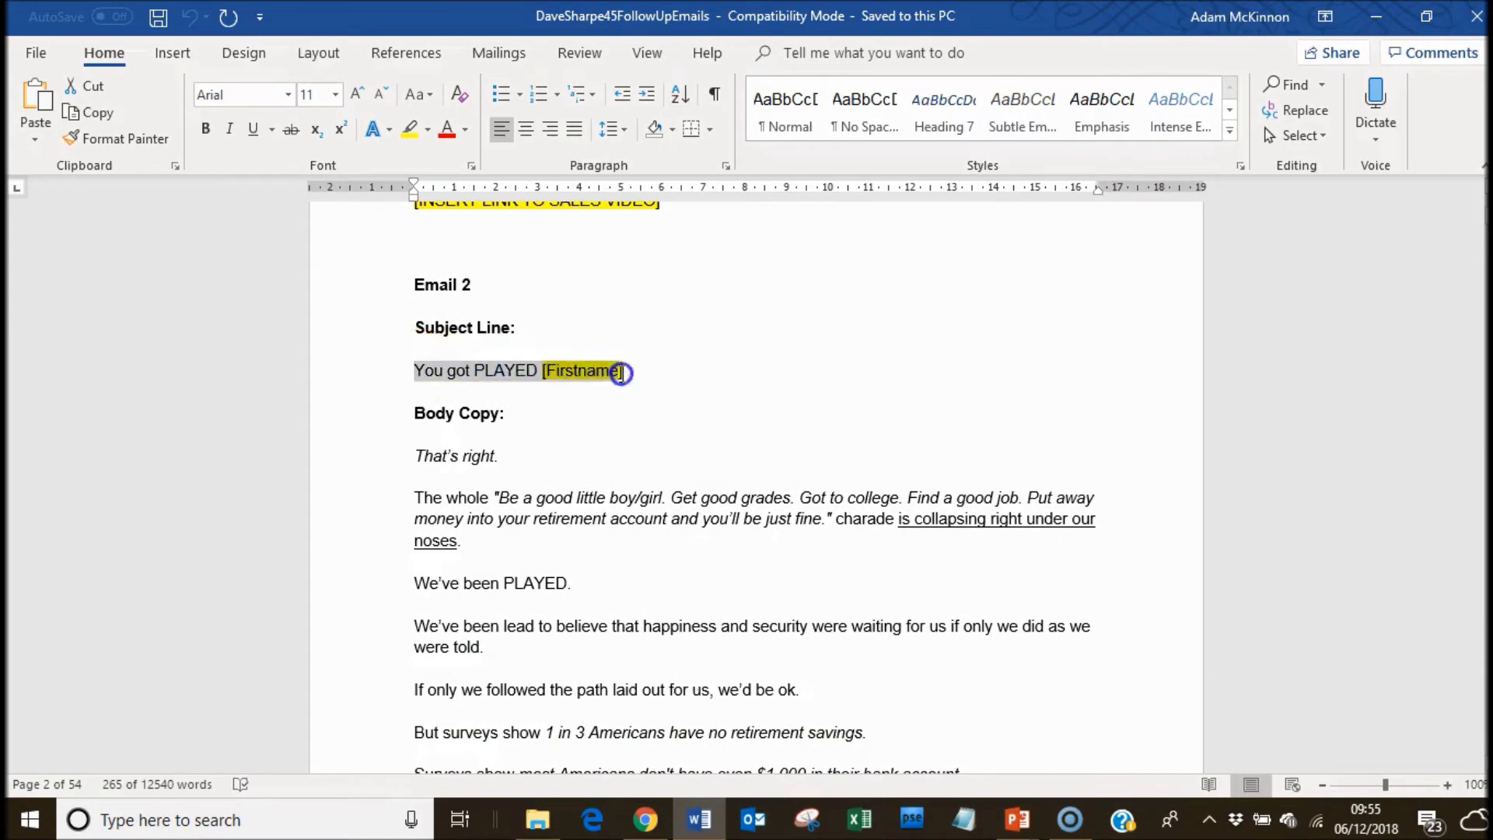
{"action": "right_click", "coordinate": [621, 374]}
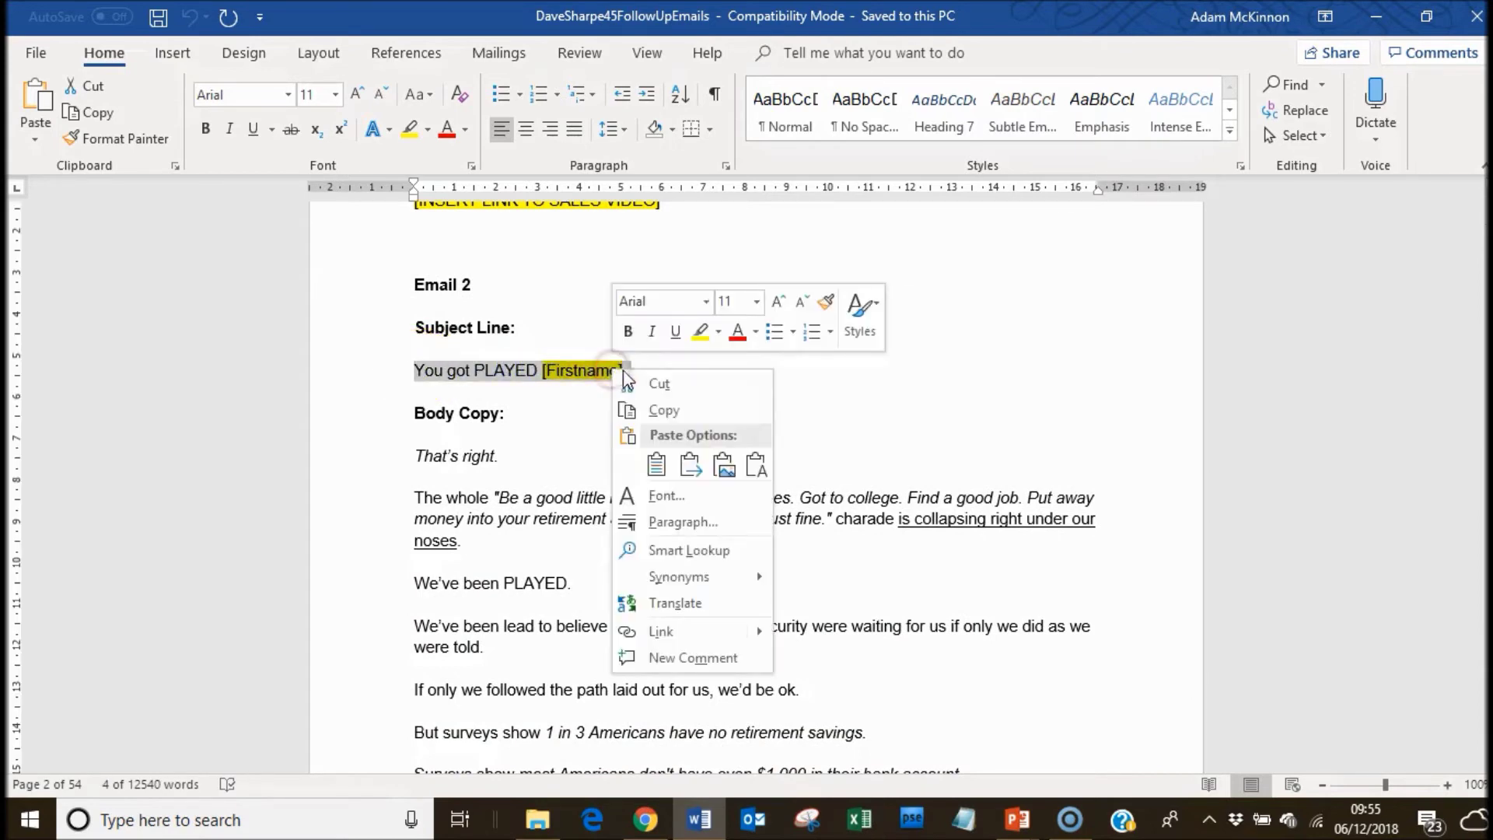
{"action": "left_click", "coordinate": [660, 412]}
{"action": "left_click", "coordinate": [645, 820]}
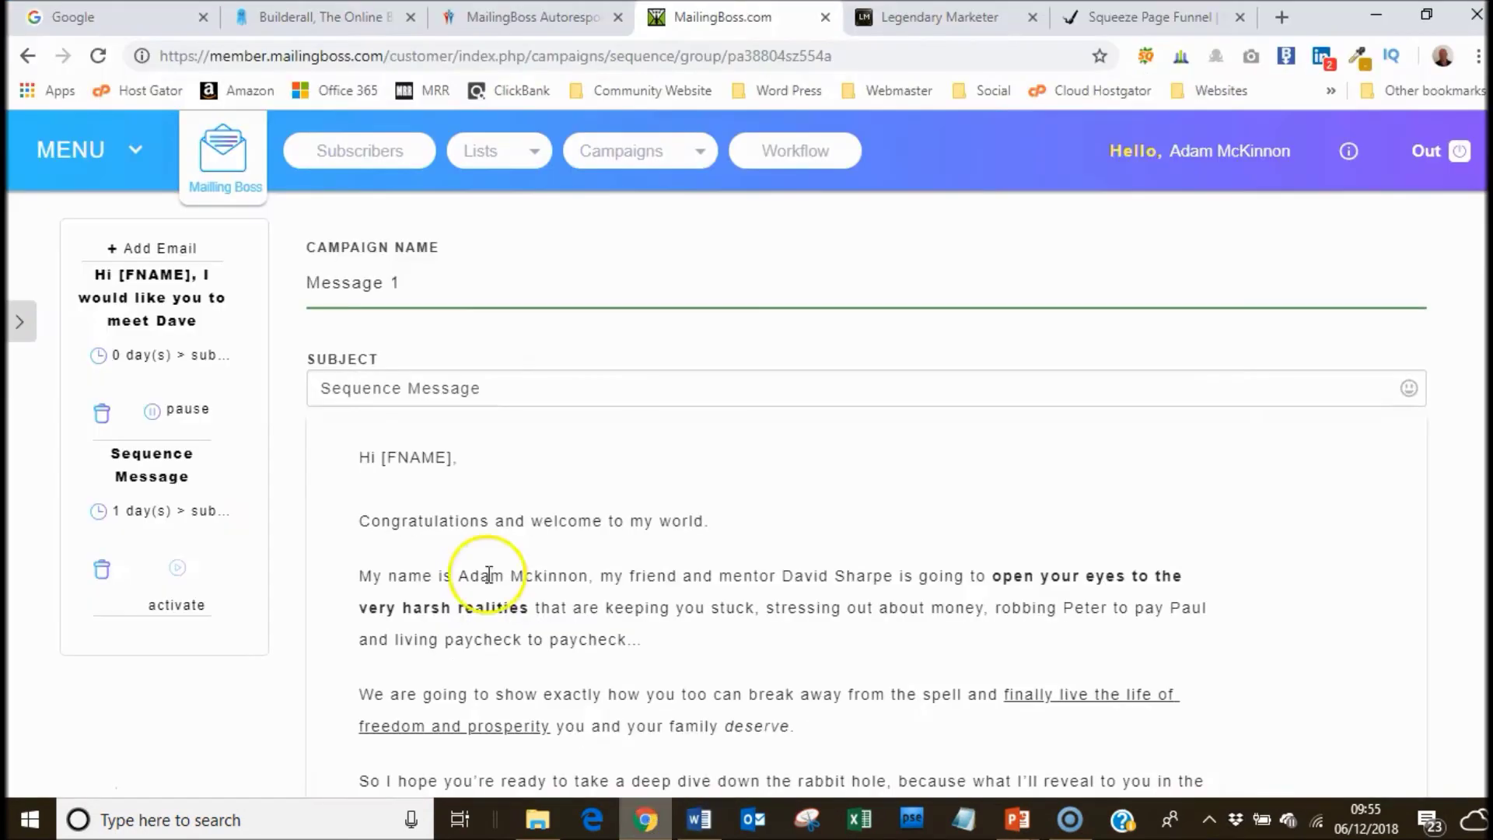
Paste the Word subject over 'Sequence Message' and edit it to 'Hey [FNAME], You got PLAYED!!'.
{"action": "right_click", "coordinate": [453, 397]}
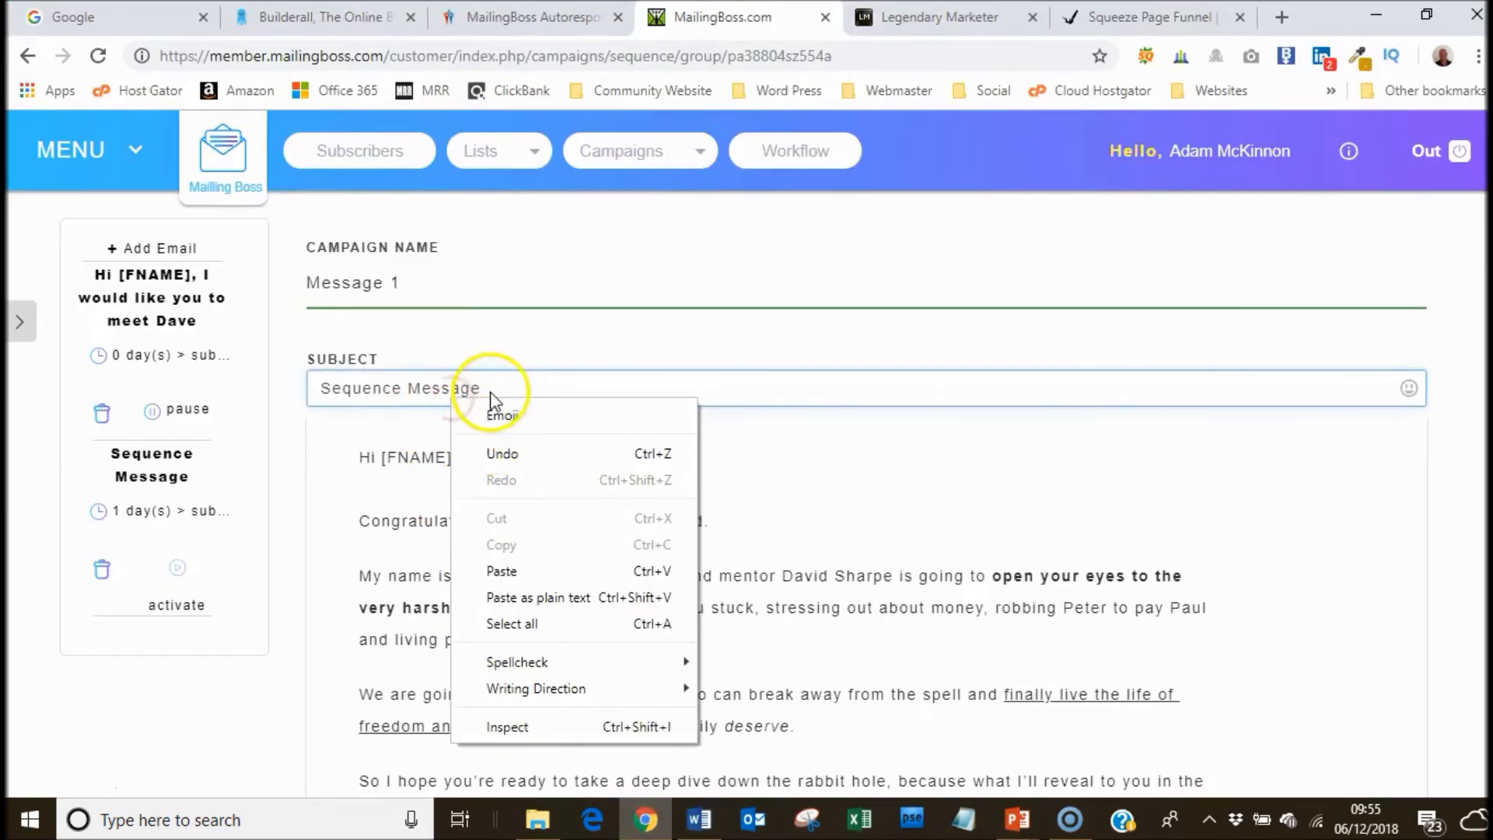
{"action": "left_click", "coordinate": [446, 386]}
{"action": "left_click_drag", "start_coordinate": [482, 387], "coordinate": [311, 385]}
{"action": "right_click", "coordinate": [342, 386]}
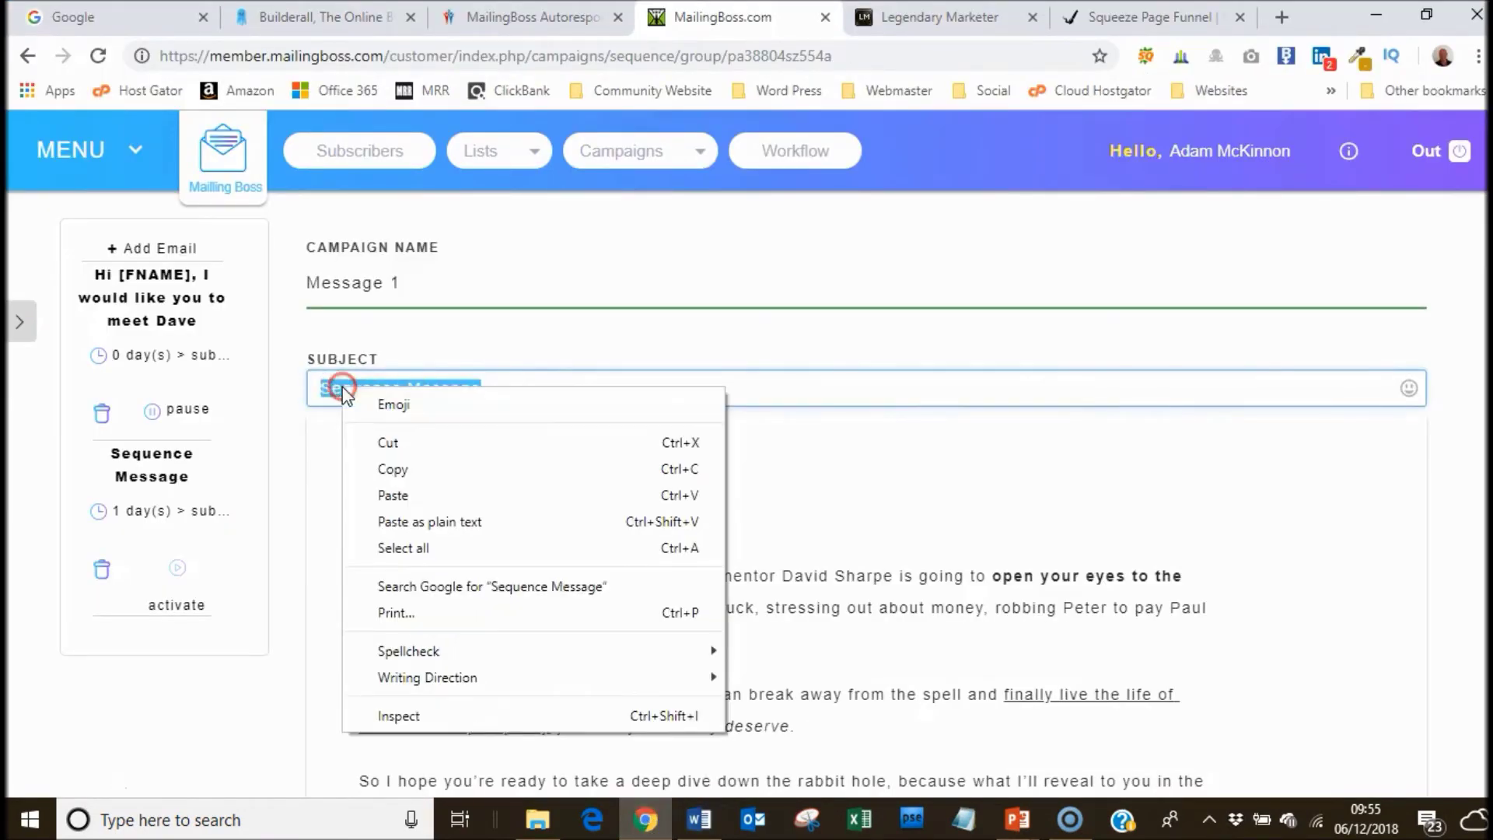
{"action": "left_click", "coordinate": [398, 492]}
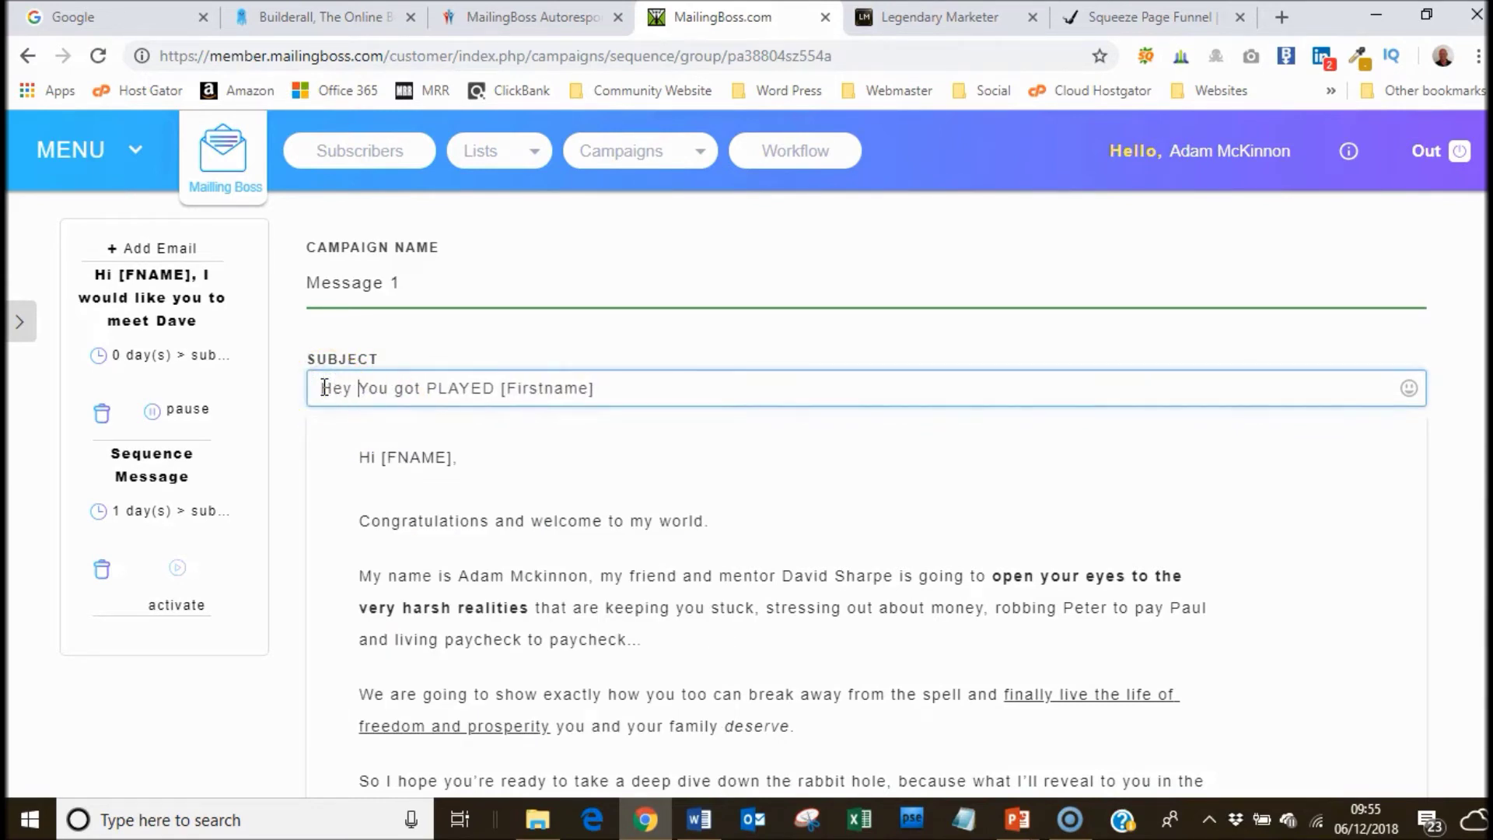
{"action": "type", "text": "NAME],"}
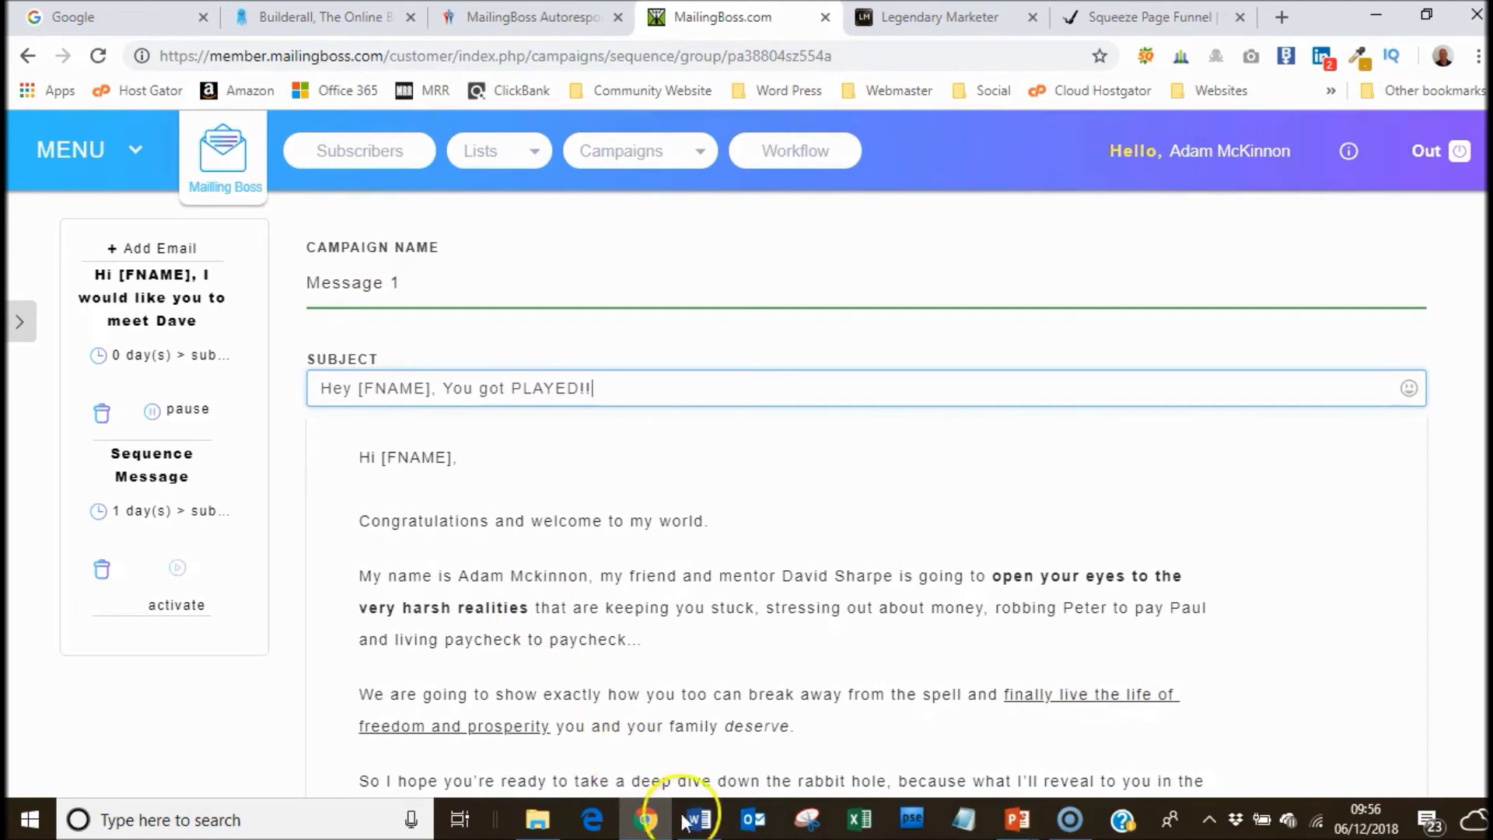
Copy Email 2's body, from 'That's right.' to the Dave Sharpe sign-off, out of Word.
{"action": "mouse_move", "coordinate": [703, 820]}
{"action": "left_click", "coordinate": [698, 723]}
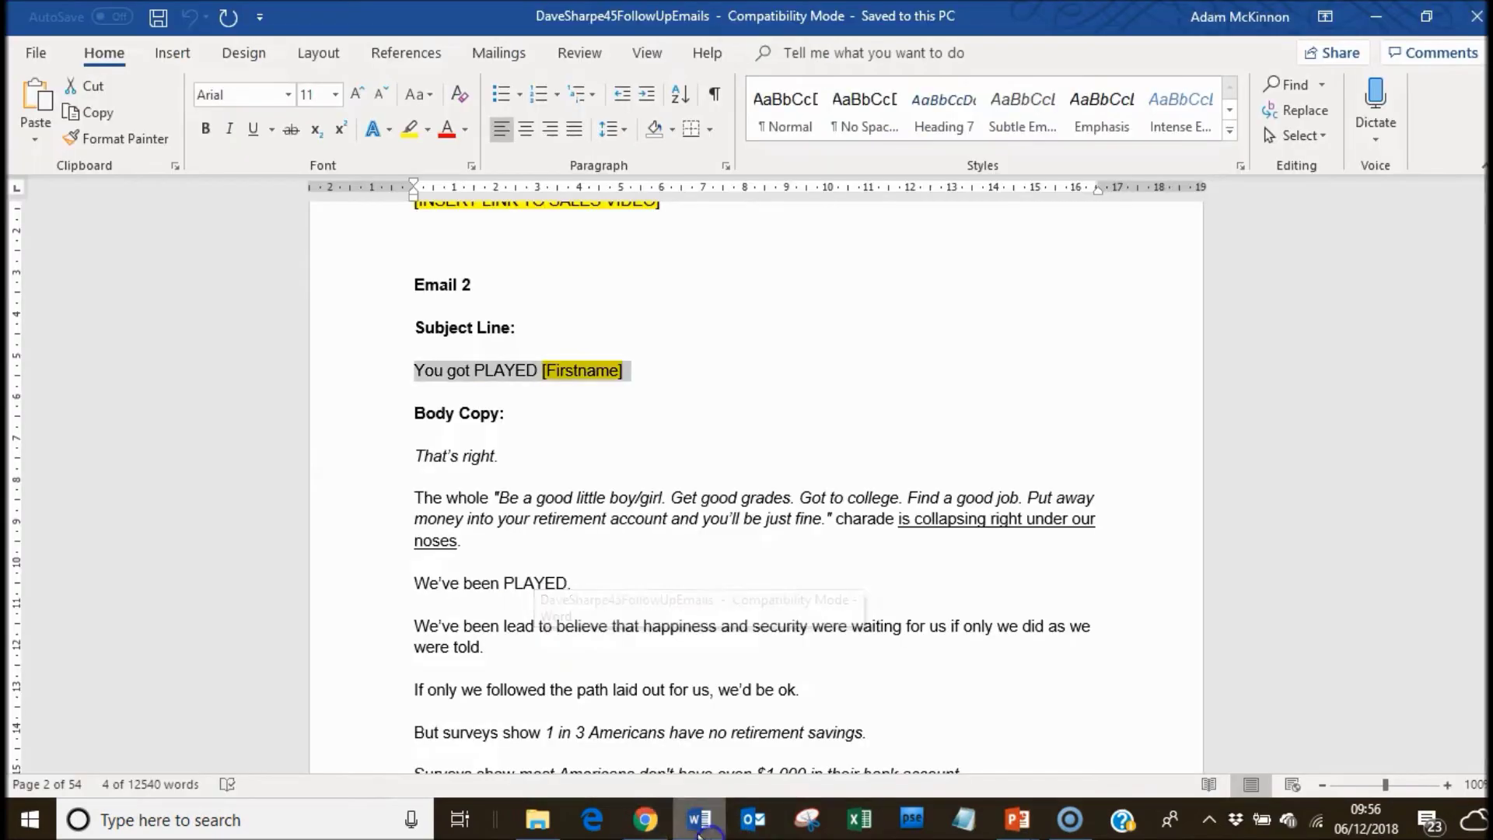
{"action": "left_click_drag", "start_coordinate": [418, 457], "coordinate": [538, 719]}
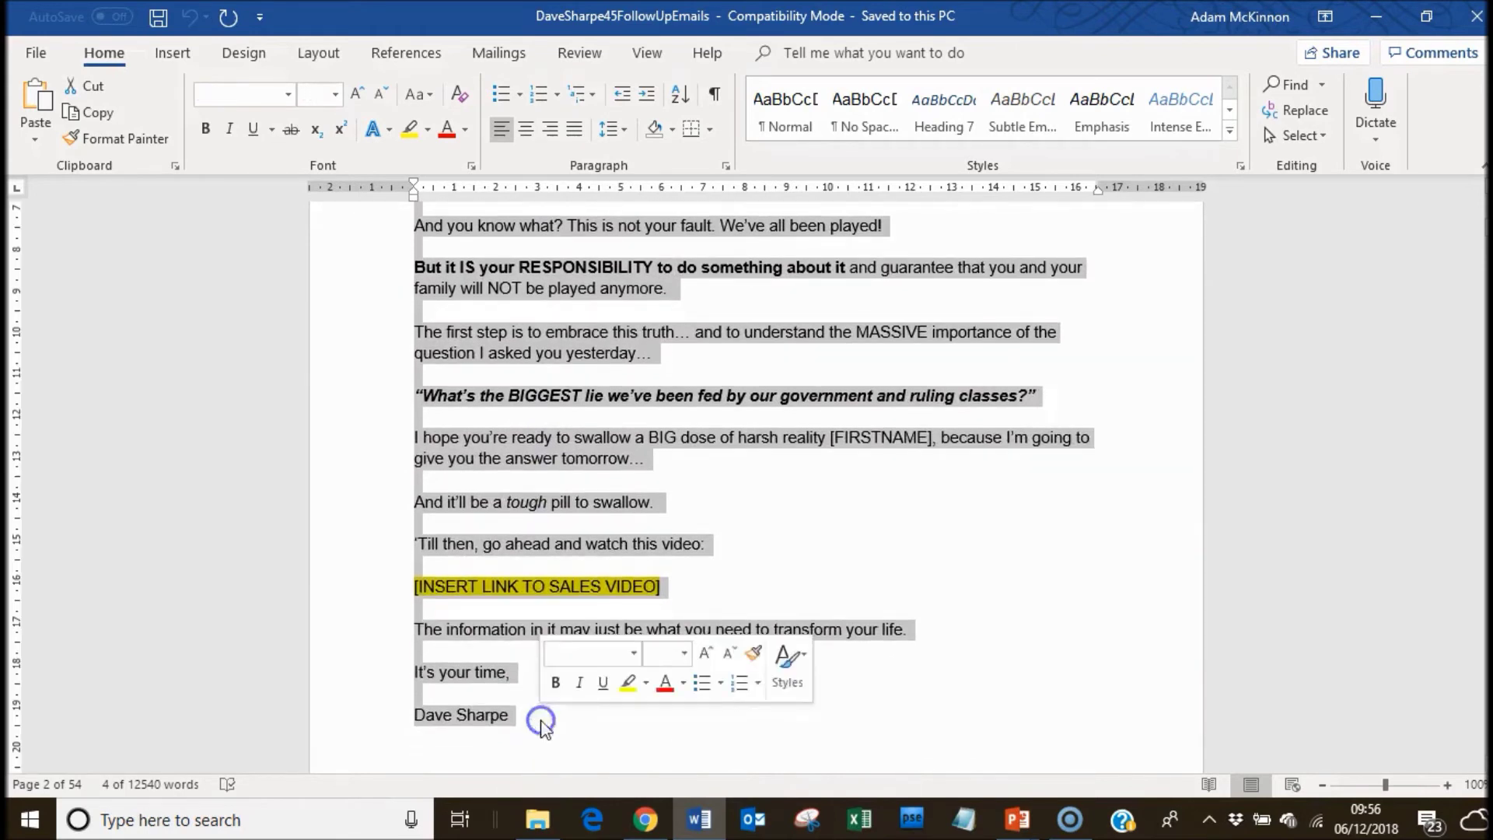
{"action": "right_click", "coordinate": [489, 673]}
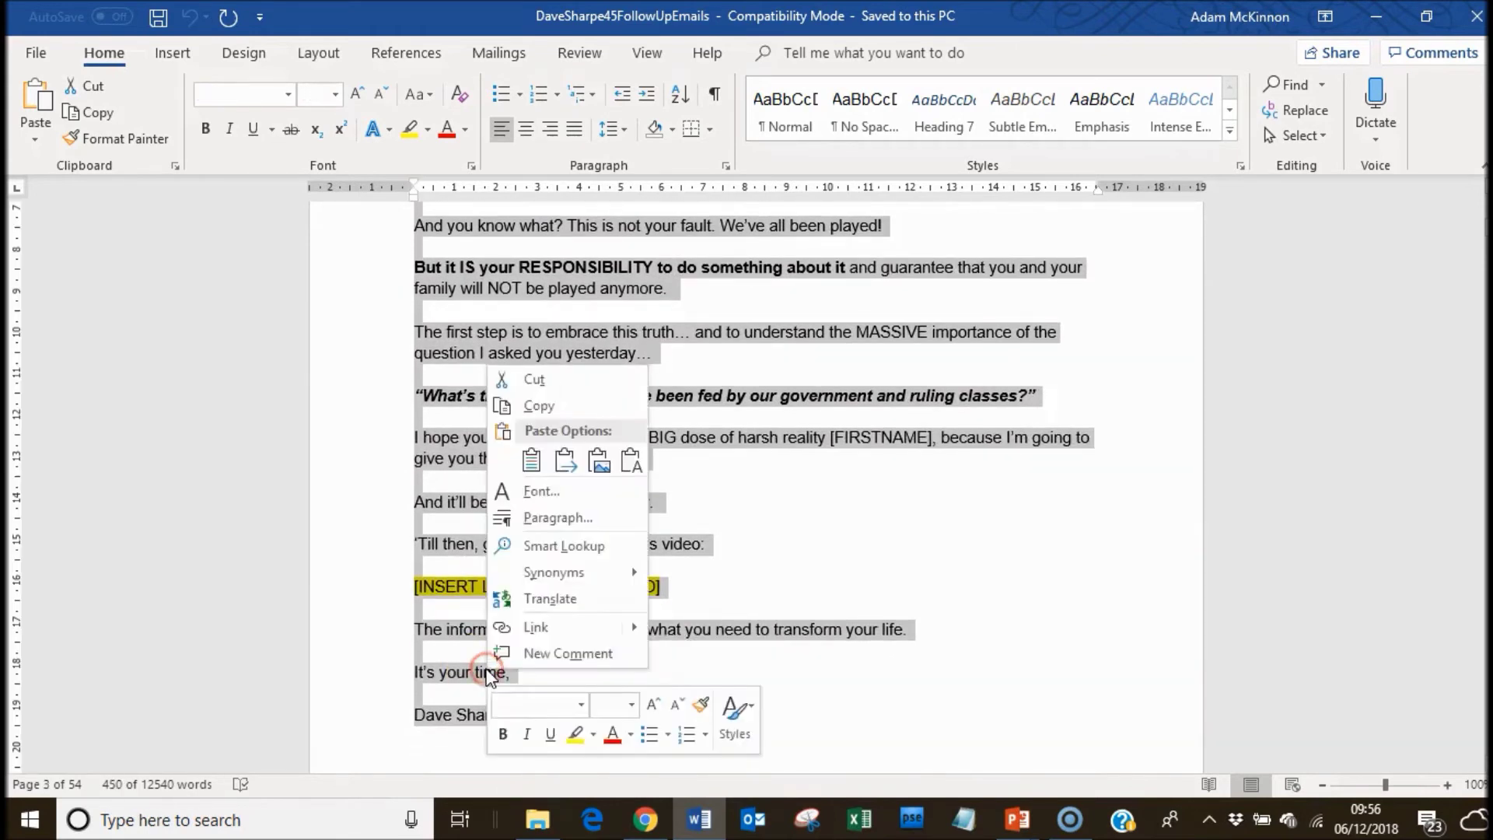
{"action": "left_click", "coordinate": [545, 406]}
{"action": "left_click", "coordinate": [645, 820]}
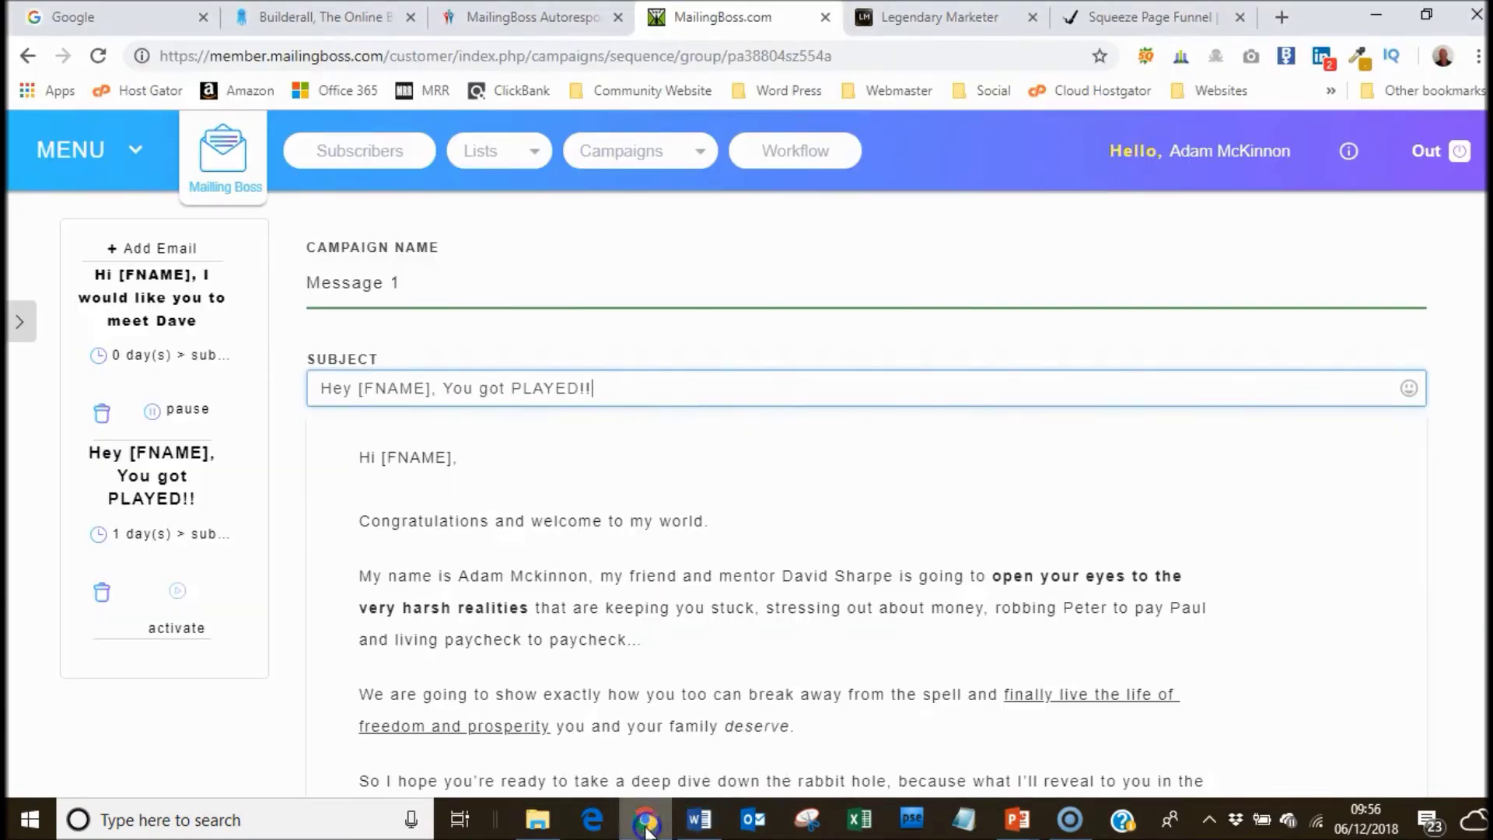
Paste the Email 2 body over the old welcome text in Message 1.
{"action": "left_click", "coordinate": [366, 459]}
{"action": "left_click_drag", "start_coordinate": [362, 521], "coordinate": [623, 434]}
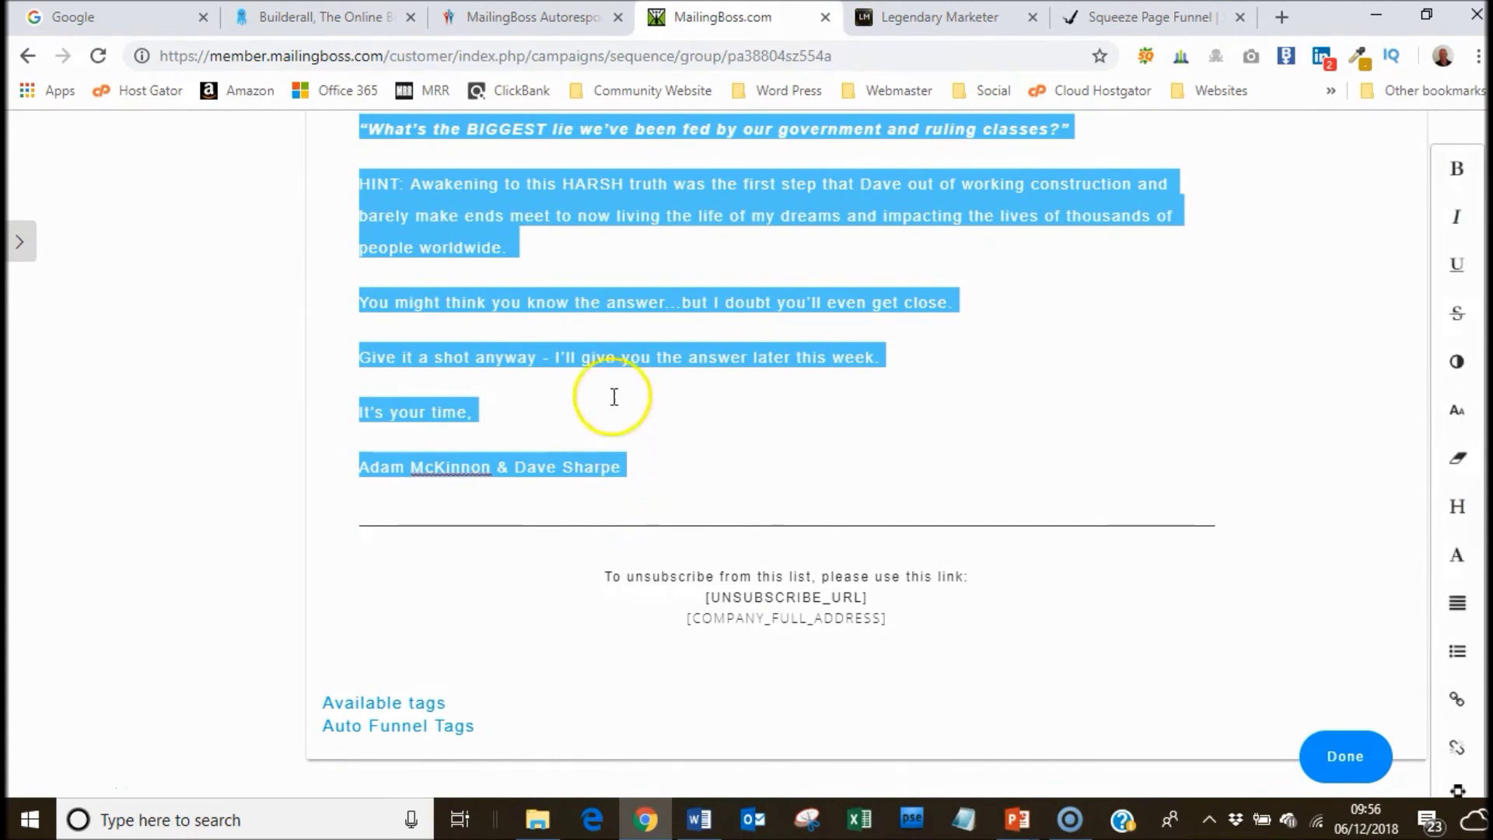
{"action": "right_click", "coordinate": [612, 358]}
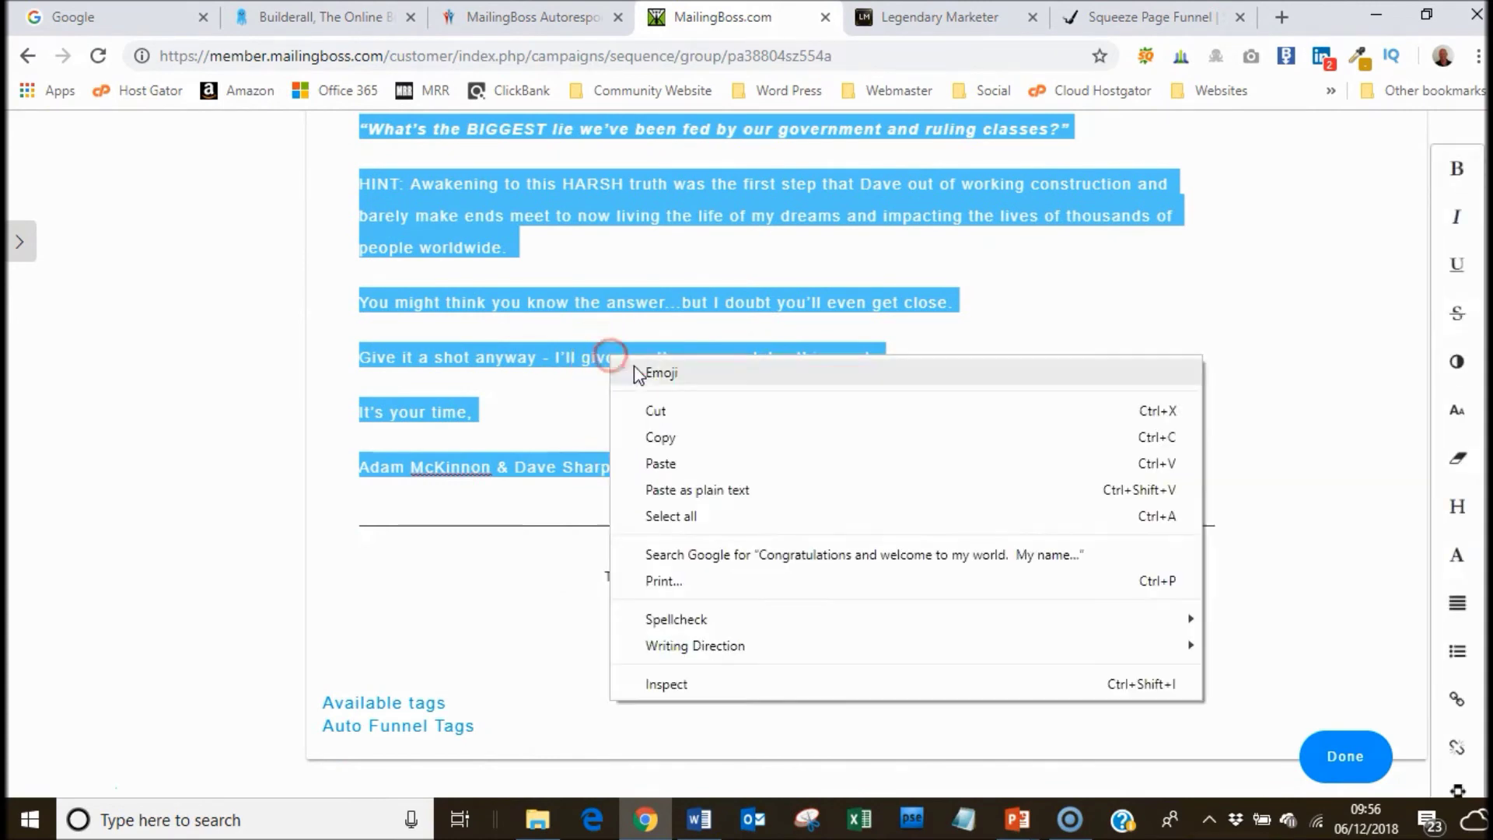
{"action": "left_click", "coordinate": [654, 446]}
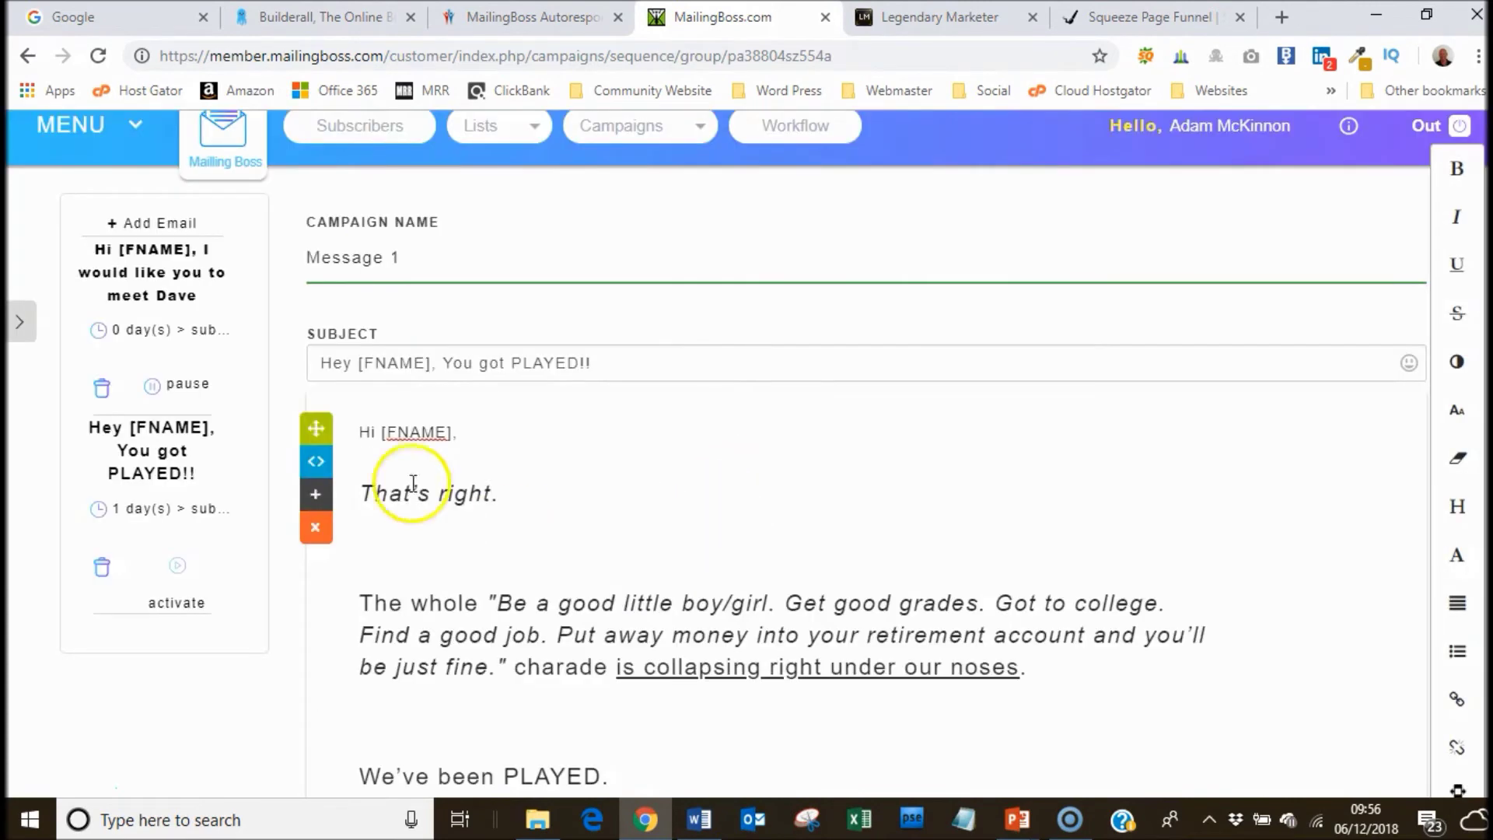
Reduce the pasted body text to a smaller font size.
{"action": "left_click_drag", "start_coordinate": [360, 493], "coordinate": [800, 517]}
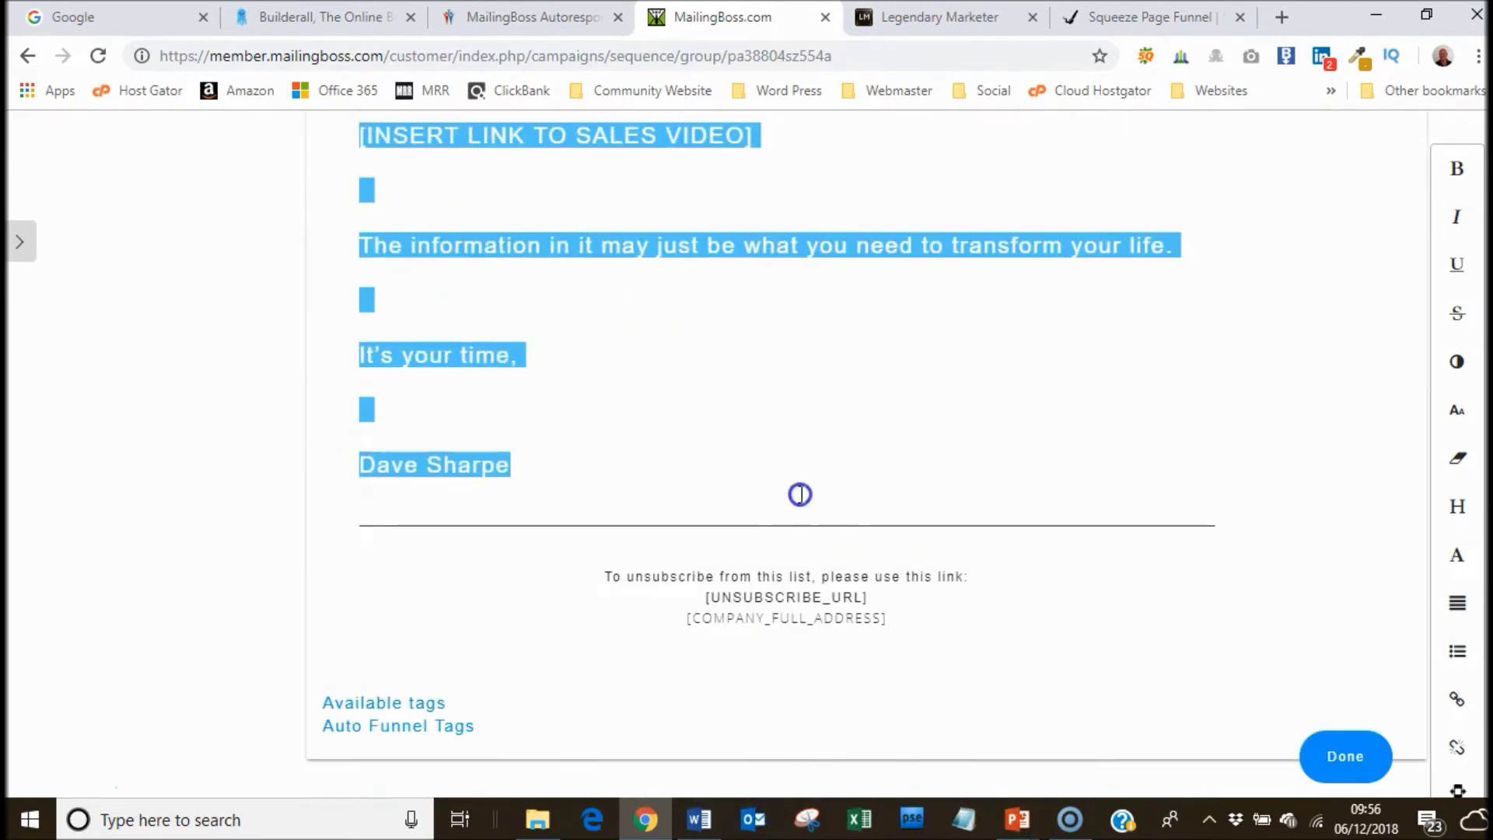
{"action": "left_click", "coordinate": [1455, 412]}
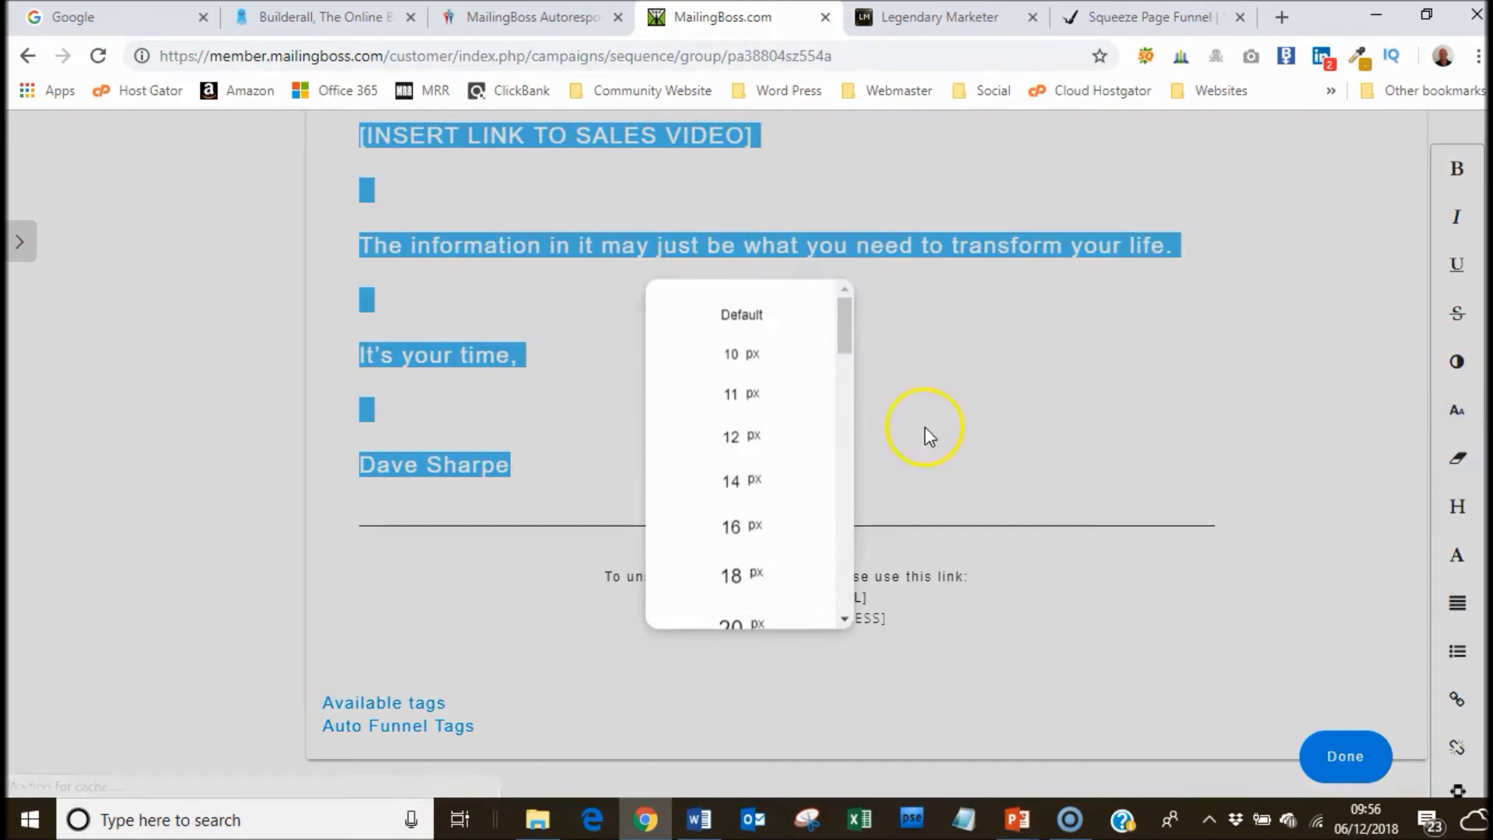
{"action": "left_click", "coordinate": [740, 481]}
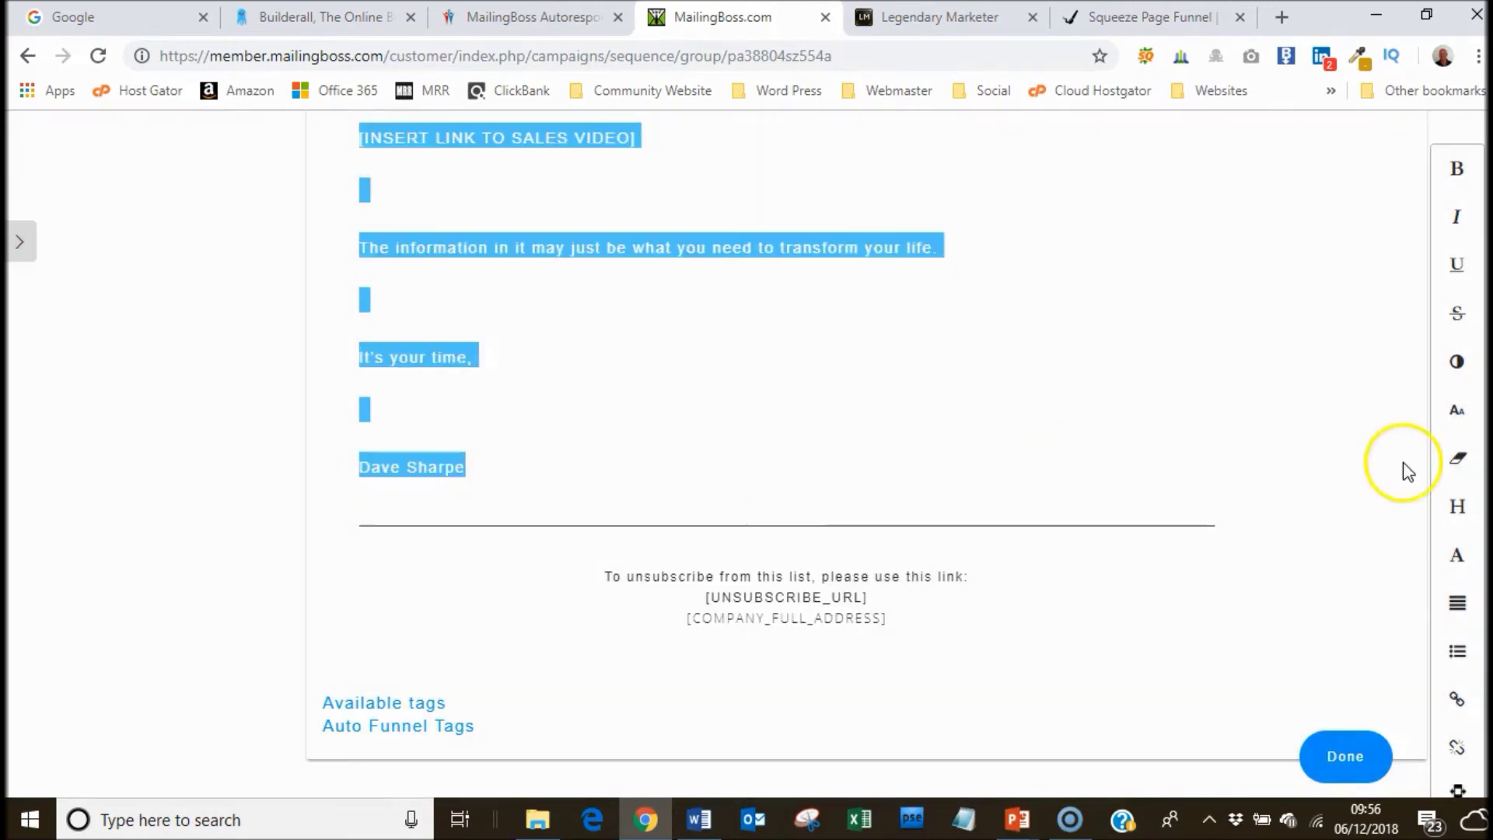
{"action": "scroll", "coordinate": [746, 451], "scroll_direction": "up", "scroll_amount": 20}
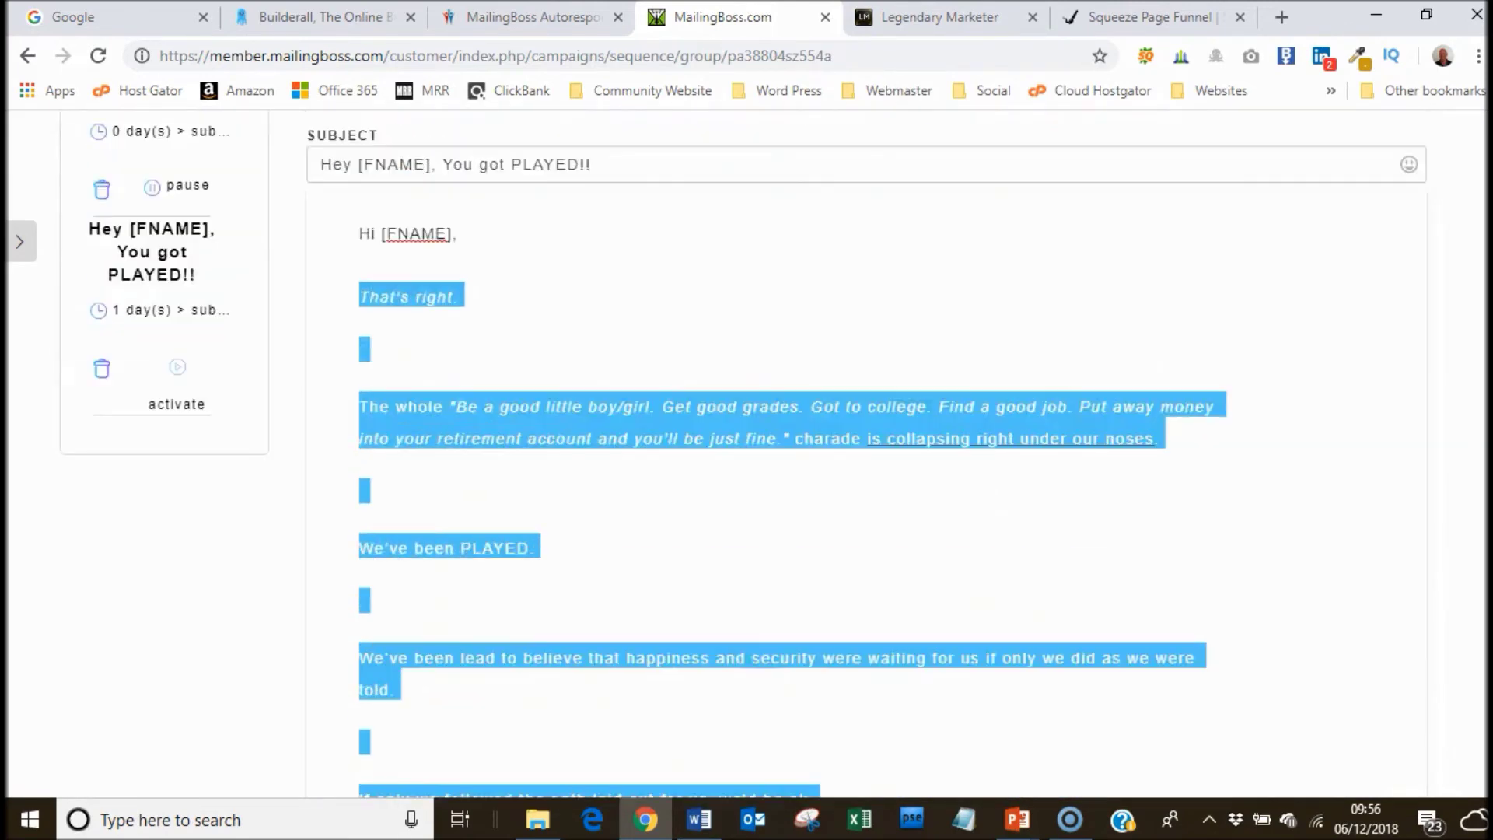
{"action": "scroll", "coordinate": [746, 466], "scroll_direction": "down", "scroll_amount": 2}
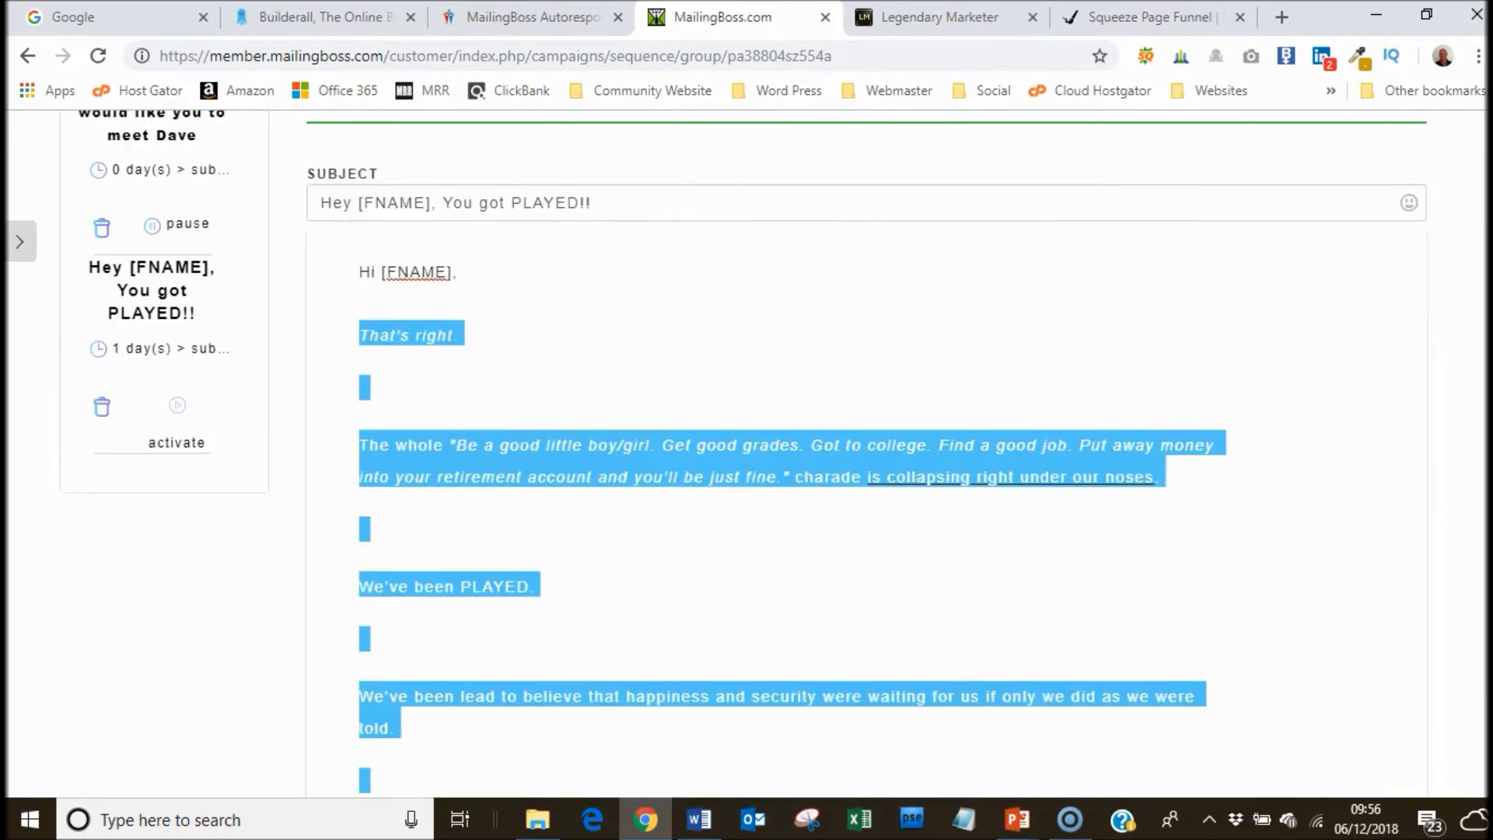
Delete the blank lines between paragraphs from 'That's right.' down to 'Not when millions'.
{"action": "left_click", "coordinate": [363, 370]}
{"action": "key", "text": "Delete"}
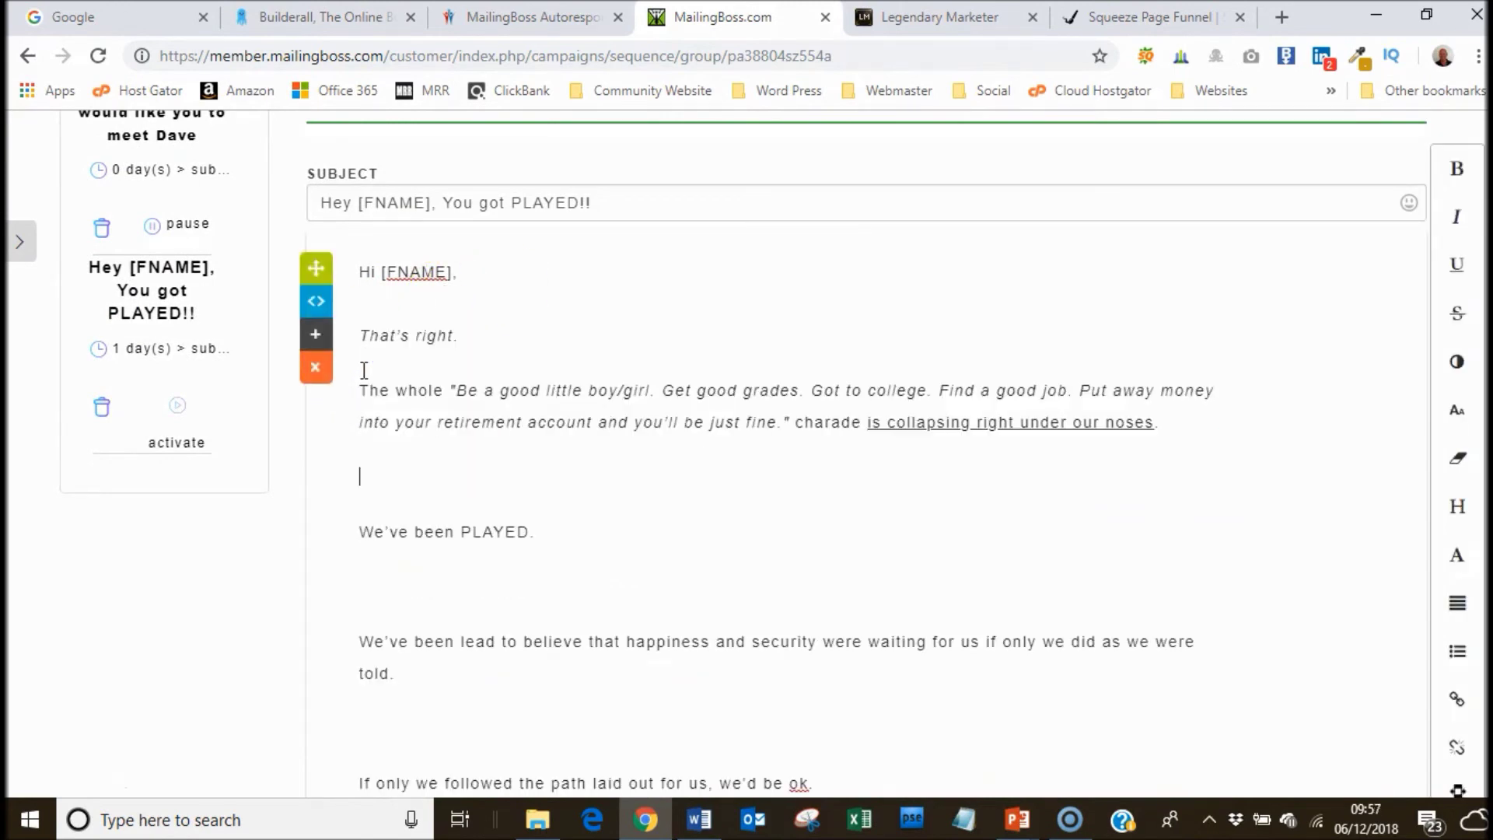
{"action": "key", "text": "Delete"}
{"action": "key", "text": "Delete"}
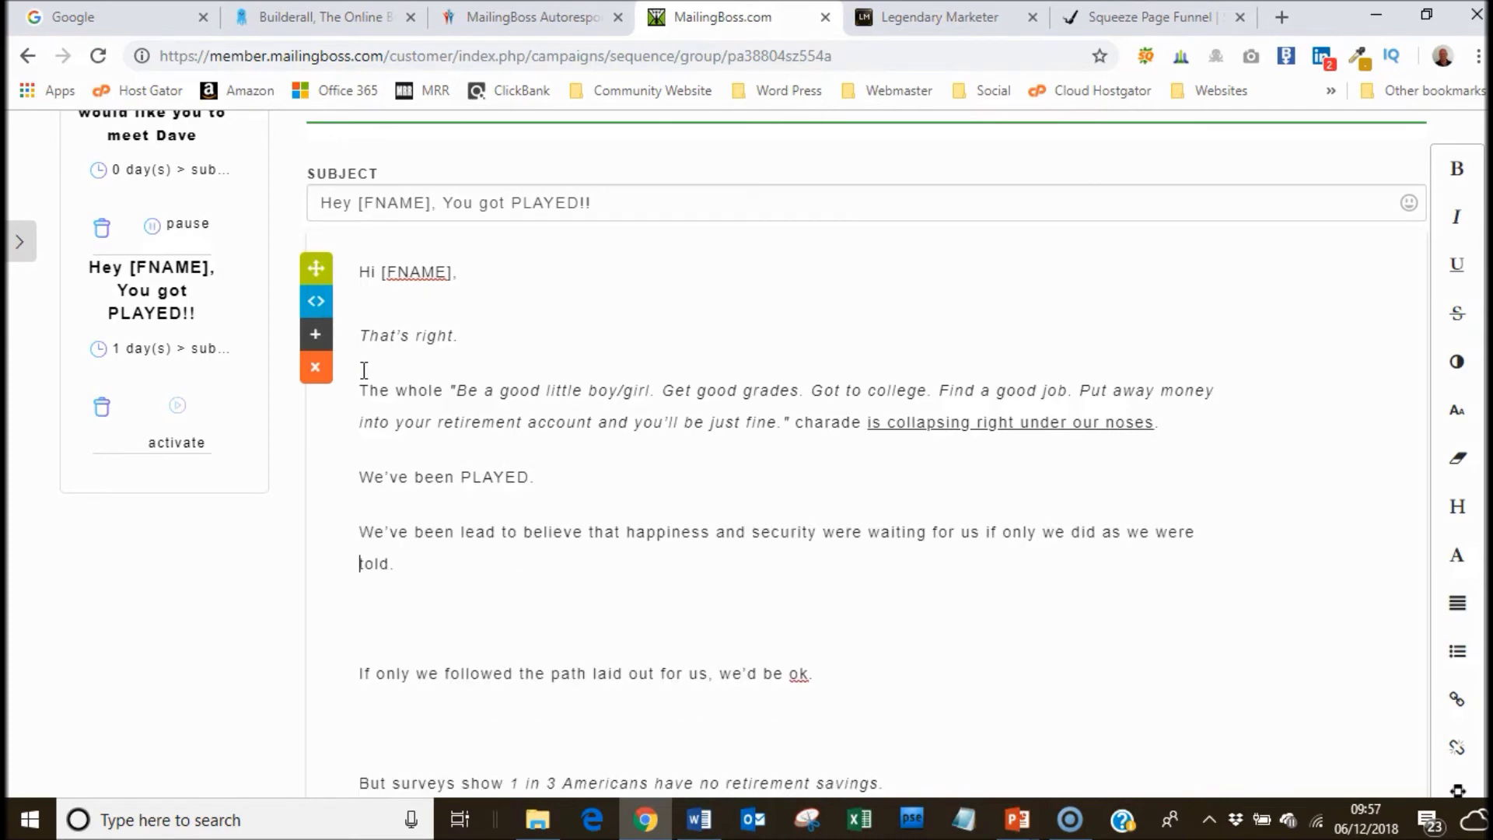
{"action": "key", "text": "Delete"}
{"action": "key", "text": "Down"}
{"action": "key", "text": "Delete"}
{"action": "key", "text": "Down"}
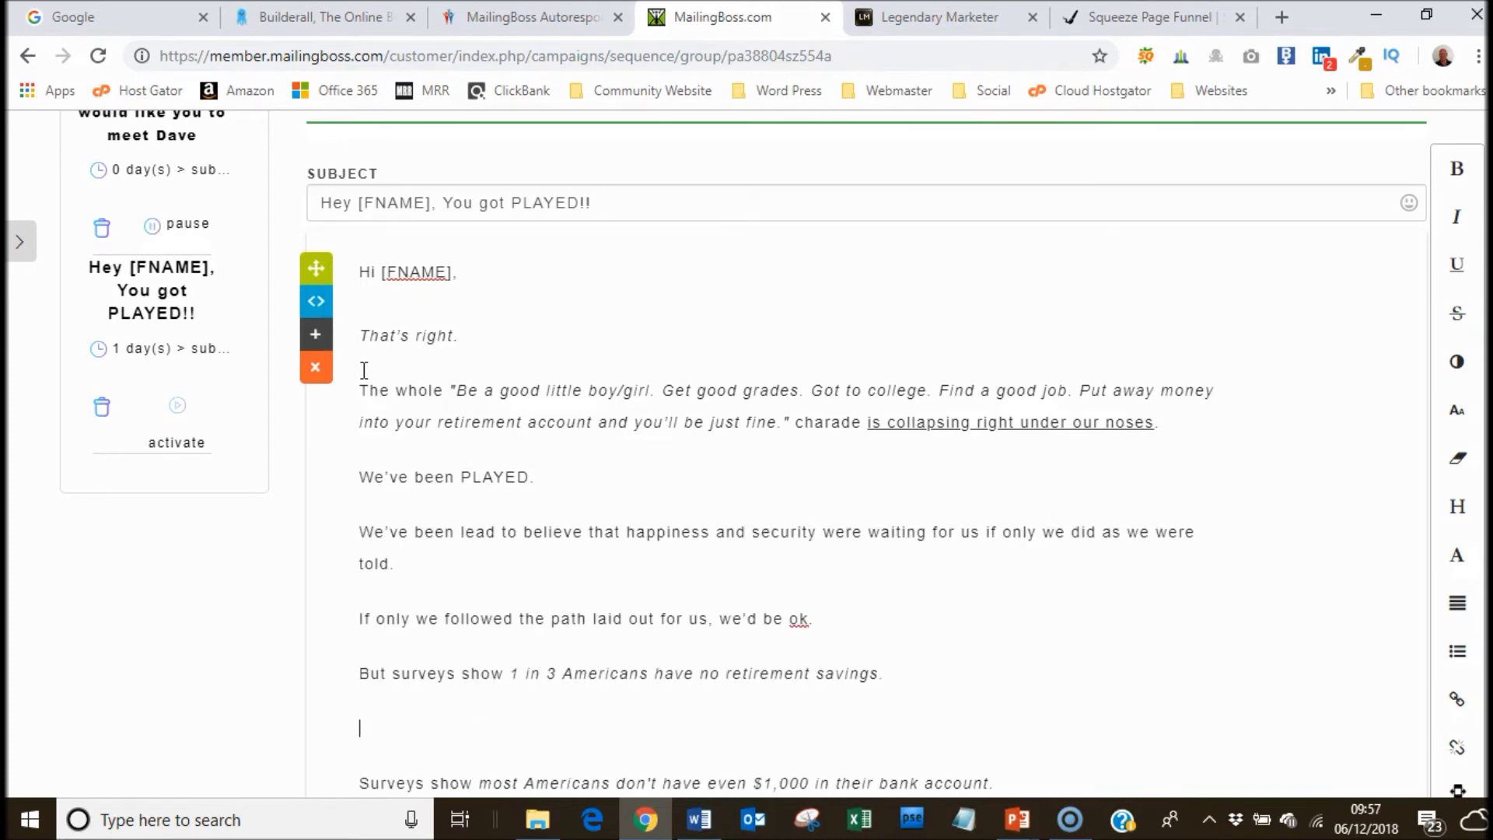
{"action": "key", "text": "Delete"}
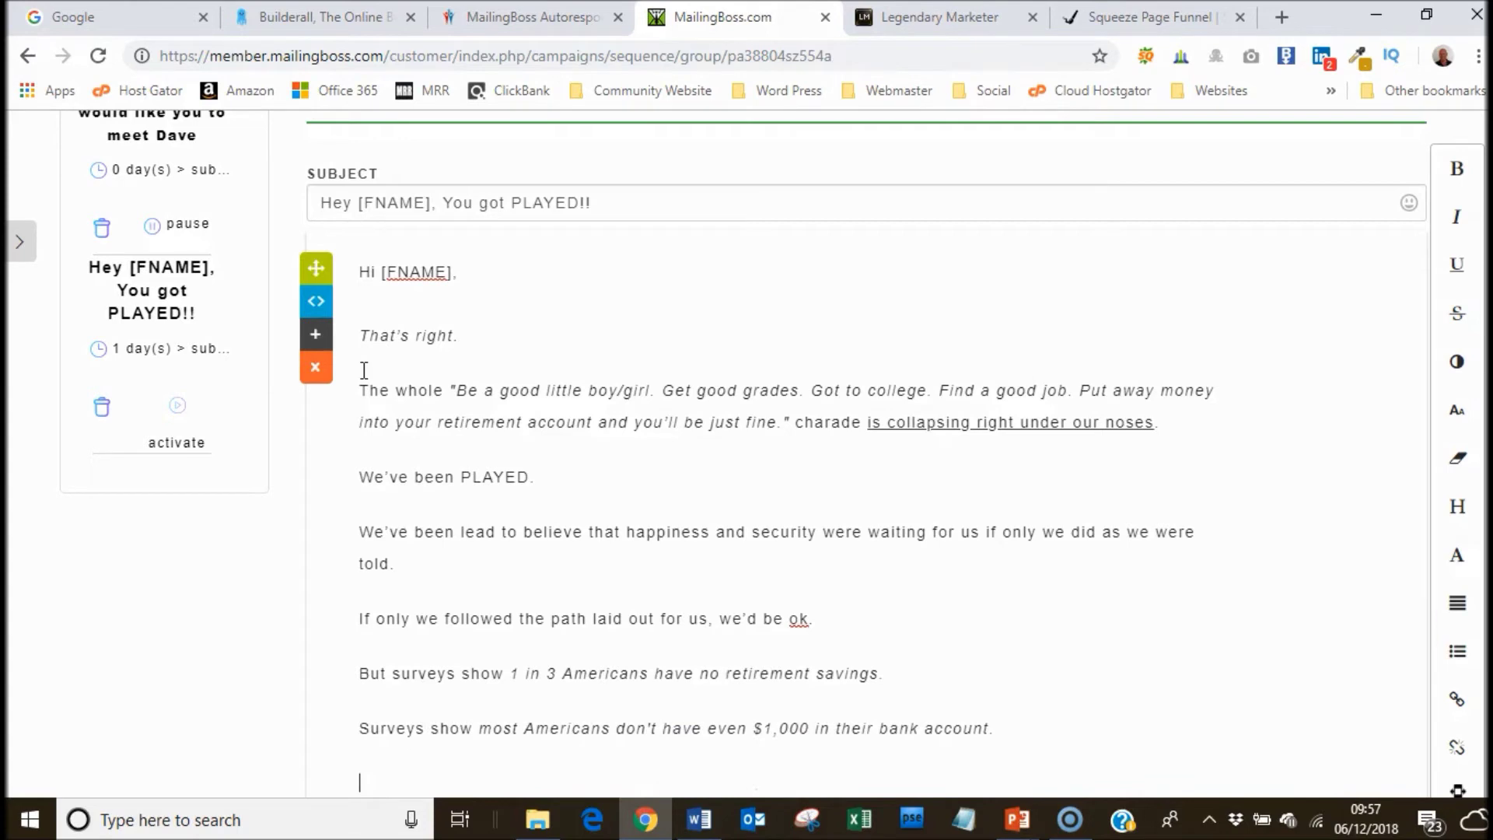
{"action": "key", "text": "Delete"}
{"action": "key", "text": "Down"}
{"action": "key", "text": "Delete"}
{"action": "key", "text": "Down"}
{"action": "key", "text": "Delete"}
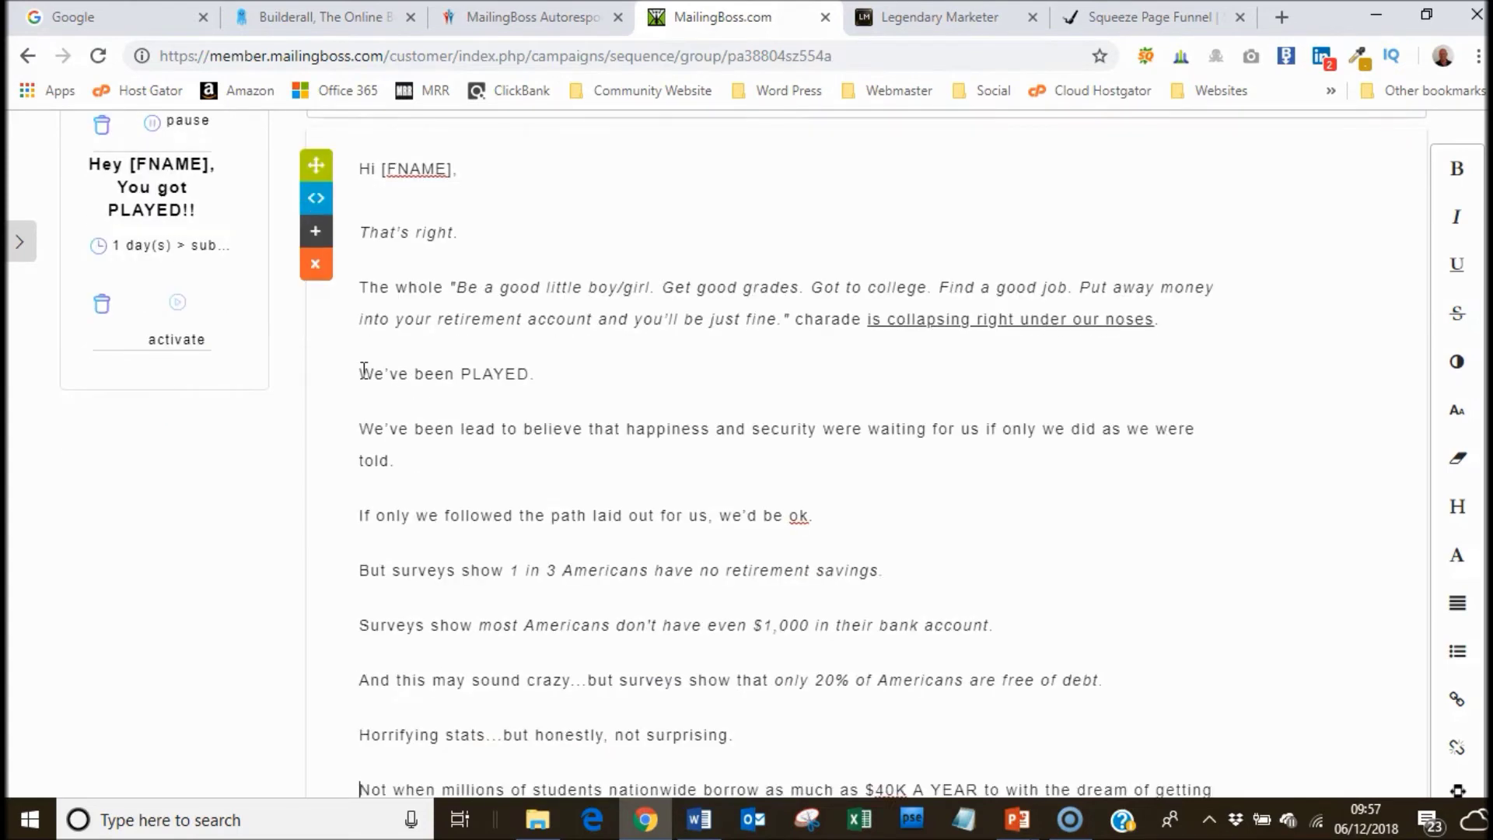
{"action": "key", "text": "Down"}
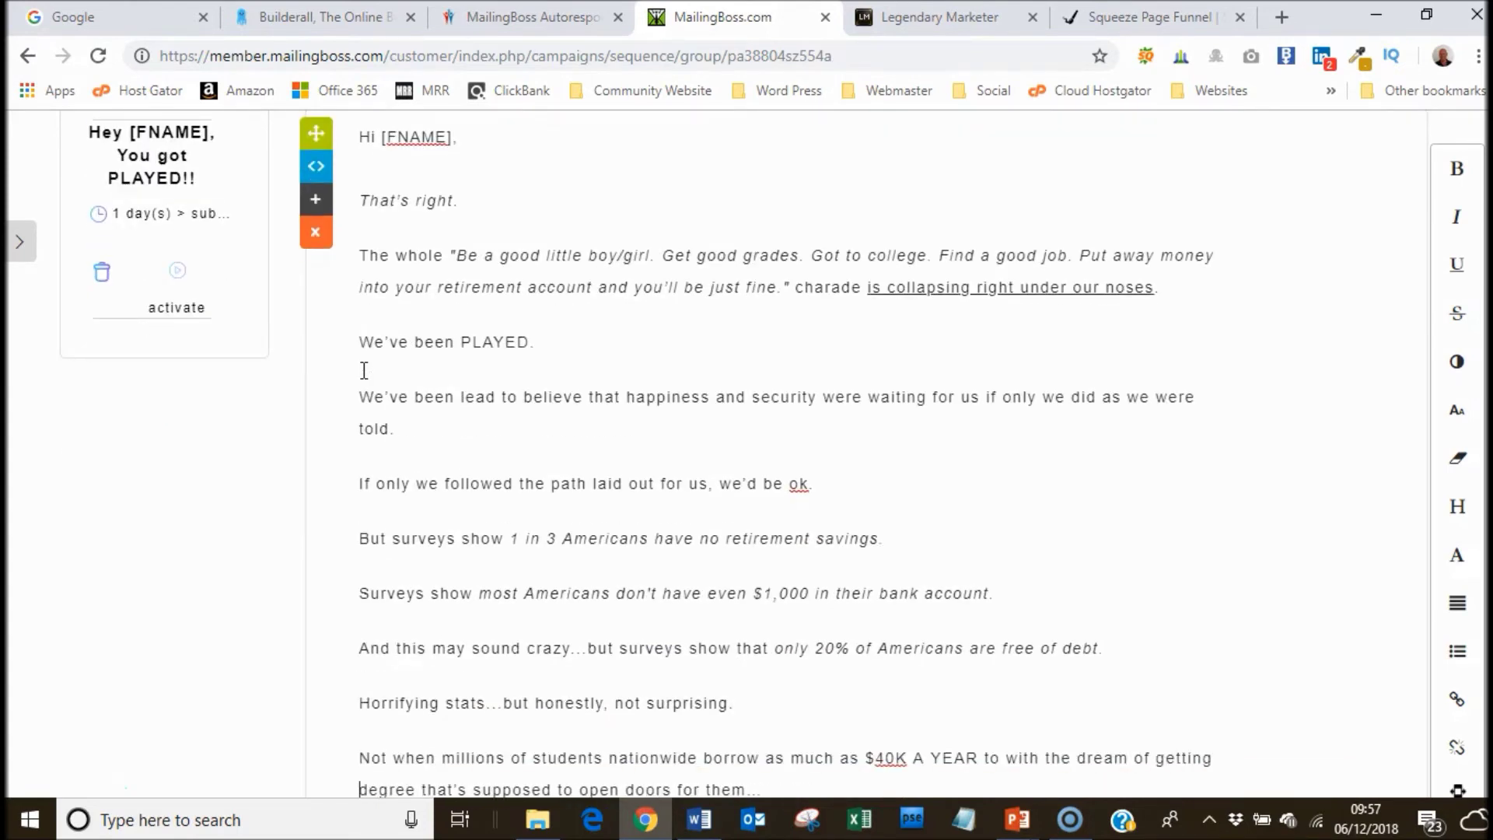
Delete the remaining blank lines from 'Only to see themselves' down to [INSERT LINK TO SALES VIDEO].
{"action": "scroll", "coordinate": [747, 451], "scroll_direction": "down", "scroll_amount": 4}
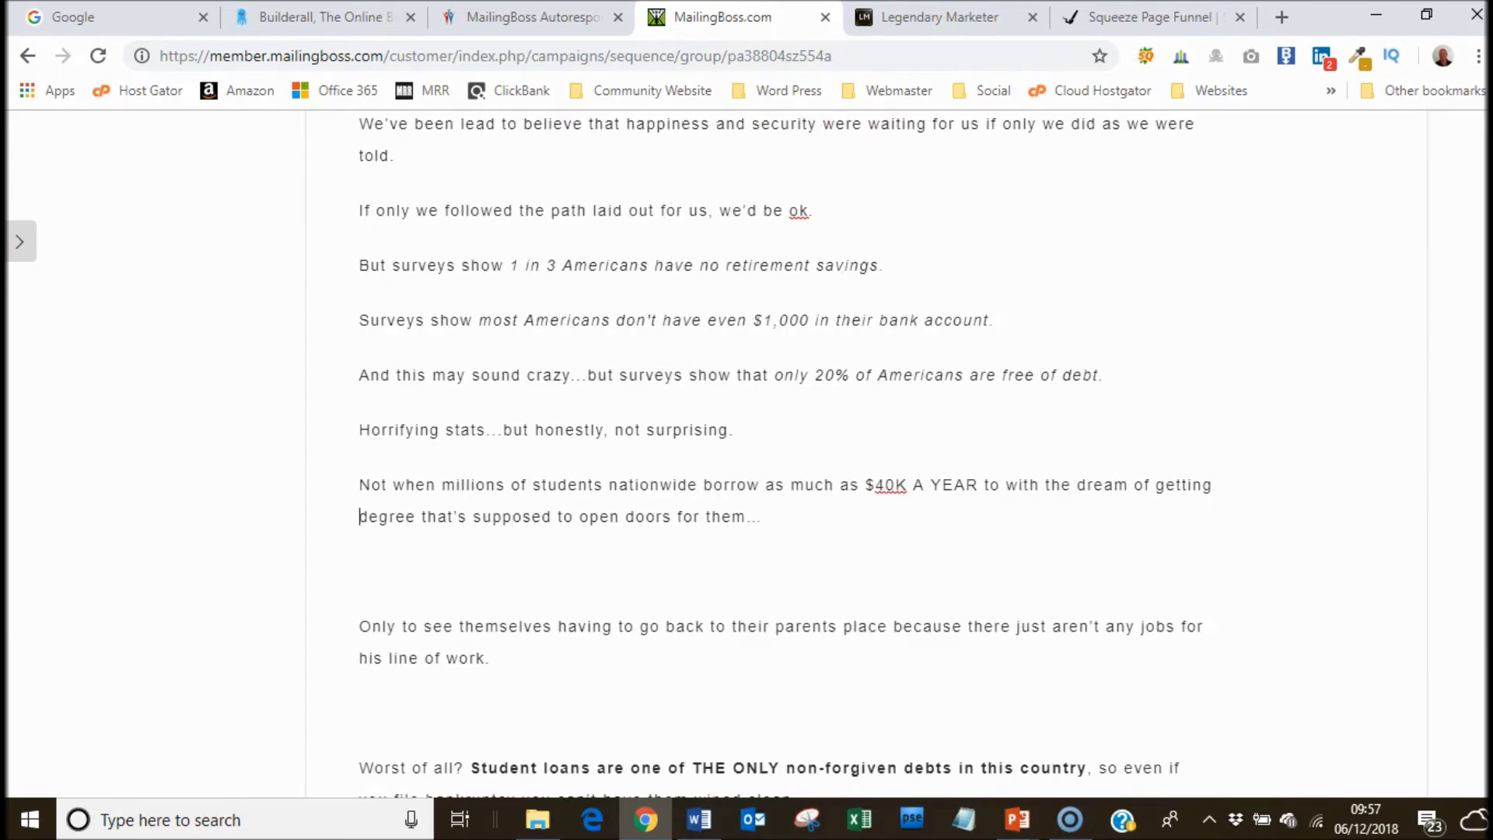
{"action": "type", "text": "a"}
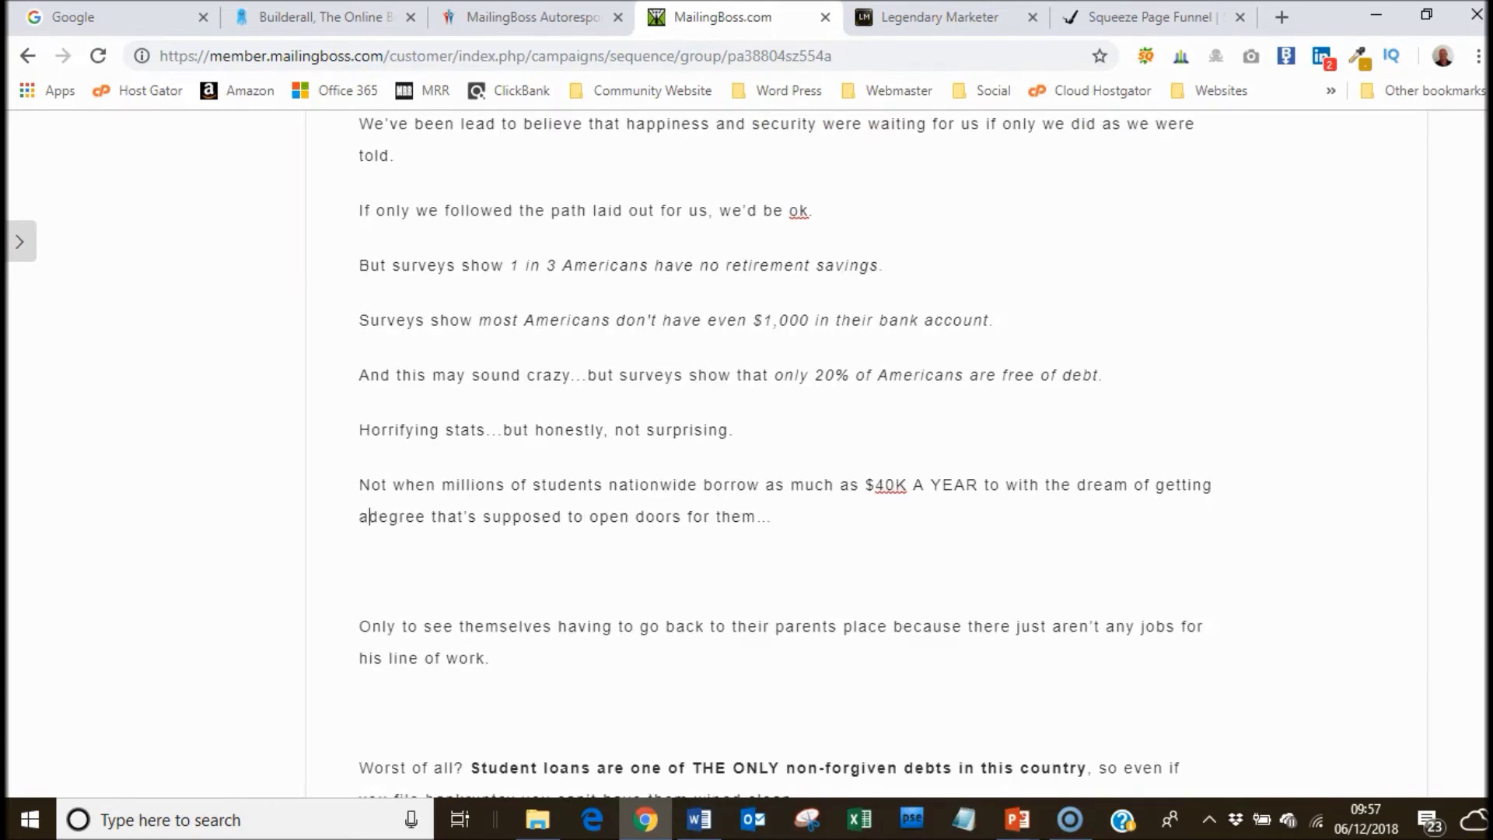
{"action": "key", "text": "Delete"}
{"action": "key", "text": "Delete"}
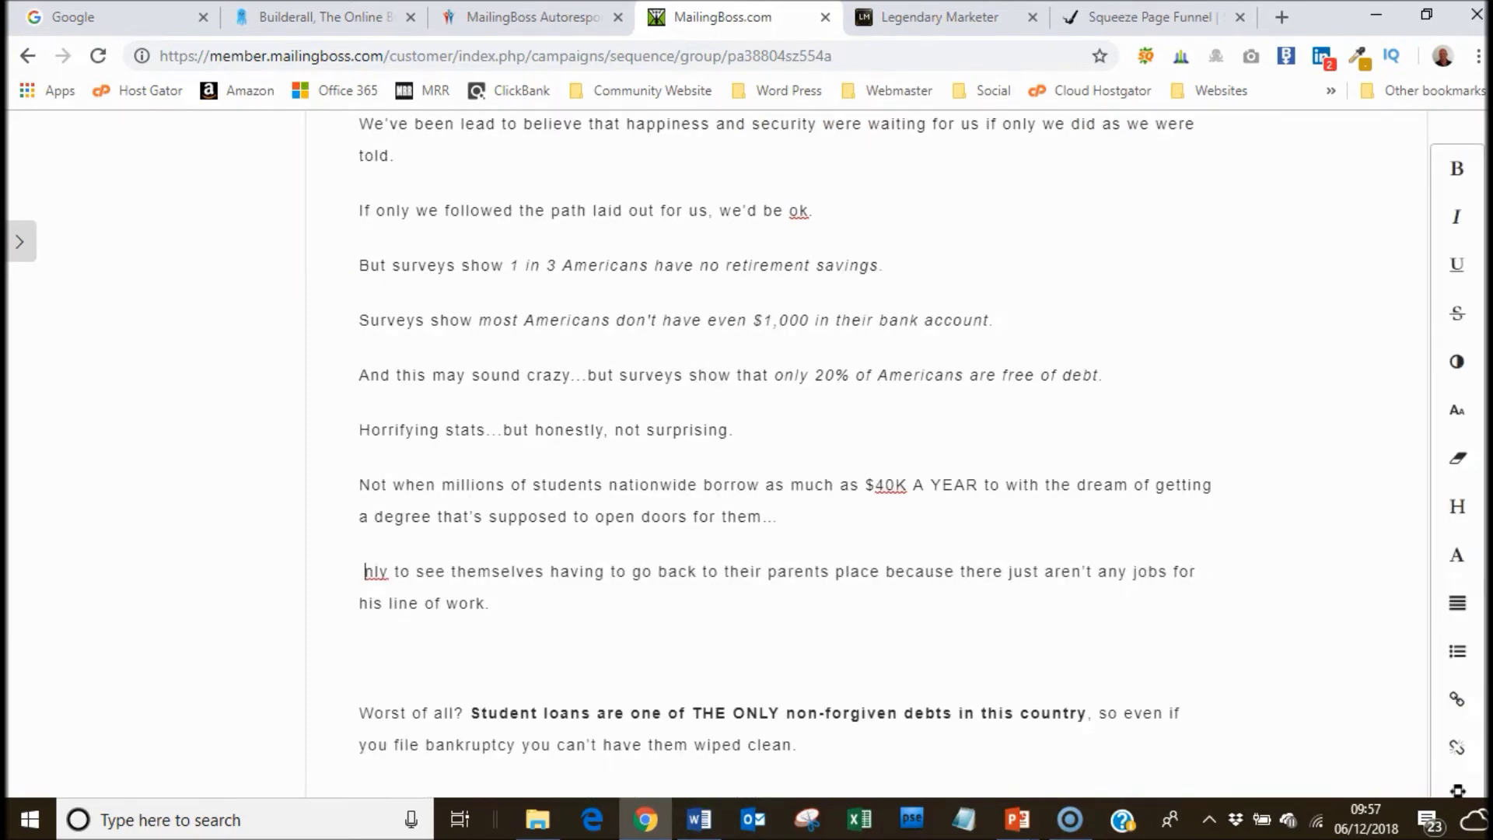
{"action": "key", "text": "ctrl+z"}
{"action": "key", "text": "BackSpace"}
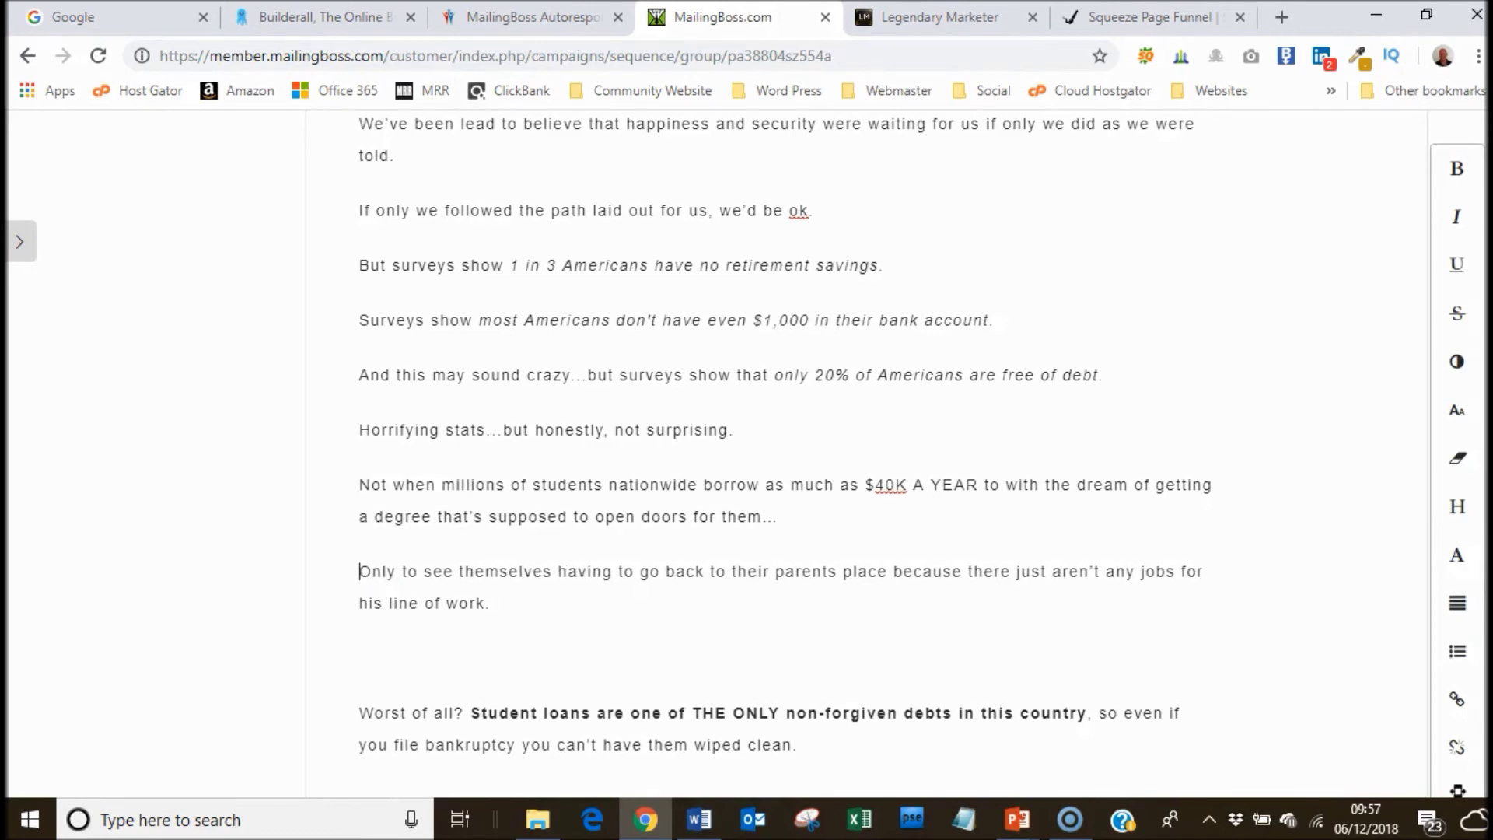
{"action": "key", "text": "Delete"}
{"action": "key", "text": "Down"}
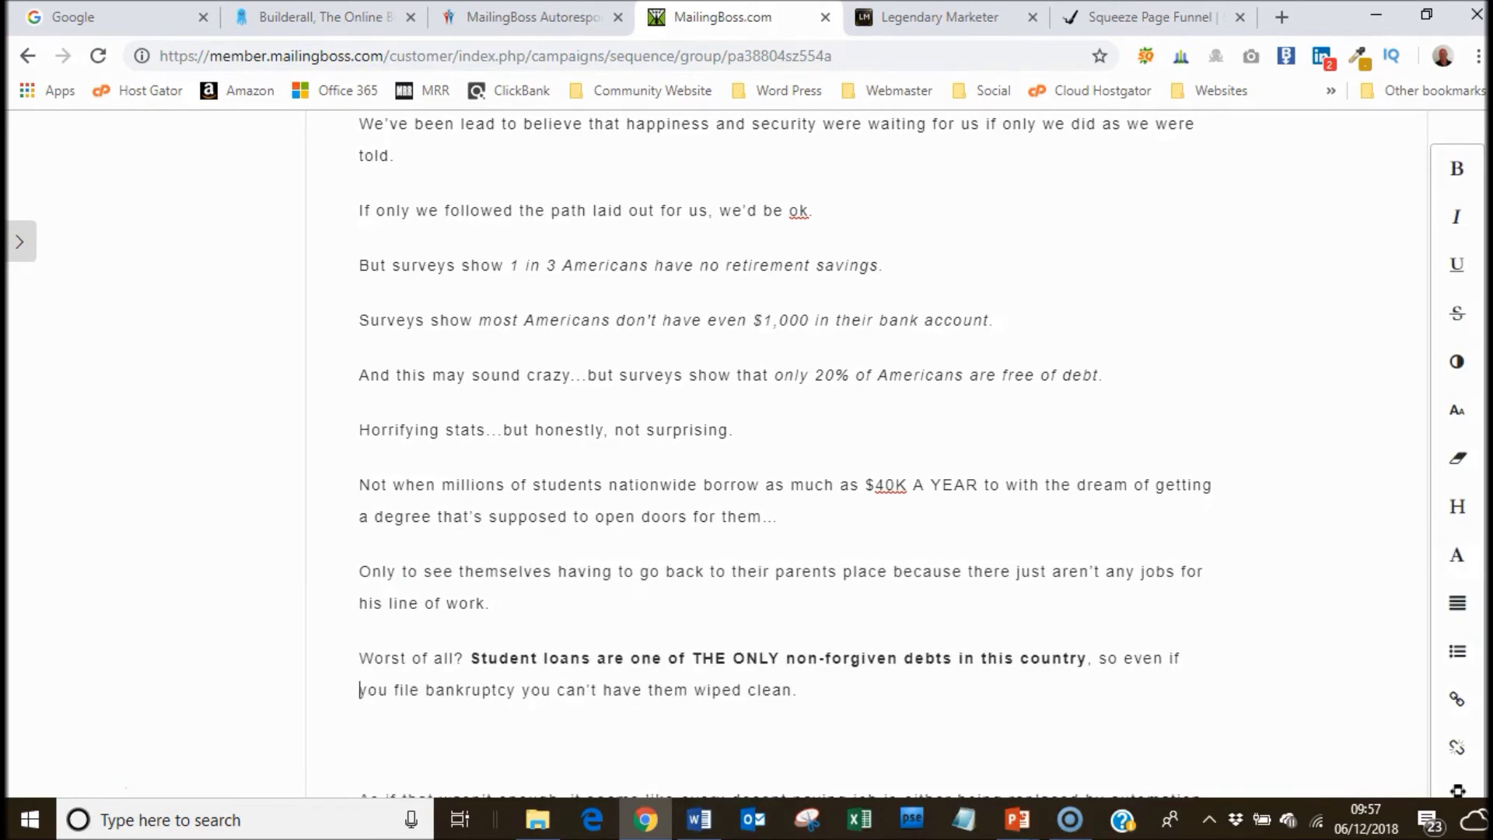
{"action": "key", "text": "Delete"}
{"action": "key", "text": "Down"}
{"action": "key", "text": "Down"}
{"action": "key", "text": "Down"}
{"action": "key", "text": "Down"}
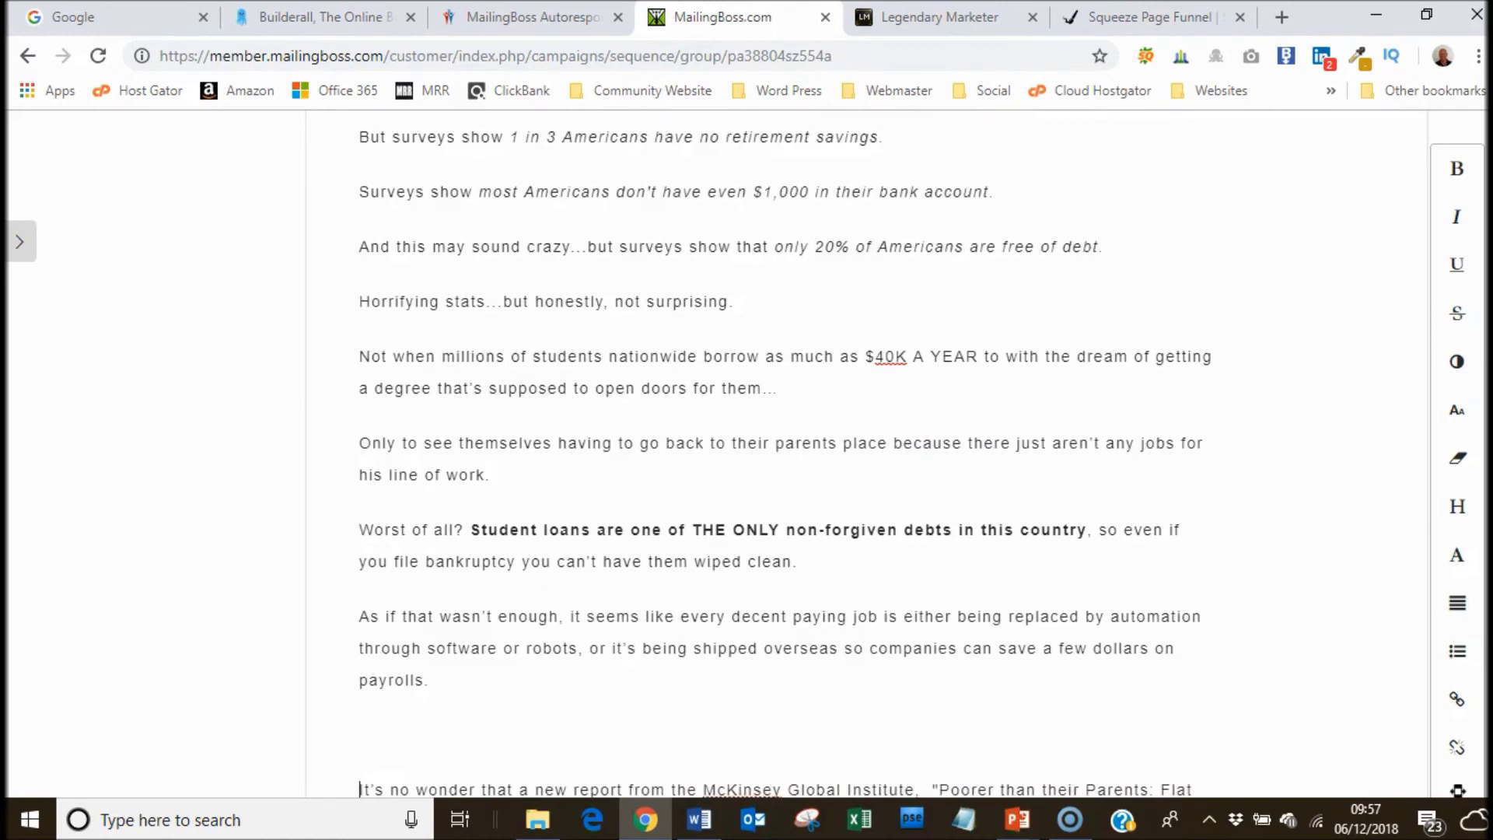
{"action": "key", "text": "Delete"}
{"action": "key", "text": "Down"}
{"action": "key", "text": "Down"}
{"action": "key", "text": "Down"}
{"action": "key", "text": "Down"}
{"action": "key", "text": "Down"}
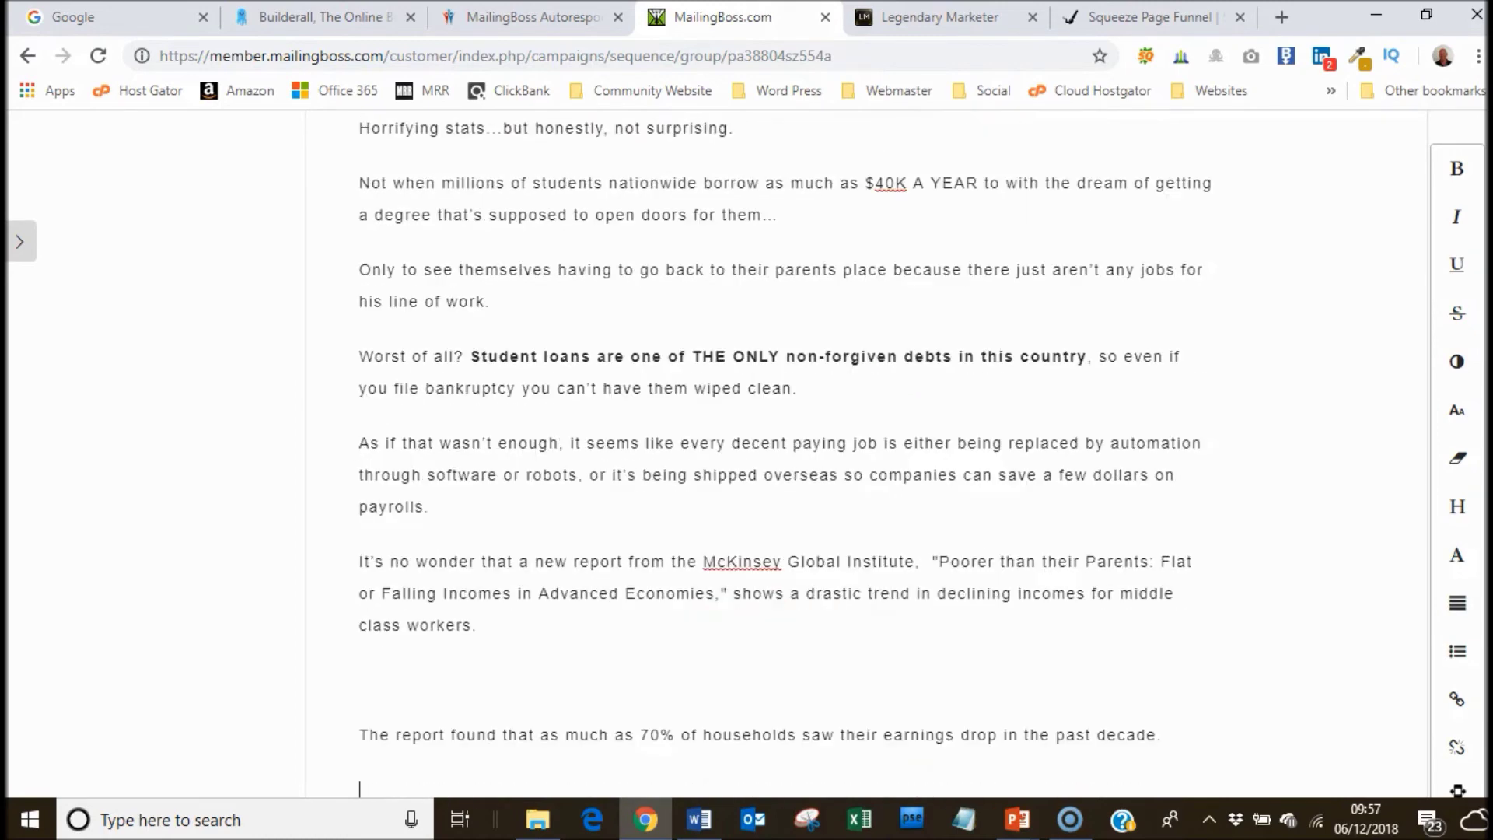
{"action": "key", "text": "Delete"}
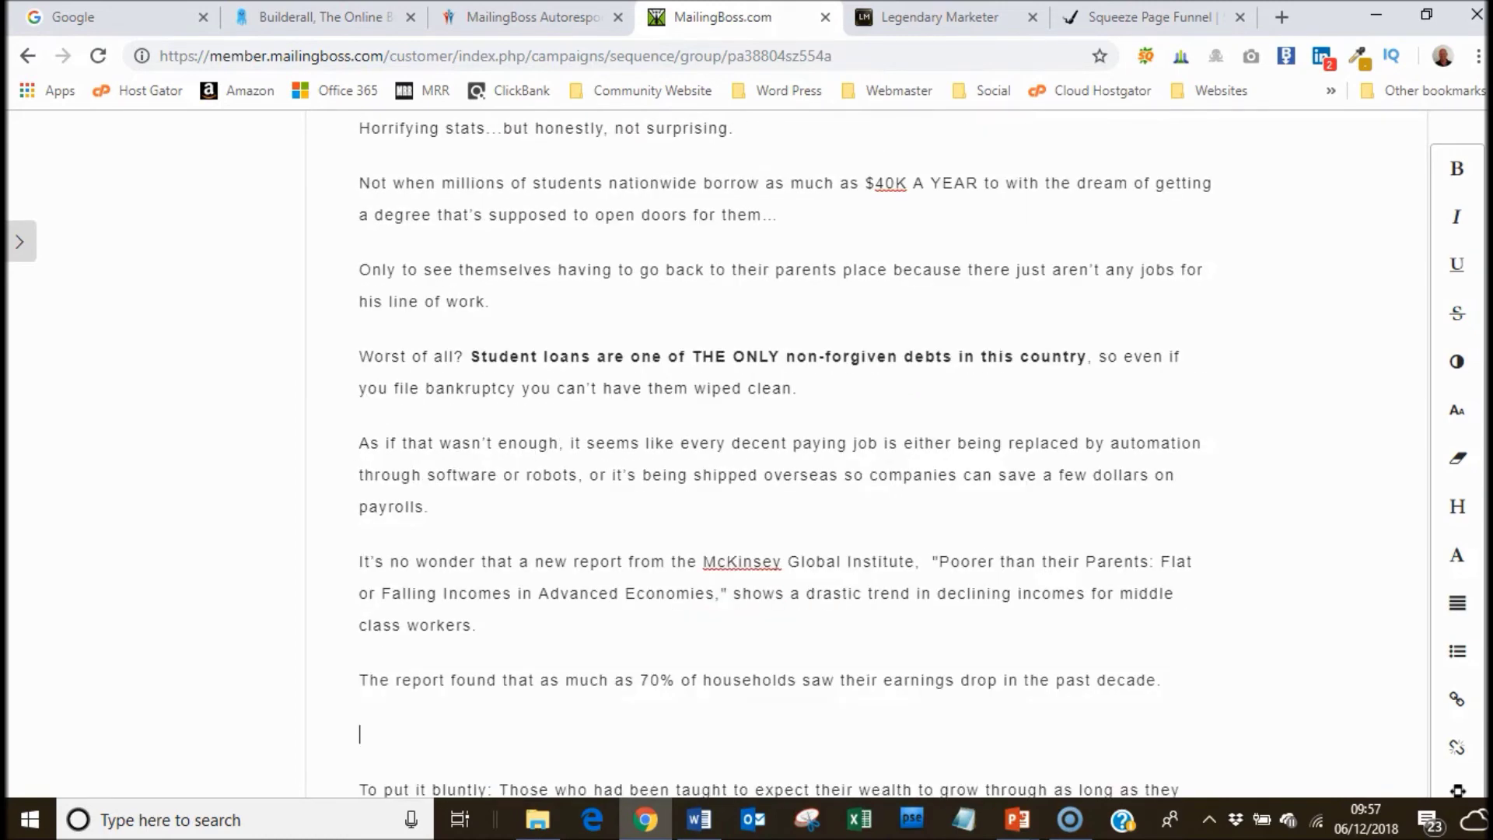
{"action": "key", "text": "Delete"}
{"action": "key", "text": "Down"}
{"action": "key", "text": "Down"}
{"action": "key", "text": "Down"}
{"action": "key", "text": "Delete"}
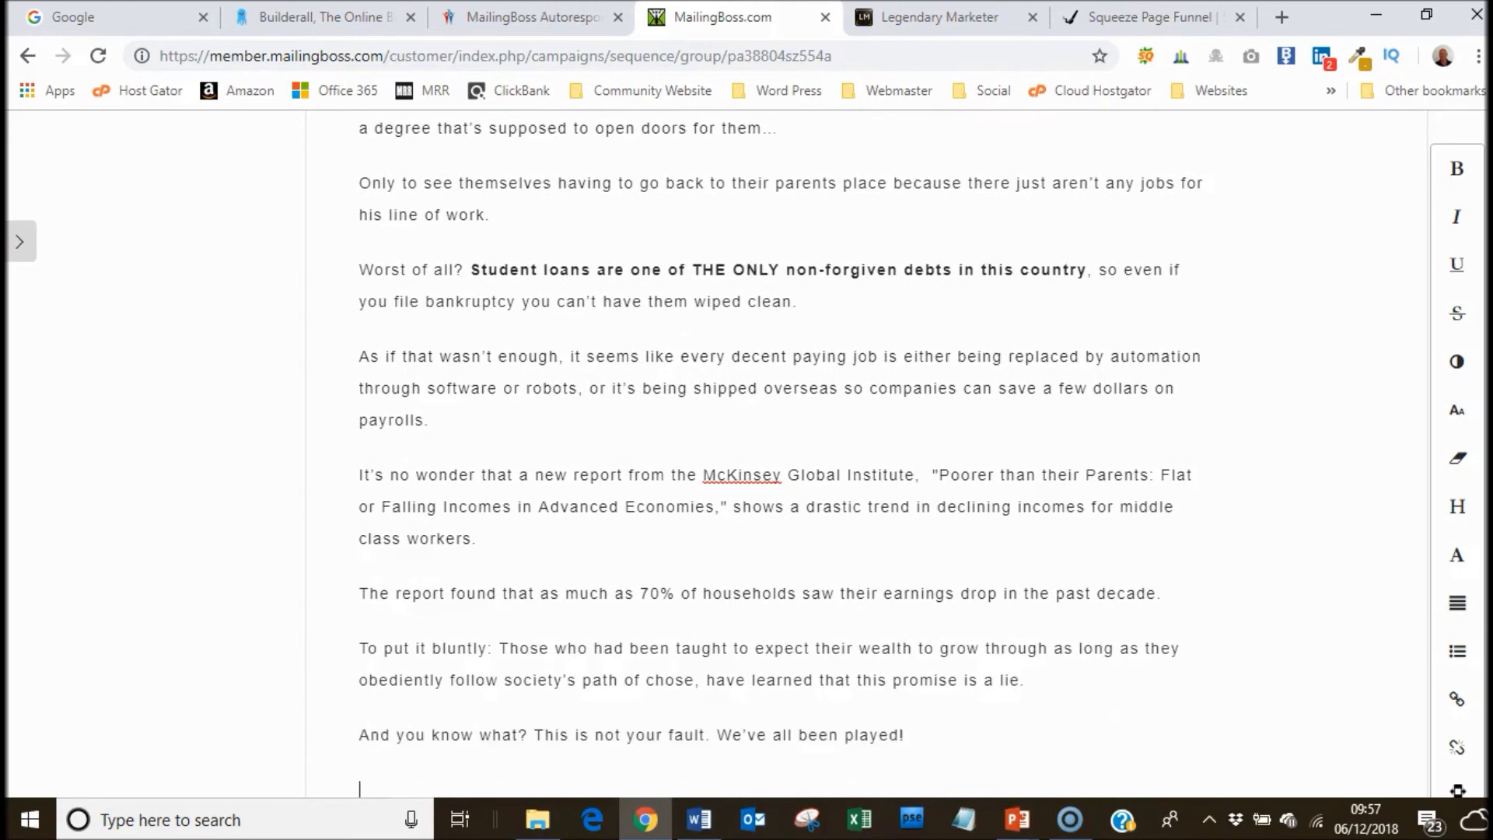
{"action": "key", "text": "Down"}
{"action": "key", "text": "Down"}
{"action": "key", "text": "Delete"}
{"action": "key", "text": "Down"}
{"action": "key", "text": "Down"}
{"action": "key", "text": "Down"}
{"action": "key", "text": "Down"}
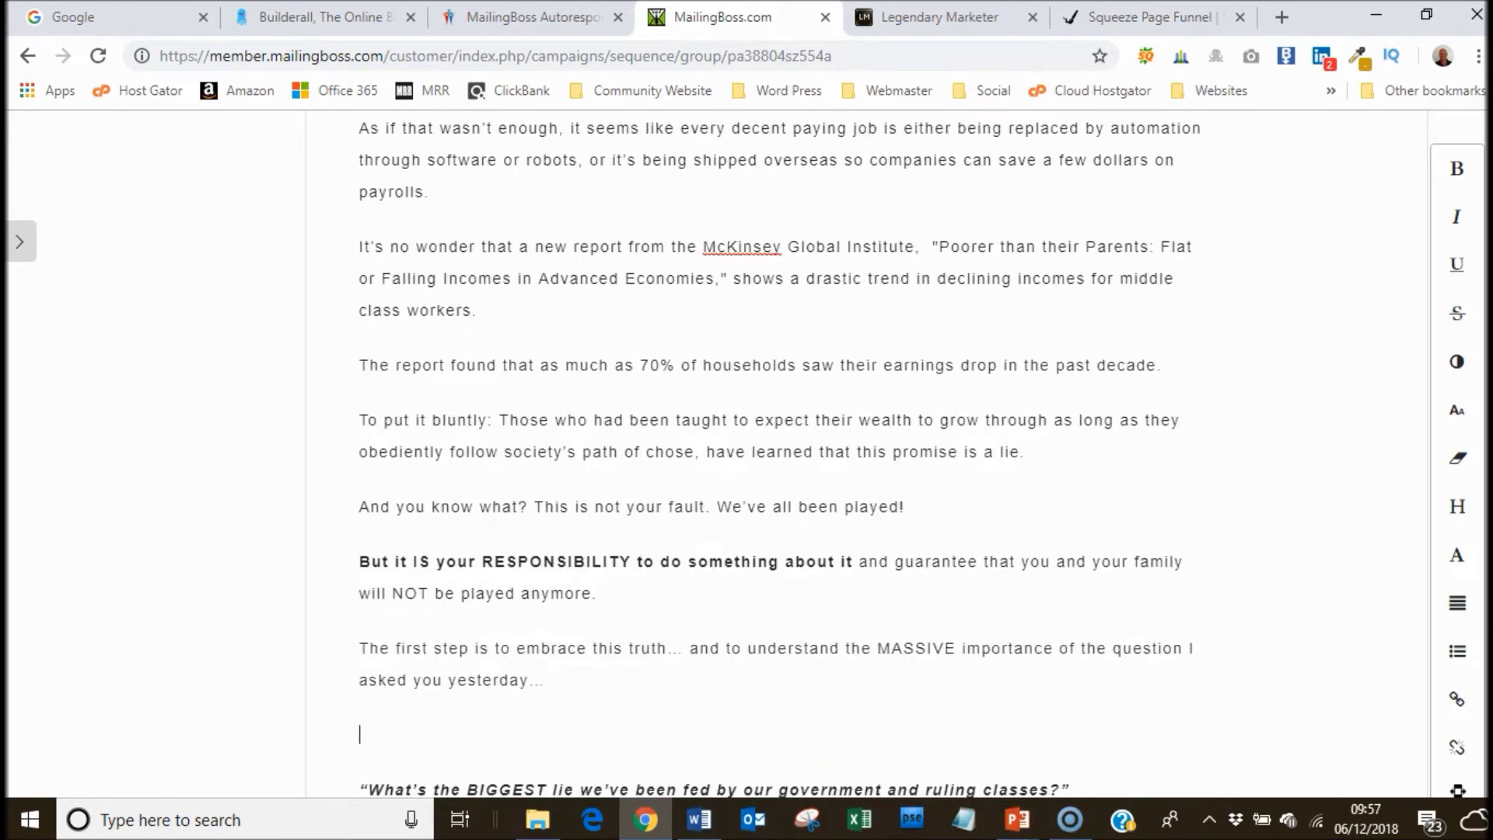
{"action": "key", "text": "Delete"}
{"action": "key", "text": "Delete"}
{"action": "key", "text": "Down"}
{"action": "key", "text": "Down"}
{"action": "key", "text": "Down"}
{"action": "key", "text": "Down"}
{"action": "key", "text": "Down"}
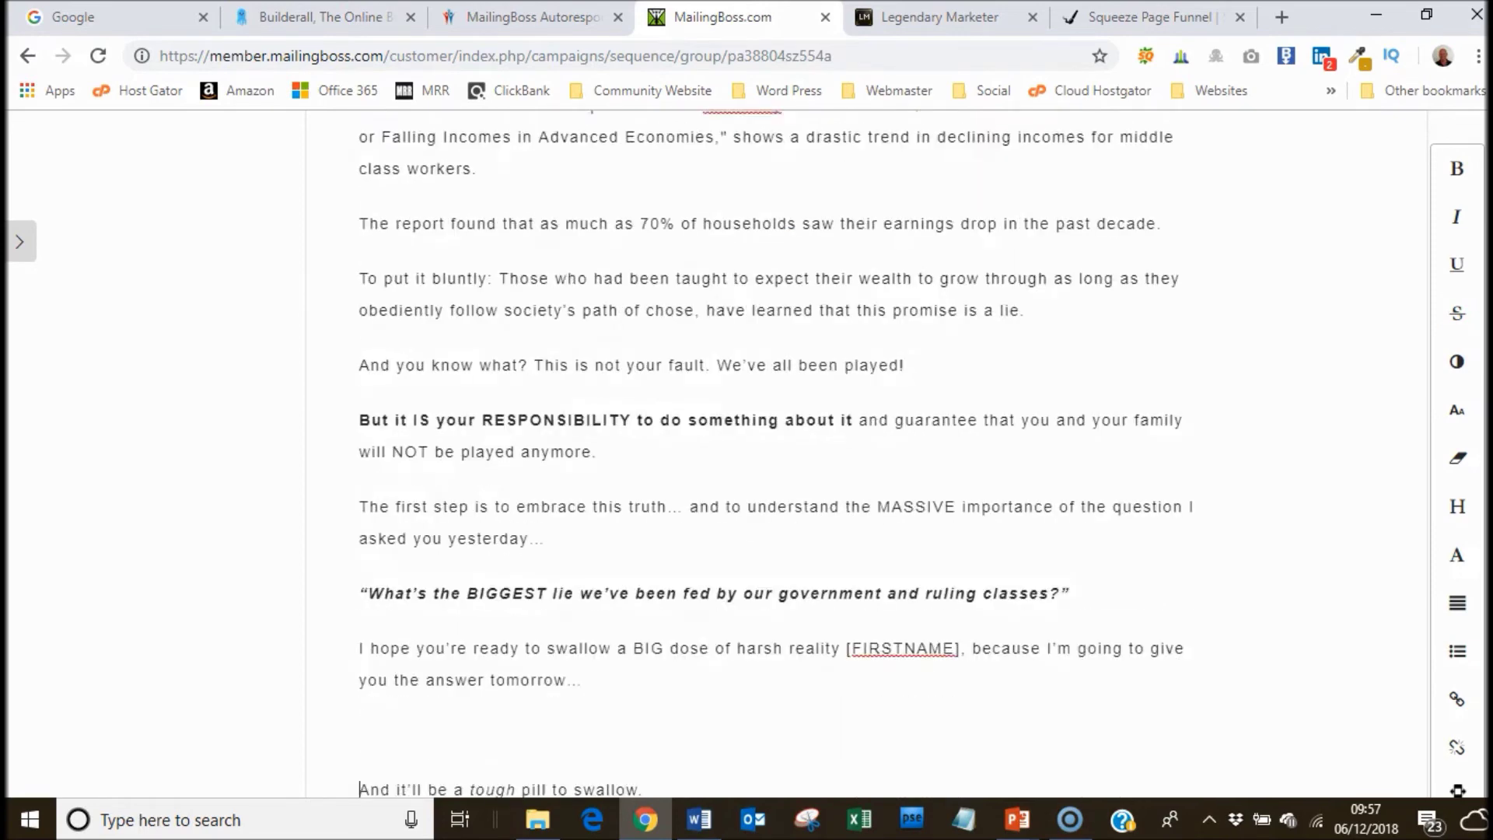
{"action": "key", "text": "Delete"}
{"action": "key", "text": "Down"}
{"action": "key", "text": "Delete"}
{"action": "key", "text": "Delete"}
{"action": "key", "text": "Down"}
{"action": "key", "text": "Down"}
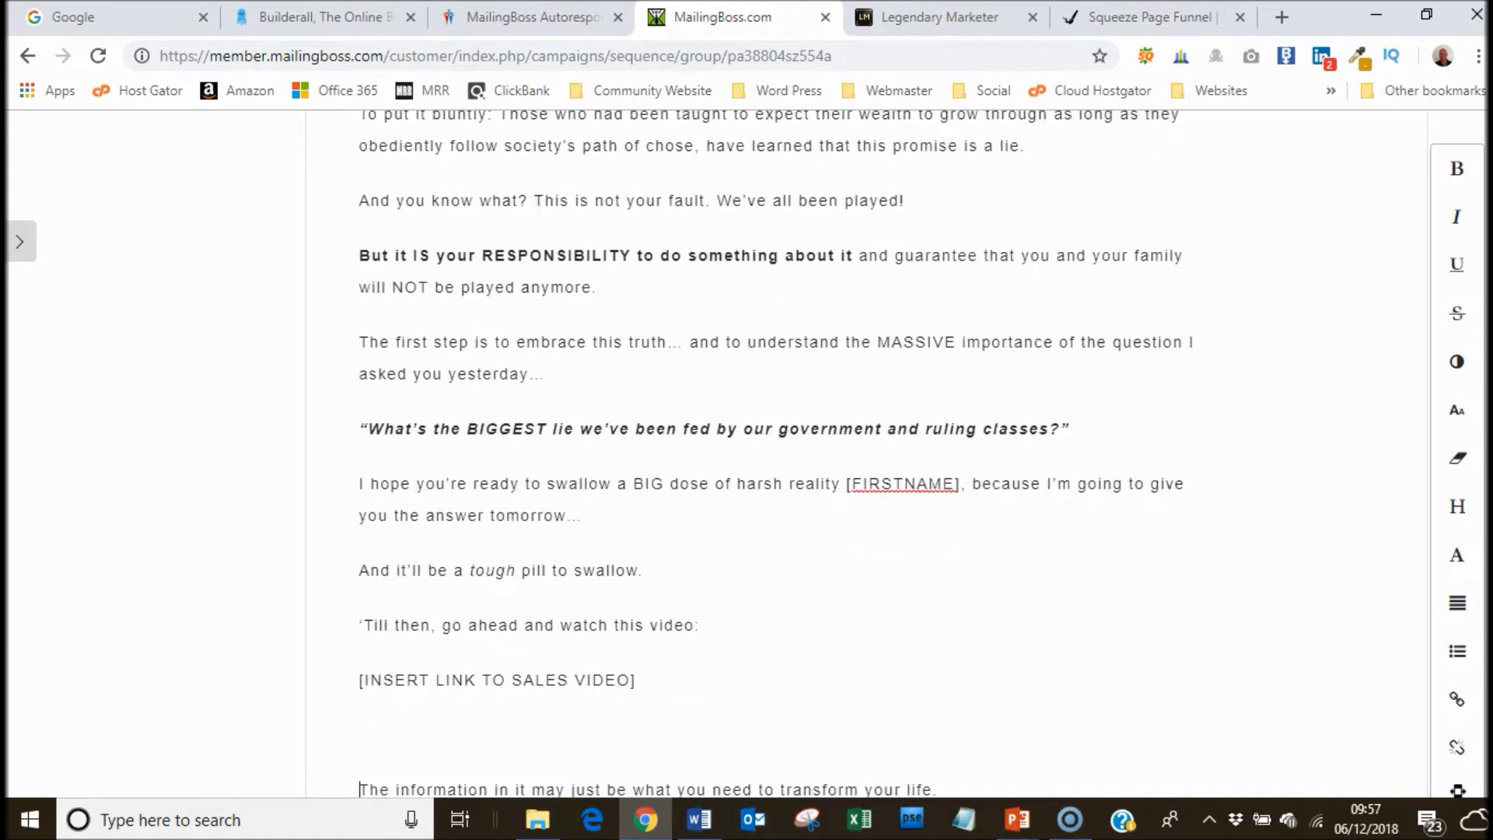
{"action": "key", "text": "Delete"}
{"action": "key", "text": "Down"}
{"action": "key", "text": "Down"}
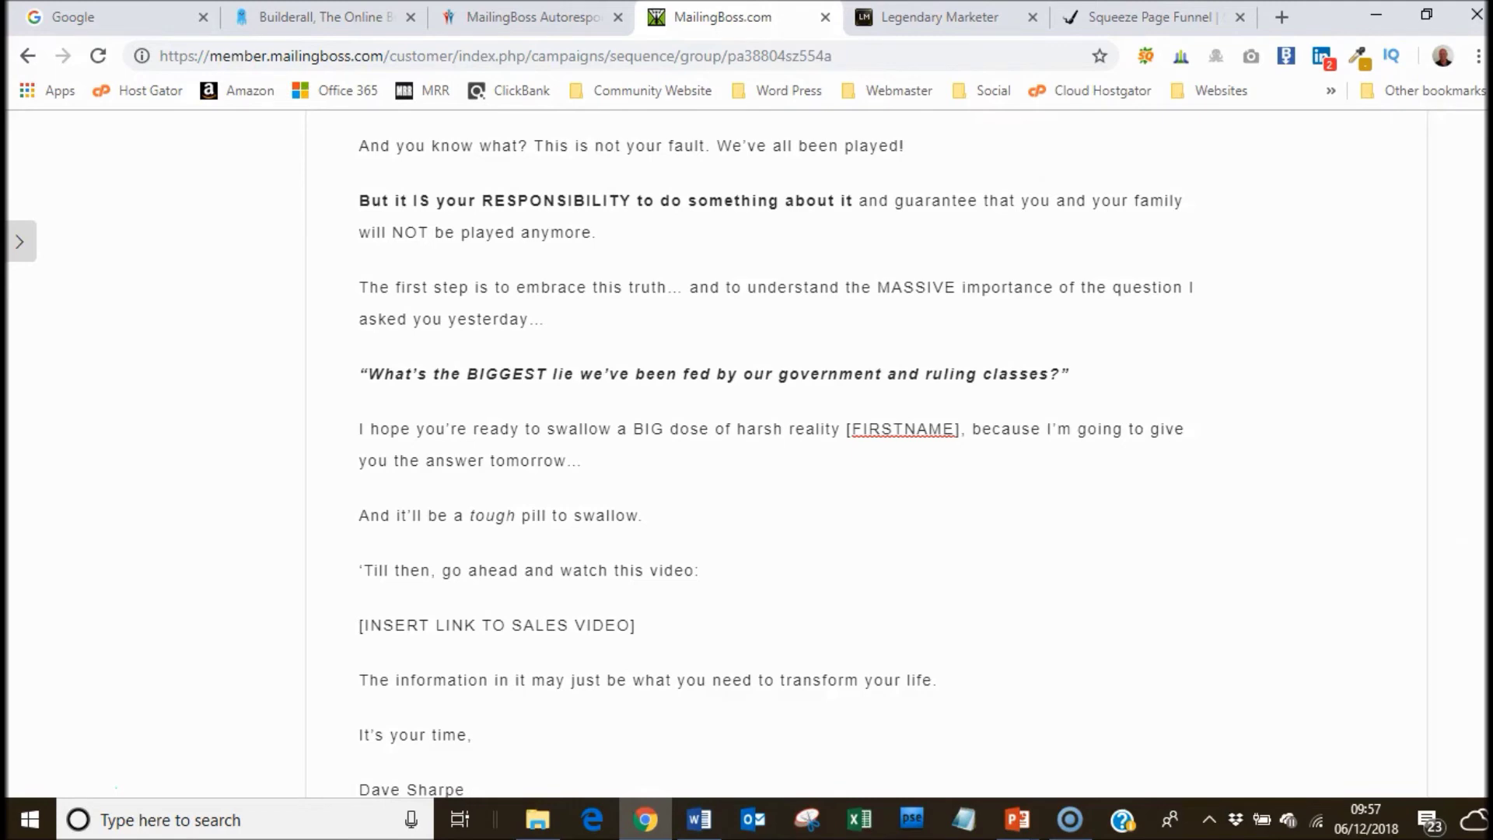
{"action": "scroll", "coordinate": [1479, 583], "scroll_direction": "up", "scroll_amount": 15}
{"action": "scroll", "coordinate": [622, 451], "scroll_direction": "down", "scroll_amount": 1}
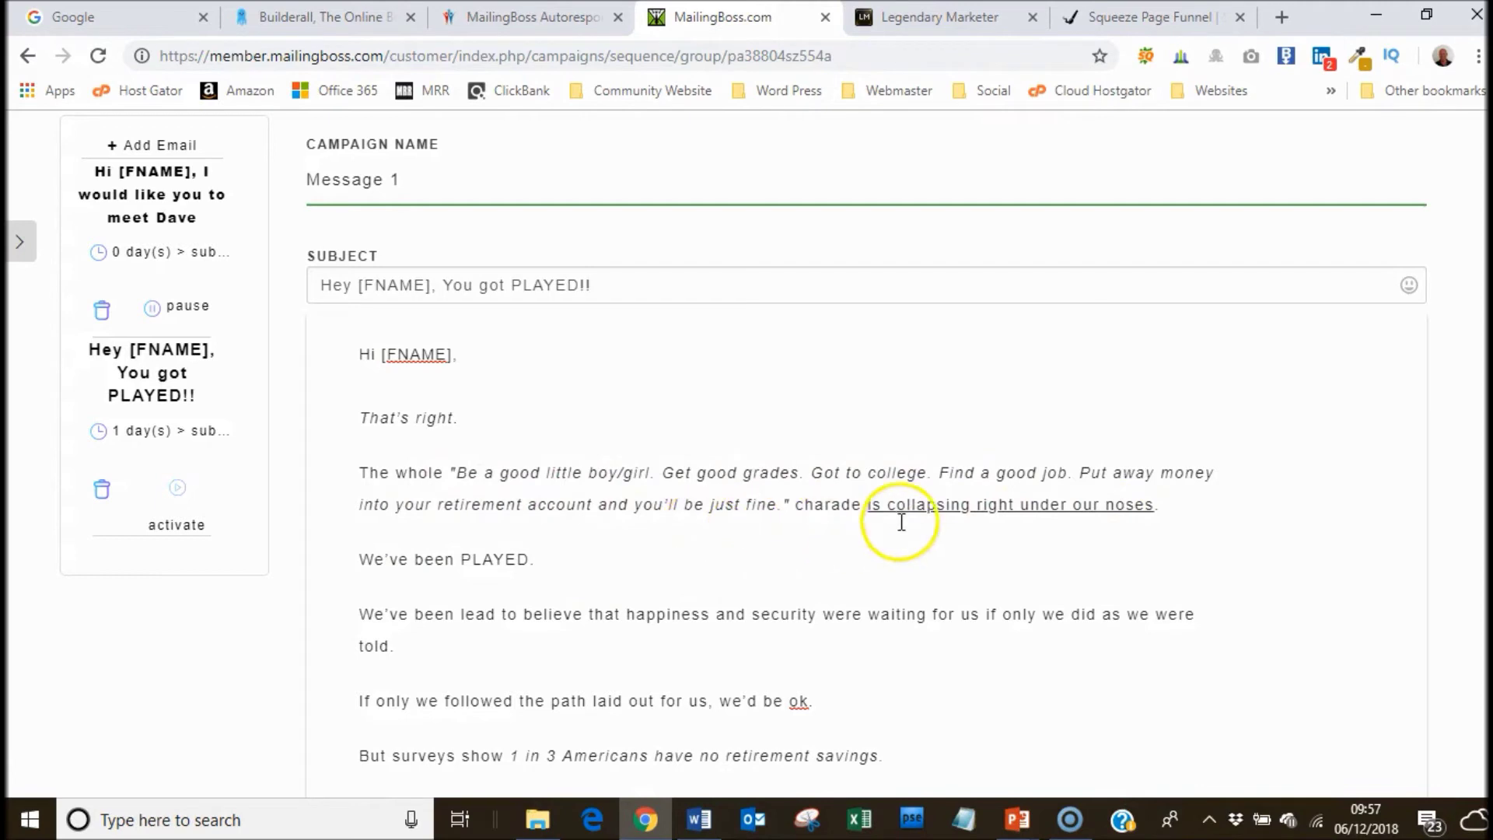
Change 'We've' to 'We have' in the email body.
{"action": "left_click", "coordinate": [383, 563]}
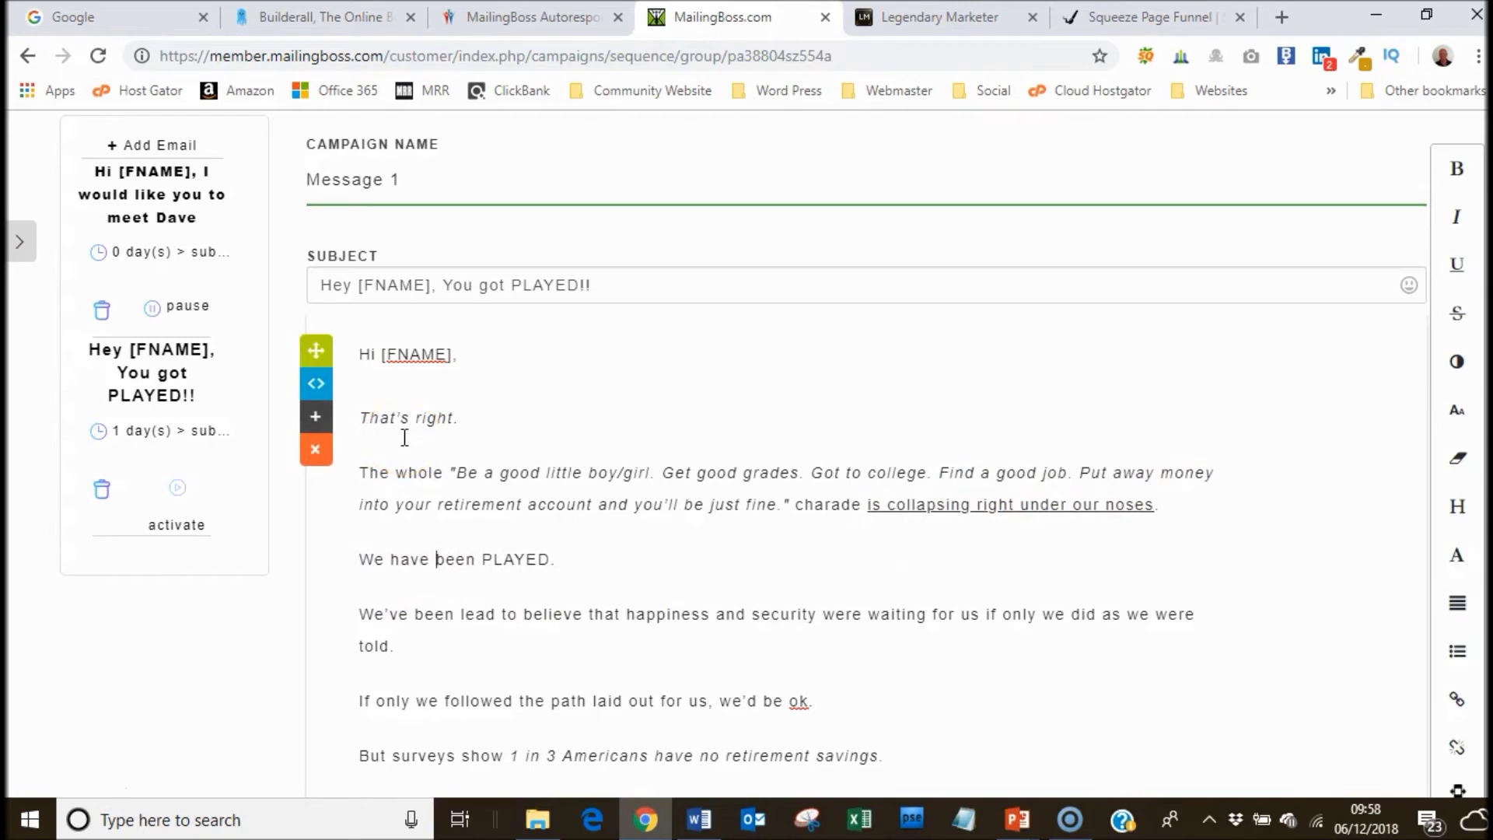
{"action": "left_click", "coordinate": [379, 616]}
{"action": "key", "text": "Delete"}
{"action": "type", "text": "ha"}
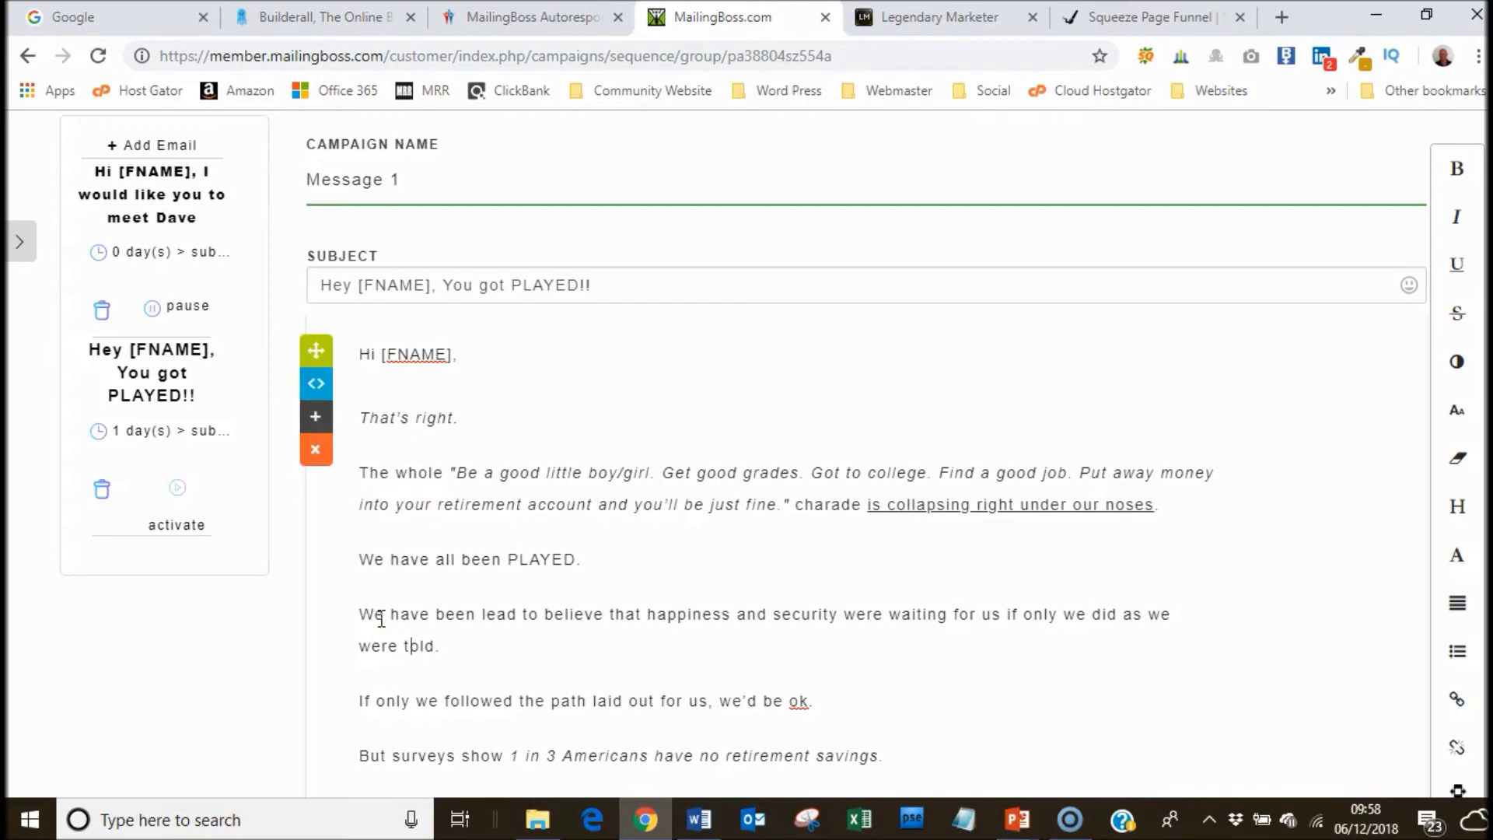
Insert the word 'that' before '1 in 3'.
{"action": "scroll", "coordinate": [381, 618], "scroll_direction": "down", "scroll_amount": 2}
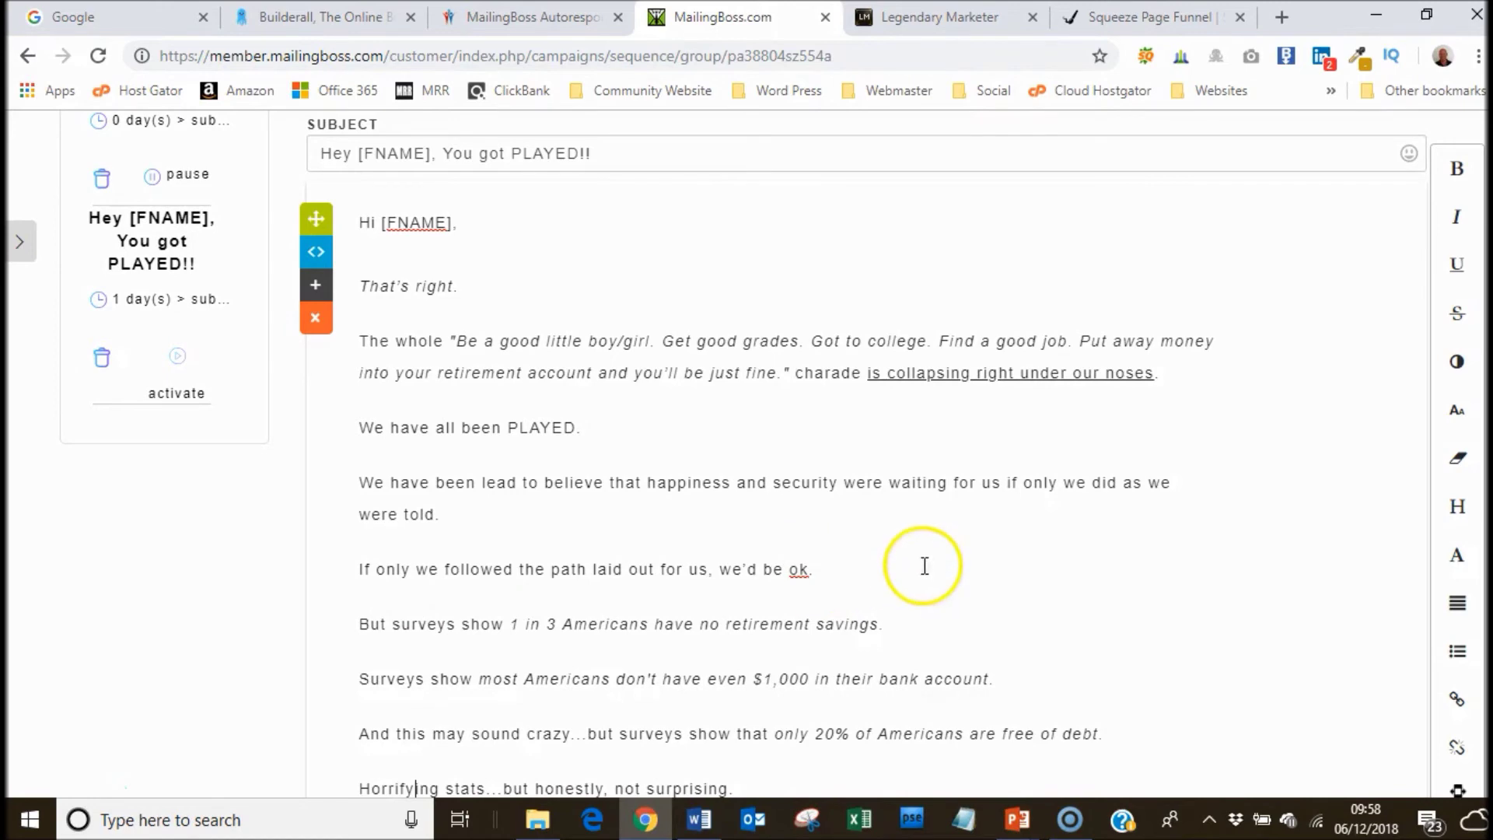
{"action": "scroll", "coordinate": [415, 594], "scroll_direction": "down", "scroll_amount": 3}
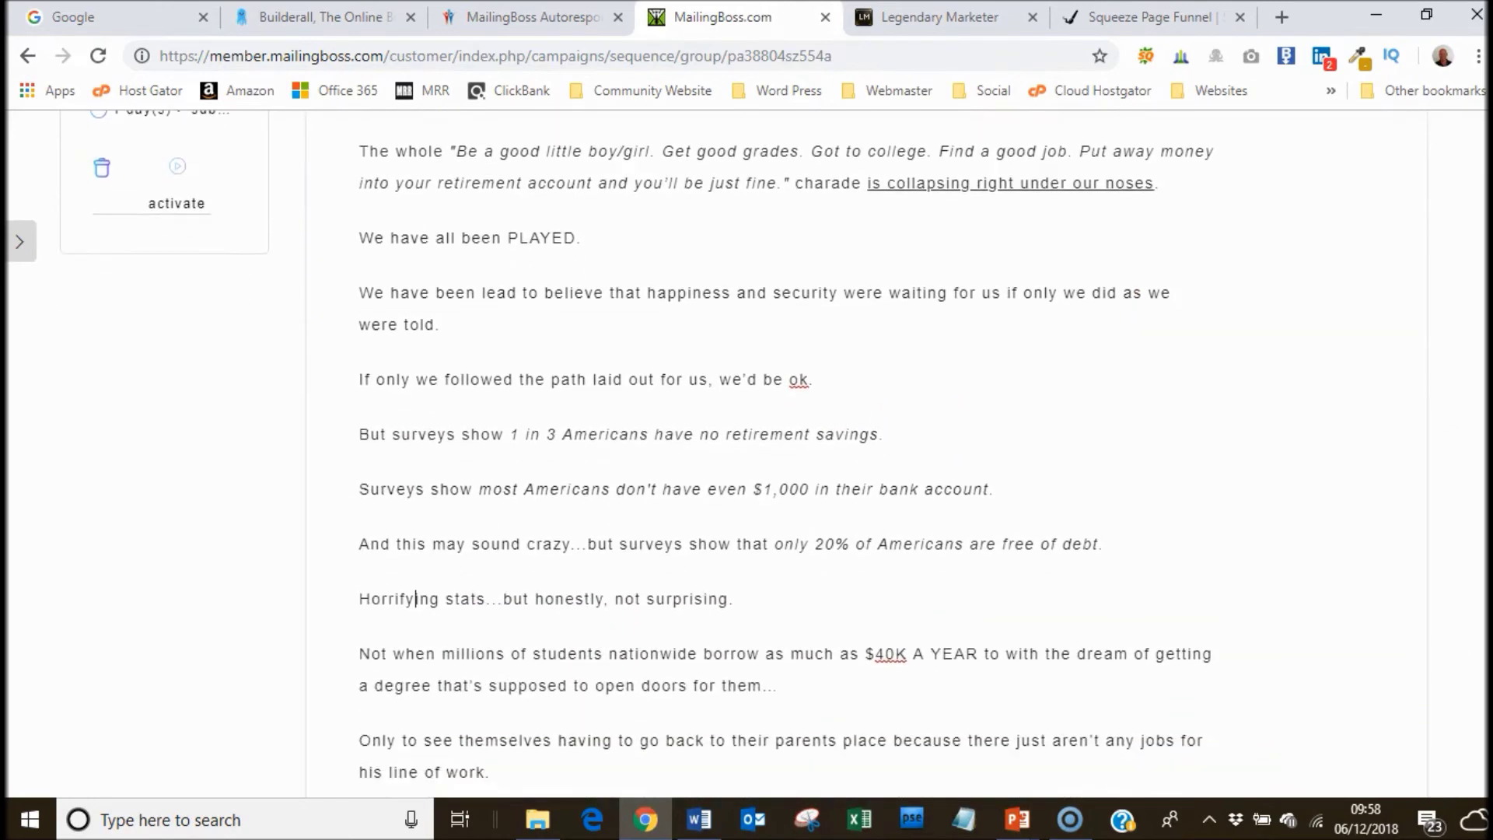
{"action": "scroll", "coordinate": [415, 594], "scroll_direction": "down", "scroll_amount": 3}
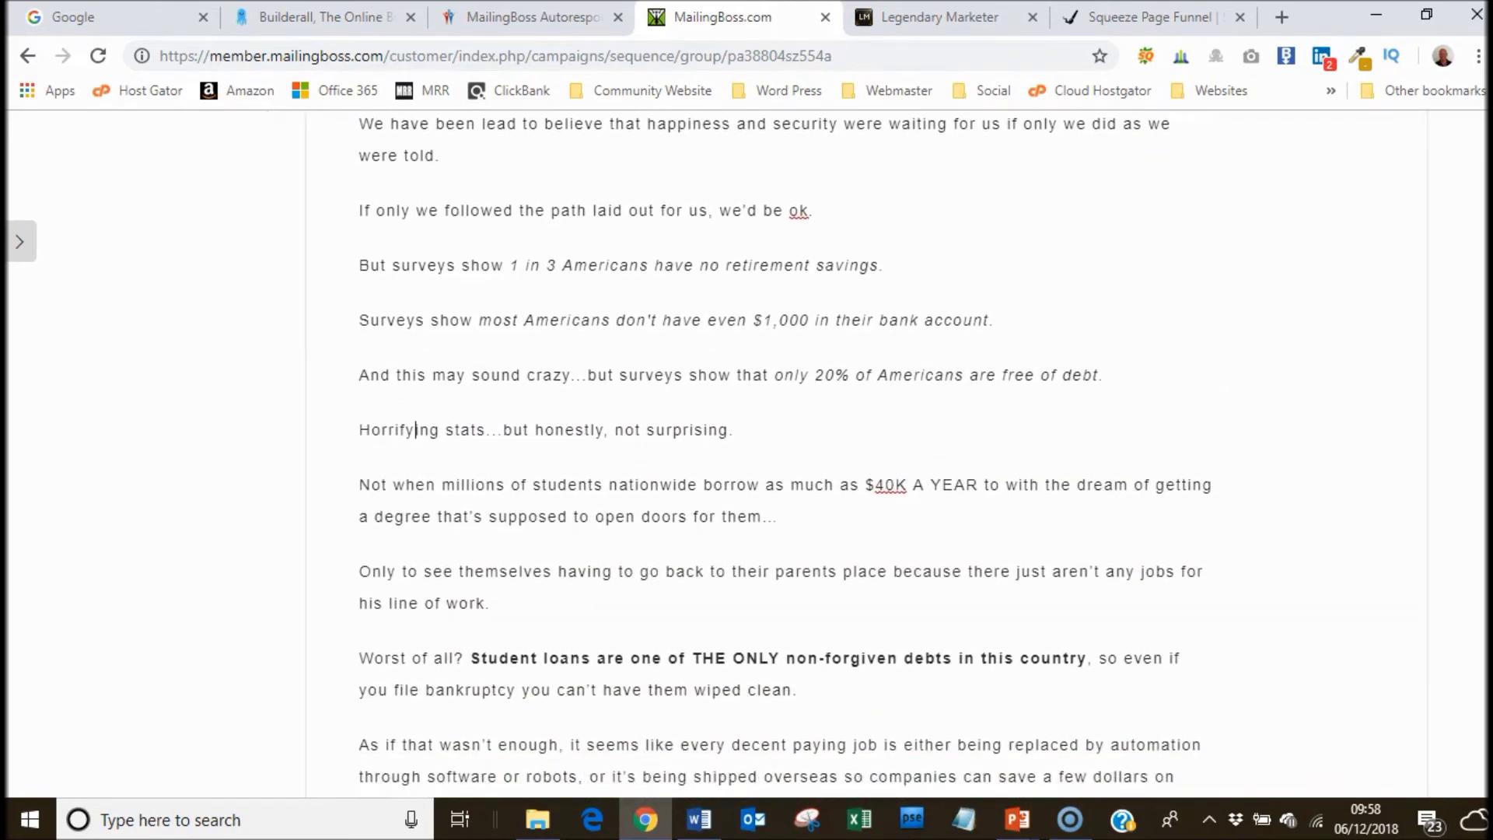
{"action": "left_click", "coordinate": [510, 235]}
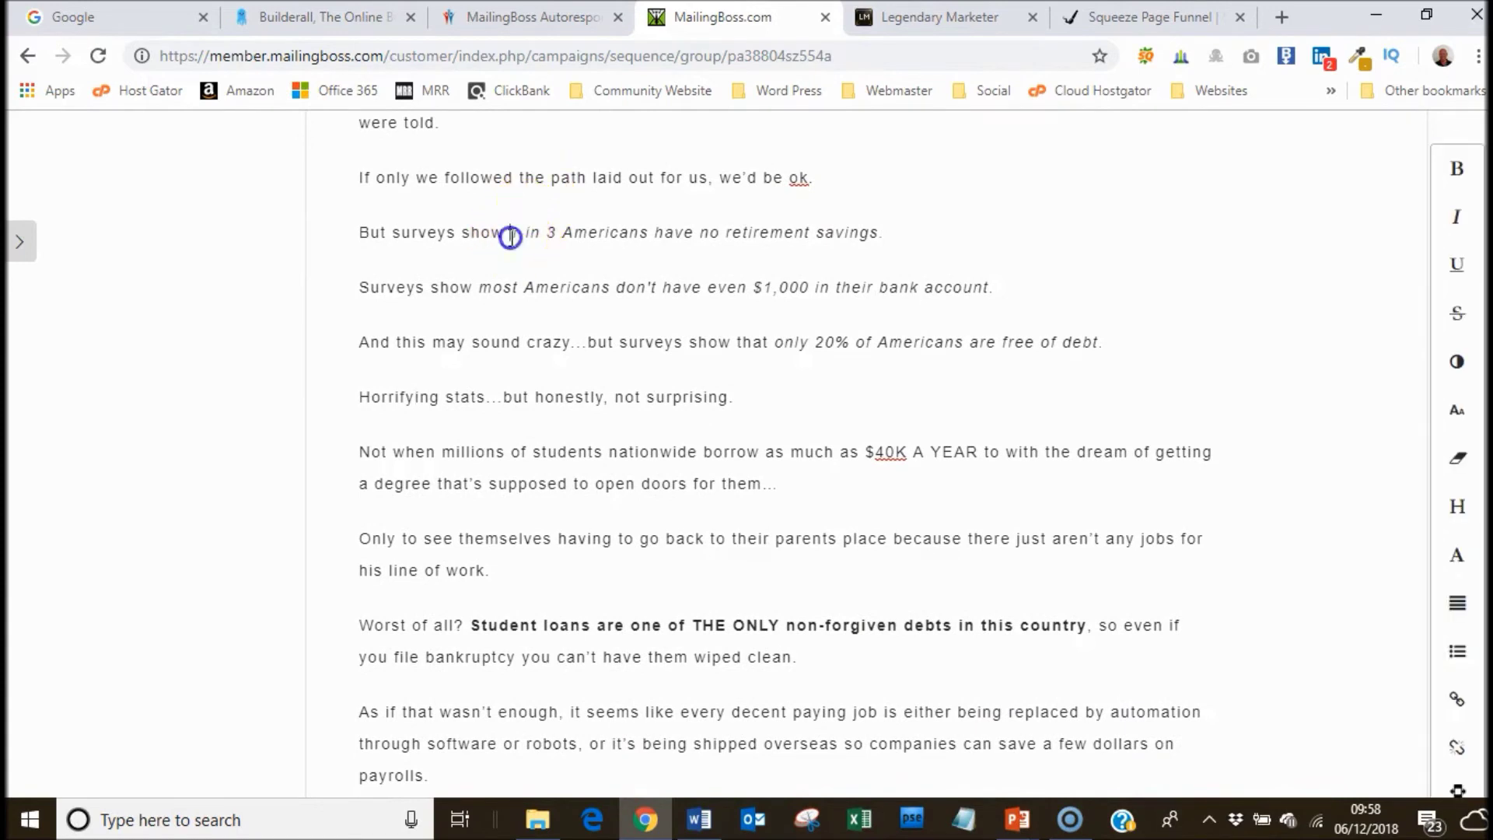
{"action": "type", "text": "that"}
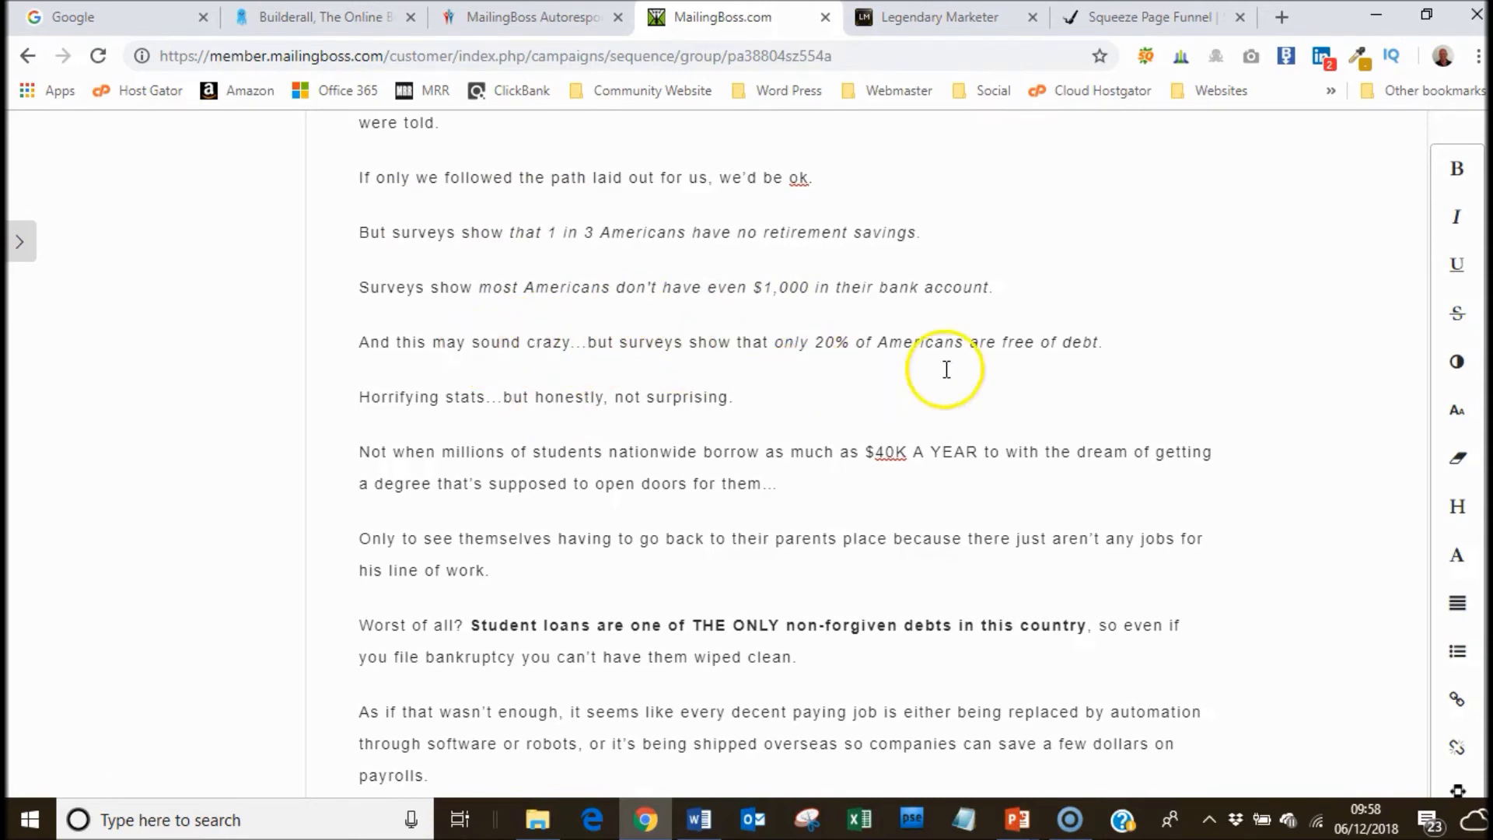
Change the [FIRSTNAME] tag in the harsh reality sentence to [FNAME].
{"action": "scroll", "coordinate": [777, 451], "scroll_direction": "down", "scroll_amount": 3}
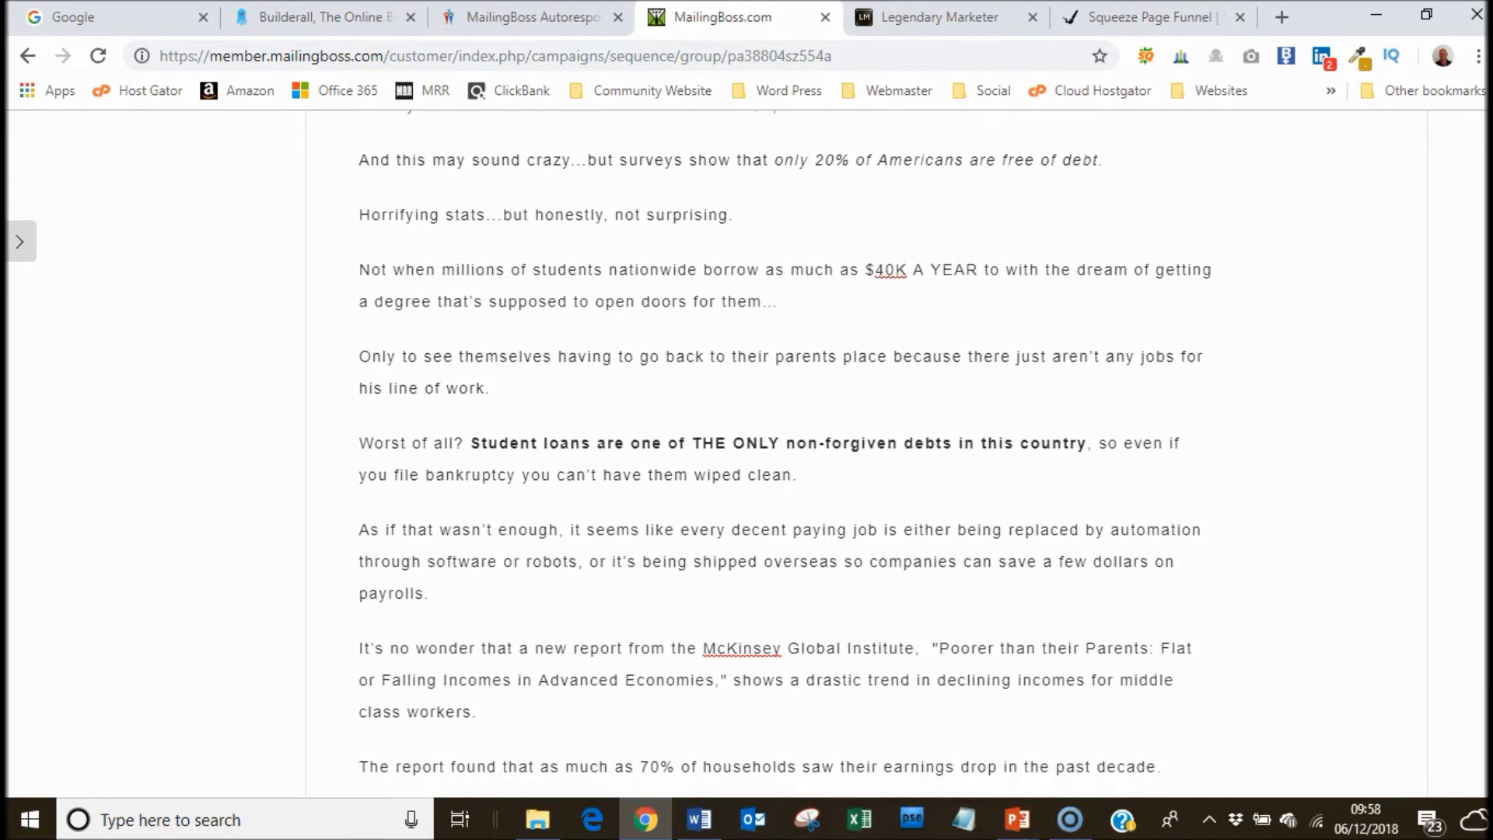
{"action": "scroll", "coordinate": [778, 451], "scroll_direction": "down", "scroll_amount": 1}
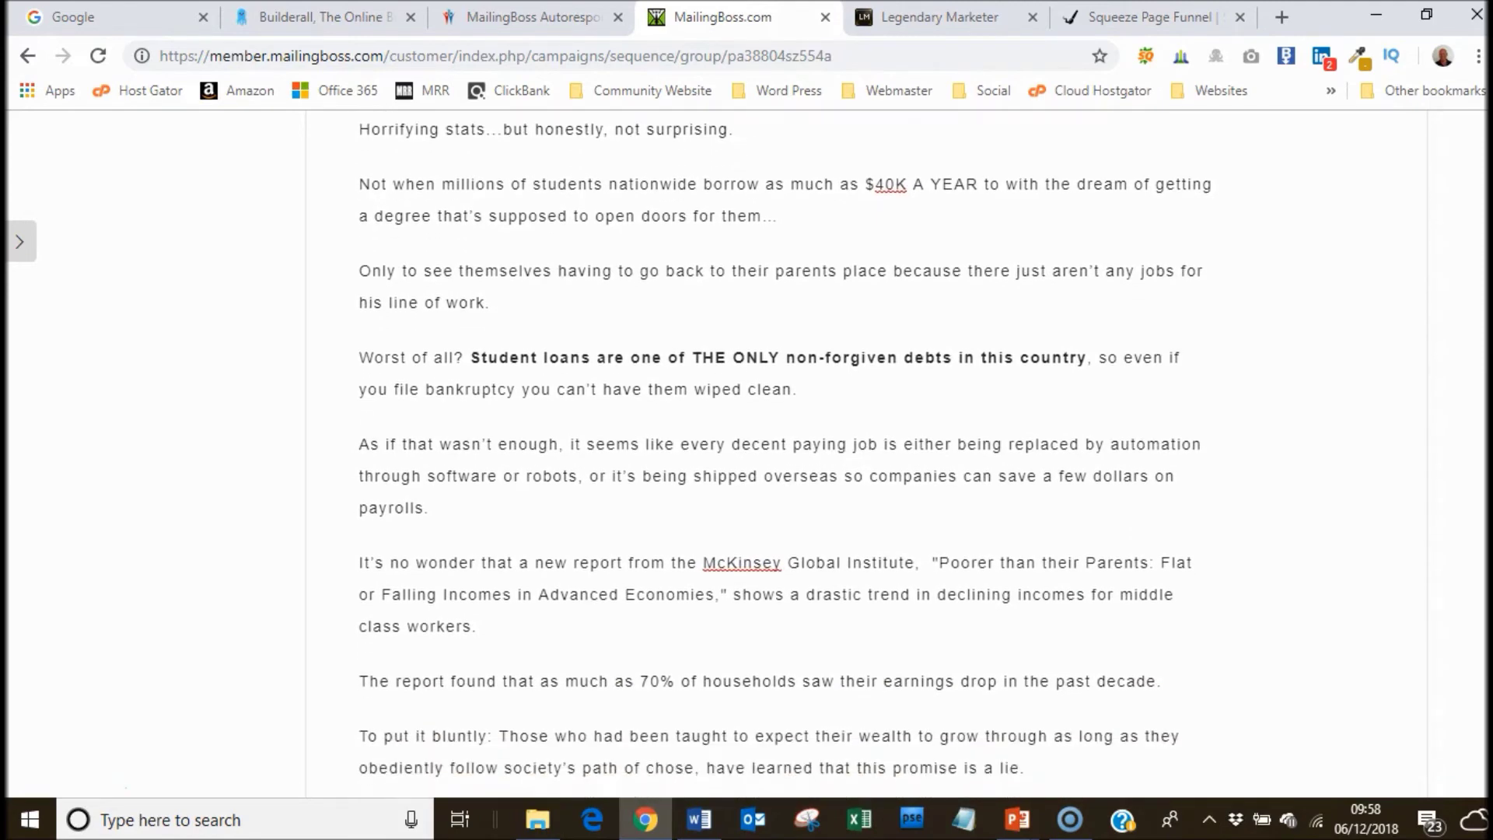
{"action": "scroll", "coordinate": [777, 451], "scroll_direction": "down", "scroll_amount": 2}
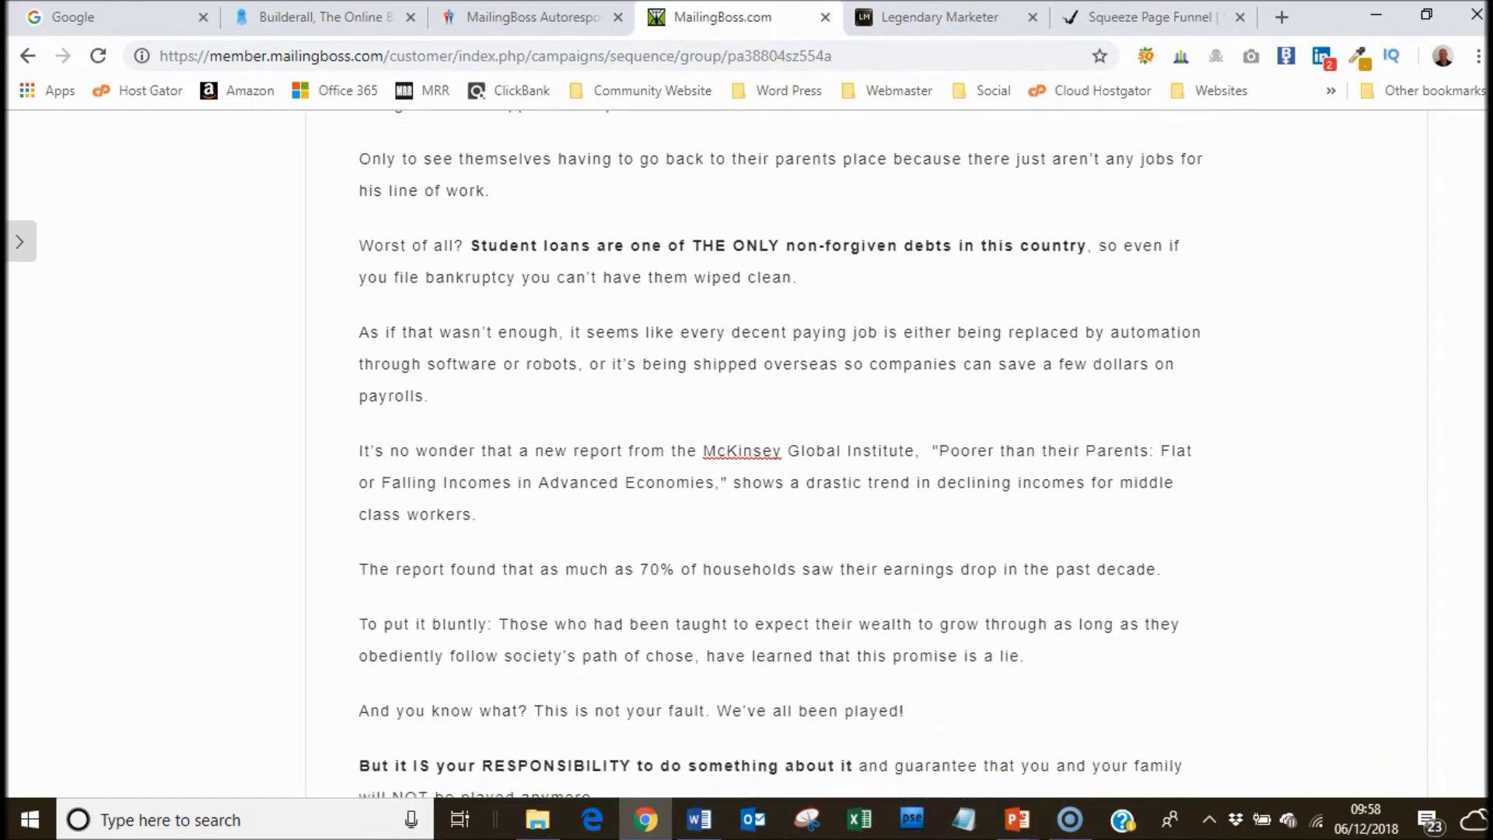
{"action": "scroll", "coordinate": [777, 451], "scroll_direction": "down", "scroll_amount": 2}
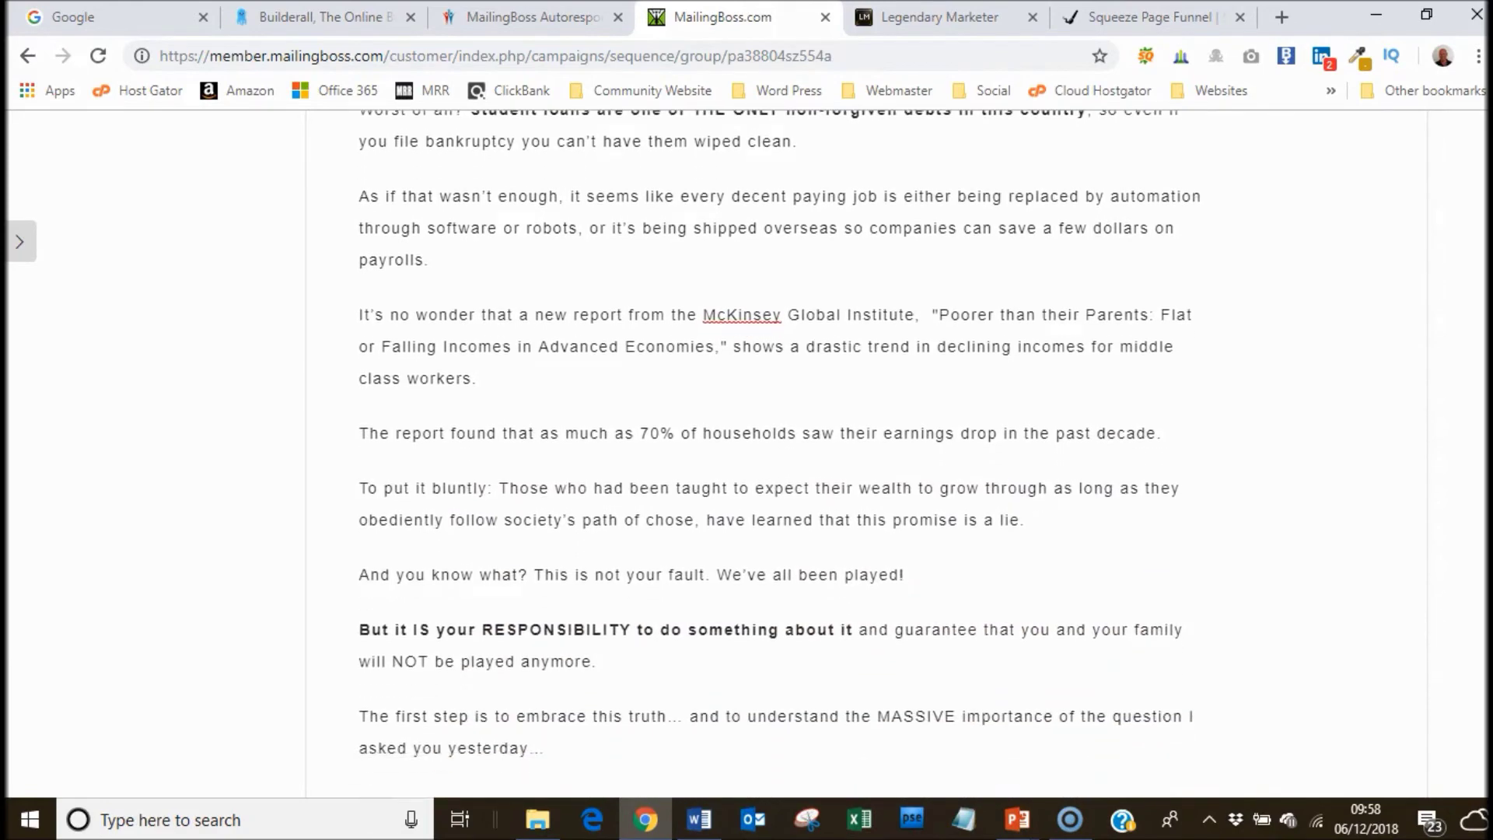
{"action": "scroll", "coordinate": [777, 450], "scroll_direction": "down", "scroll_amount": 2}
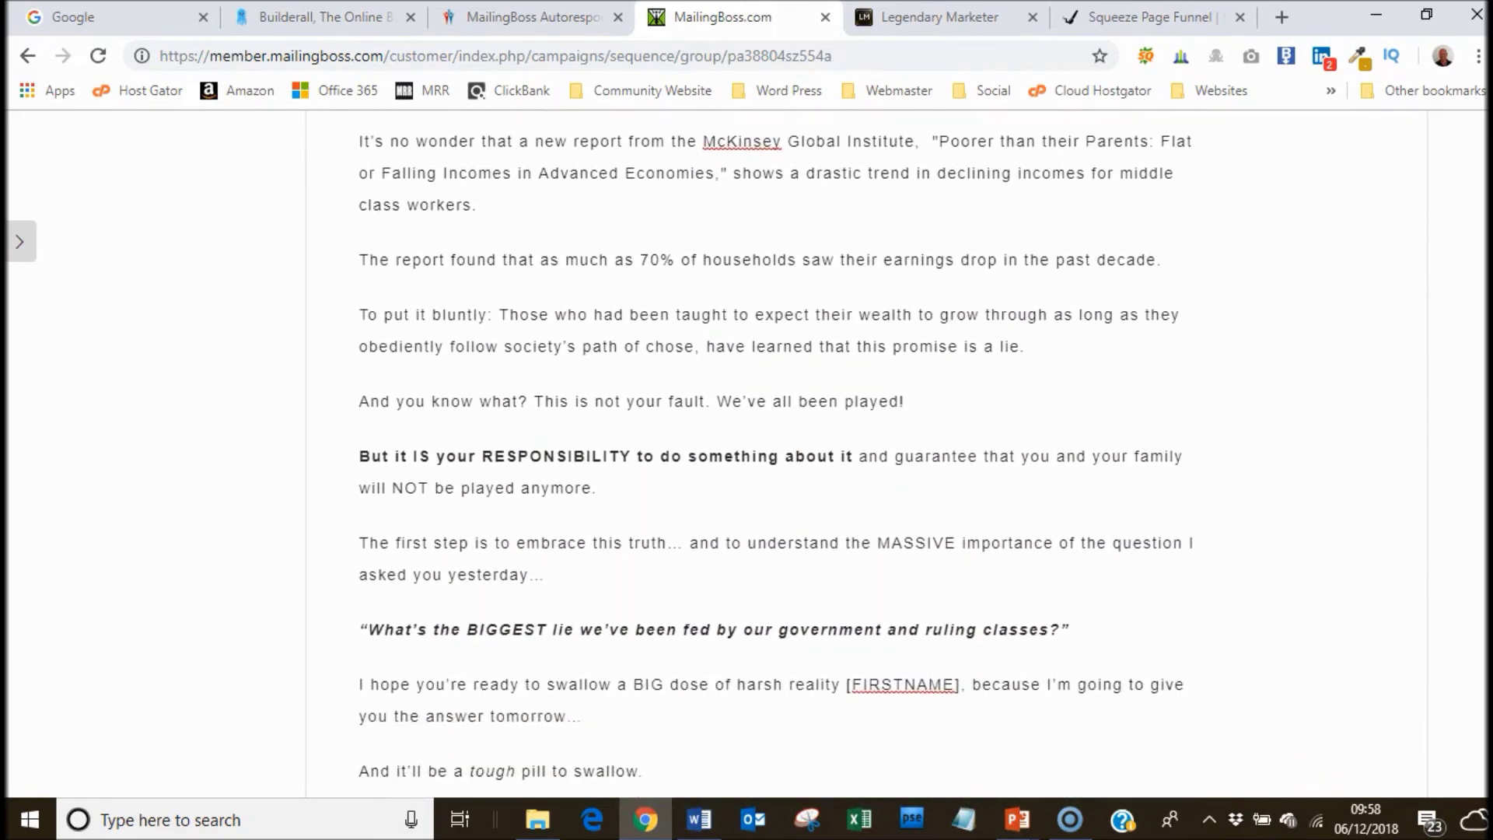
{"action": "scroll", "coordinate": [777, 450], "scroll_direction": "down", "scroll_amount": 2}
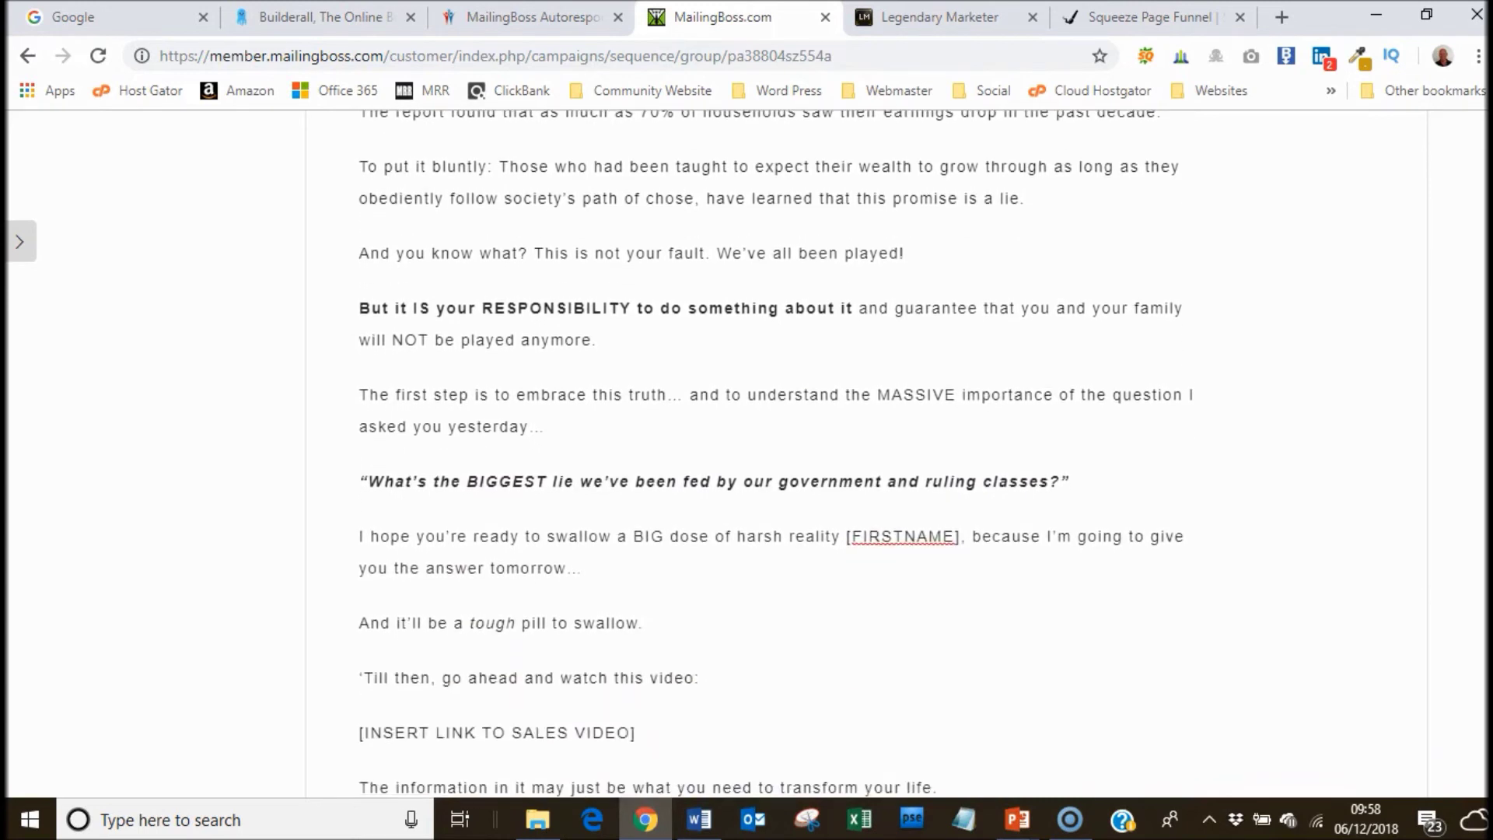
{"action": "scroll", "coordinate": [778, 450], "scroll_direction": "down", "scroll_amount": 1}
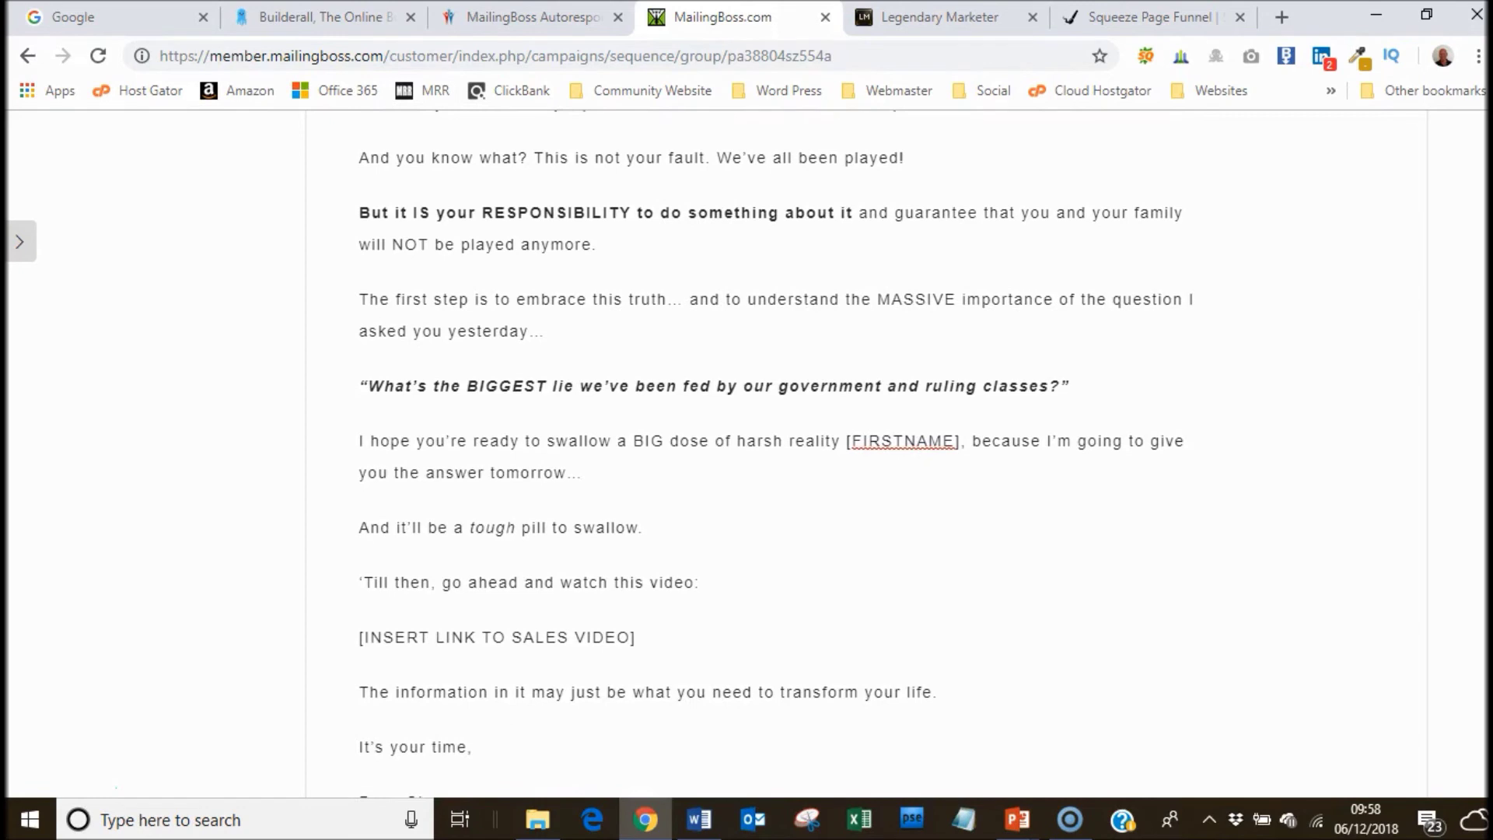
{"action": "scroll", "coordinate": [777, 451], "scroll_direction": "down", "scroll_amount": 1}
{"action": "left_click", "coordinate": [861, 389]}
{"action": "key", "text": "Delete"}
{"action": "key", "text": "Delete"}
{"action": "key", "text": "Delete"}
{"action": "key", "text": "Delete"}
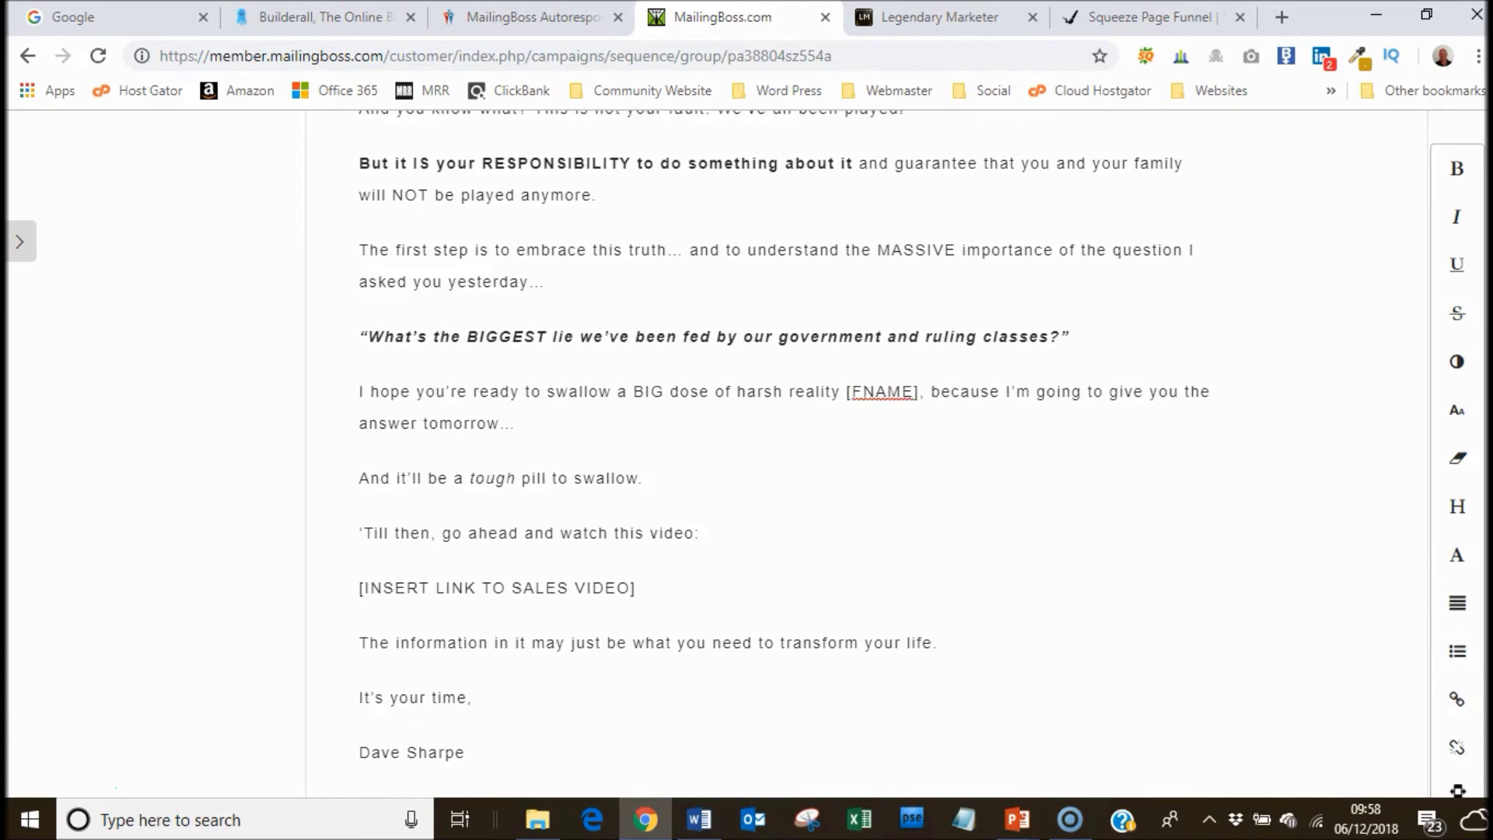
Replace the [INSERT LINK TO SALES VIDEO] line with 'DISCOVER HOW TO BECOME A LEGEND' and select it.
{"action": "scroll", "coordinate": [777, 451], "scroll_direction": "down", "scroll_amount": 2}
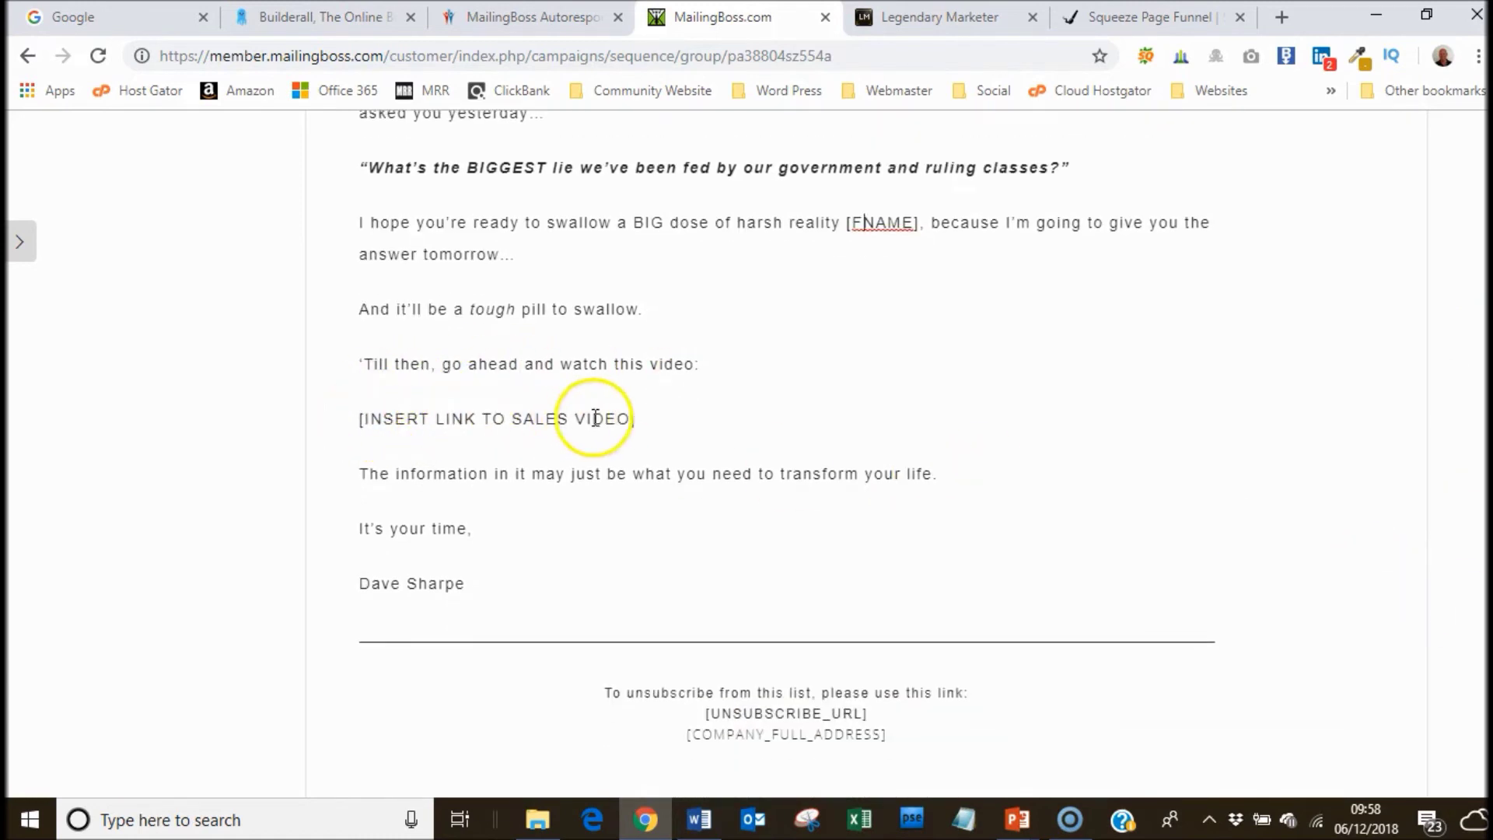
{"action": "left_click_drag", "start_coordinate": [635, 418], "coordinate": [500, 418]}
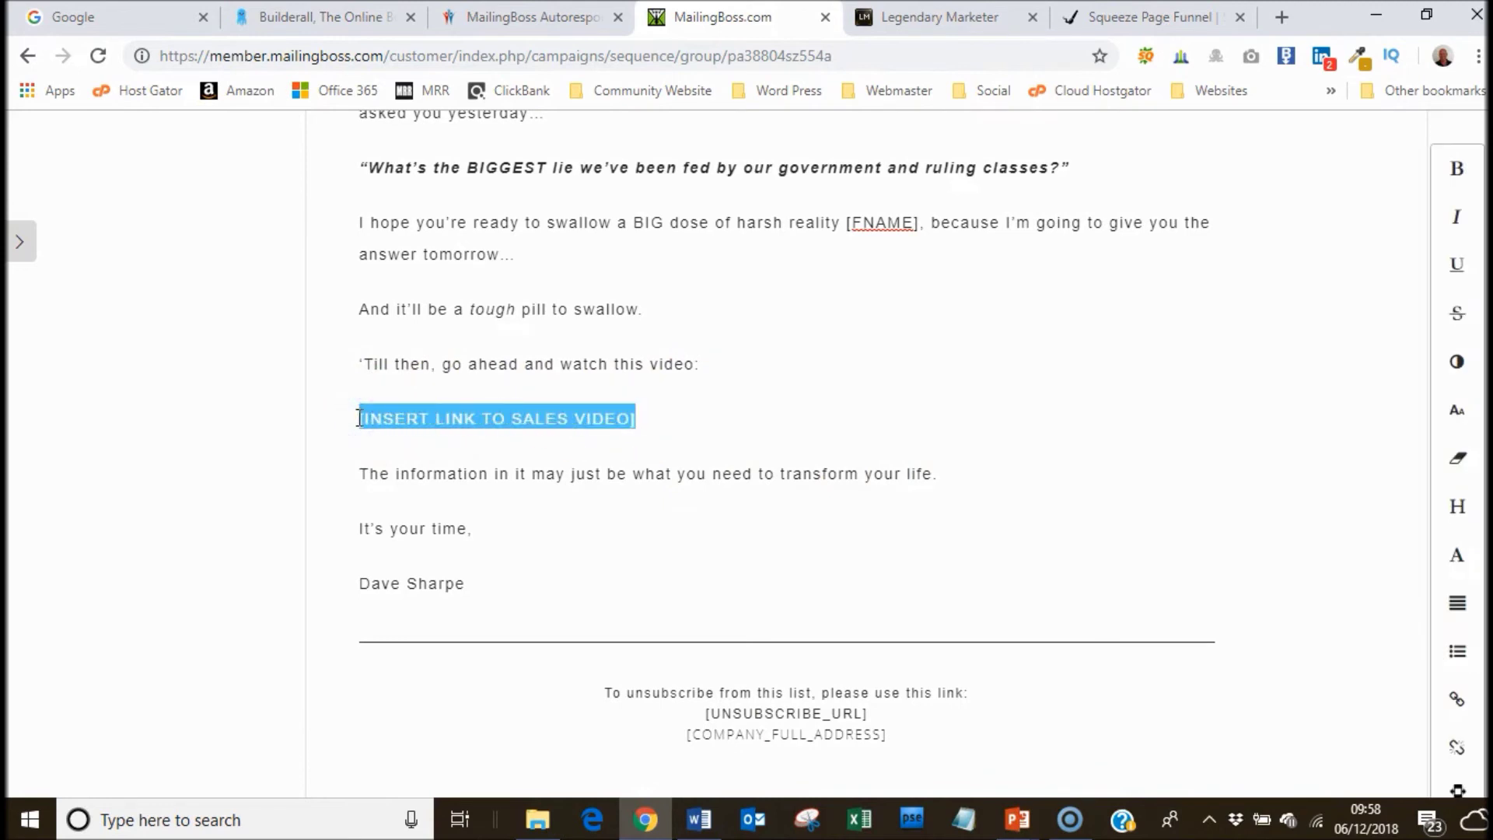
{"action": "type", "text": "WA"}
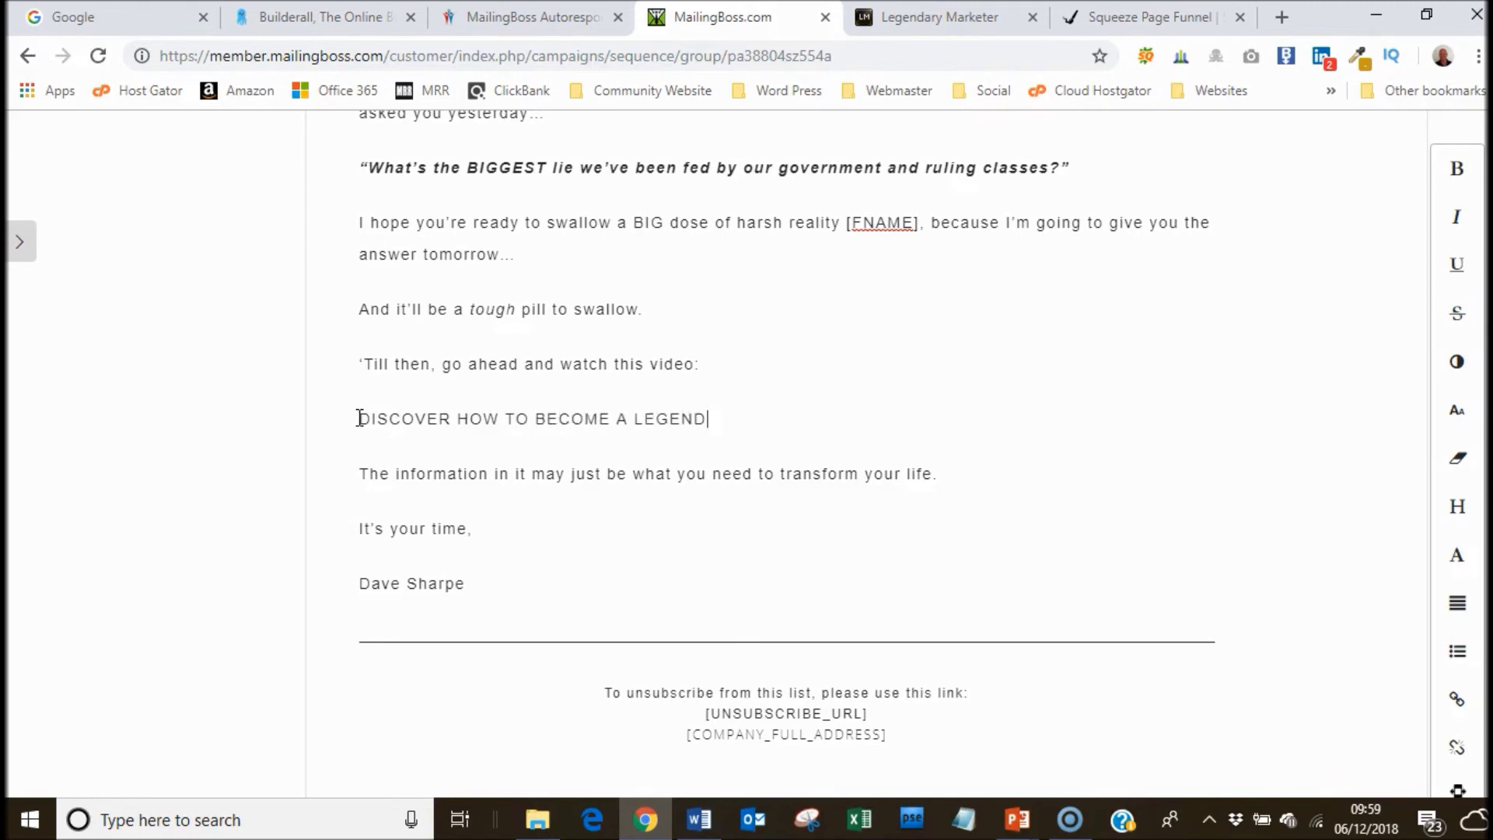
{"action": "left_click_drag", "start_coordinate": [360, 420], "coordinate": [673, 409]}
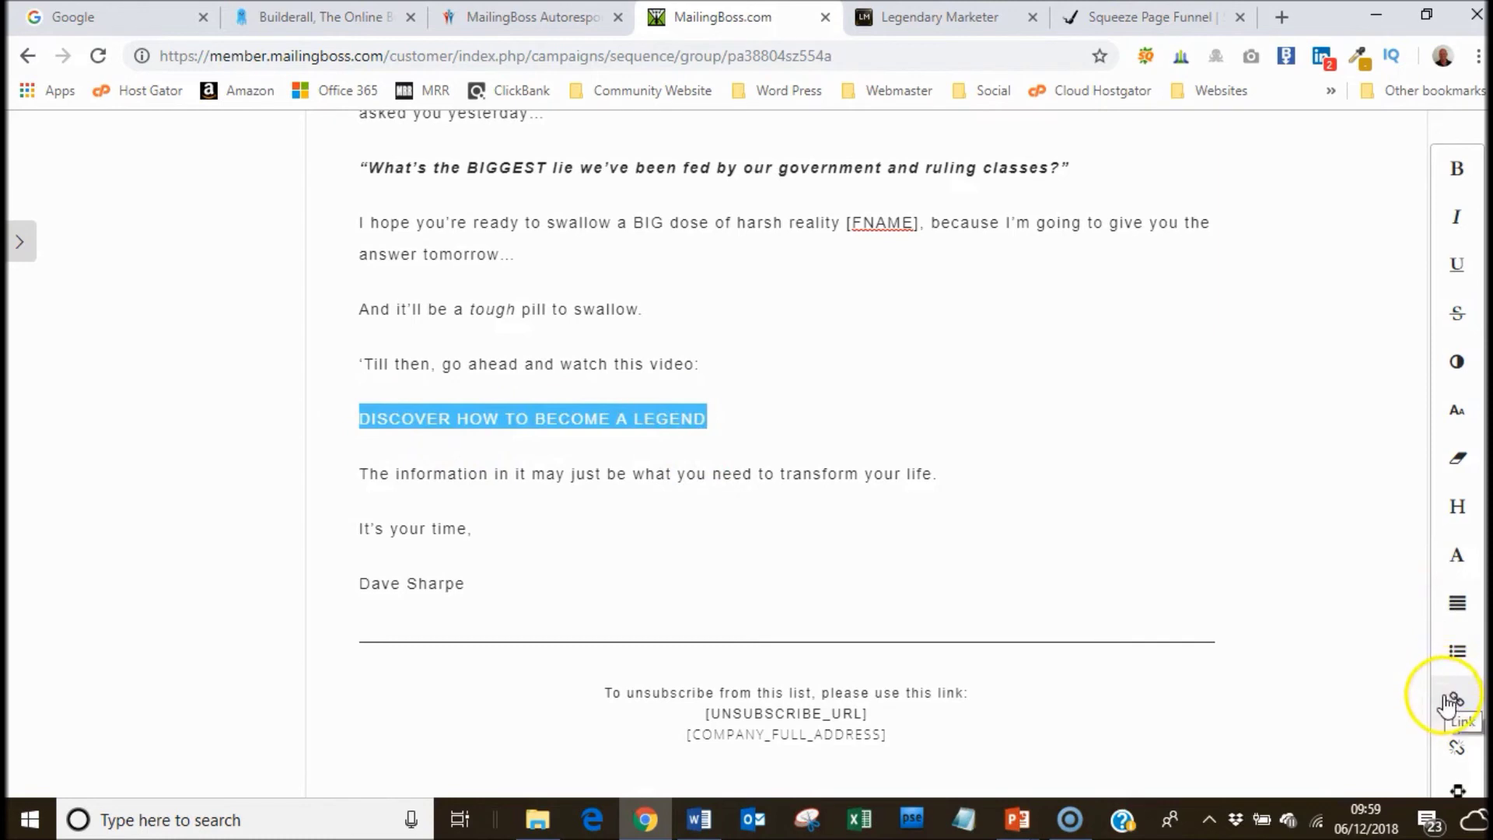
Link 'DISCOVER HOW TO BECOME A LEGEND' to the squeeze page address copied from its browser tab.
{"action": "left_click", "coordinate": [1460, 704]}
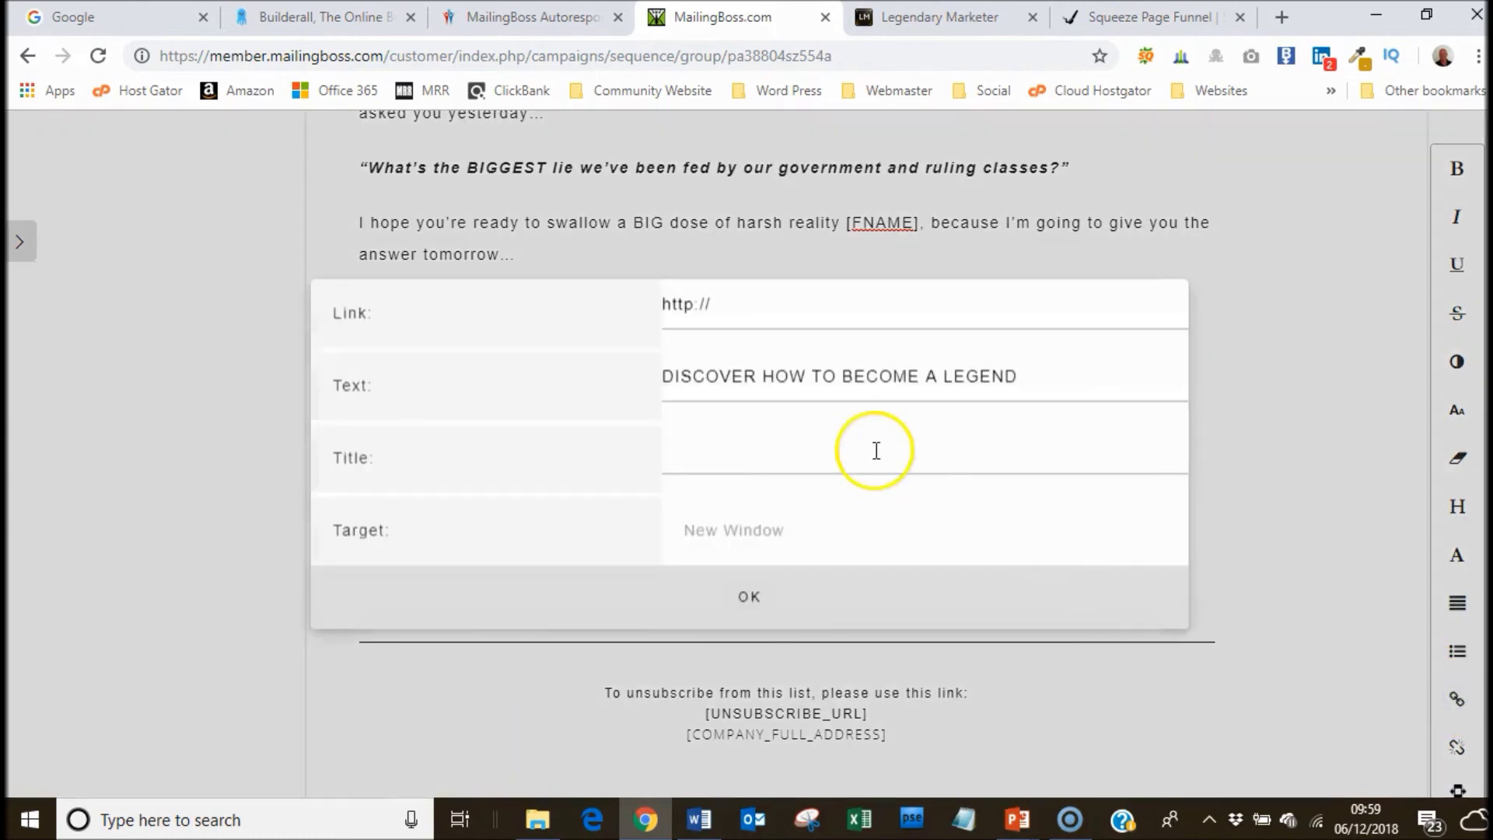
{"action": "left_click", "coordinate": [694, 306]}
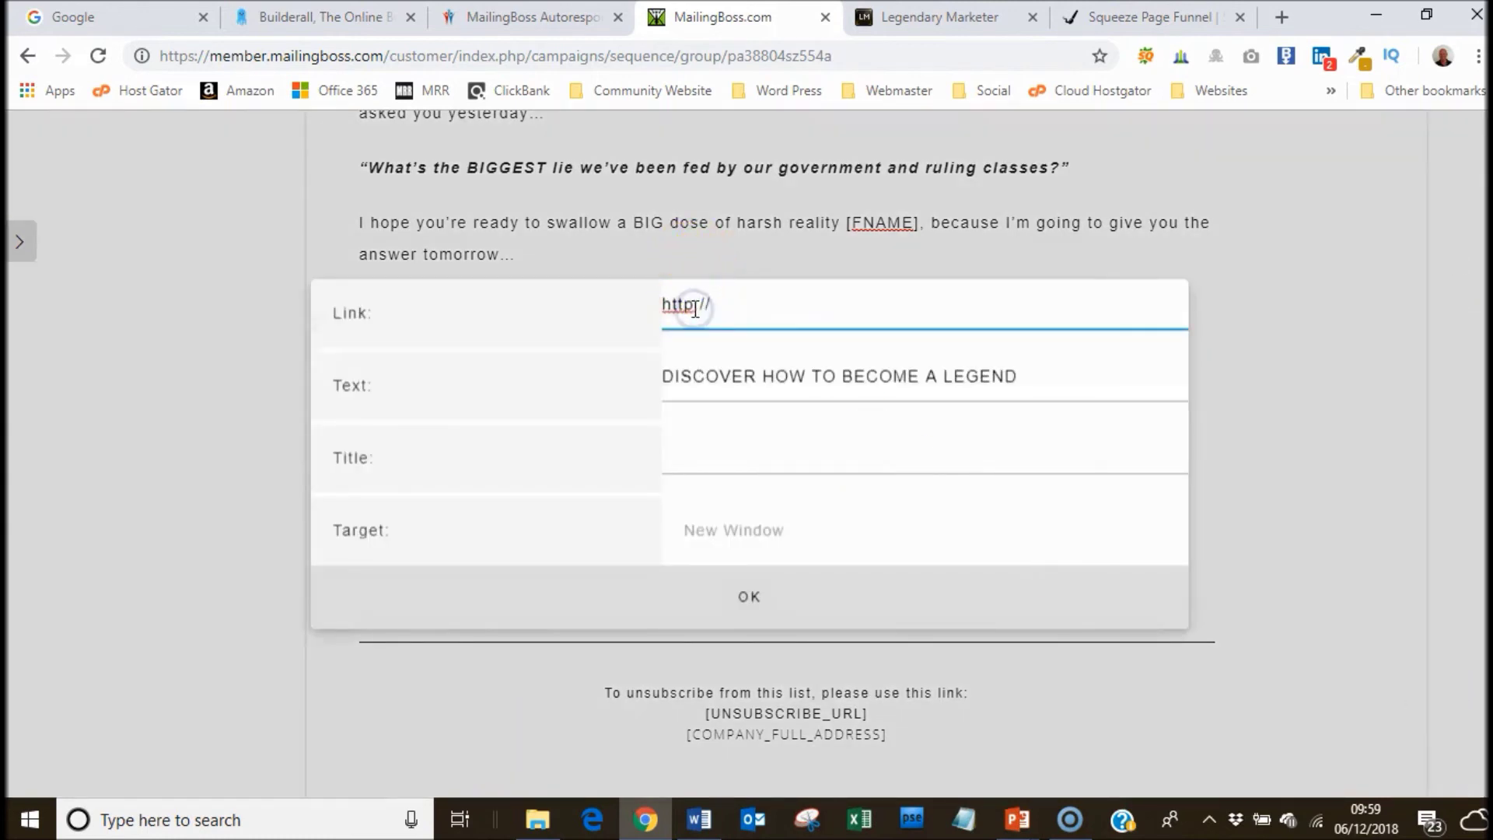
{"action": "left_click", "coordinate": [1150, 17]}
{"action": "left_click_drag", "start_coordinate": [457, 53], "coordinate": [159, 55]}
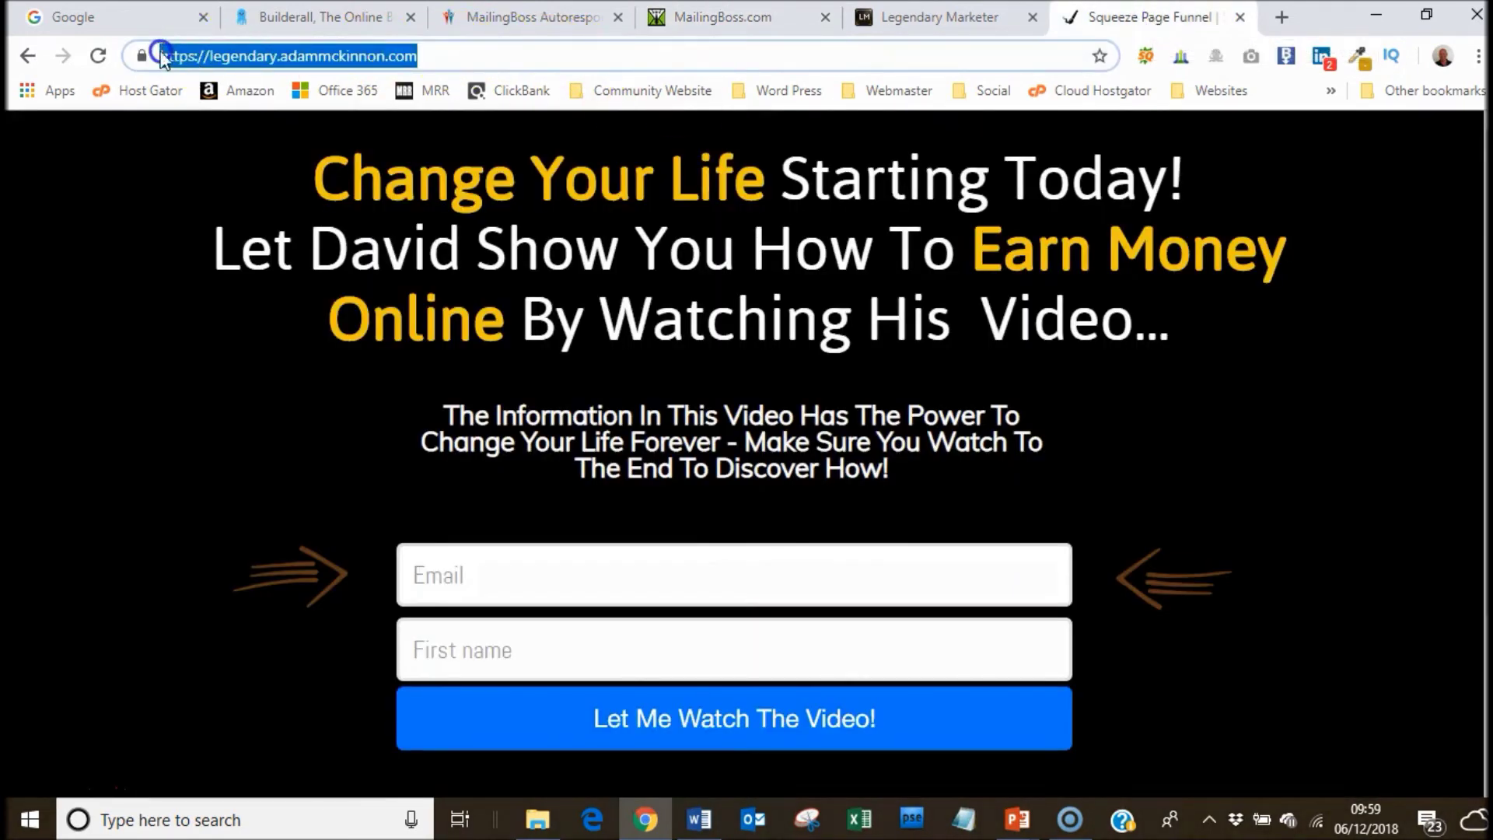
{"action": "right_click", "coordinate": [183, 55]}
{"action": "left_click", "coordinate": [226, 173]}
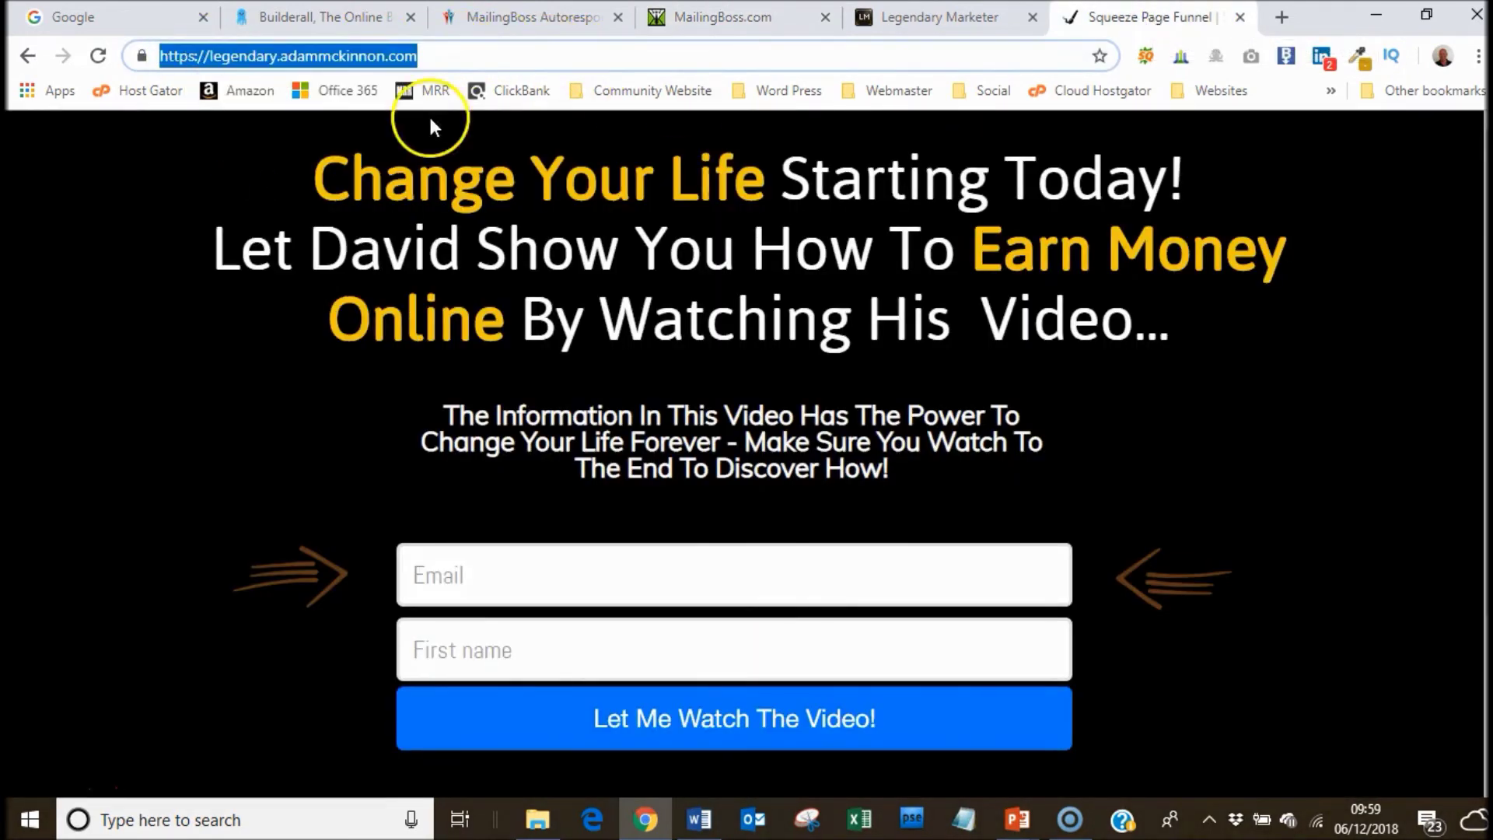
{"action": "left_click", "coordinate": [725, 17]}
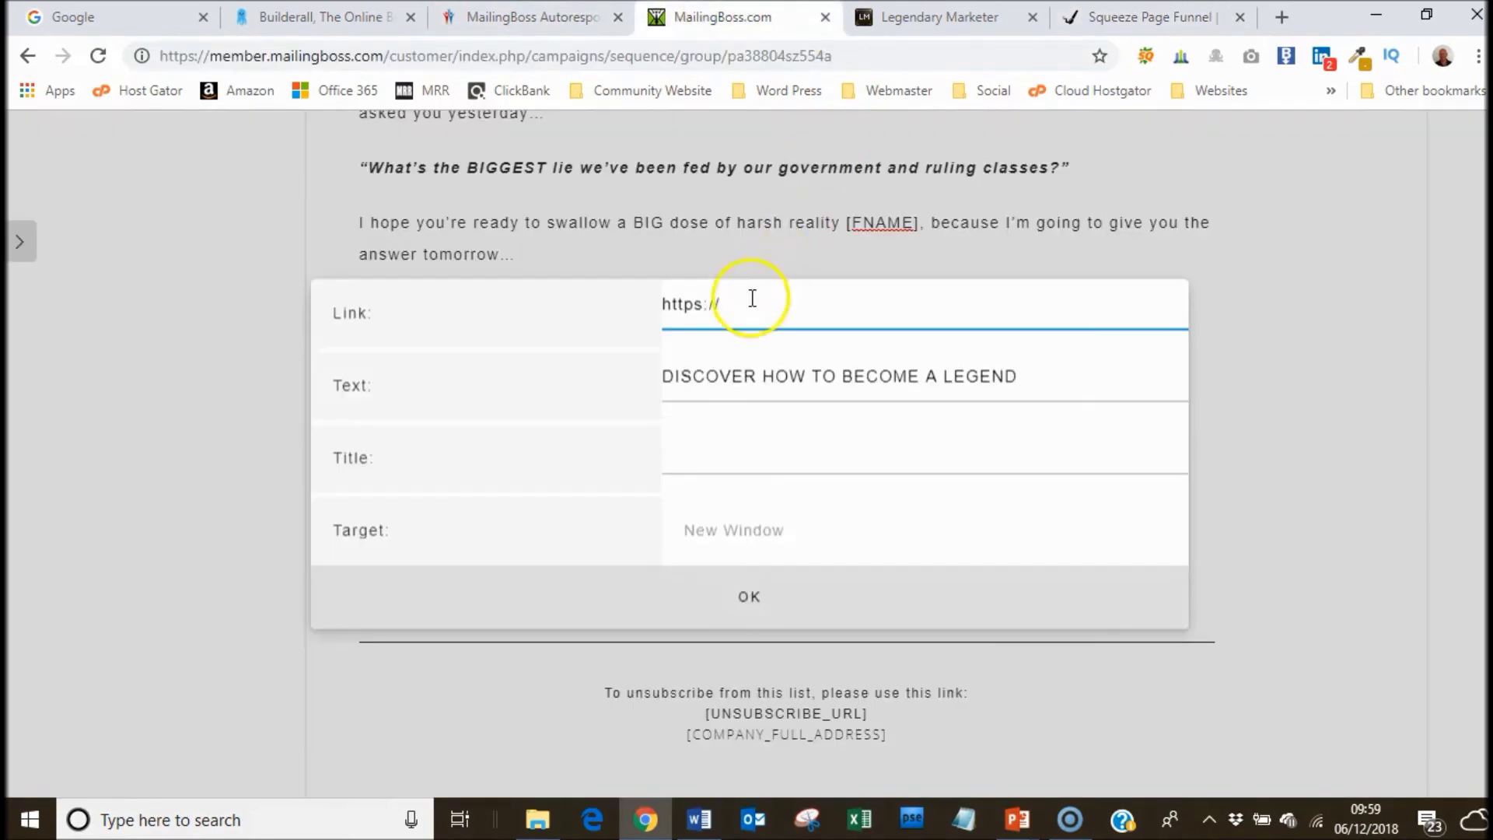
{"action": "right_click", "coordinate": [669, 304]}
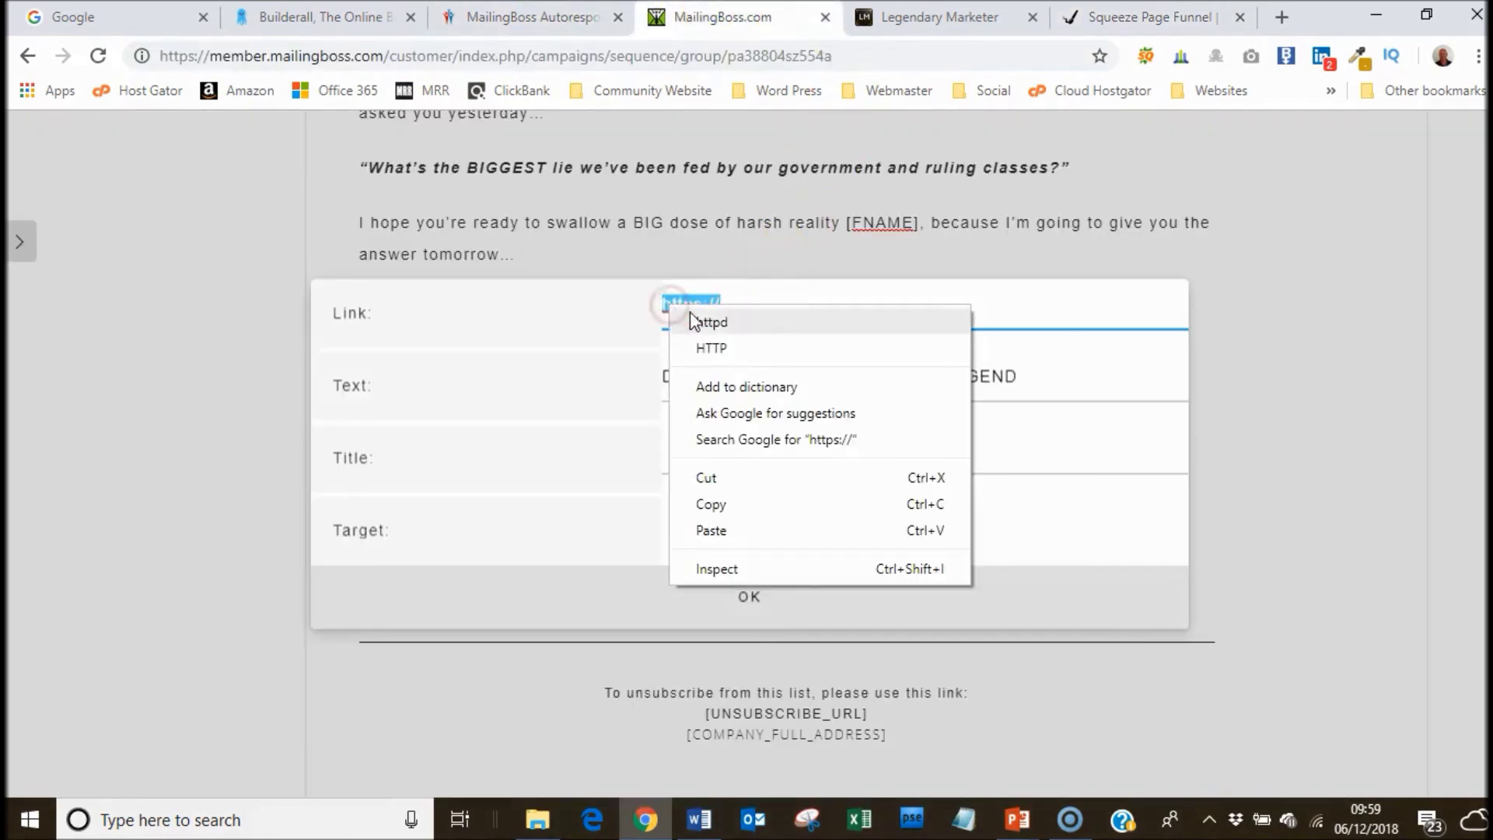
{"action": "left_click", "coordinate": [705, 526]}
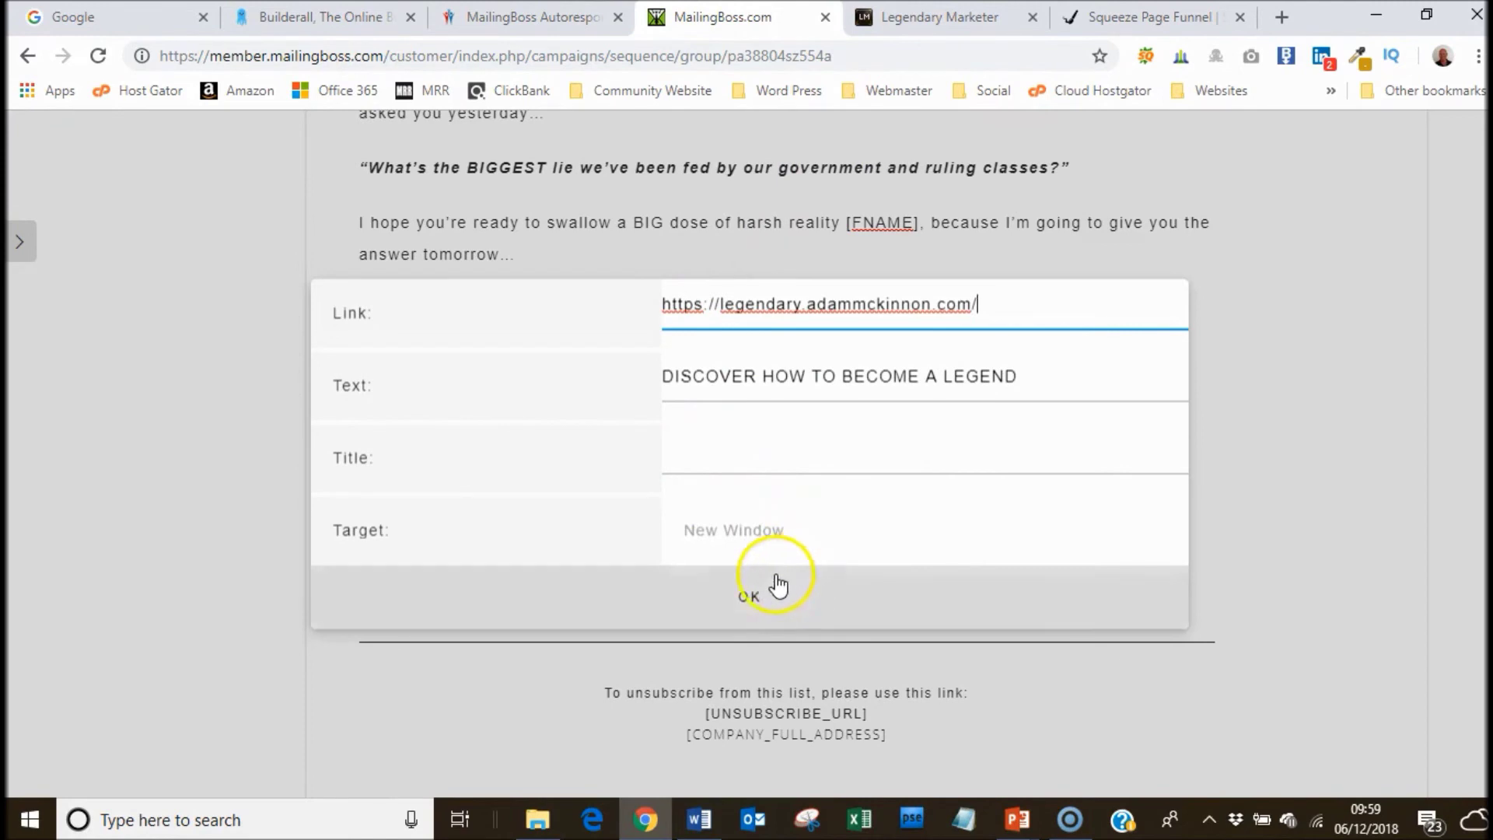
{"action": "left_click", "coordinate": [753, 600]}
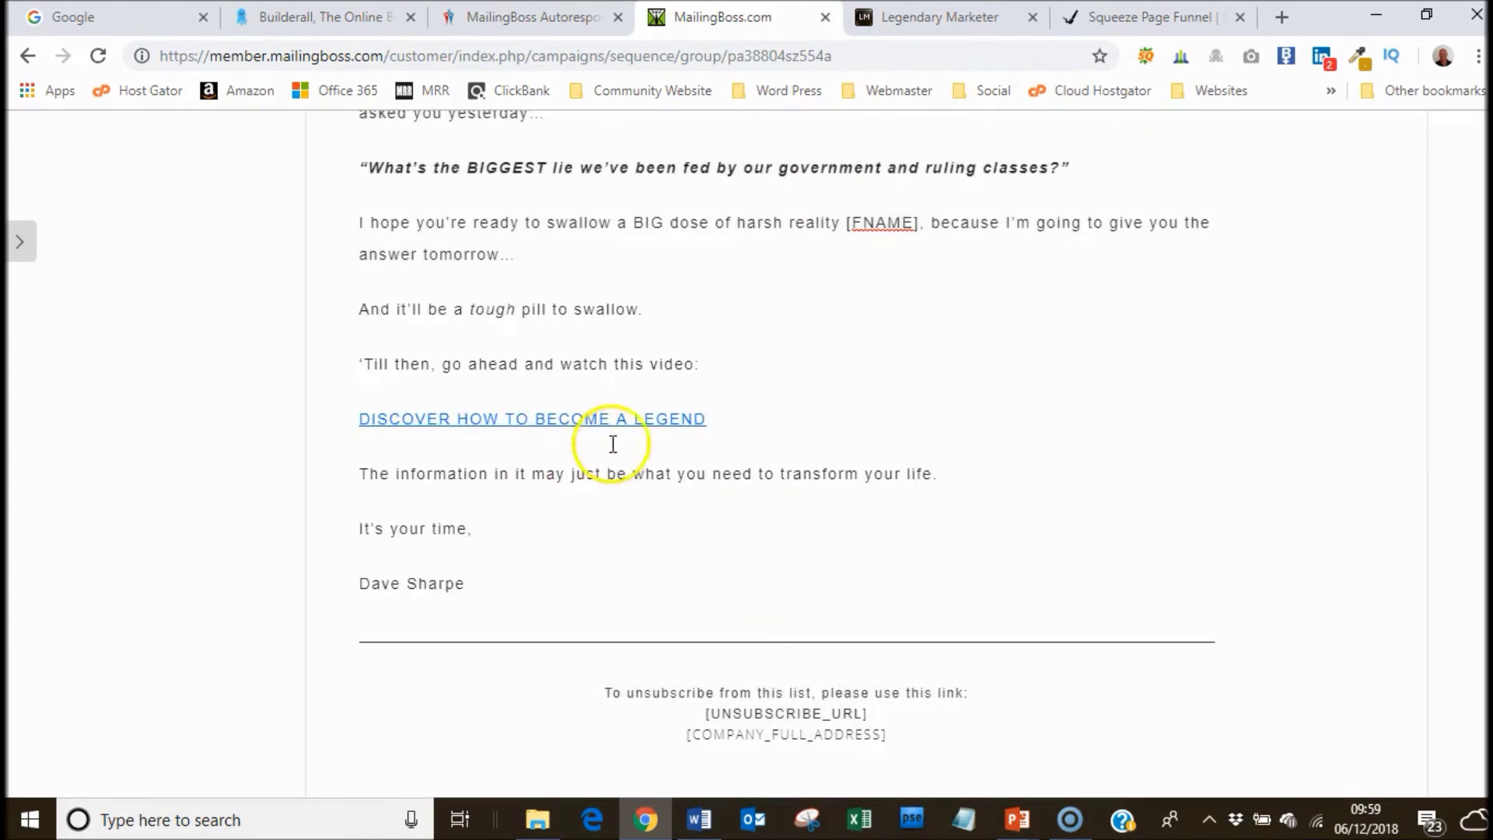
{"action": "left_click", "coordinate": [607, 433]}
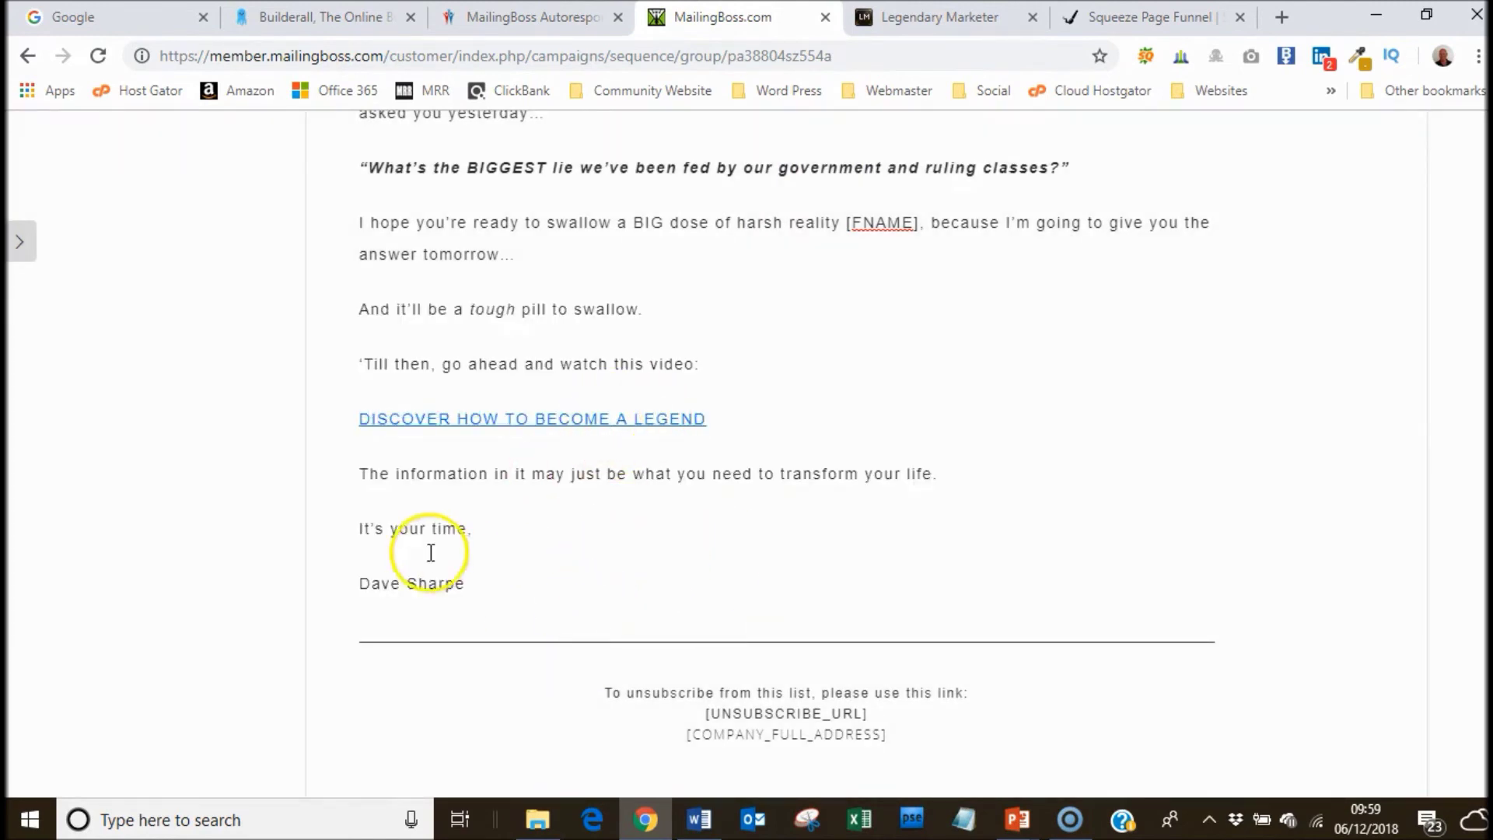
Scroll back to the top of the 'You got PLAYED' email and display the sequence's email list.
{"action": "left_click", "coordinate": [358, 580]}
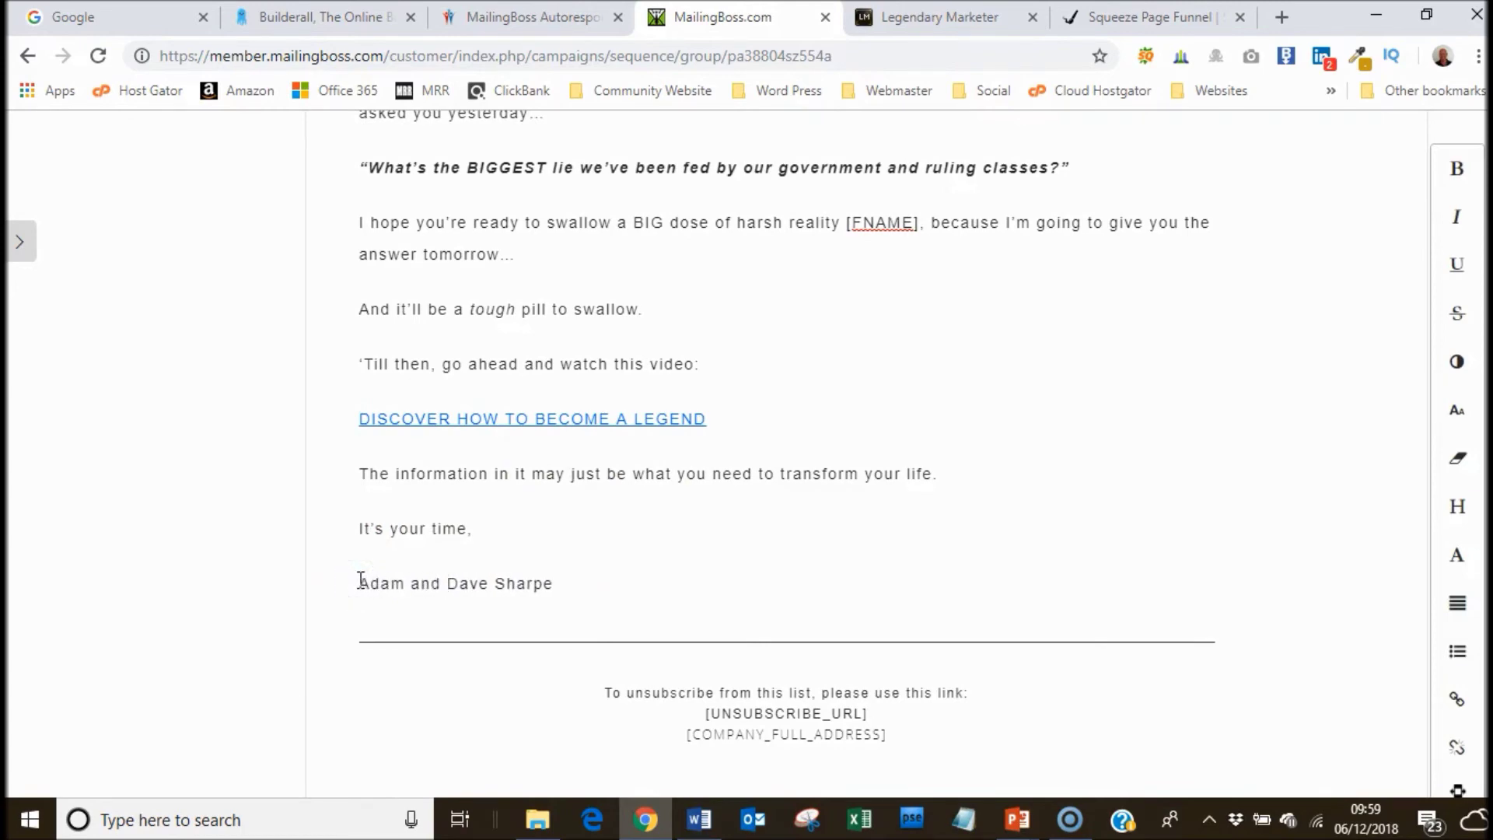
{"action": "scroll", "coordinate": [1278, 555], "scroll_direction": "up", "scroll_amount": 8}
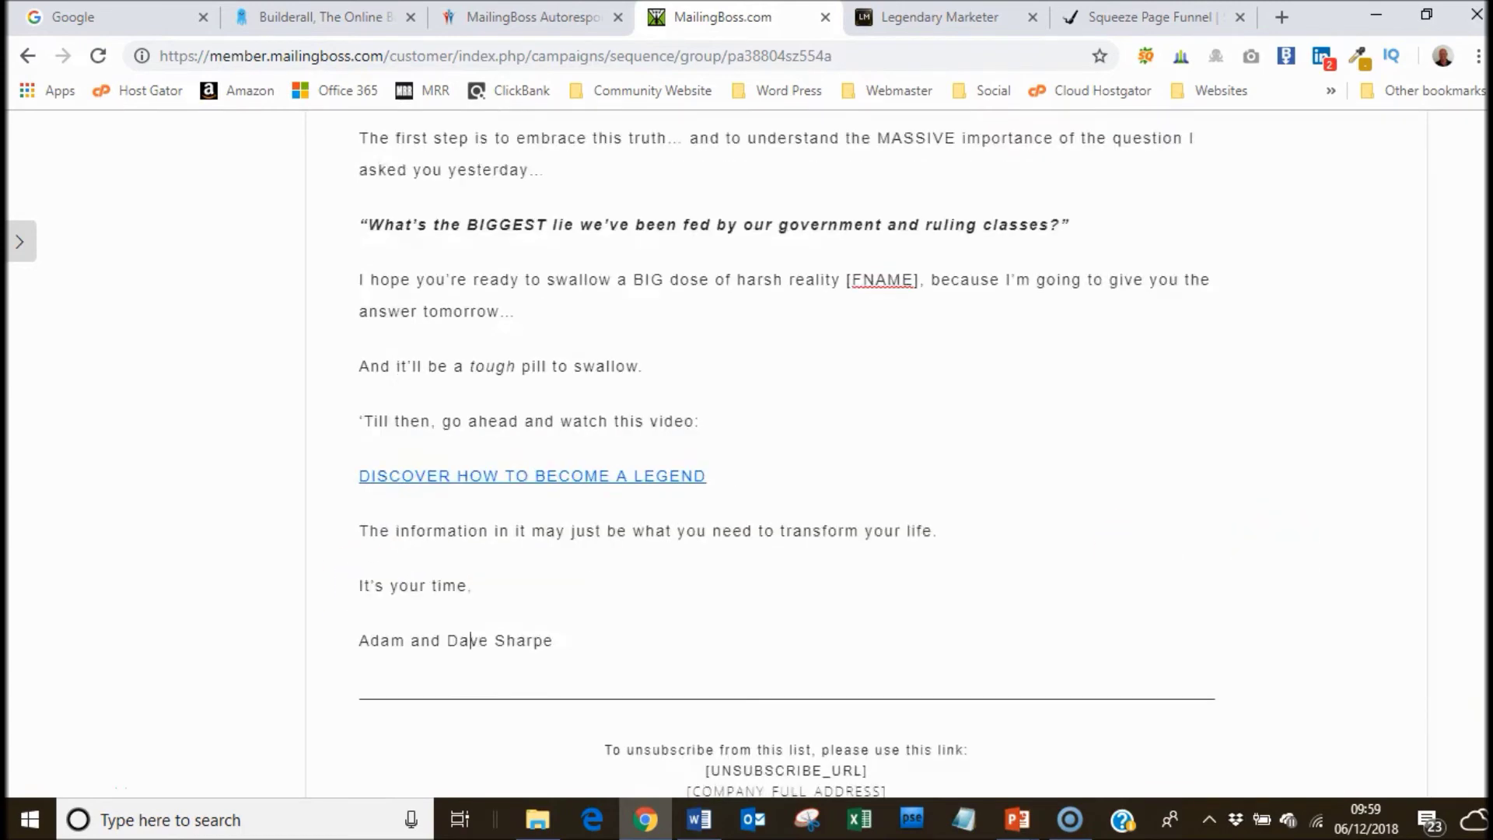
{"action": "scroll", "coordinate": [783, 465], "scroll_direction": "up", "scroll_amount": 14}
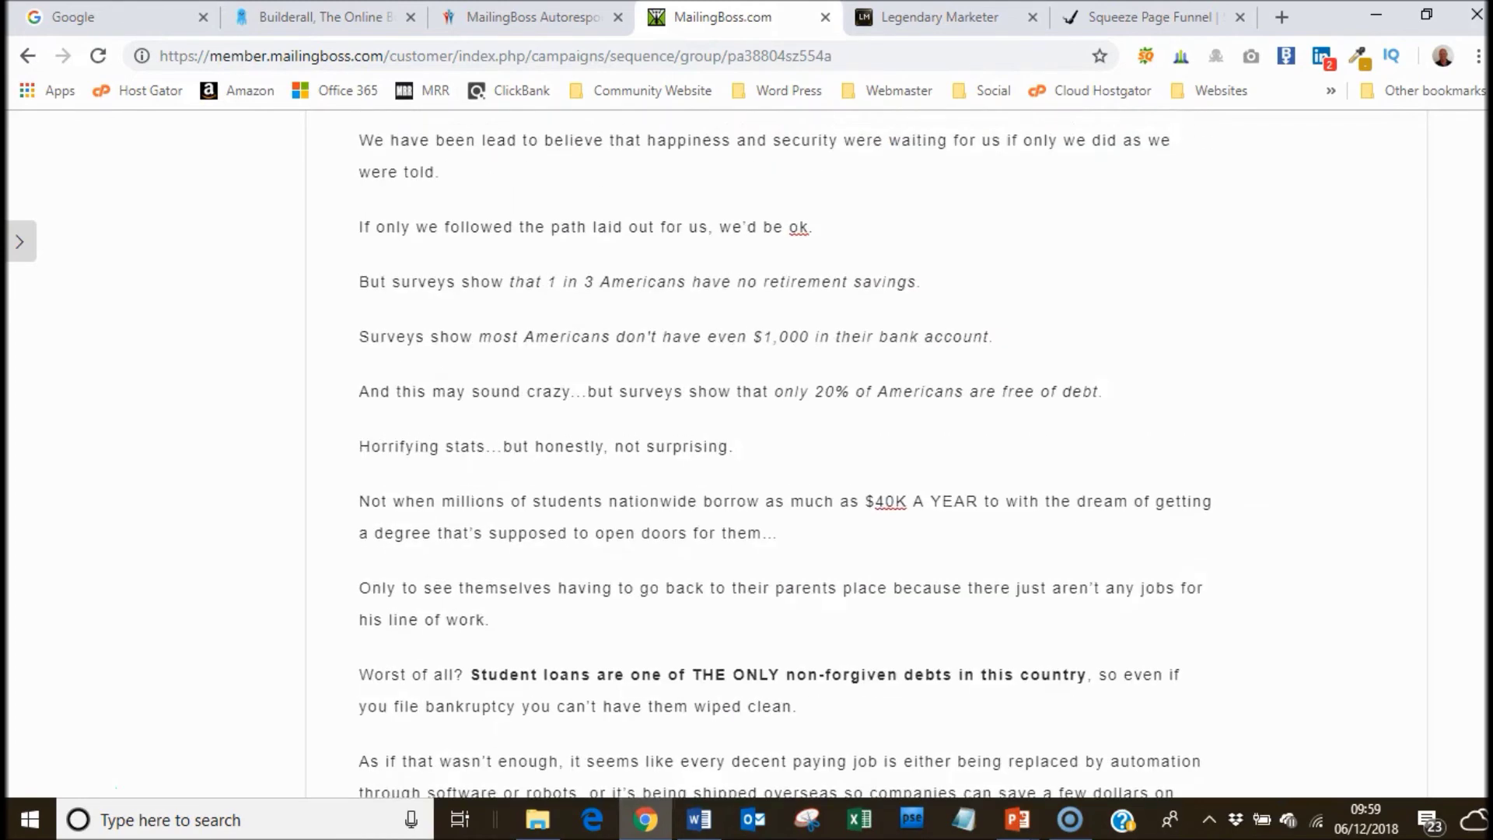
{"action": "scroll", "coordinate": [784, 465], "scroll_direction": "up", "scroll_amount": 2}
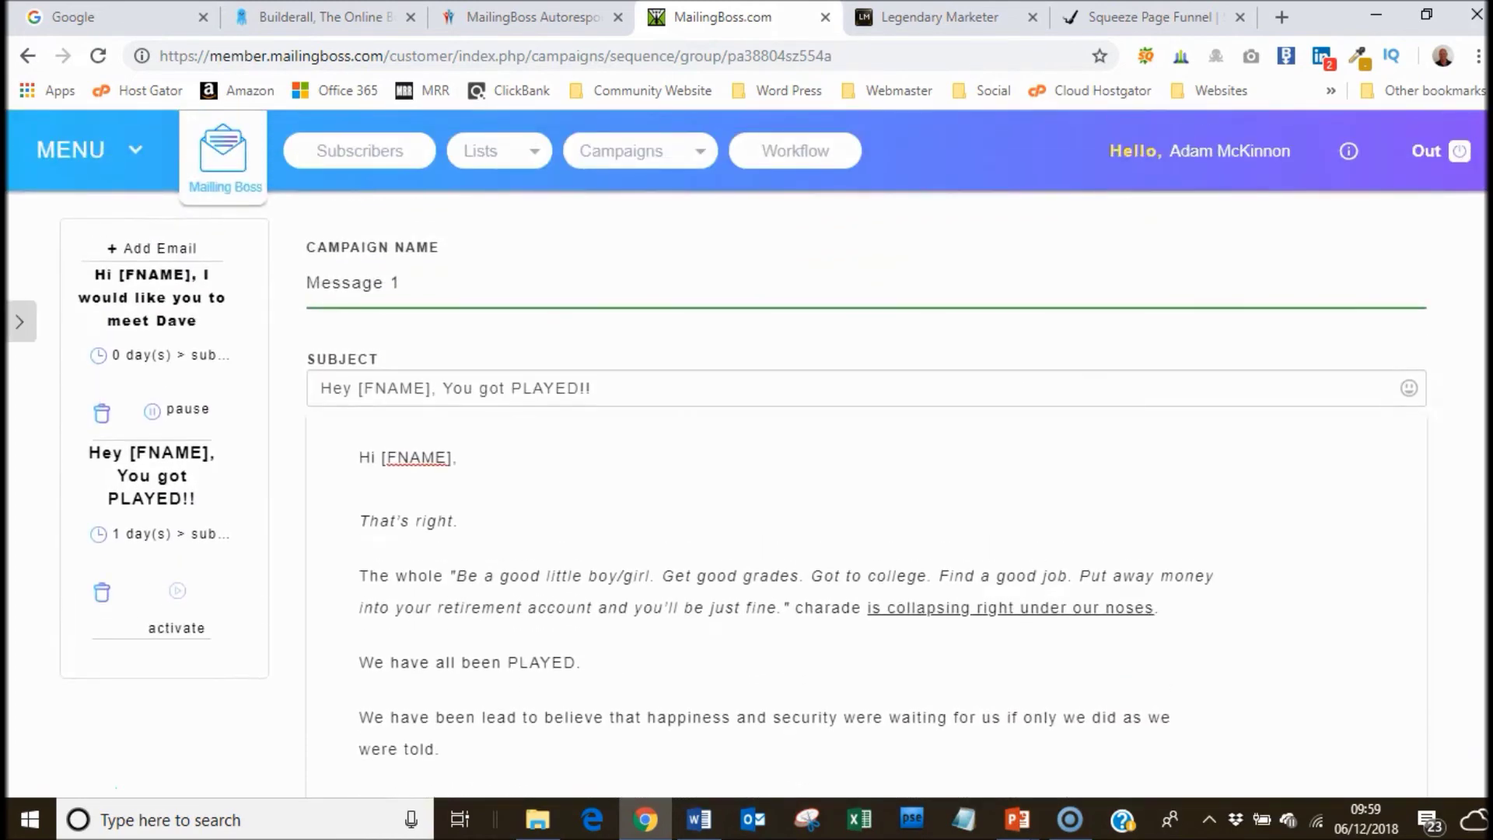
{"action": "scroll", "coordinate": [746, 454], "scroll_direction": "down", "scroll_amount": 1}
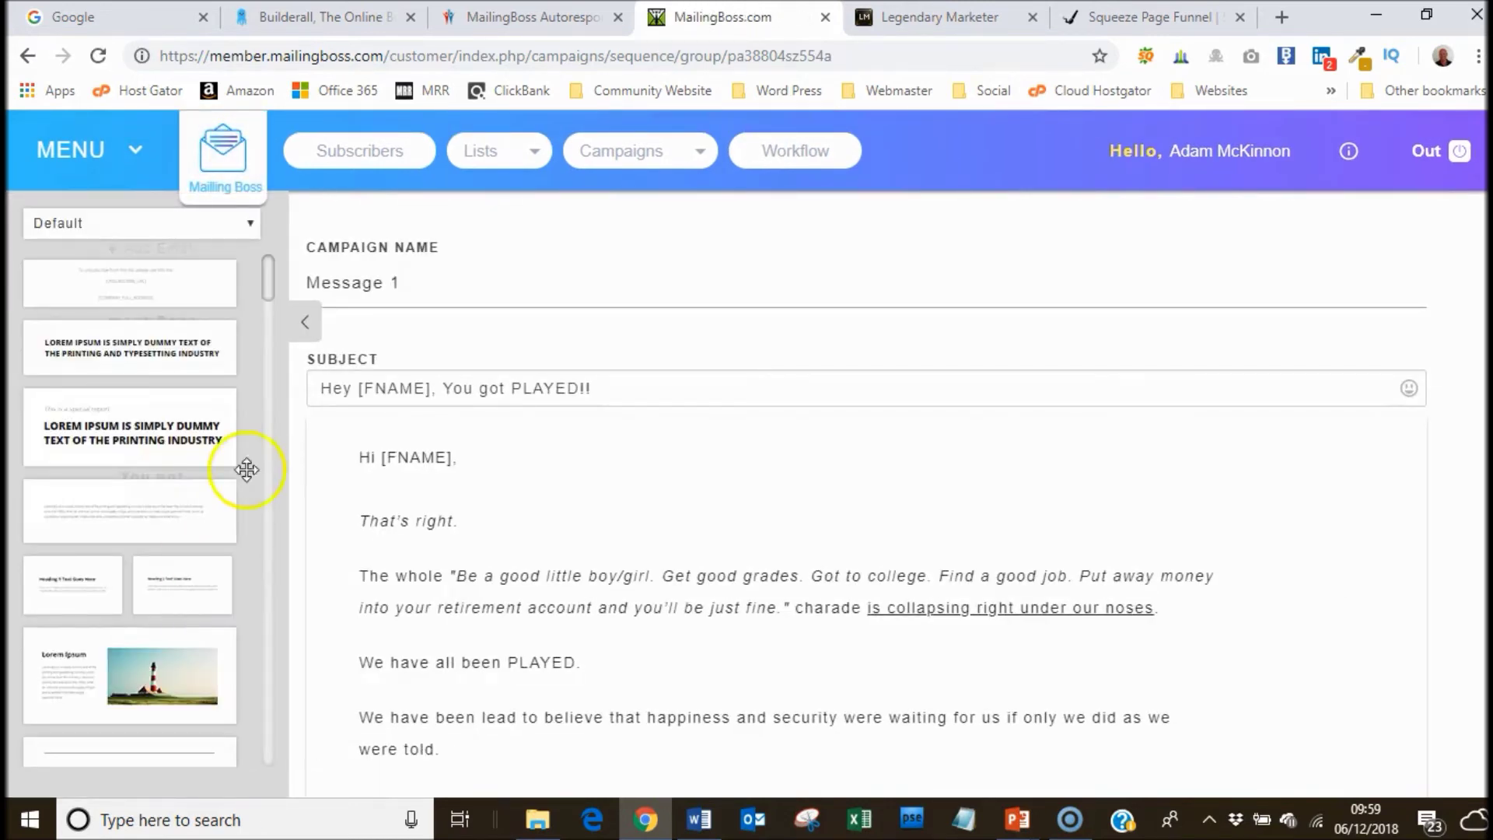
{"action": "left_click", "coordinate": [307, 325]}
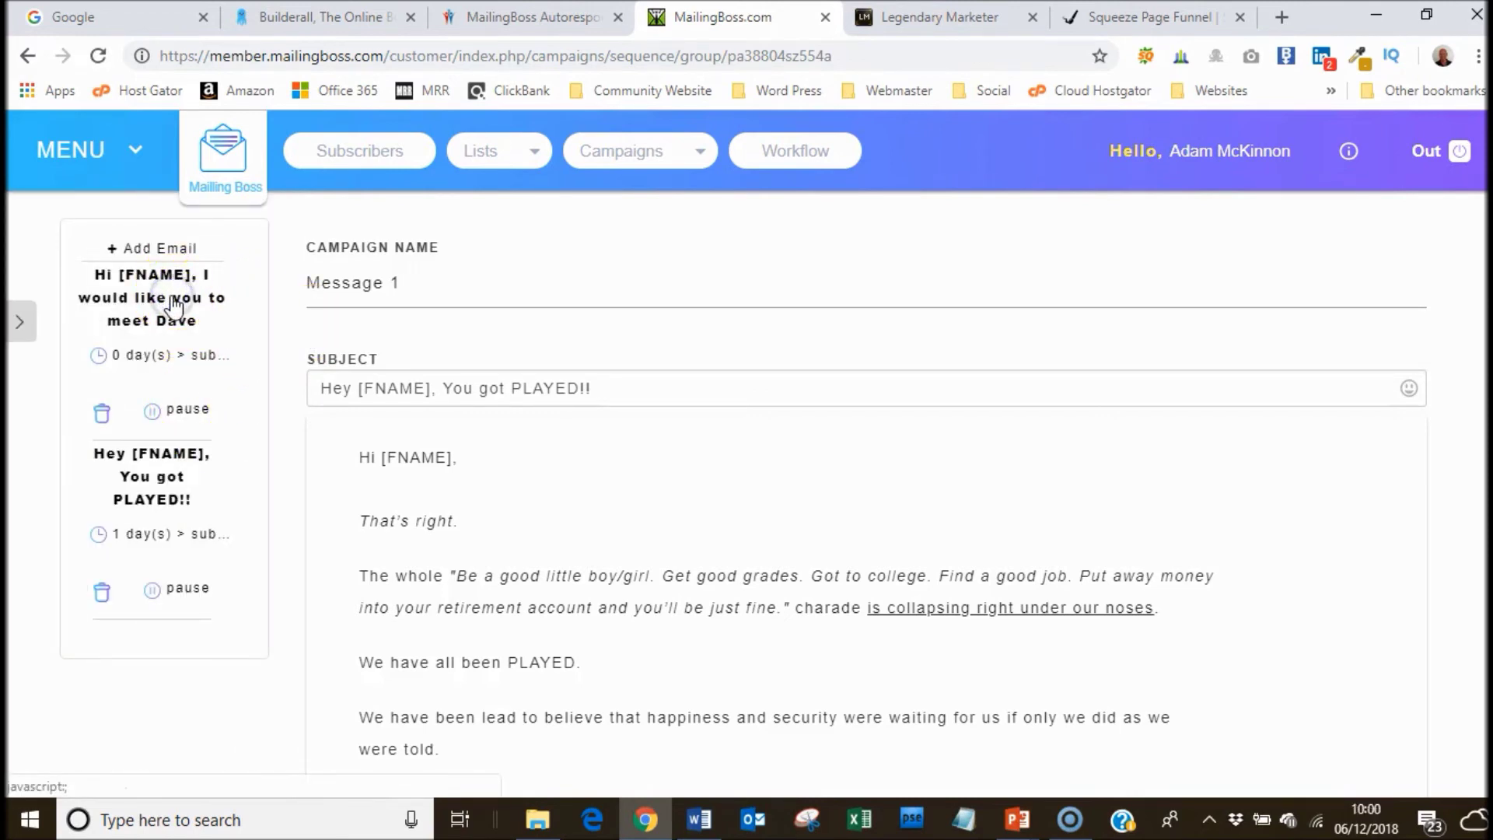
Open the welcome email, review its closing lines, then bring up the Word email-copy document.
{"action": "left_click", "coordinate": [147, 334]}
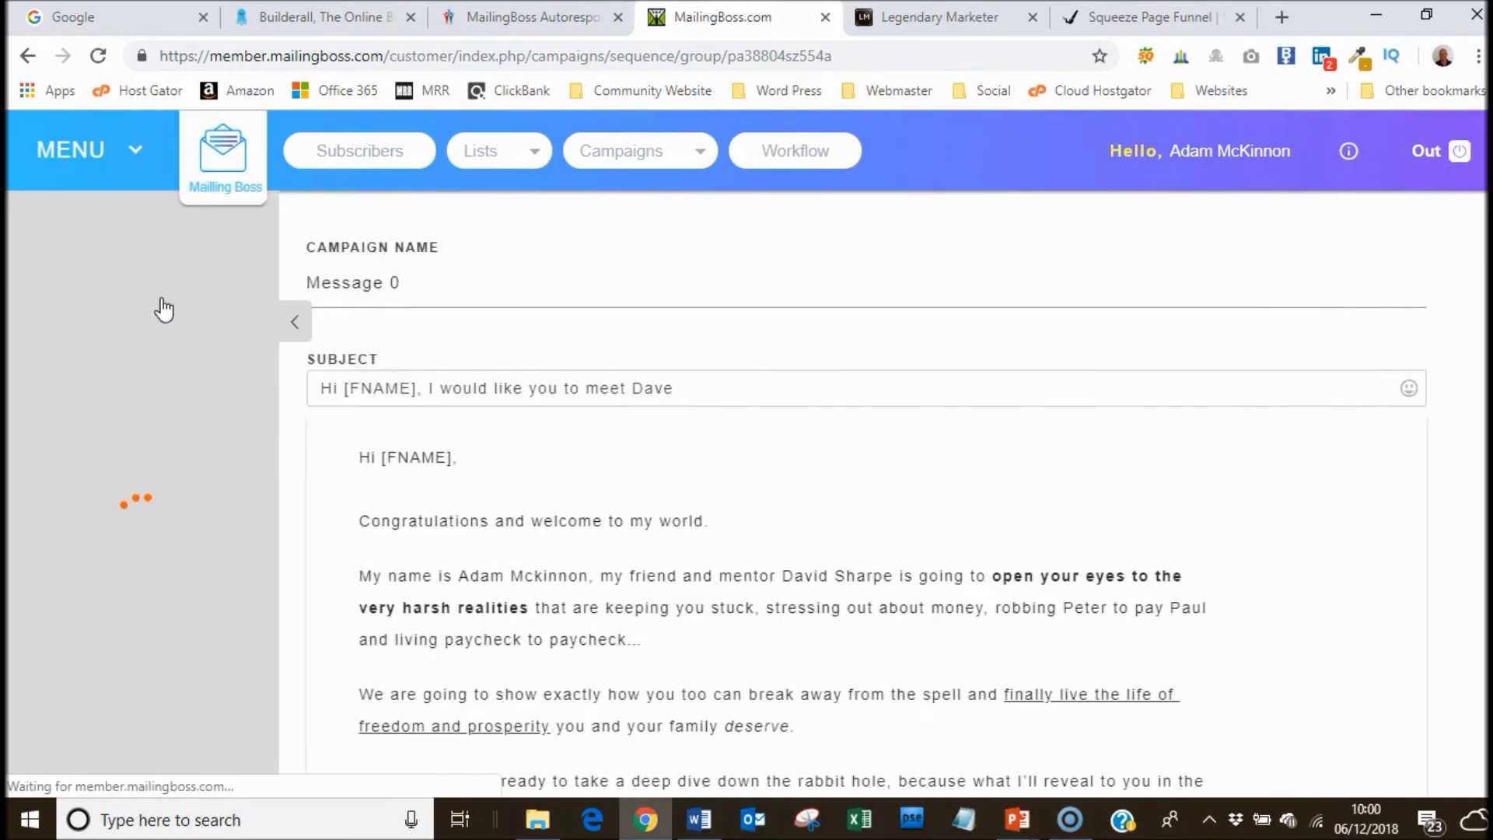
{"action": "scroll", "coordinate": [1346, 404], "scroll_direction": "down", "scroll_amount": 5}
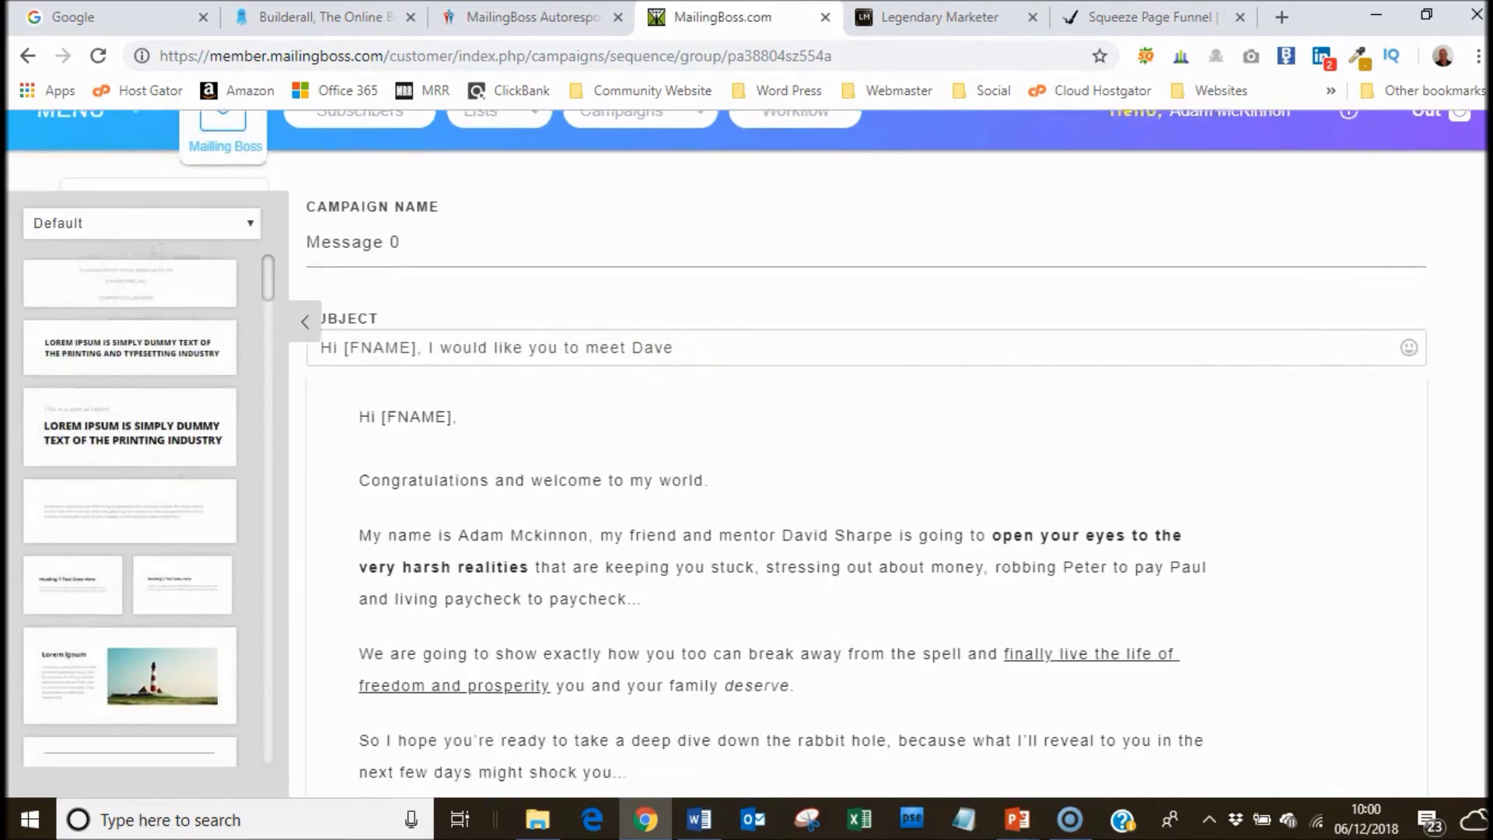
{"action": "scroll", "coordinate": [1173, 640], "scroll_direction": "down", "scroll_amount": 7}
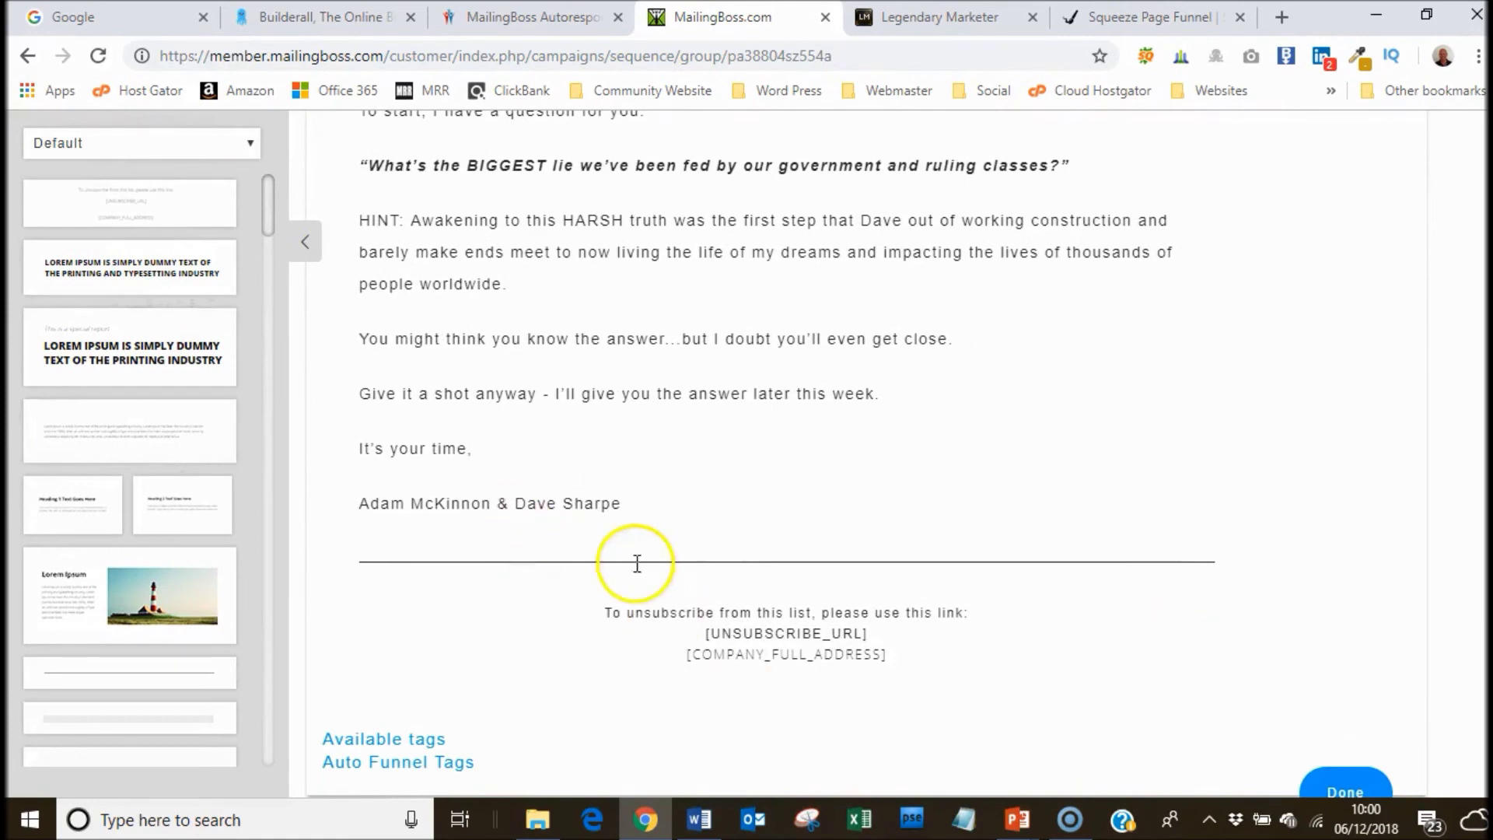
{"action": "left_click", "coordinate": [698, 819]}
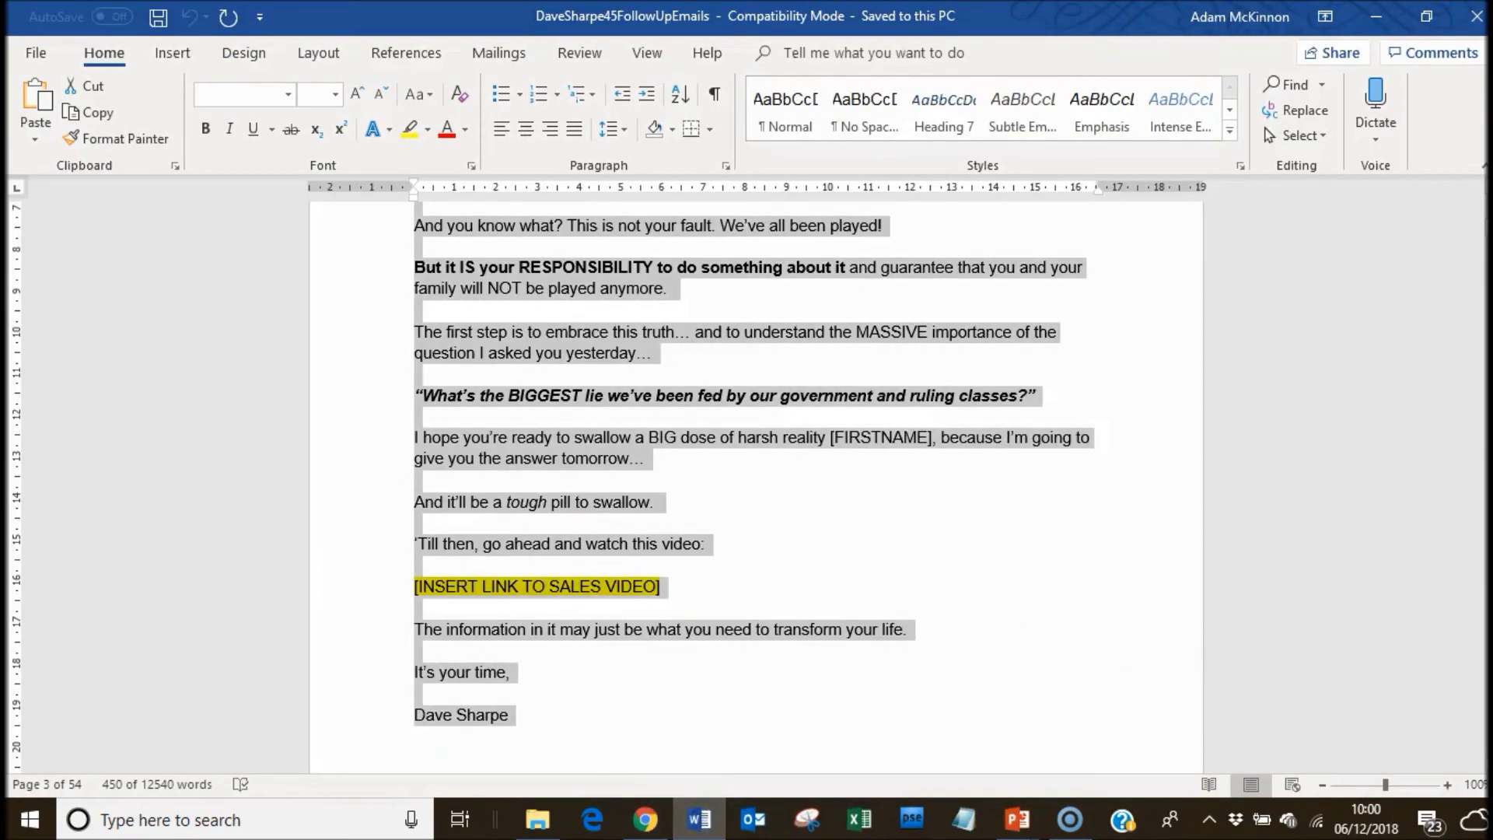
Copy the P.S. line and [INSERT LINK TO SALES VIDEO] placeholder from the Word document.
{"action": "scroll", "coordinate": [754, 482], "scroll_direction": "up", "scroll_amount": 4}
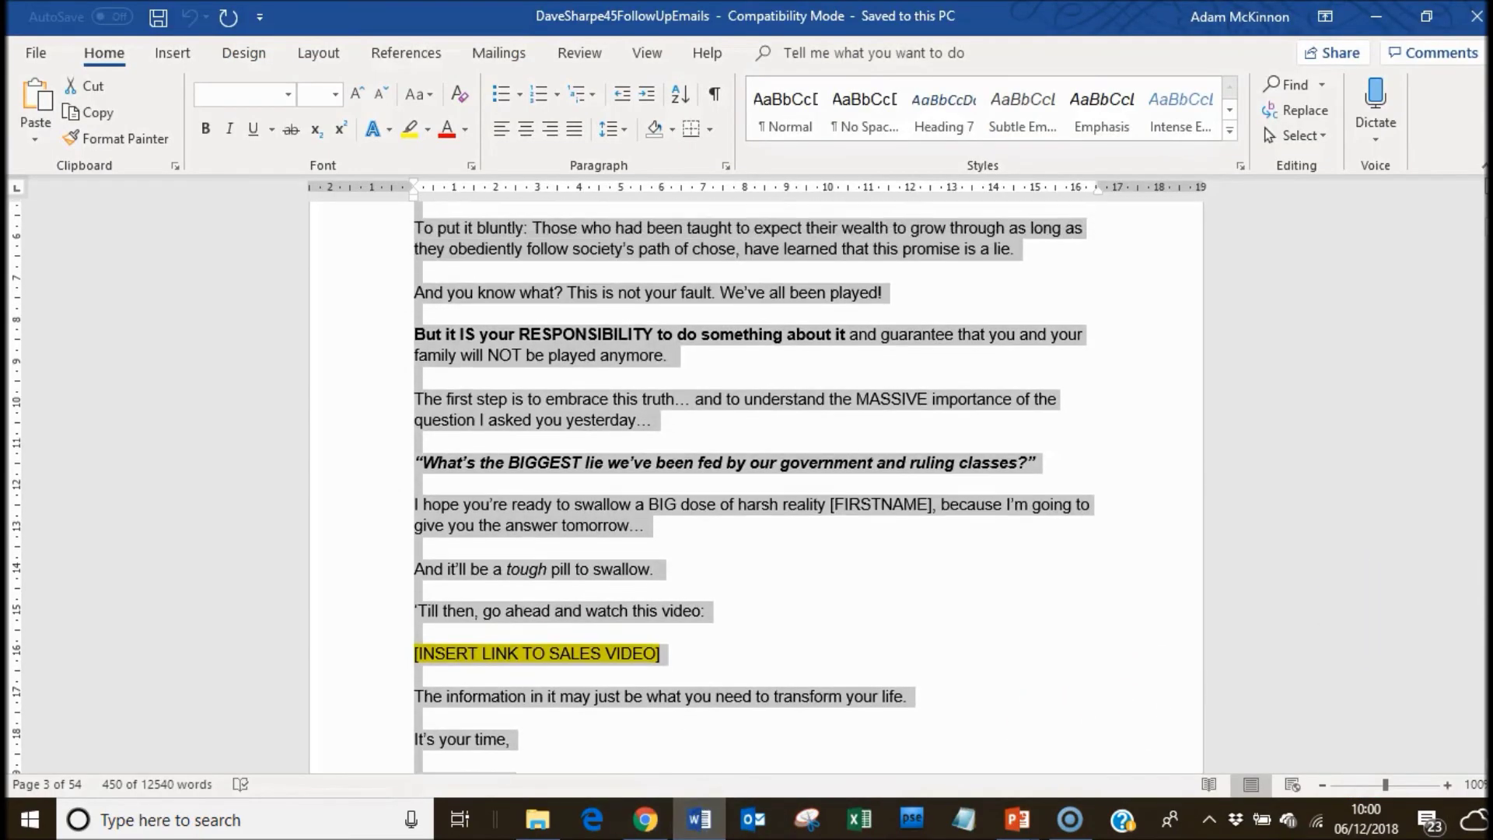
{"action": "scroll", "coordinate": [1193, 247], "scroll_direction": "up", "scroll_amount": 8}
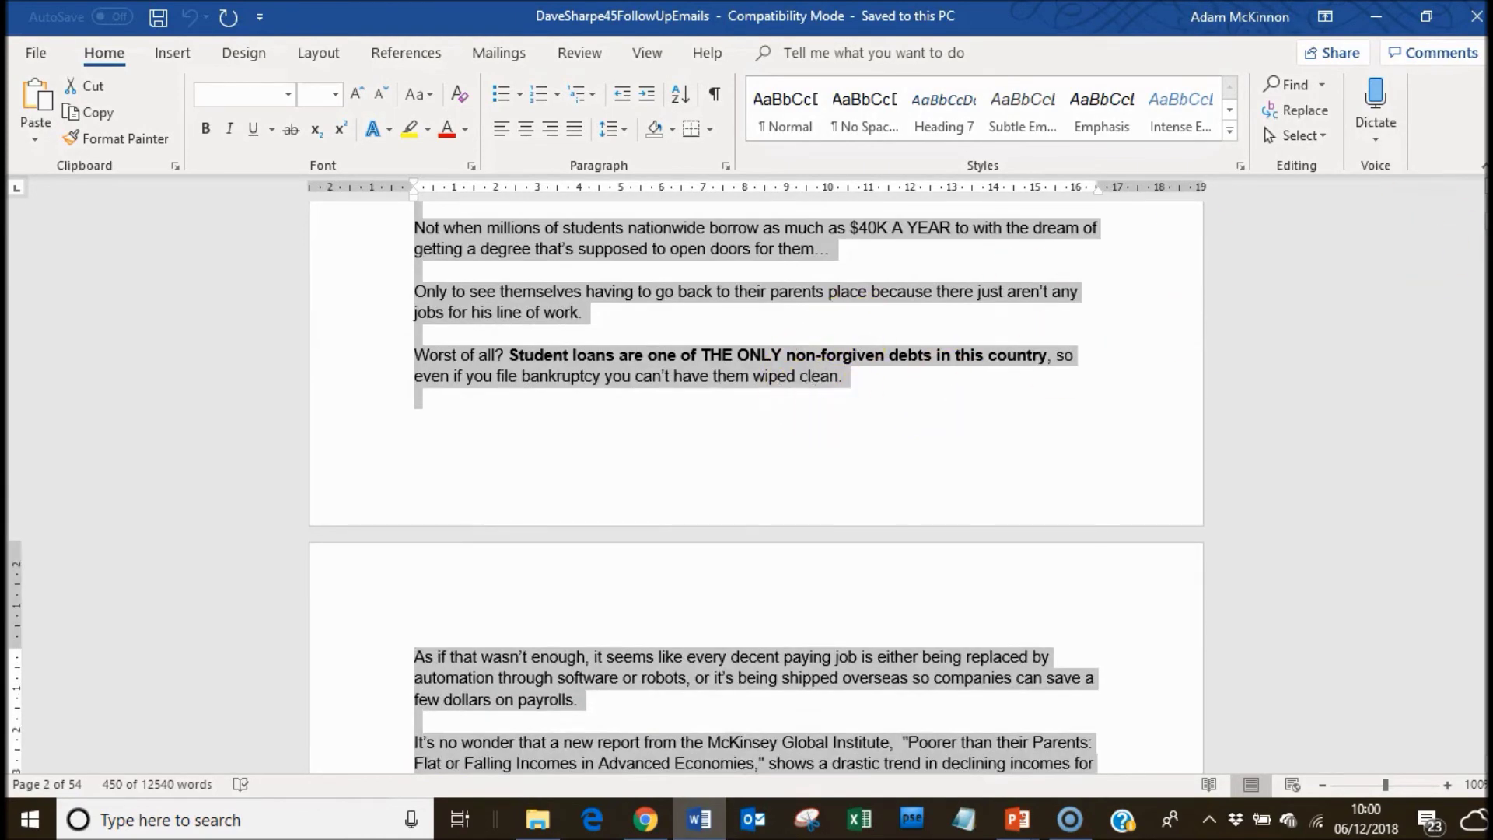
{"action": "scroll", "coordinate": [754, 482], "scroll_direction": "up", "scroll_amount": 9}
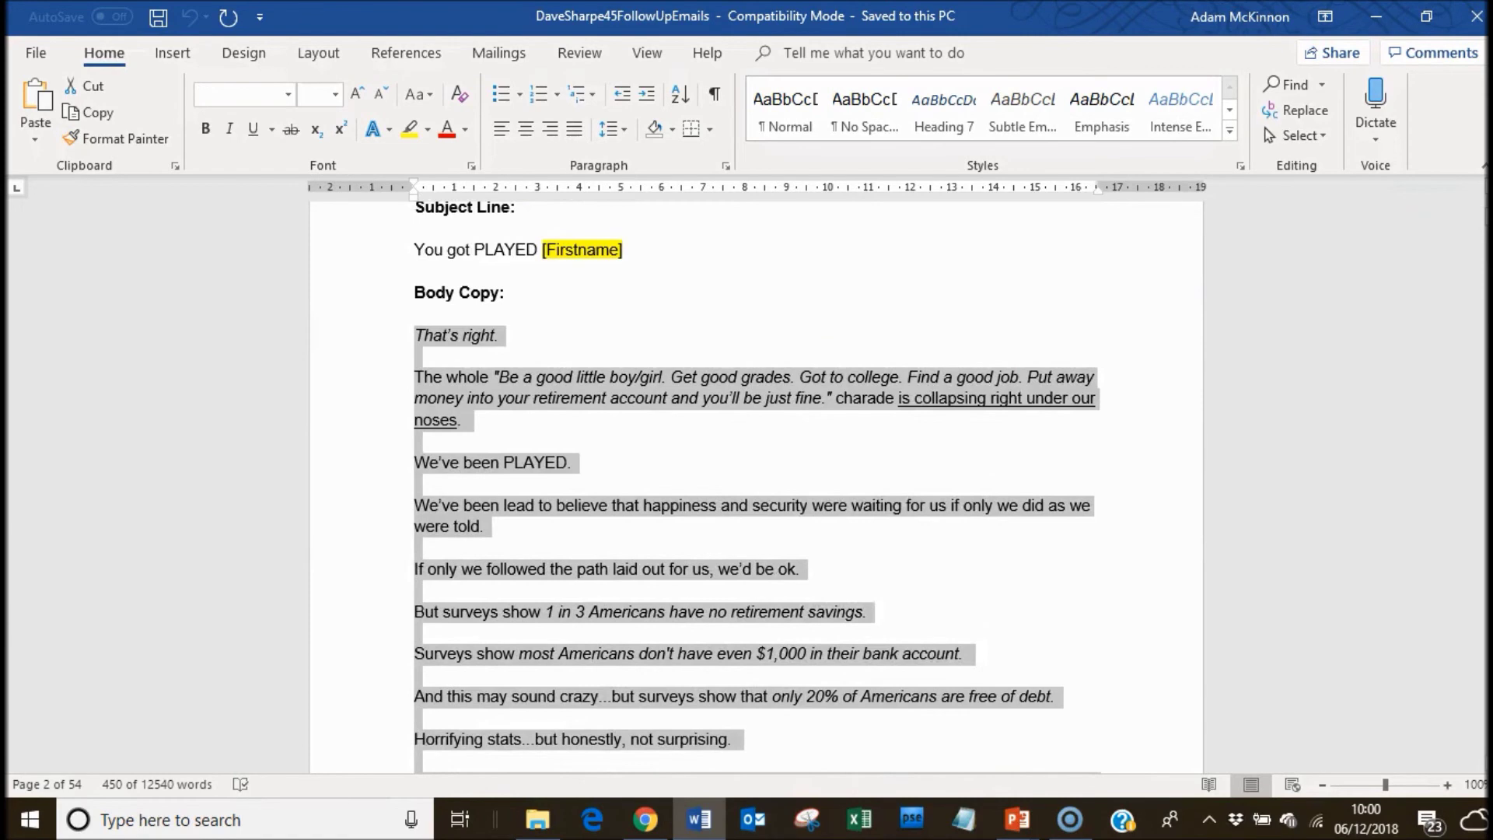
{"action": "scroll", "coordinate": [923, 420], "scroll_direction": "up", "scroll_amount": 8}
{"action": "left_click", "coordinate": [692, 637]}
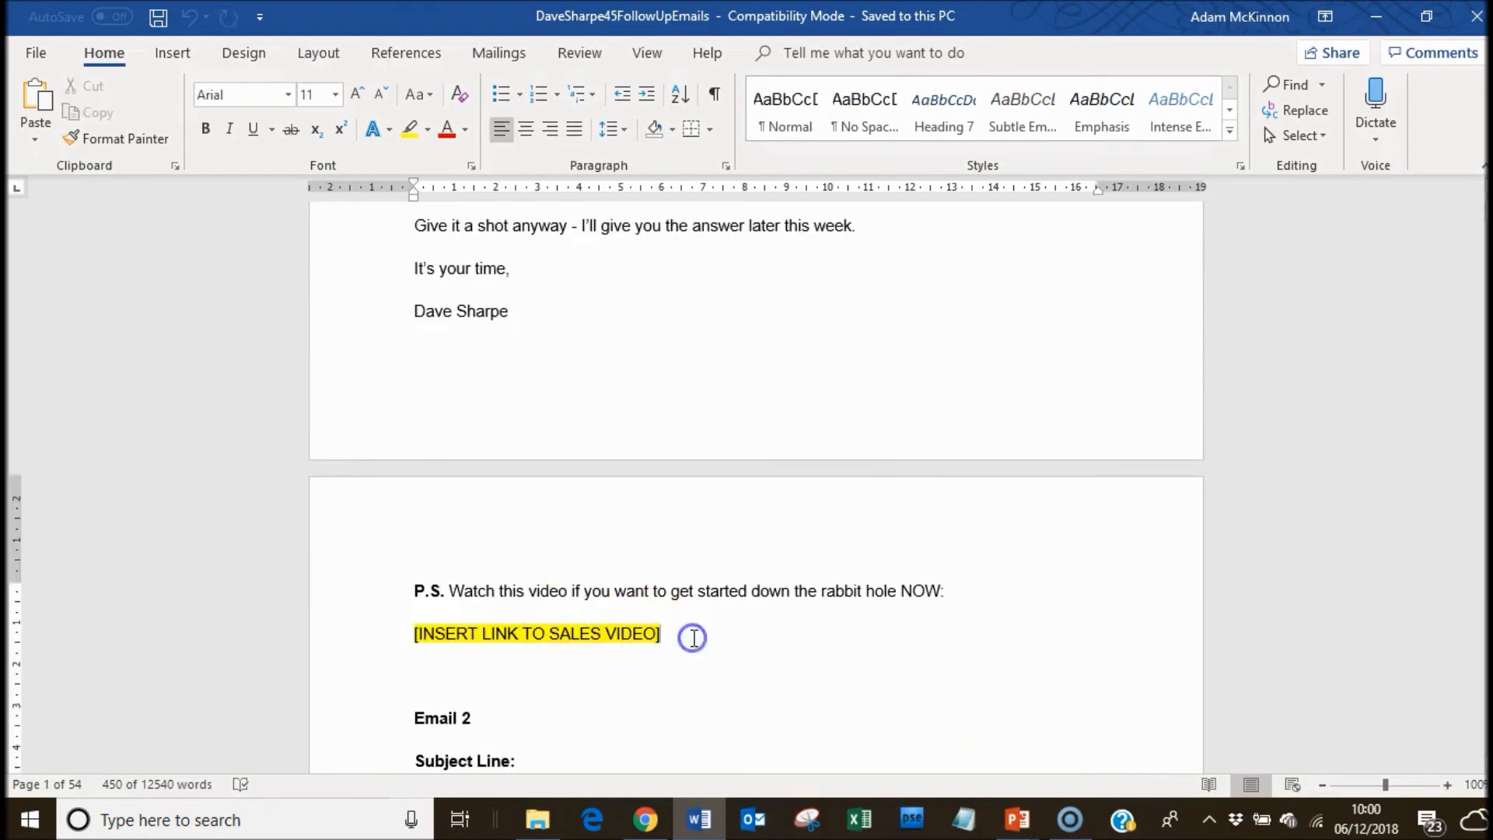
{"action": "left_click_drag", "start_coordinate": [688, 639], "coordinate": [442, 586]}
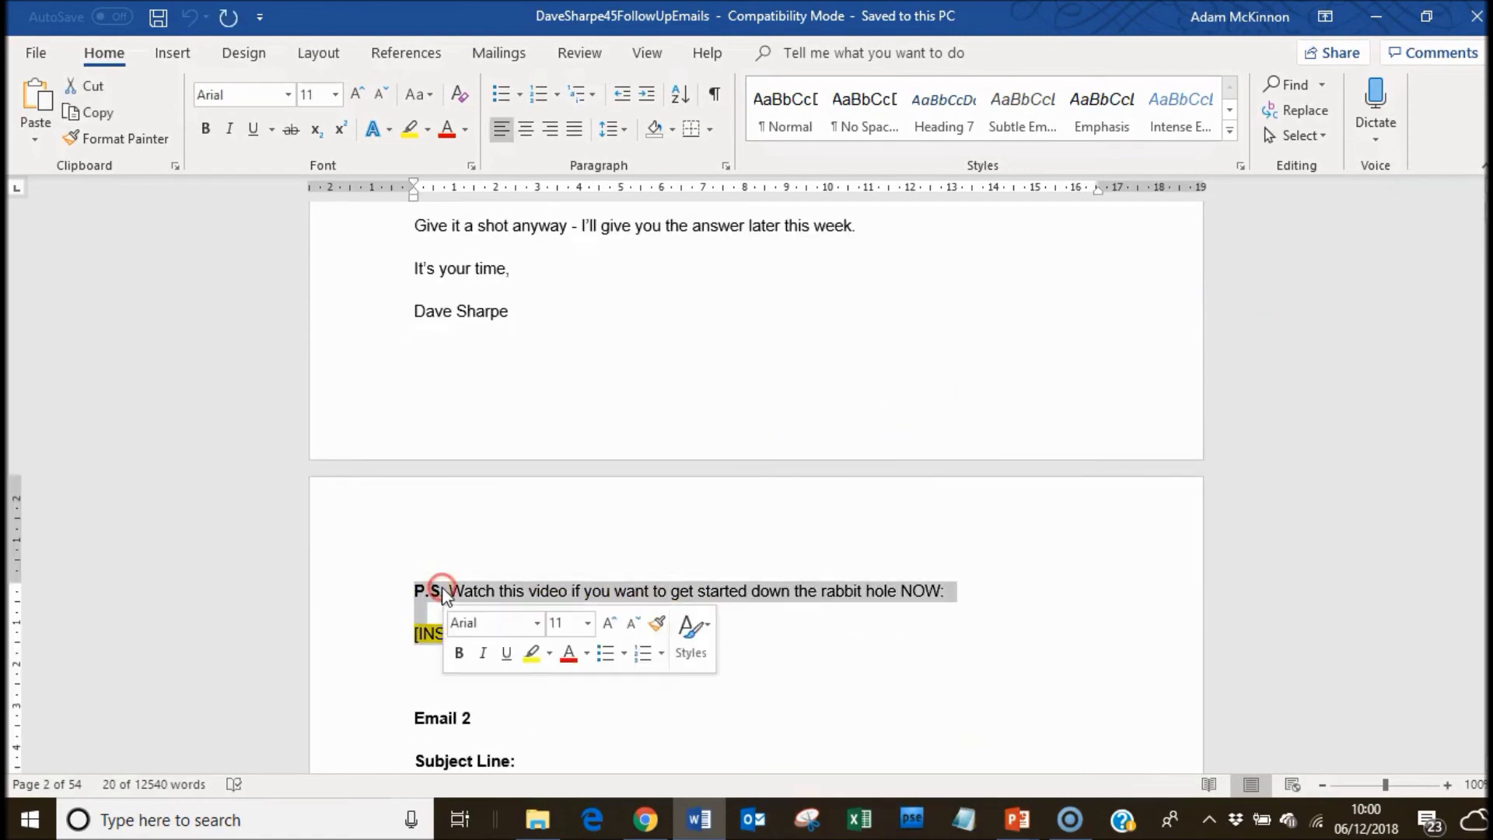
{"action": "right_click", "coordinate": [442, 586]}
{"action": "left_click", "coordinate": [509, 324]}
Paste the copied P.S. text on a new line below the welcome email's signature.
{"action": "left_click", "coordinate": [643, 825]}
{"action": "left_click", "coordinate": [648, 498]}
{"action": "key", "text": "Return"}
{"action": "right_click", "coordinate": [370, 557]}
{"action": "left_click", "coordinate": [445, 388]}
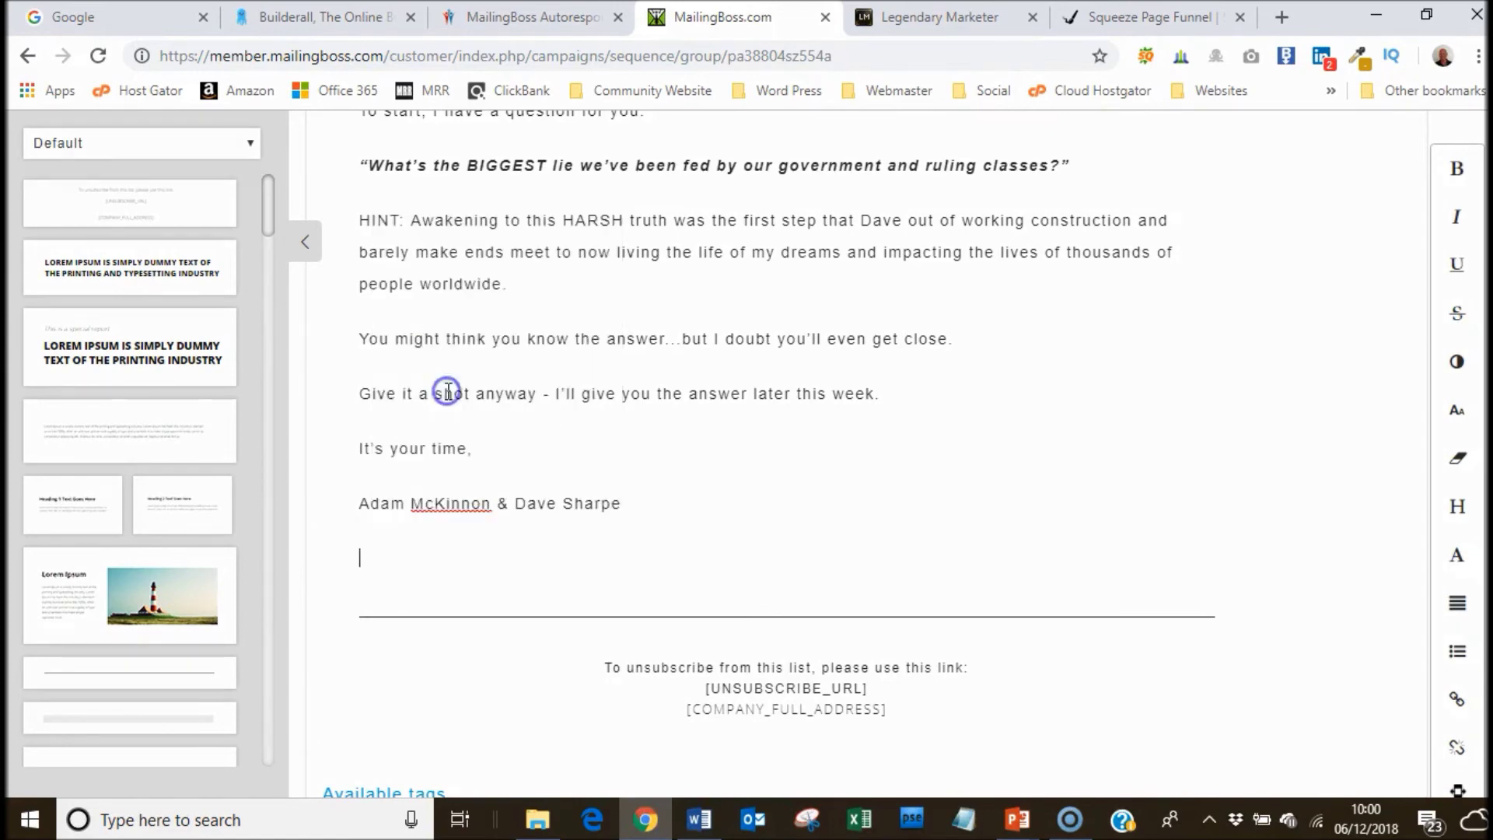
Make the pasted P.S. 14 px and replace the sales-video placeholder with BECOME A LEGEND.
{"action": "scroll", "coordinate": [1213, 567], "scroll_direction": "down", "scroll_amount": 15}
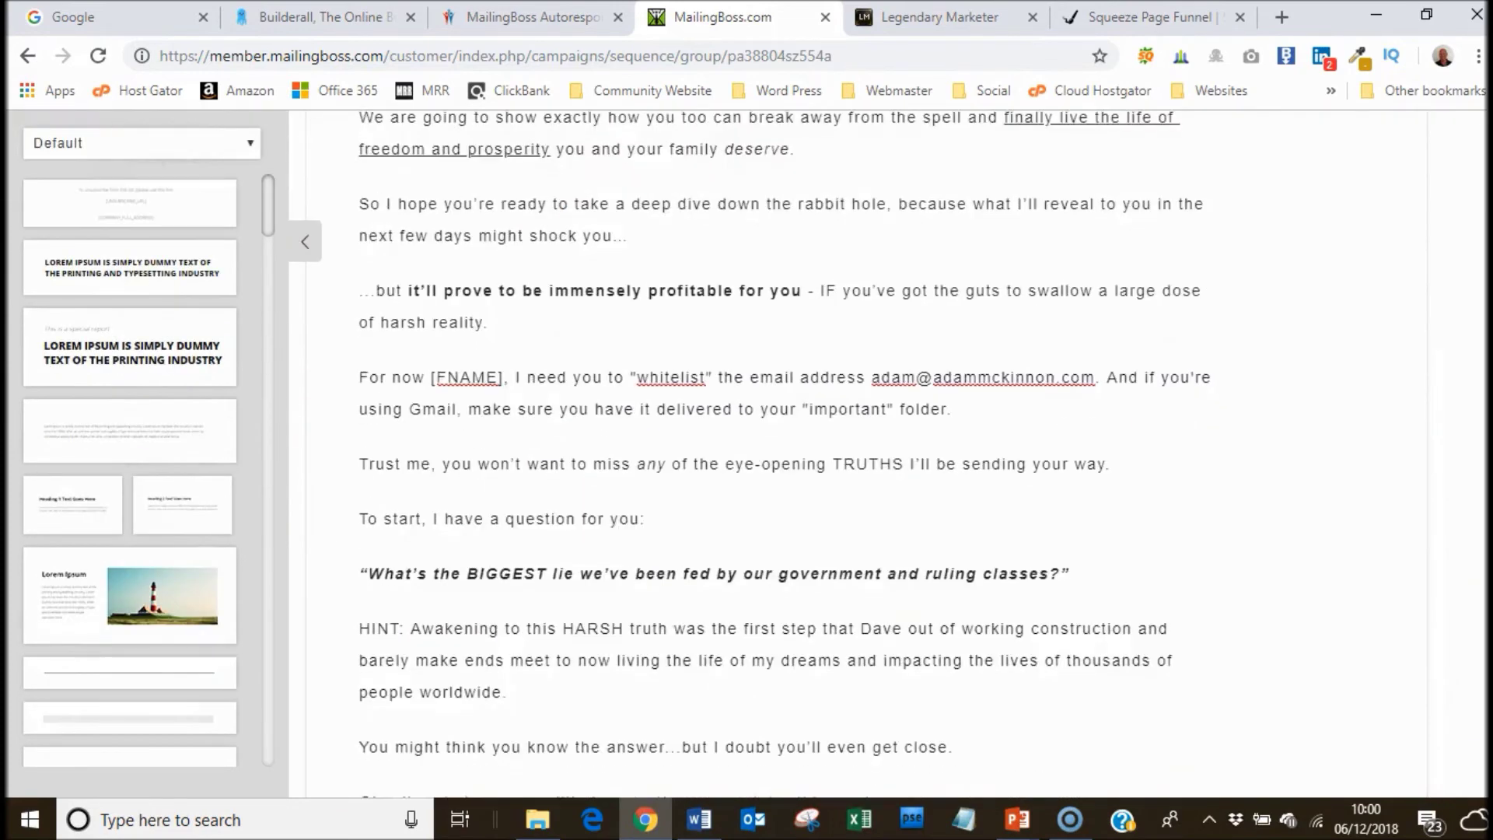
{"action": "left_click_drag", "start_coordinate": [367, 533], "coordinate": [356, 370]}
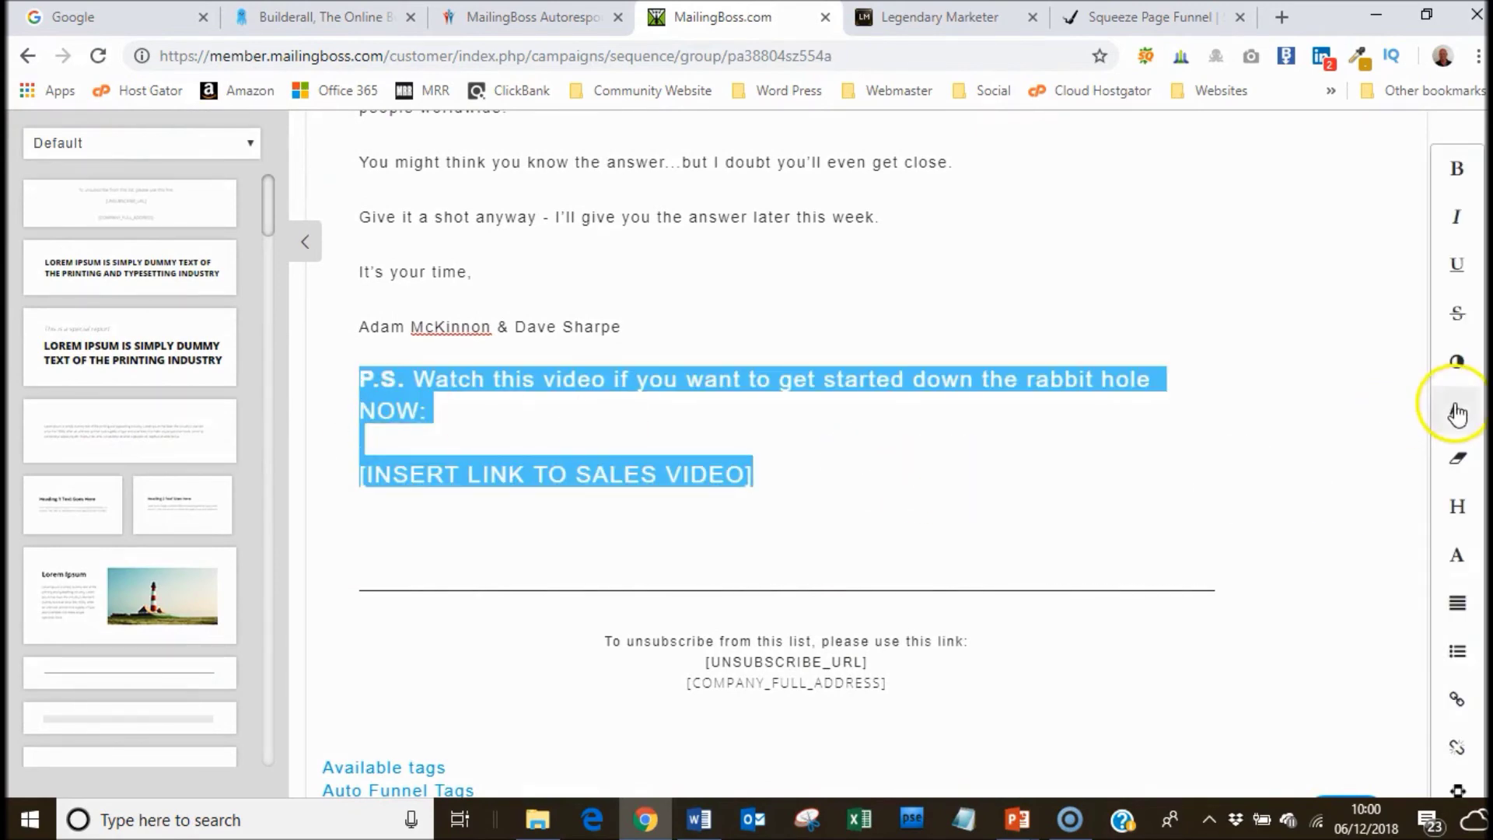
{"action": "left_click", "coordinate": [1456, 410]}
{"action": "left_click", "coordinate": [745, 482]}
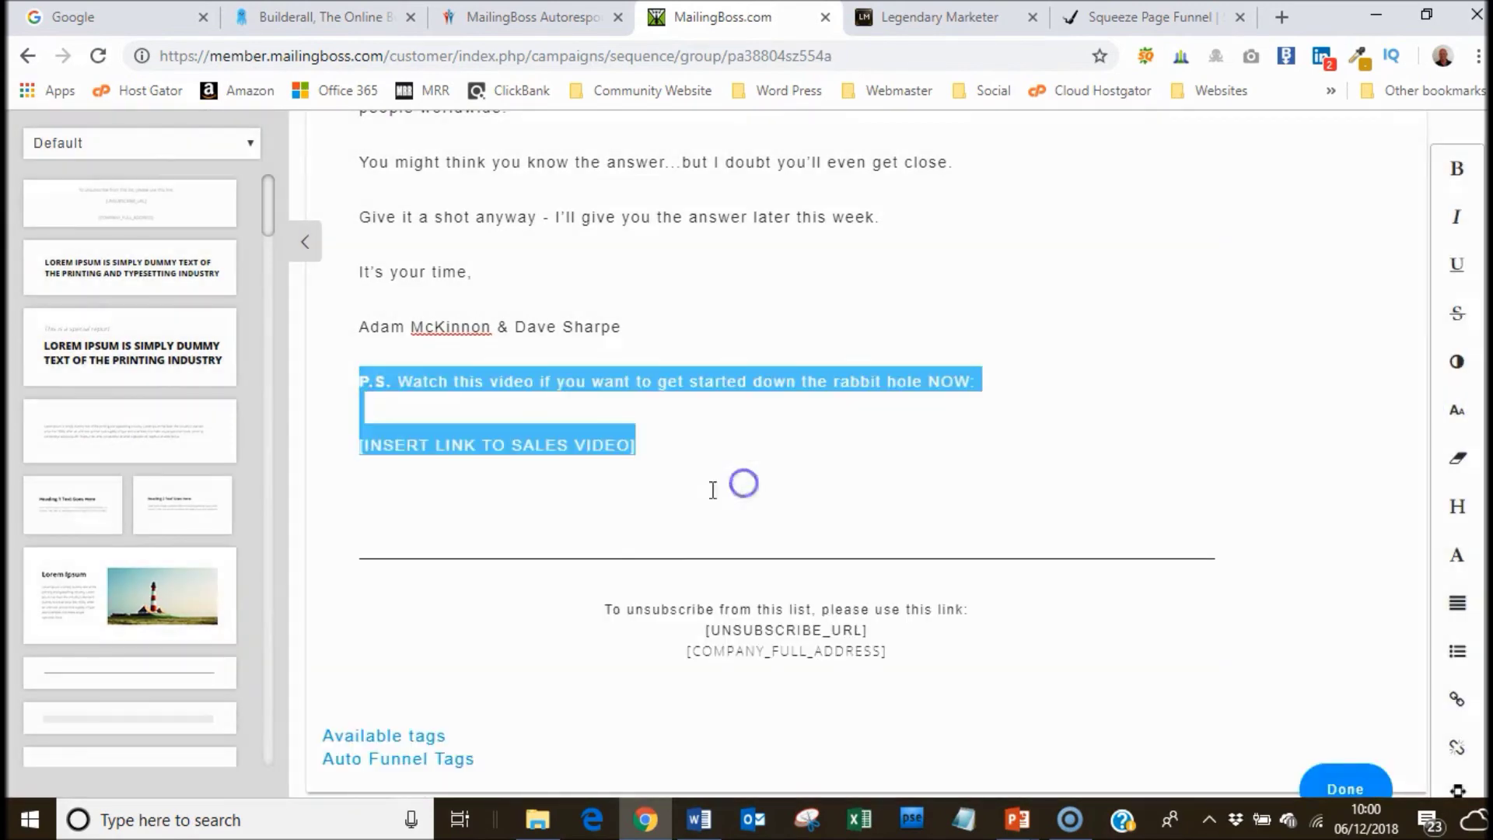
{"action": "left_click", "coordinate": [355, 402]}
{"action": "key", "text": "BackSpace"}
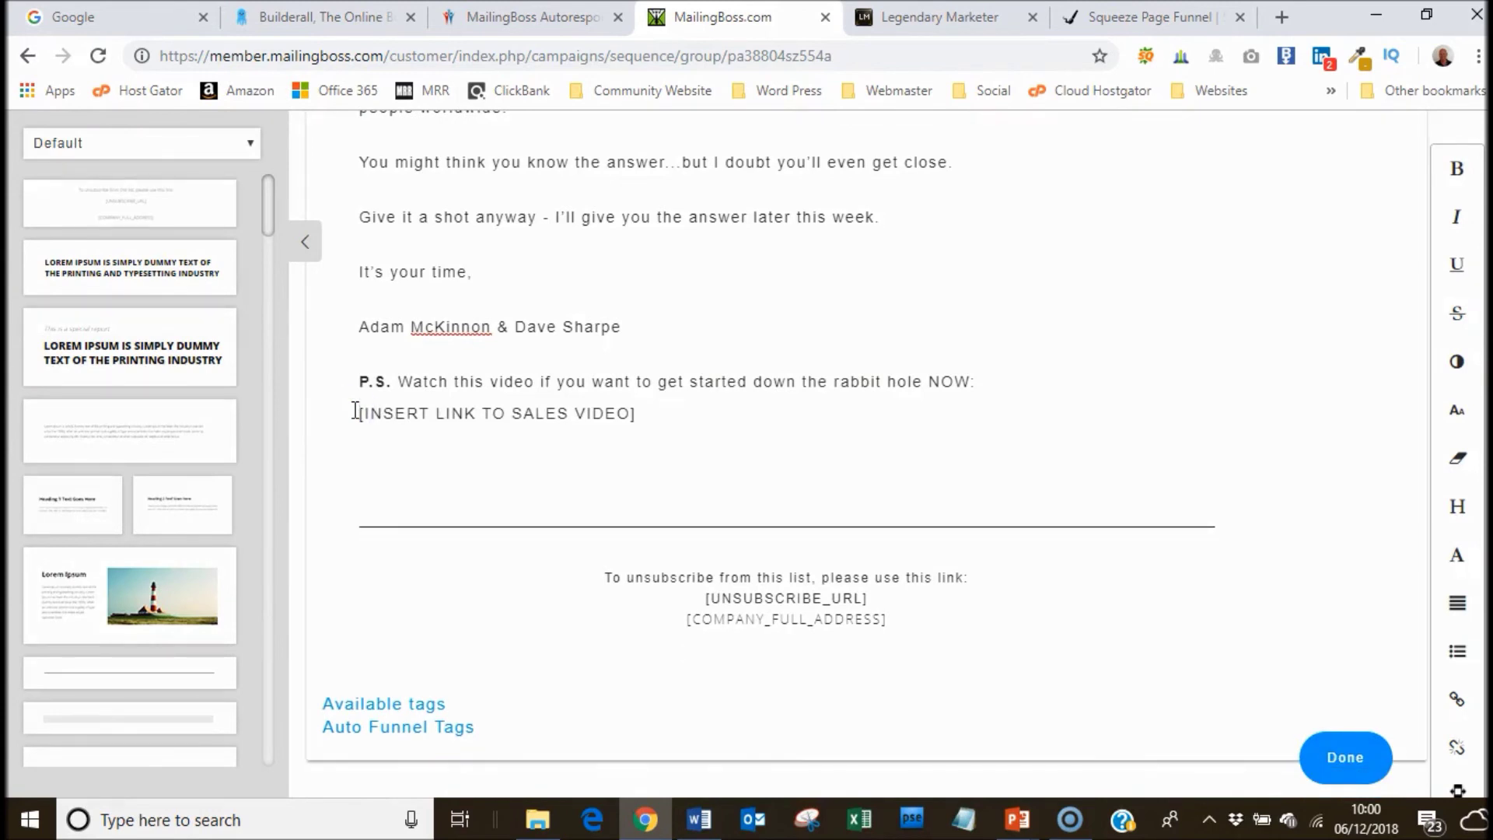
{"action": "left_click_drag", "start_coordinate": [636, 412], "coordinate": [398, 405]}
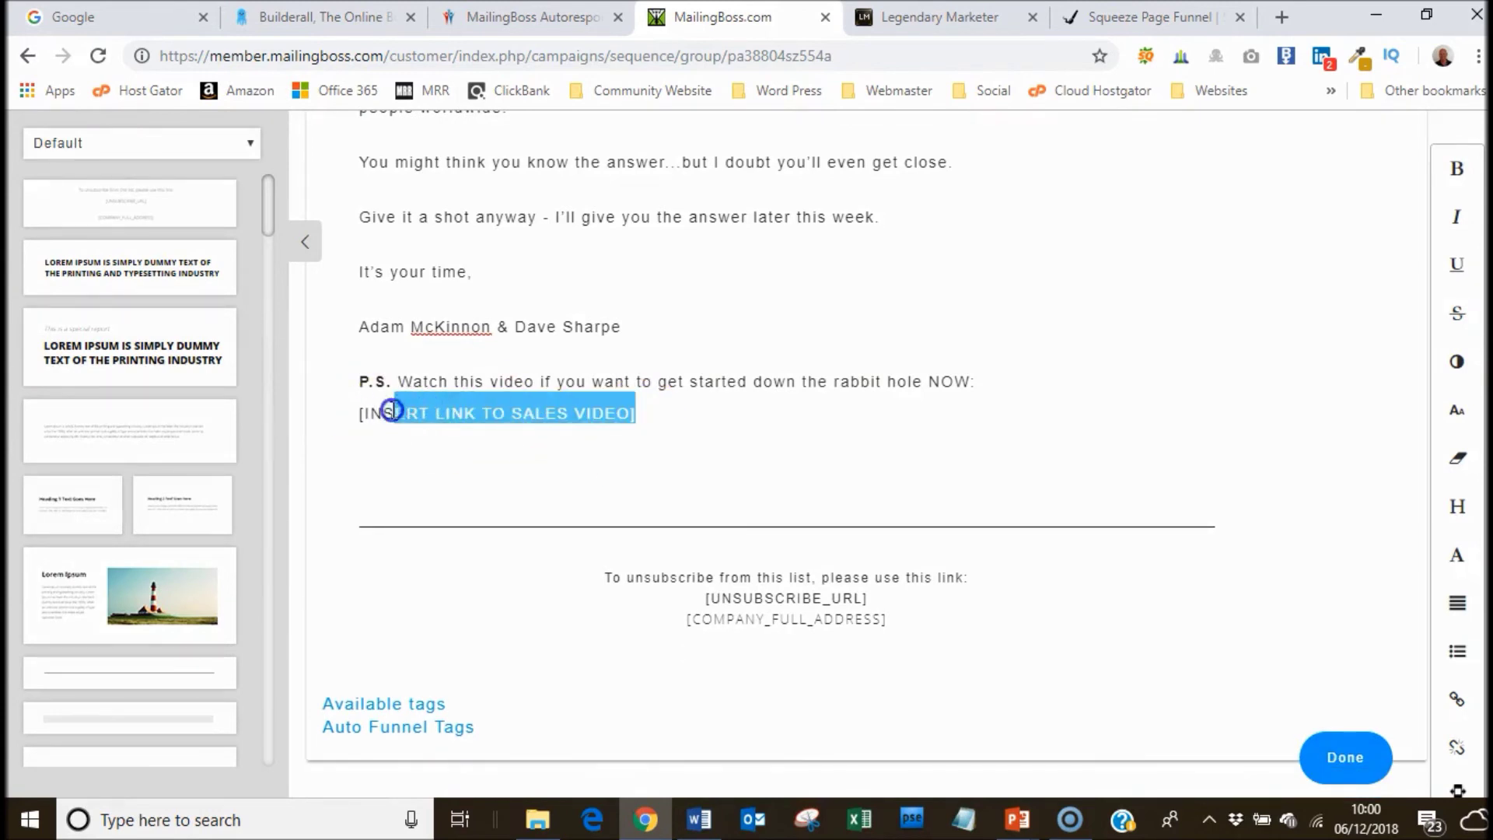
{"action": "type", "text": "Be"}
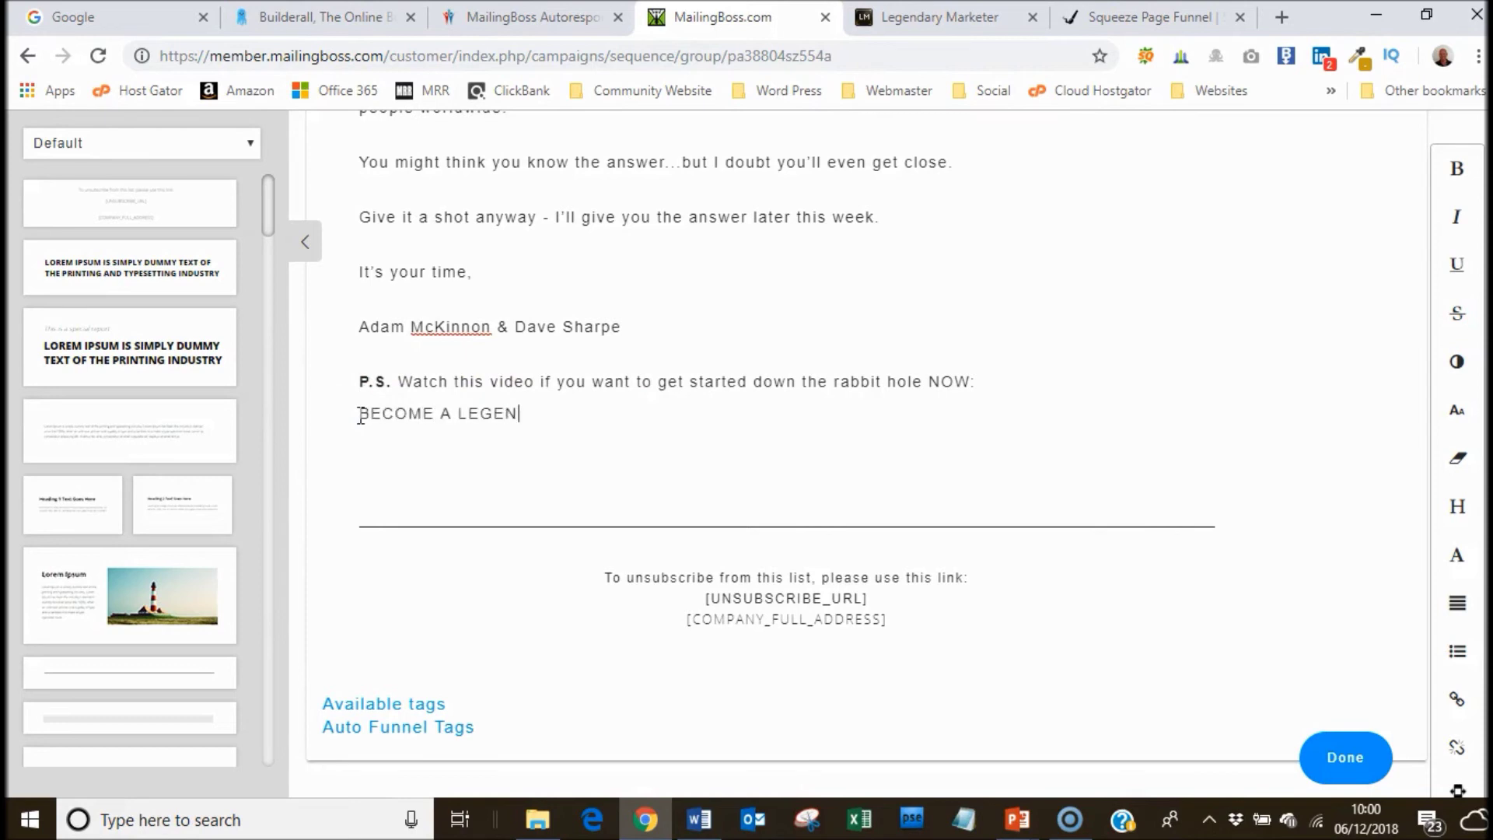
Link BECOME A LEGEND to the copied squeeze page address and save the welcome email.
{"action": "left_click_drag", "start_coordinate": [525, 412], "coordinate": [368, 414]}
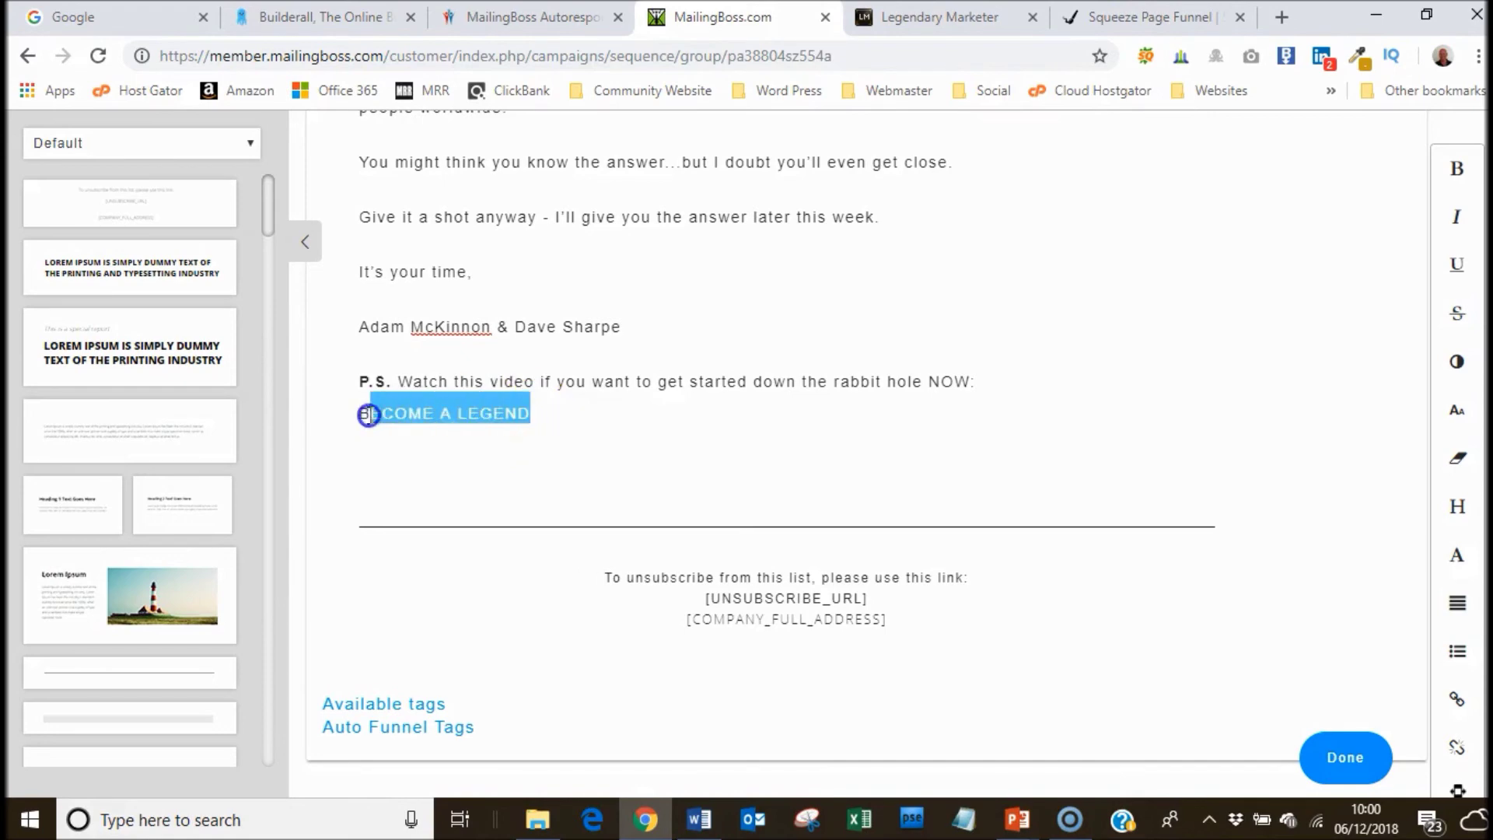
{"action": "left_click", "coordinate": [1457, 698]}
{"action": "left_click", "coordinate": [1152, 17]}
{"action": "left_click", "coordinate": [358, 55]}
{"action": "right_click", "coordinate": [356, 65]}
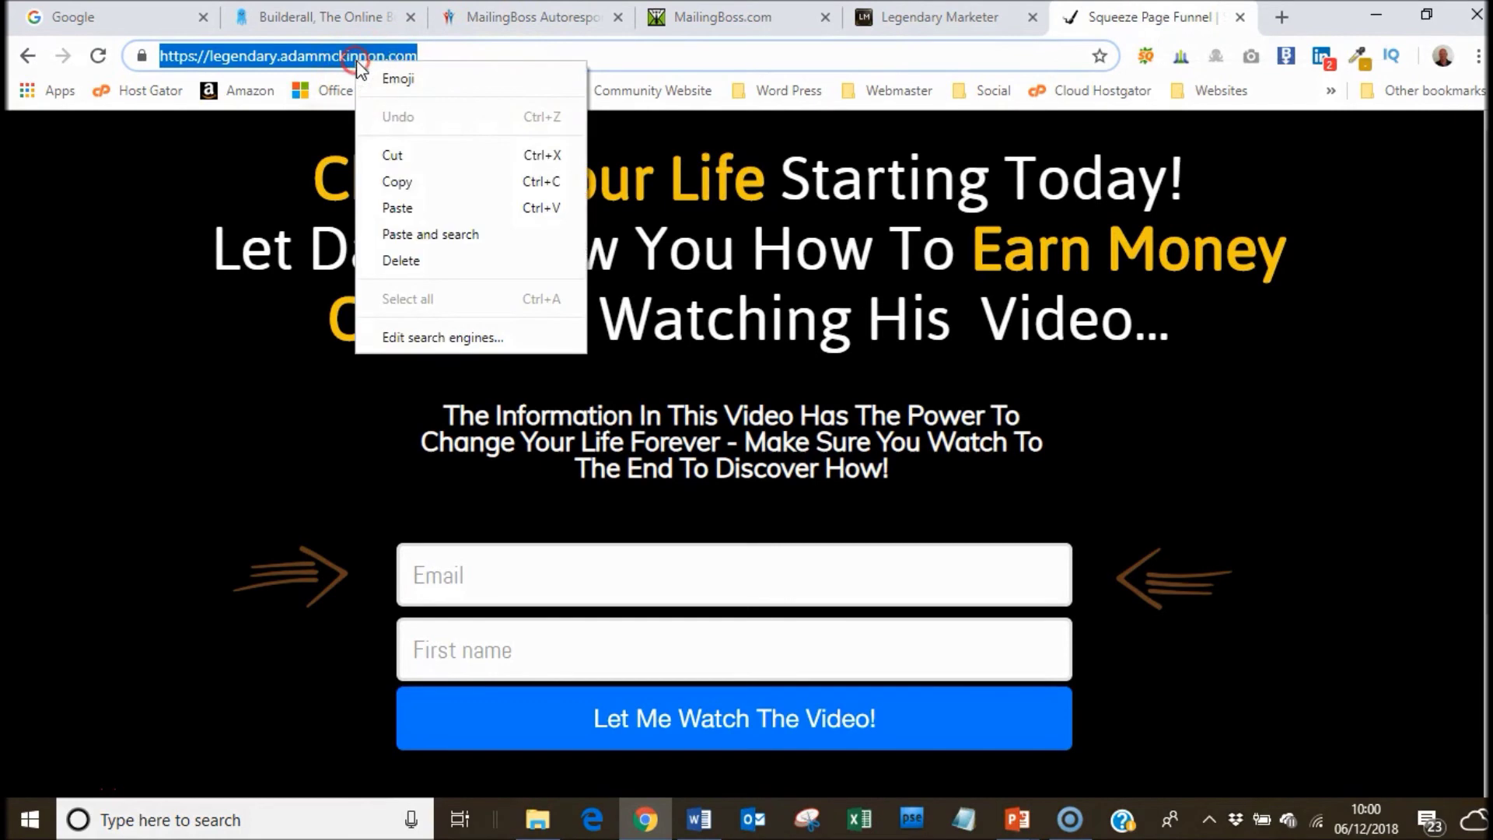
{"action": "left_click", "coordinate": [400, 186]}
{"action": "left_click", "coordinate": [691, 30]}
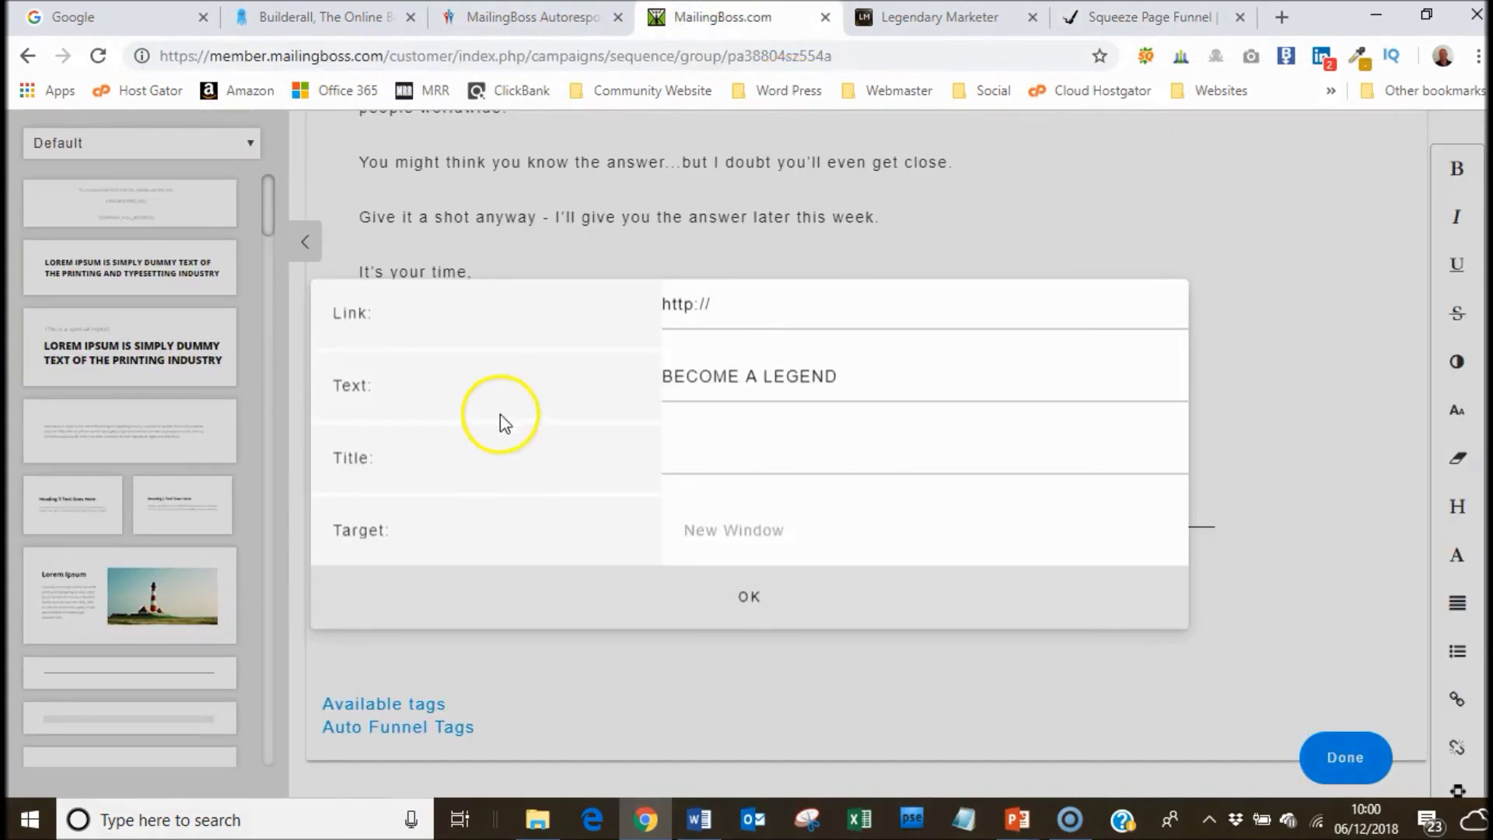
{"action": "left_click_drag", "start_coordinate": [712, 304], "coordinate": [659, 311]}
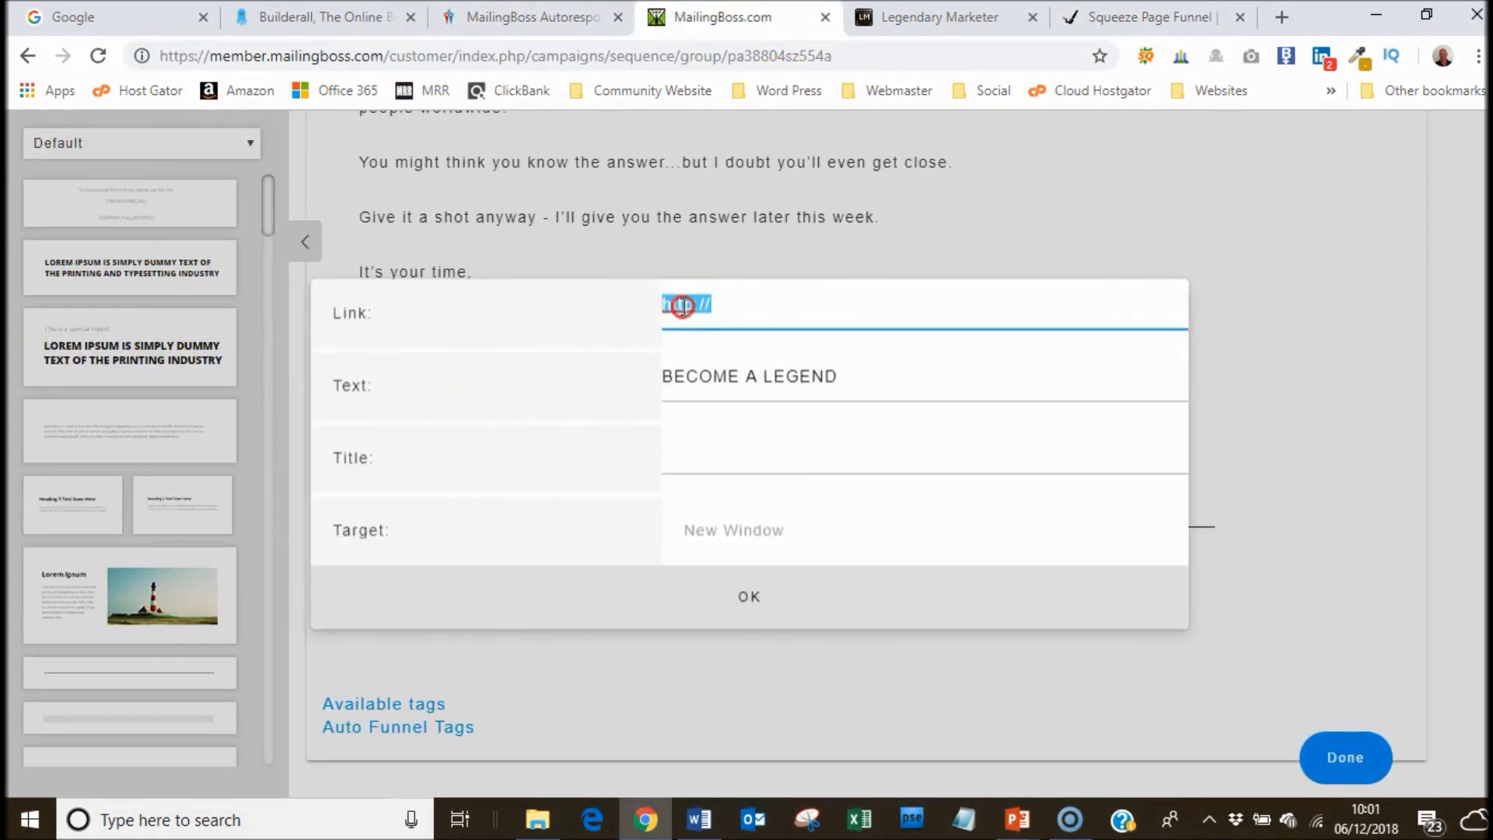
{"action": "right_click", "coordinate": [682, 305]}
{"action": "left_click", "coordinate": [730, 526]}
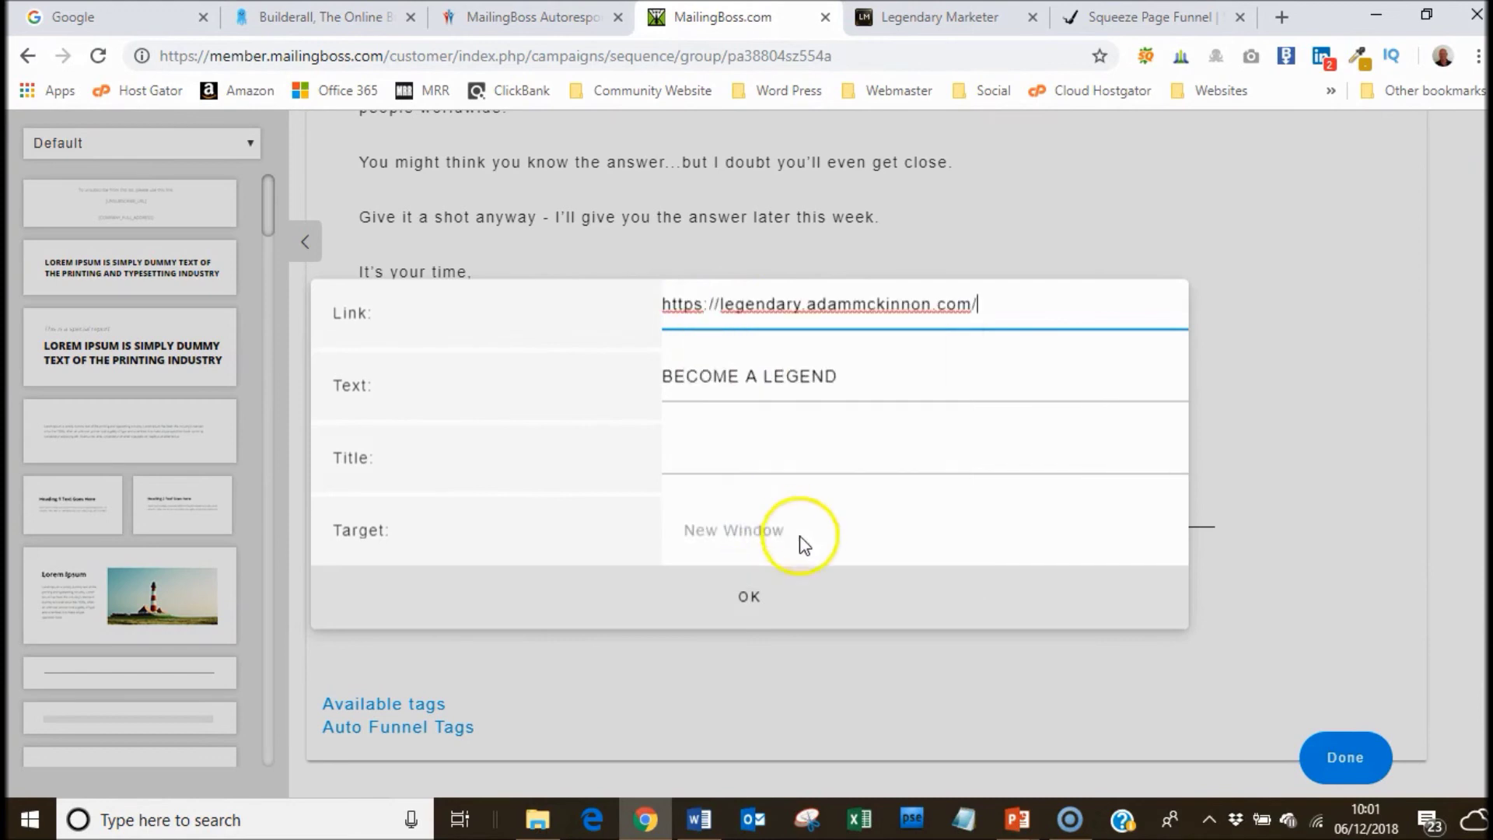
{"action": "left_click", "coordinate": [778, 608]}
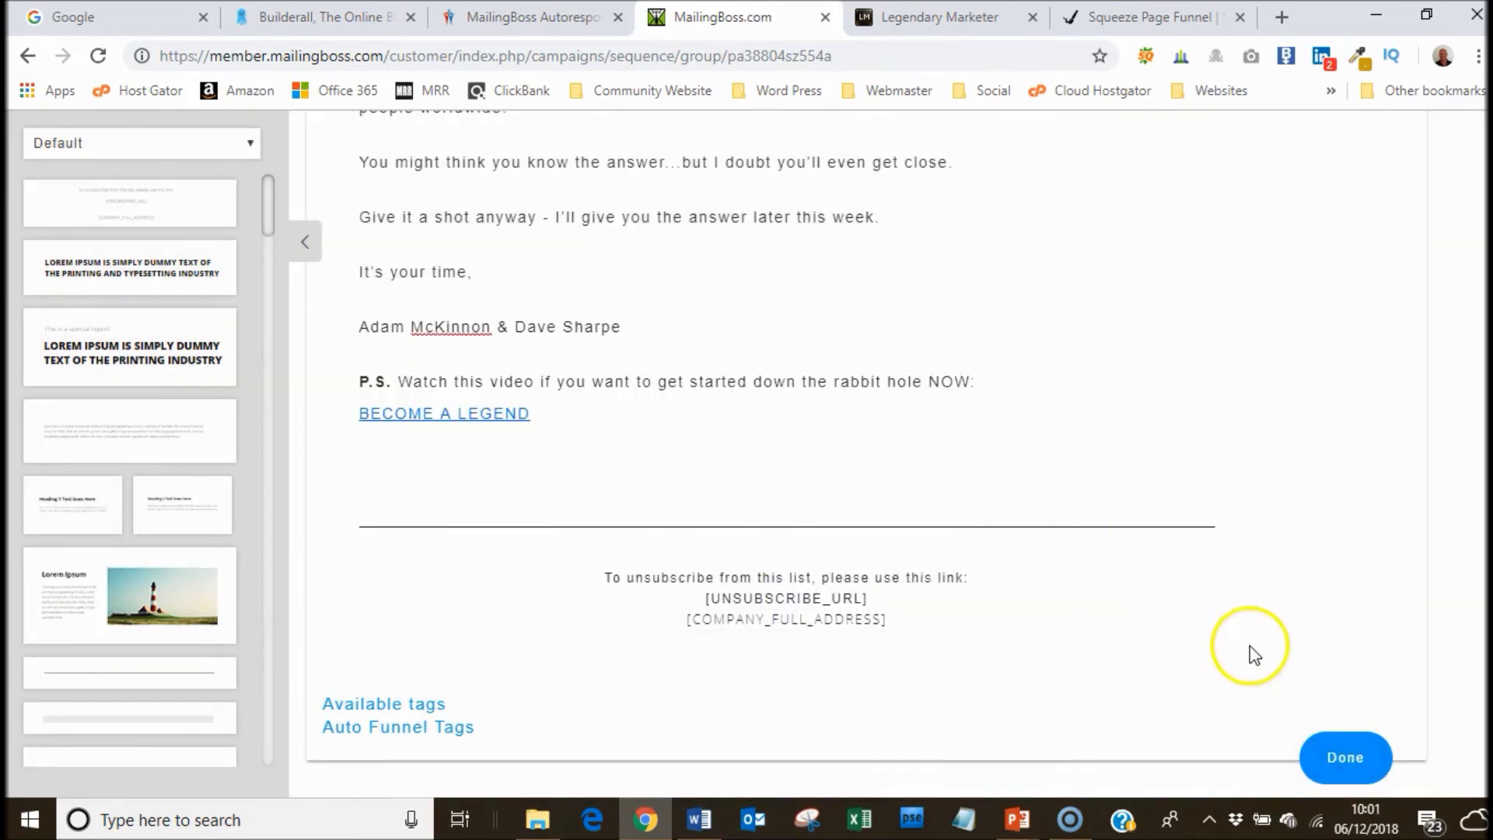
{"action": "left_click", "coordinate": [1347, 758]}
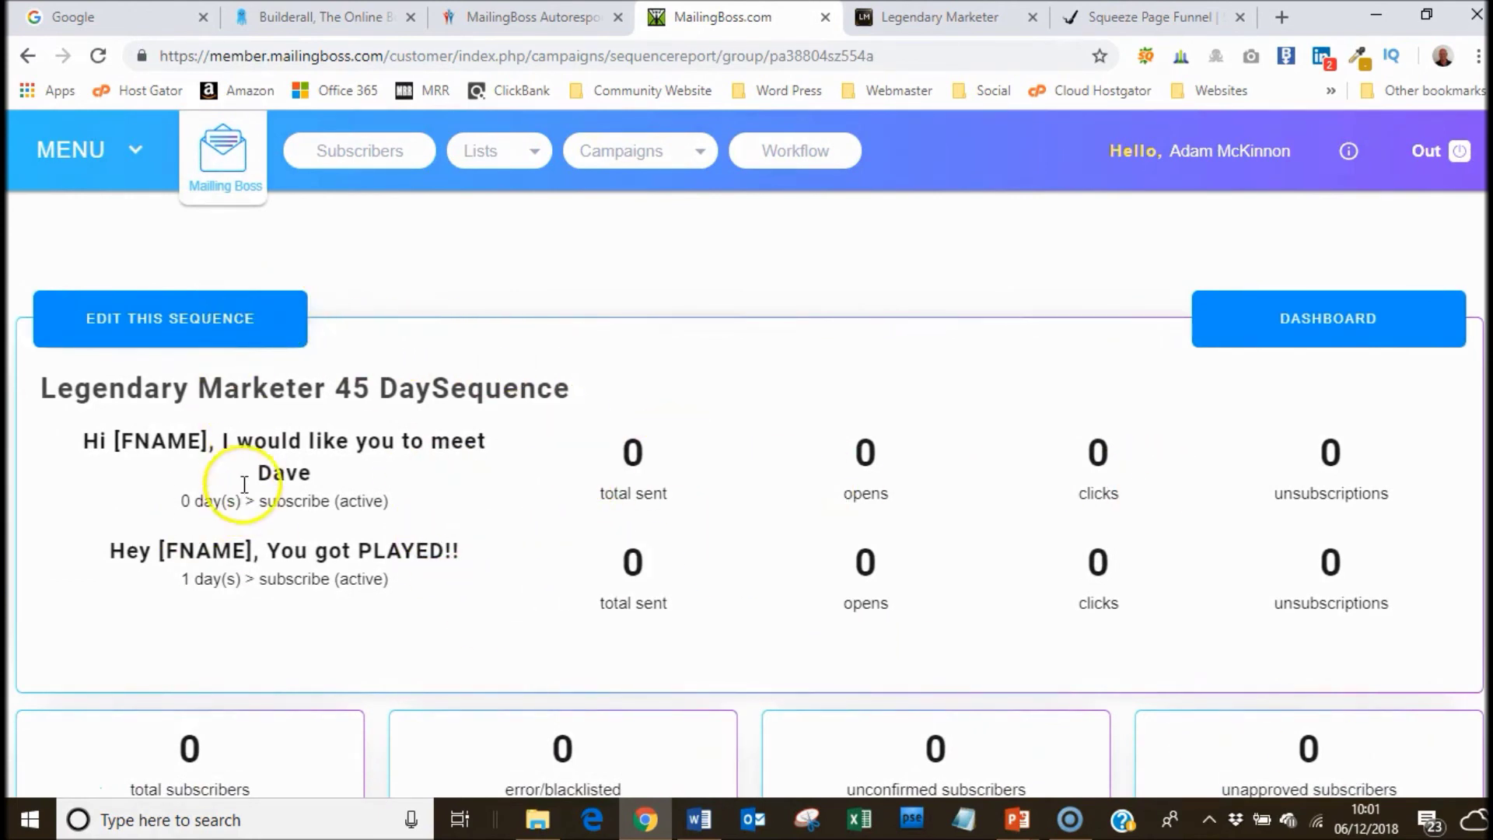
Return from the sequence report to the sequence editor and show the email list with the new draft.
{"action": "left_click", "coordinate": [208, 332]}
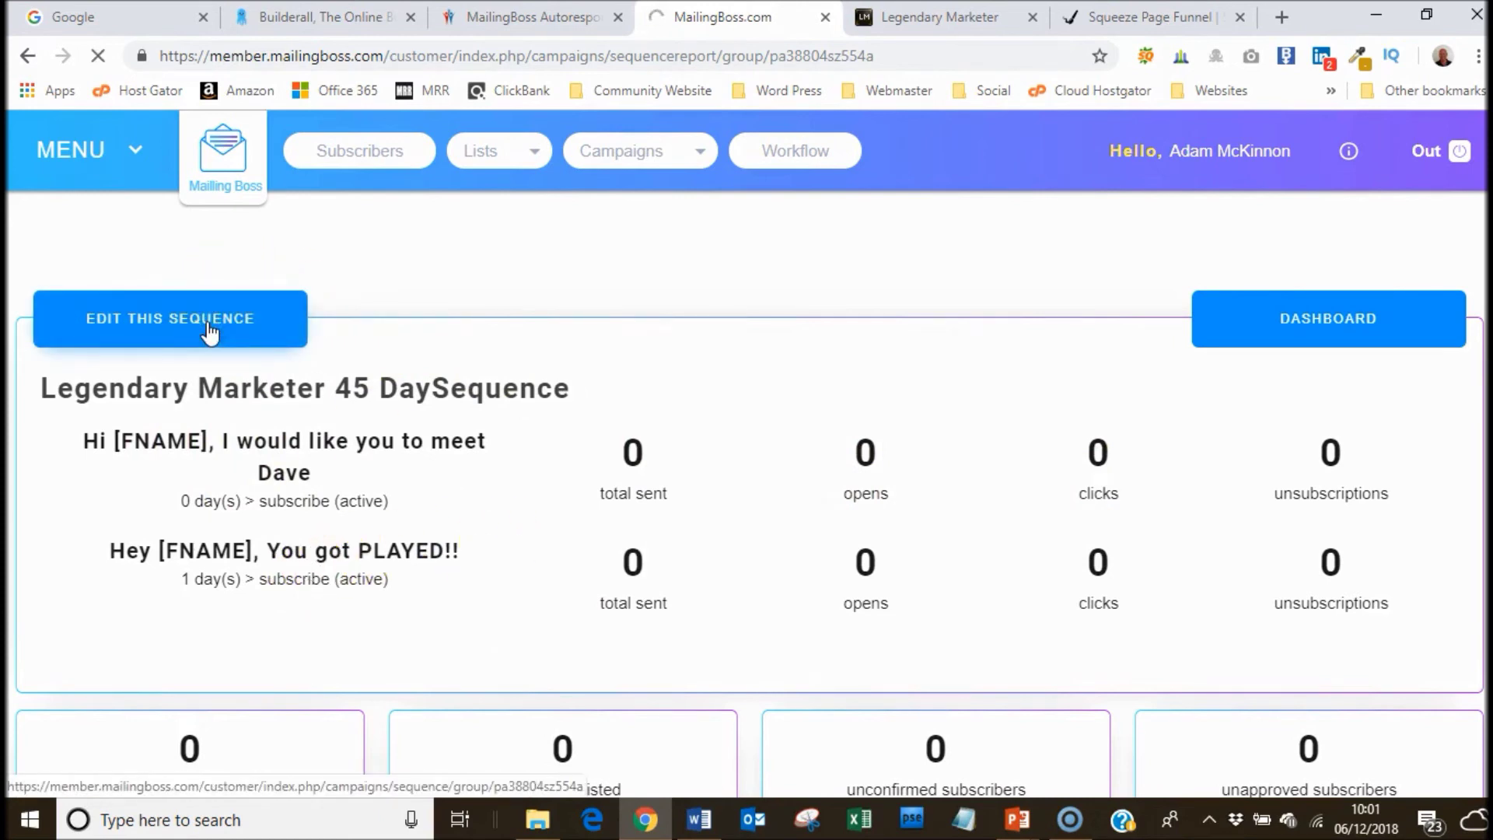
{"action": "left_click", "coordinate": [290, 330]}
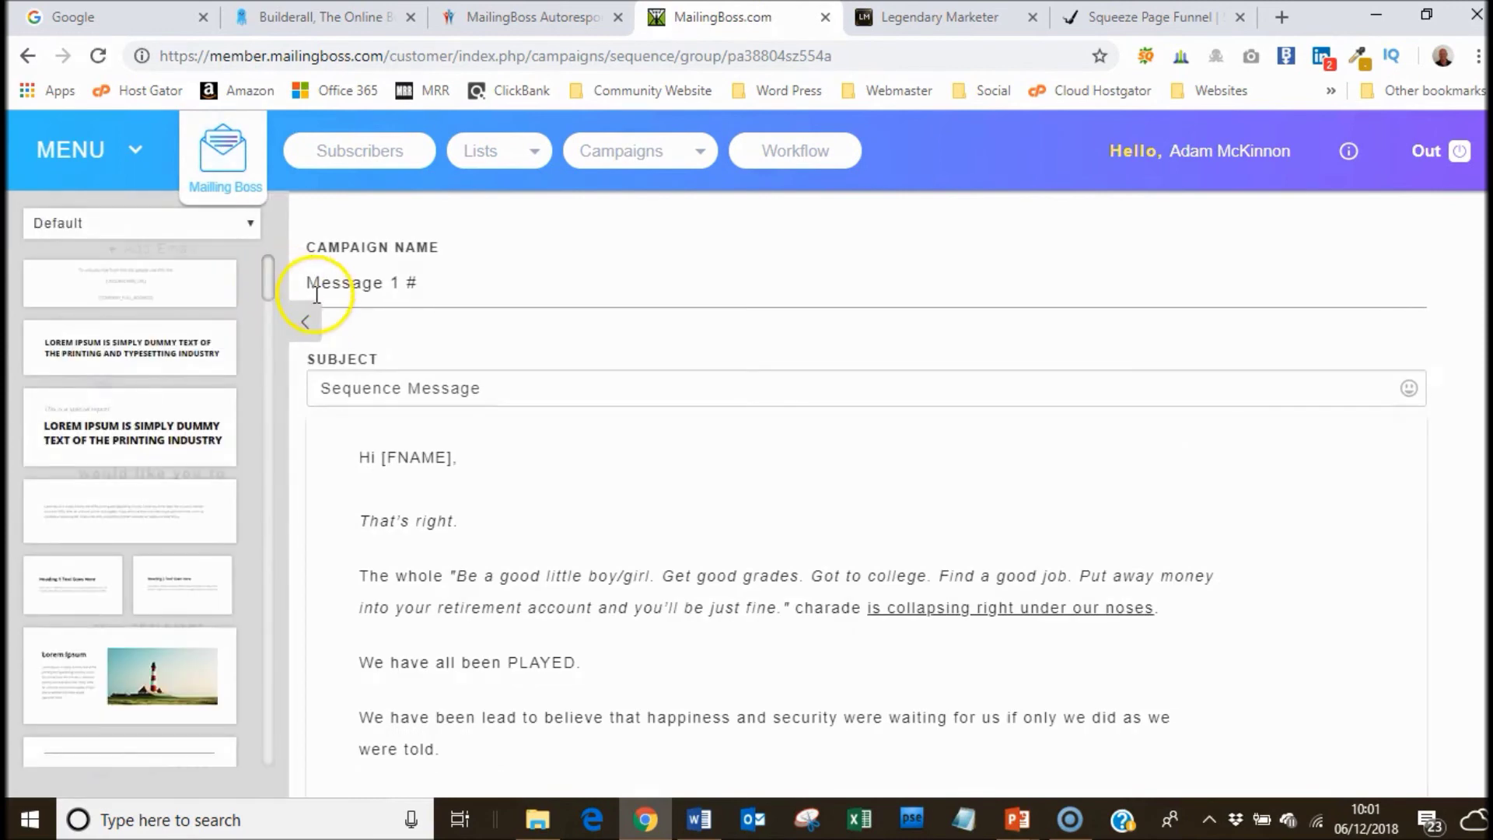
{"action": "left_click", "coordinate": [304, 327]}
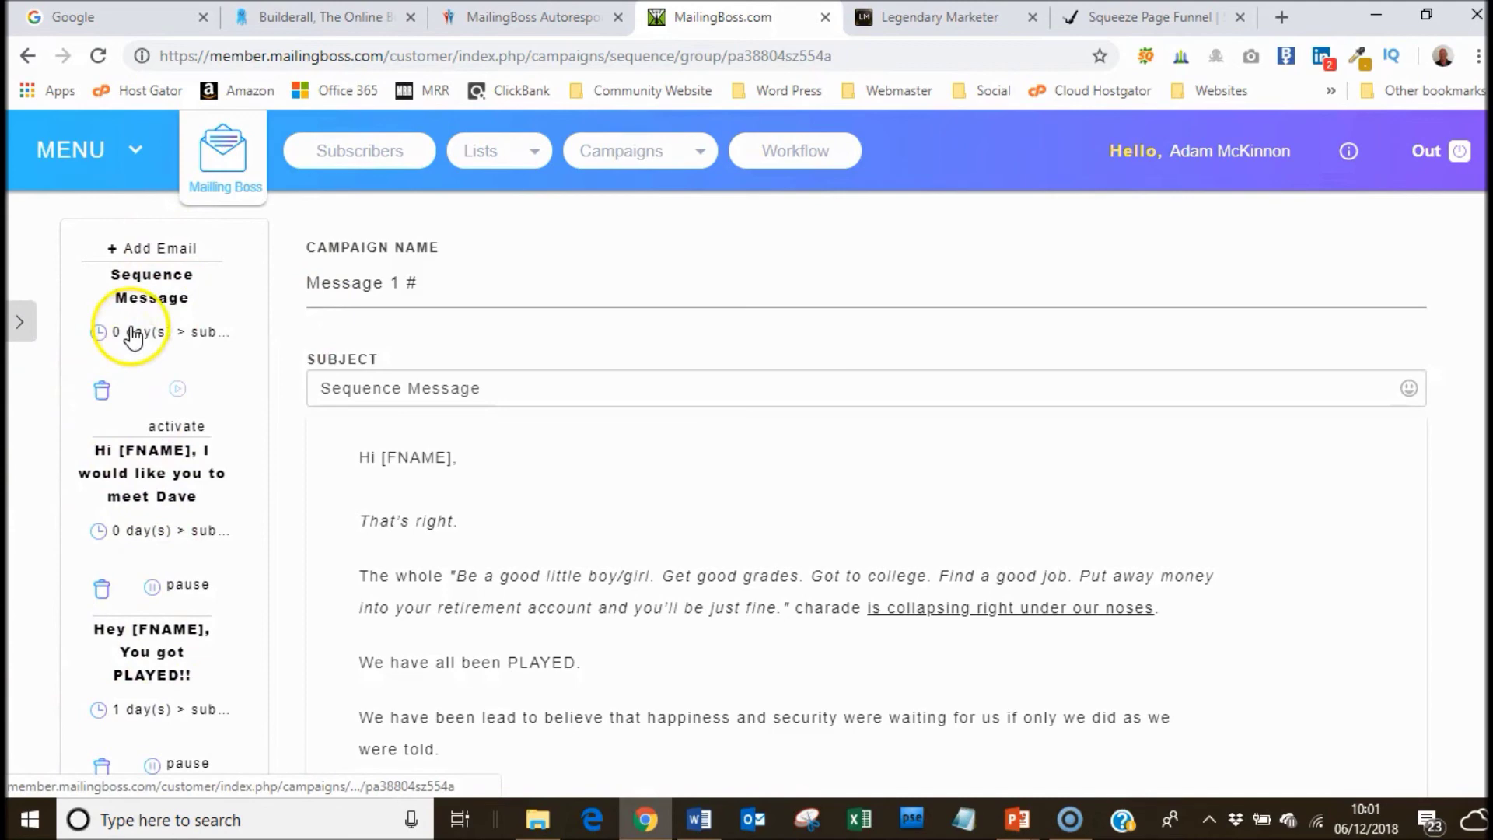
Set the new third email's delay to 2 days and save the timing.
{"action": "left_click", "coordinate": [110, 333]}
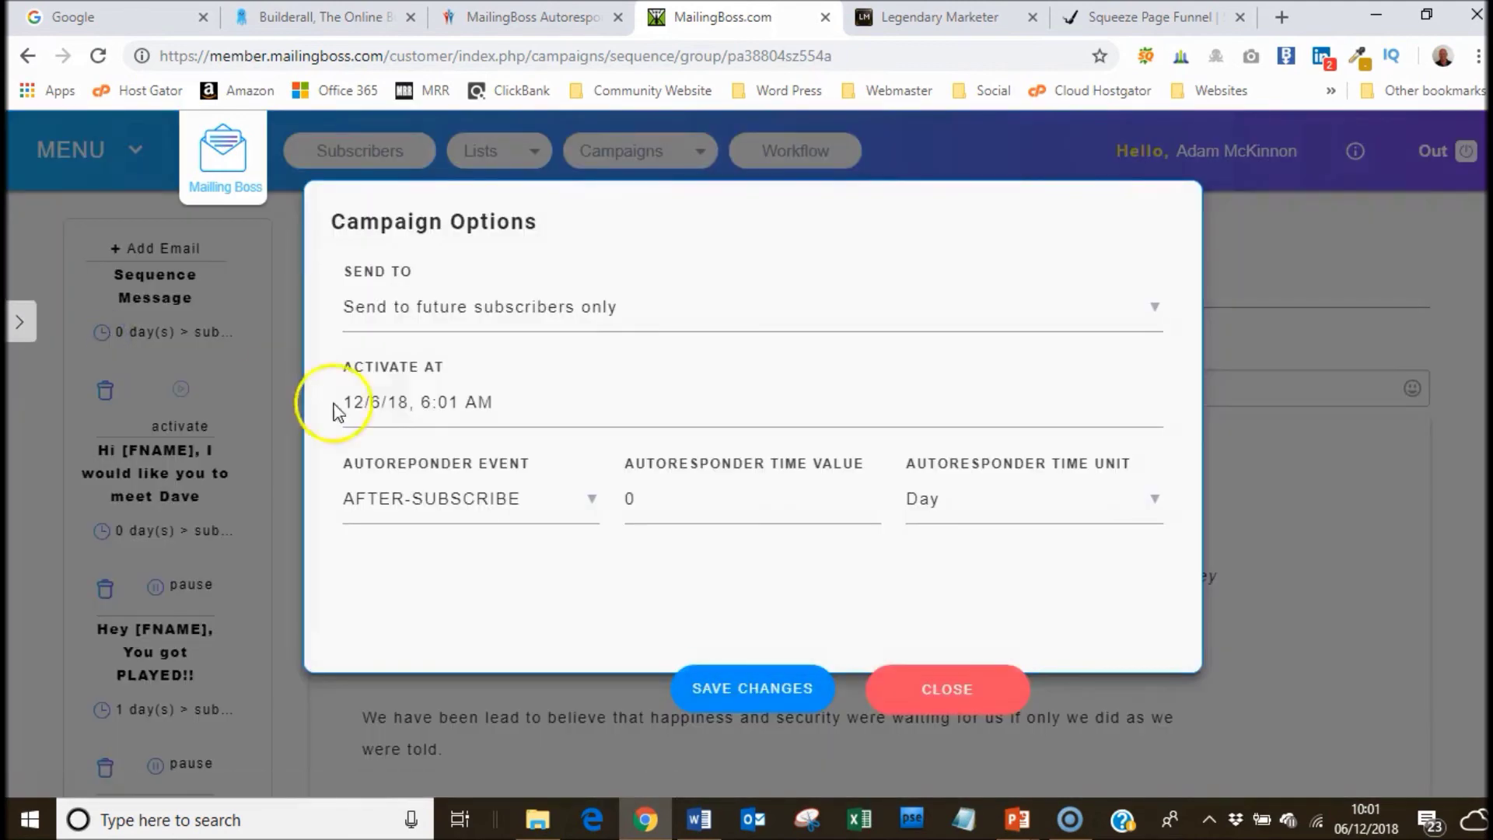
{"action": "left_click", "coordinate": [633, 492]}
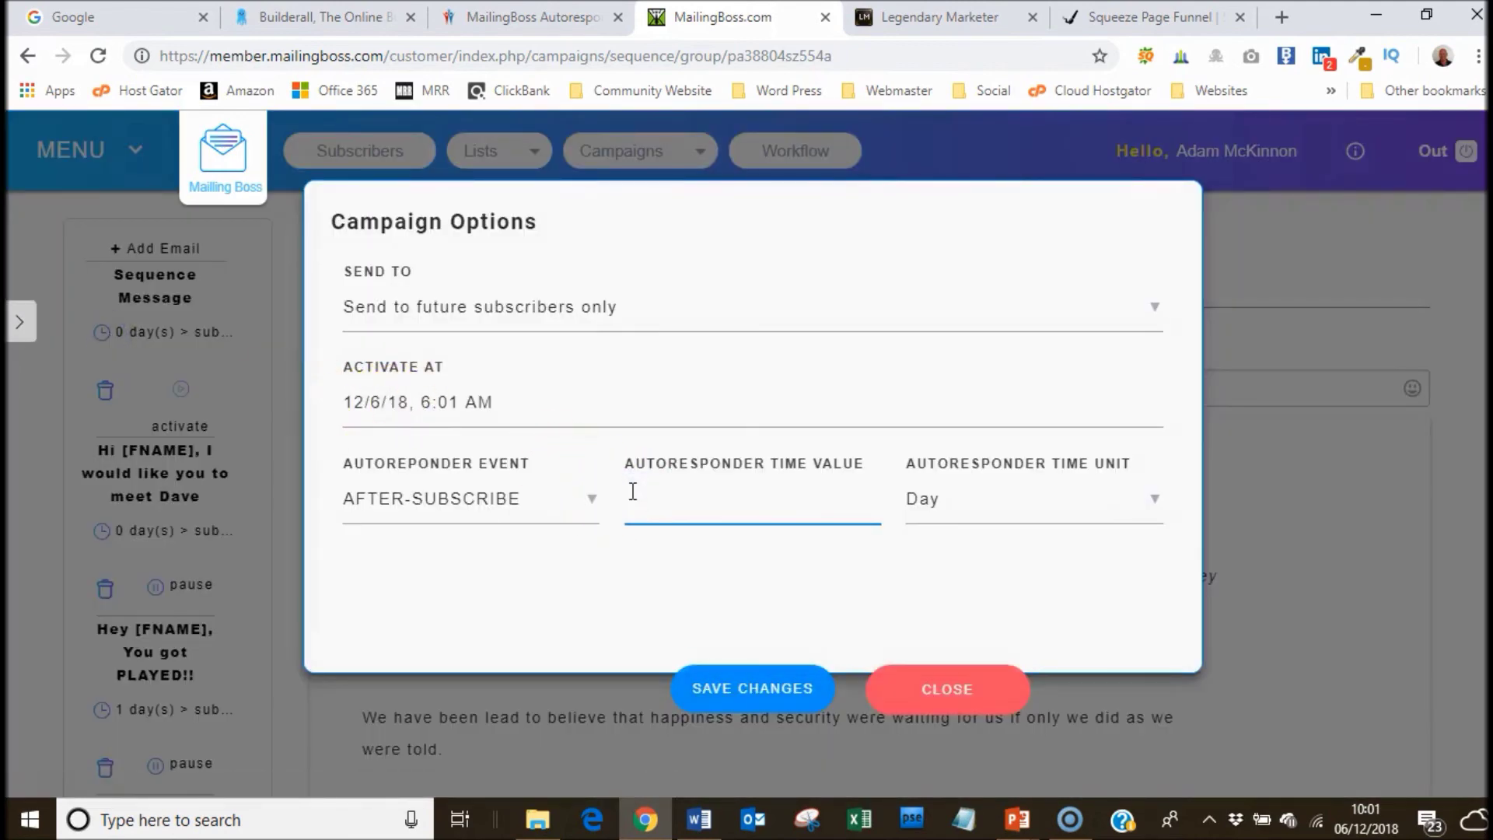
{"action": "type", "text": "2"}
{"action": "left_click", "coordinate": [777, 686]}
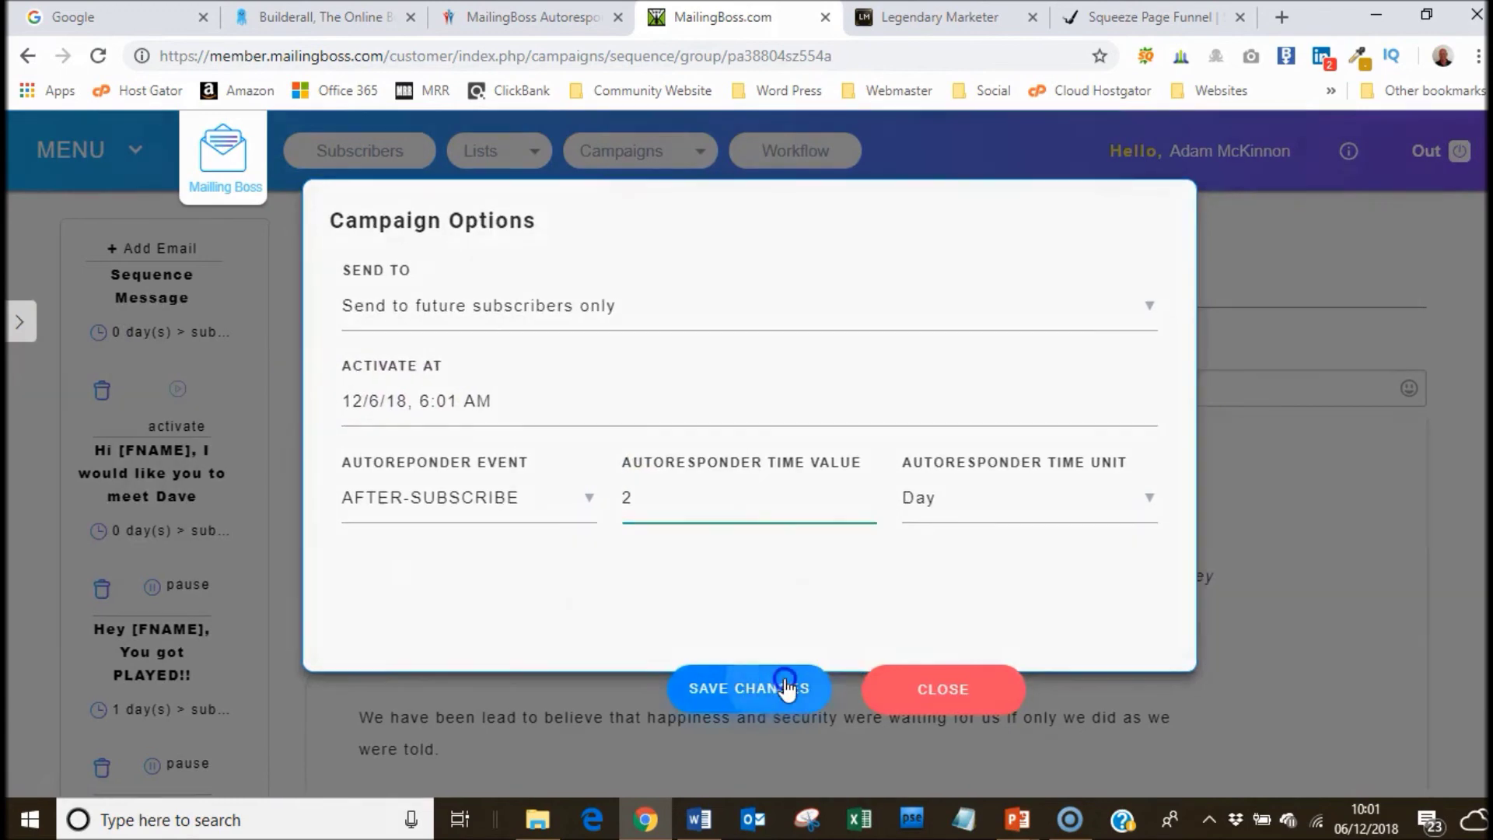
Rename the third email's campaign to Message 2, then bring up the Word document.
{"action": "left_click", "coordinate": [215, 342]}
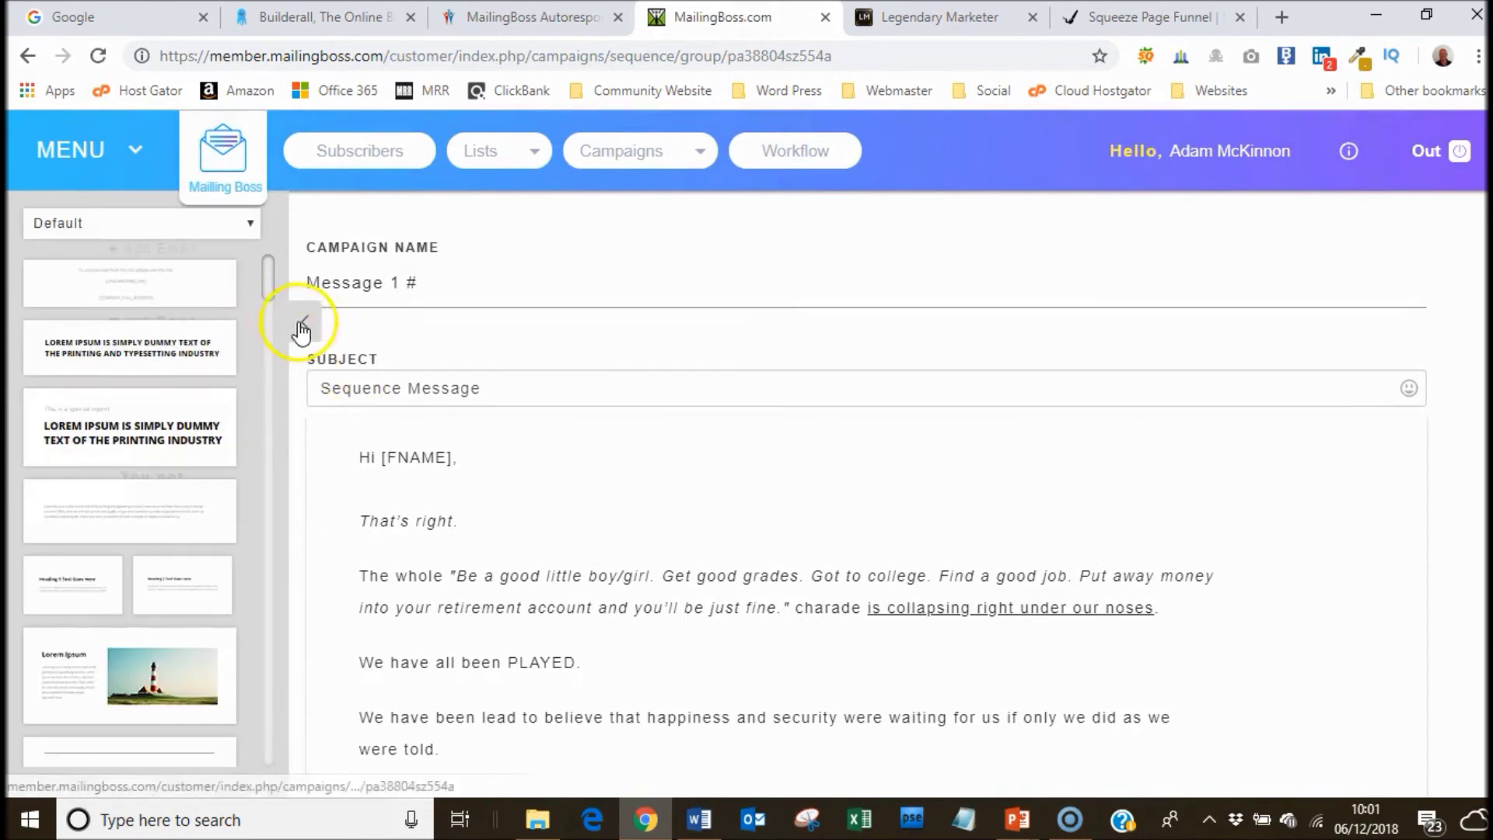
{"action": "left_click", "coordinate": [304, 322]}
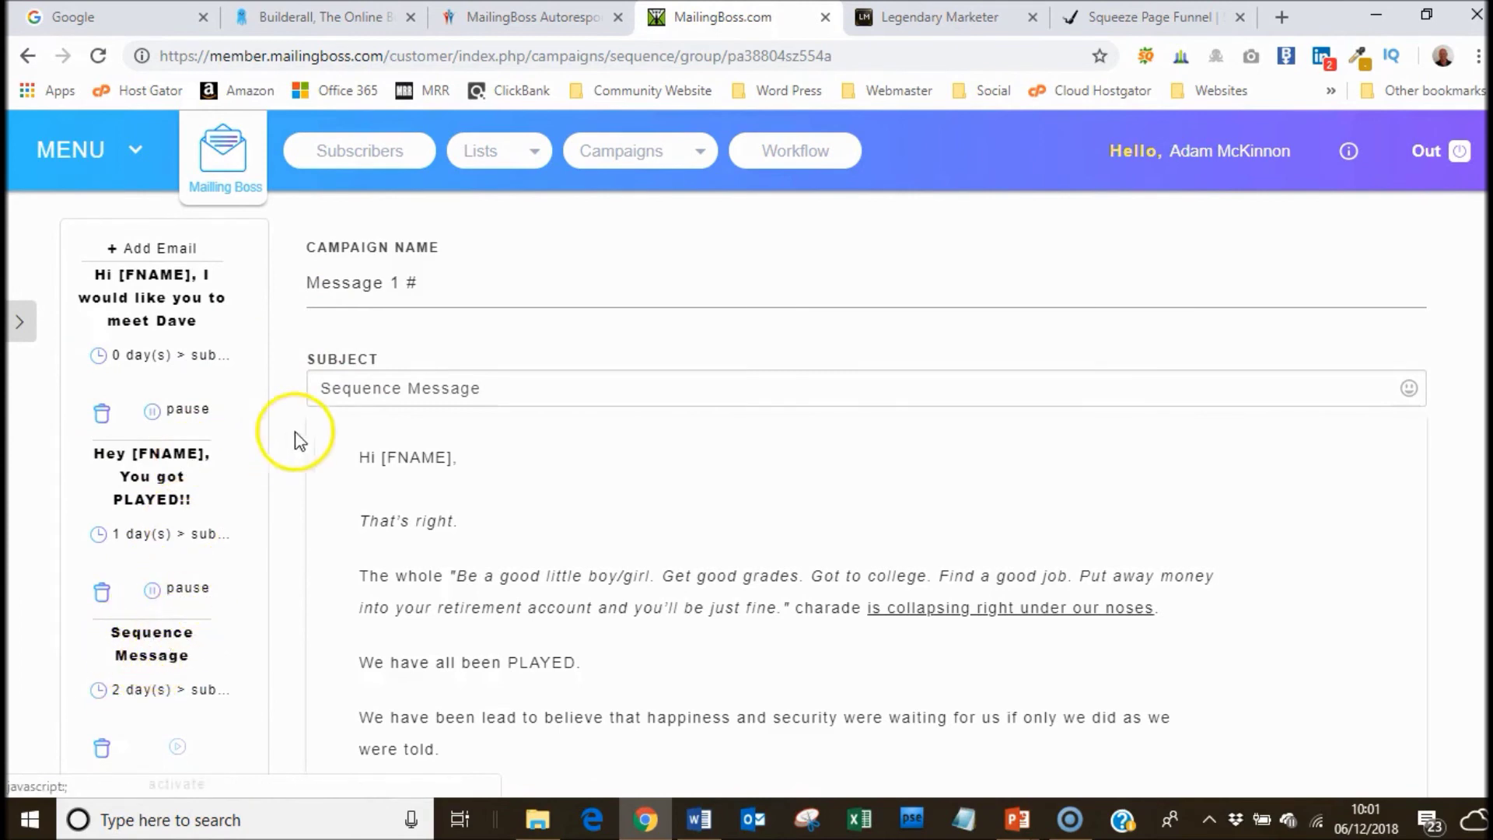
{"action": "left_click", "coordinate": [418, 286]}
{"action": "key", "text": "BackSpace"}
{"action": "key", "text": "BackSpace"}
{"action": "key", "text": "BackSpace"}
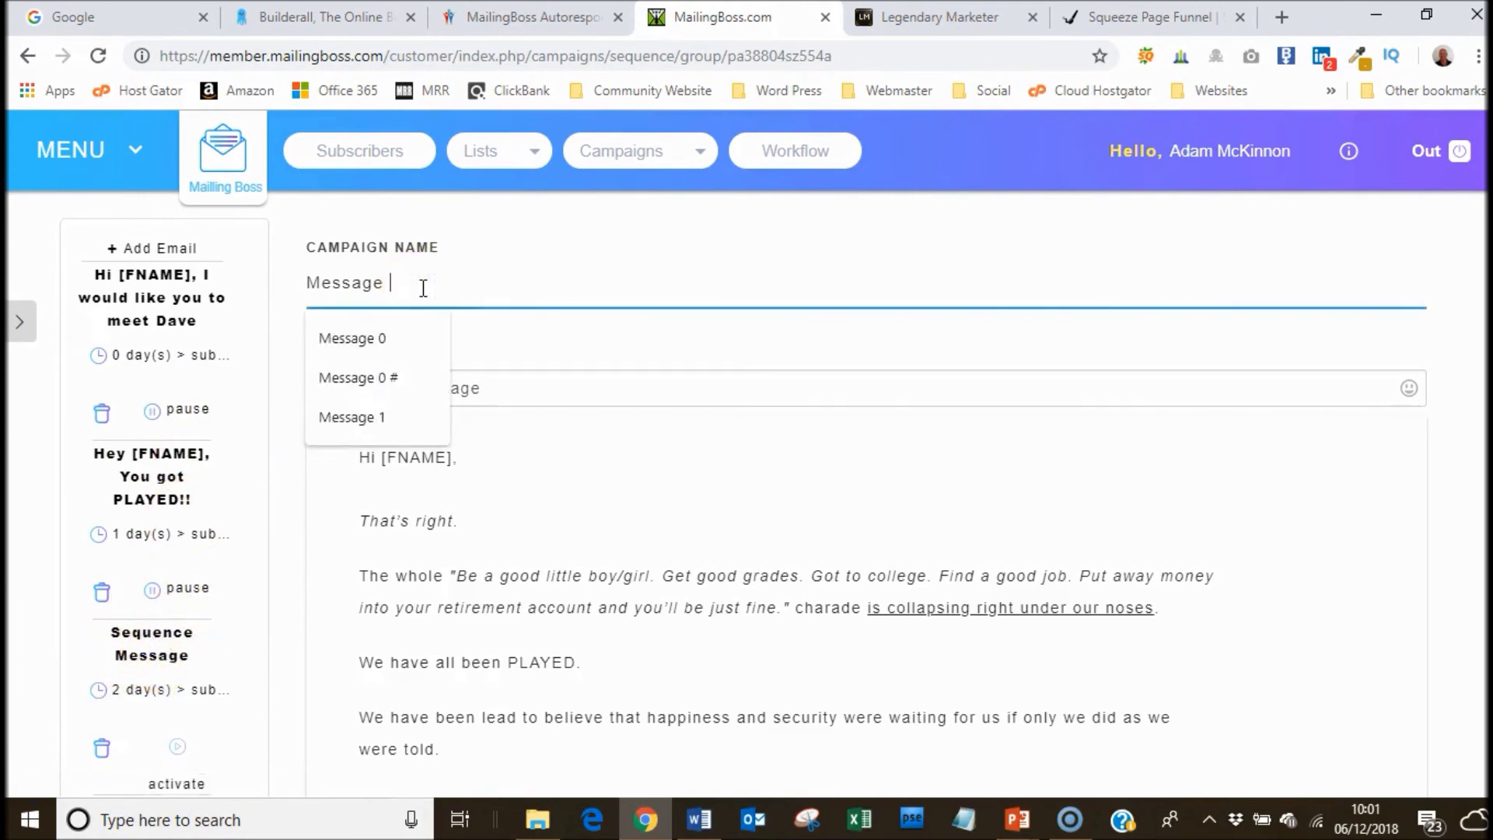
{"action": "type", "text": "2"}
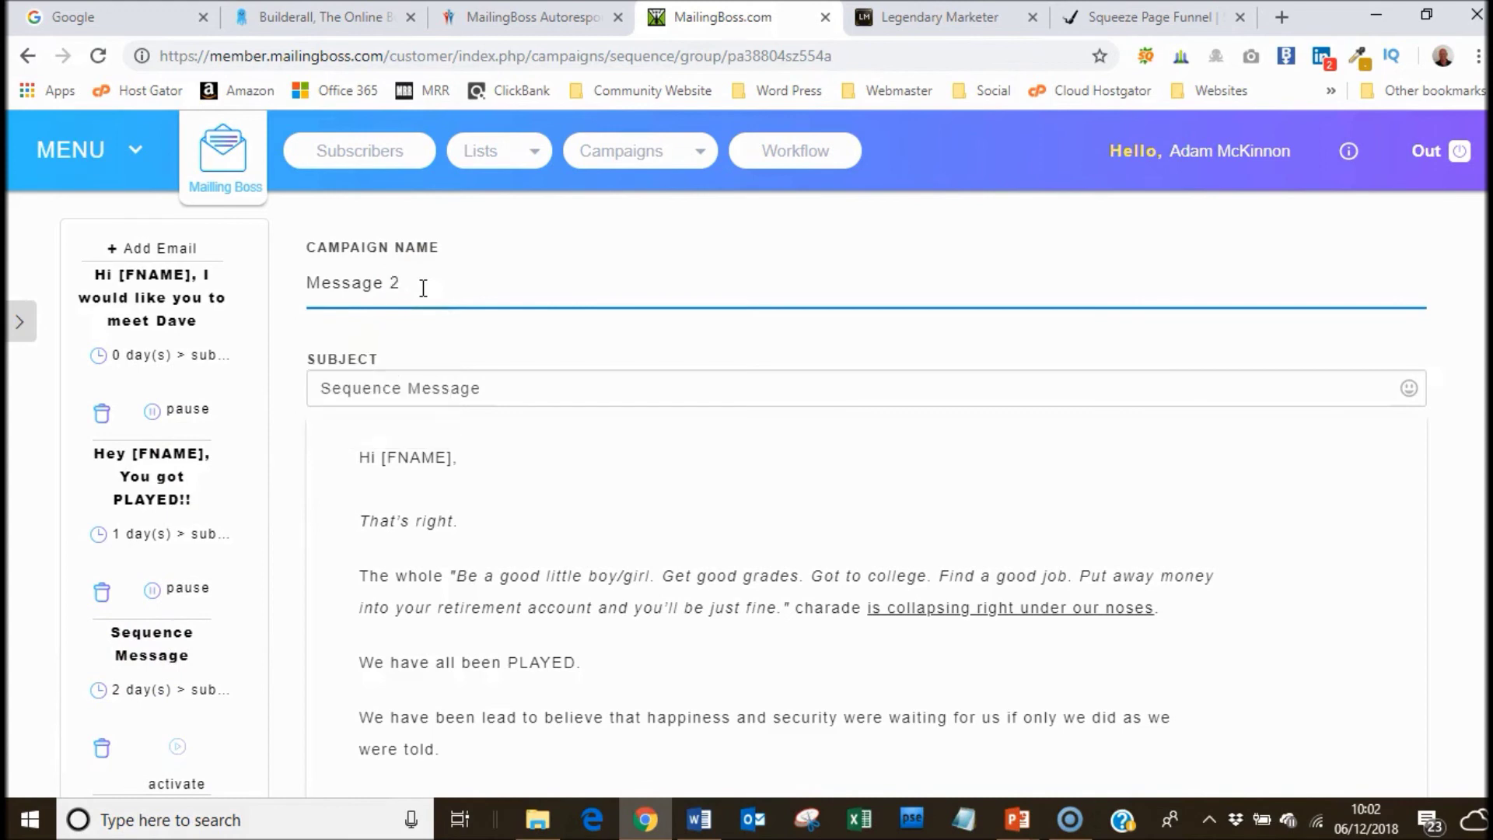
{"action": "left_click", "coordinate": [507, 336]}
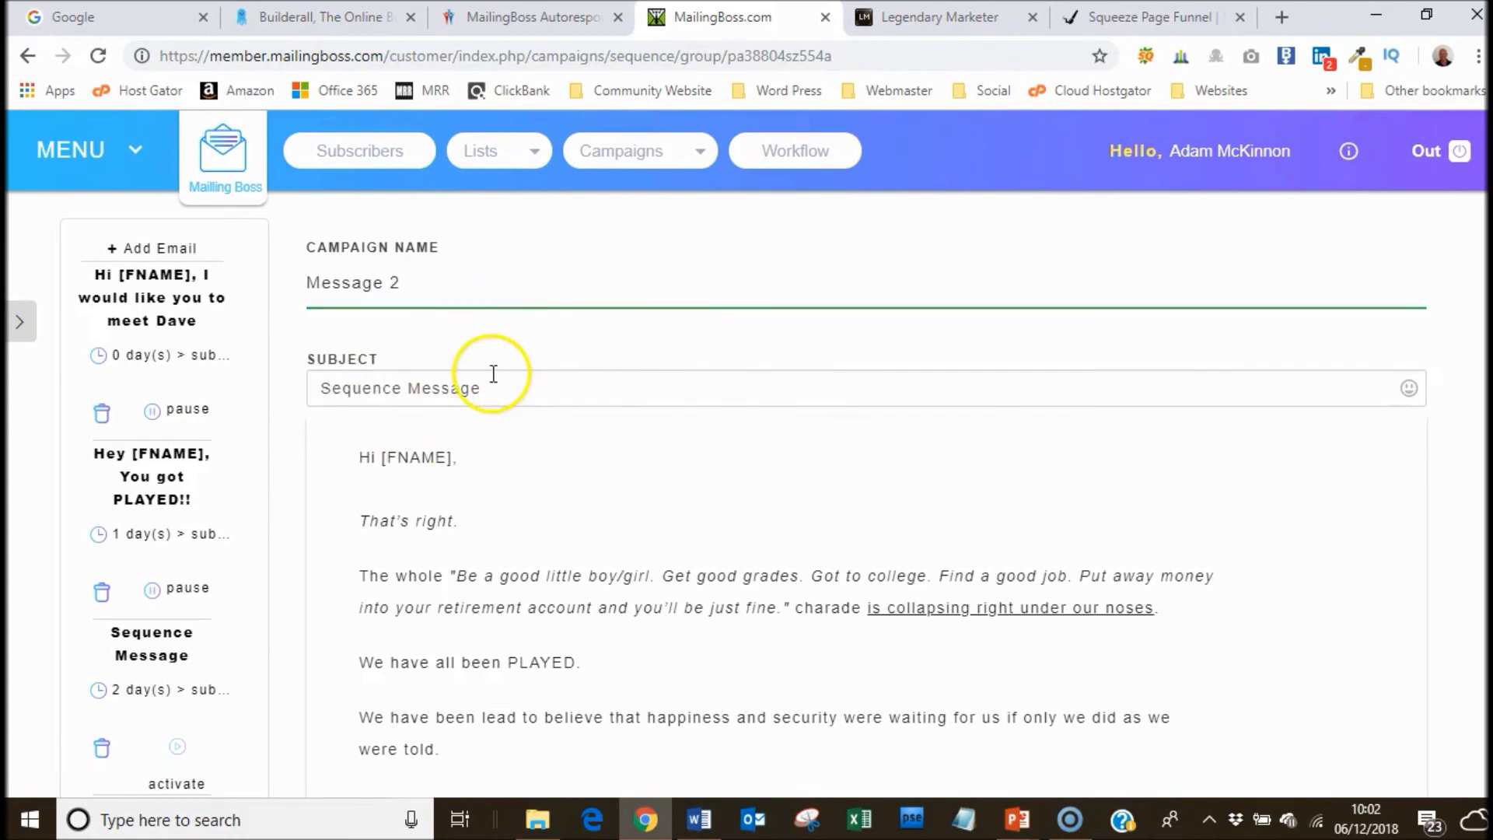
{"action": "left_click", "coordinate": [699, 818]}
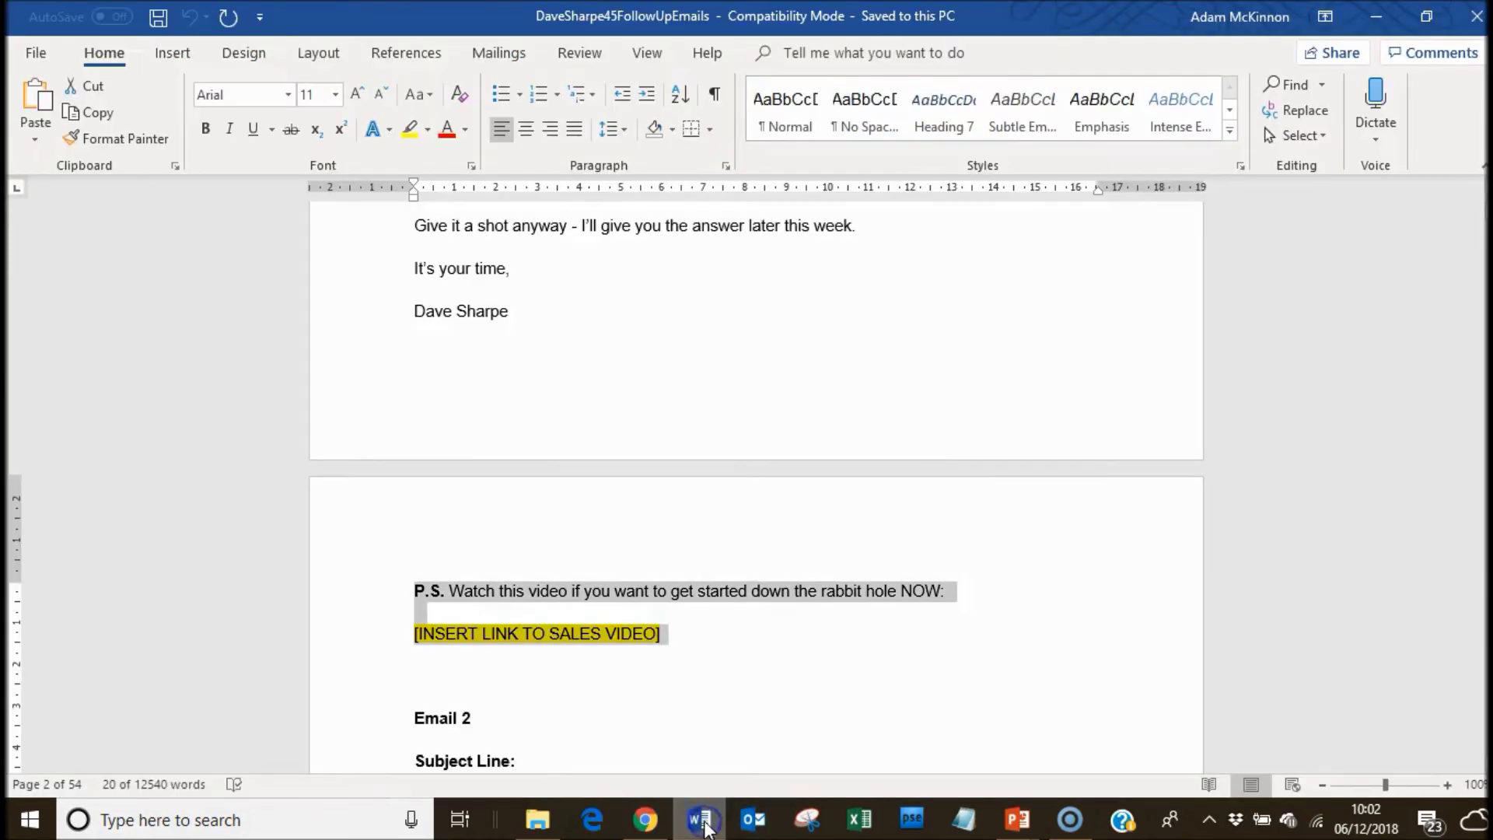
Copy Email 3's subject 'The biggest LIE we've all been fed..' from Word and return to MailingBoss.
{"action": "left_click_drag", "start_coordinate": [1488, 211], "coordinate": [1487, 231]}
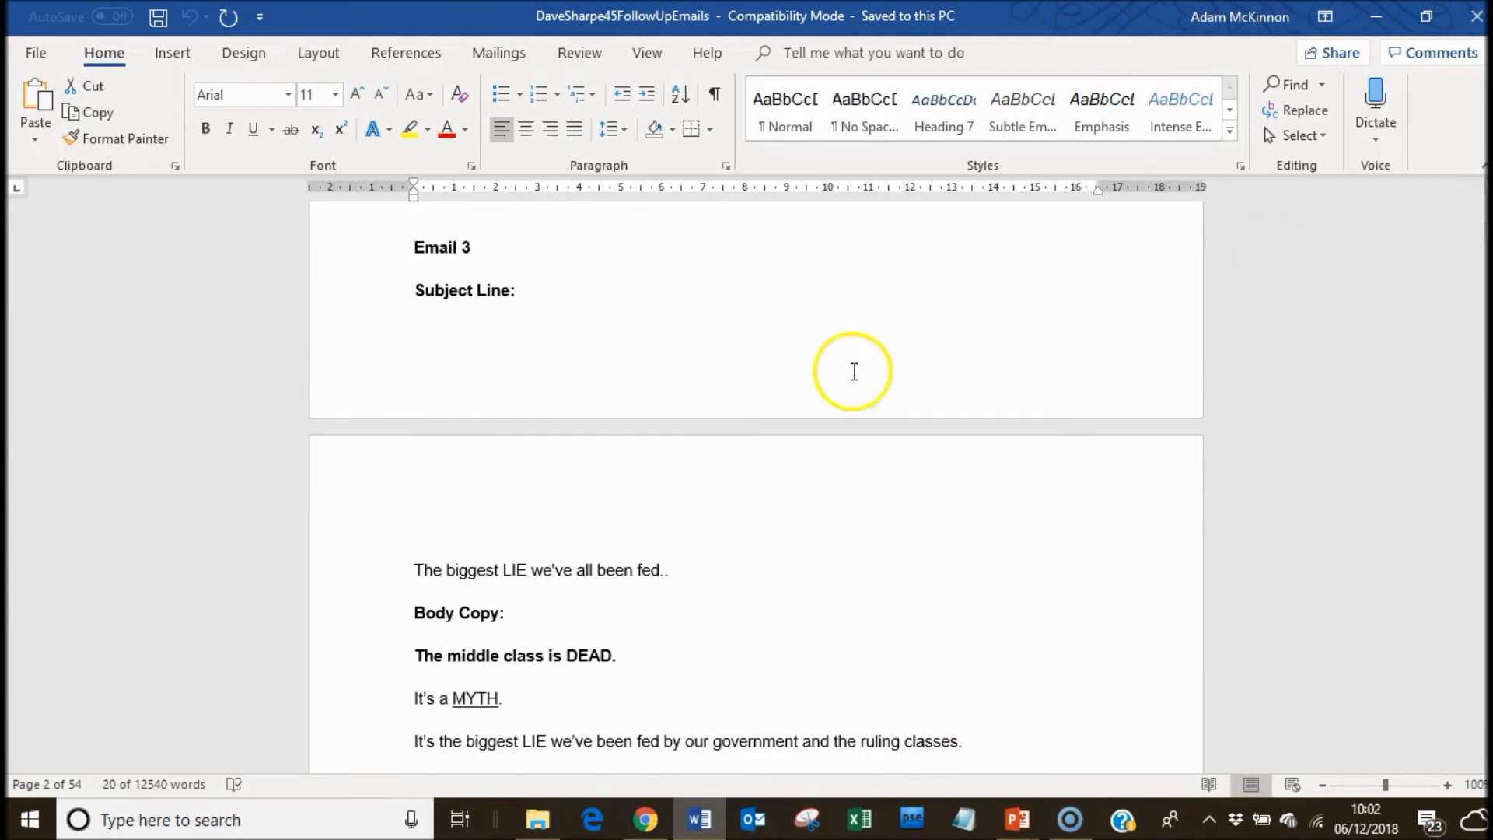
{"action": "left_click_drag", "start_coordinate": [414, 570], "coordinate": [665, 568]}
{"action": "right_click", "coordinate": [642, 573]}
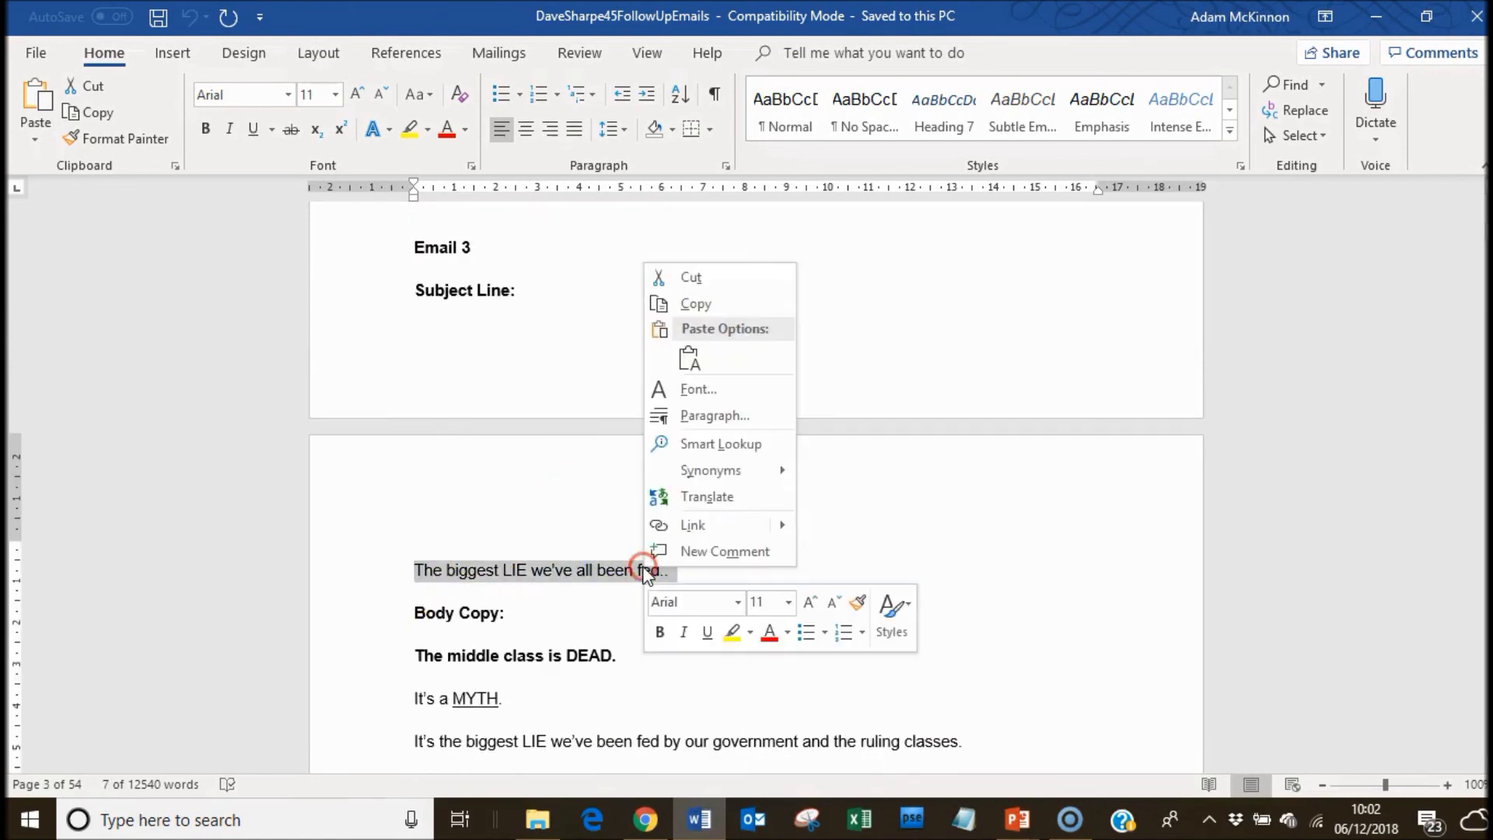
{"action": "left_click", "coordinate": [695, 307]}
{"action": "left_click", "coordinate": [658, 818]}
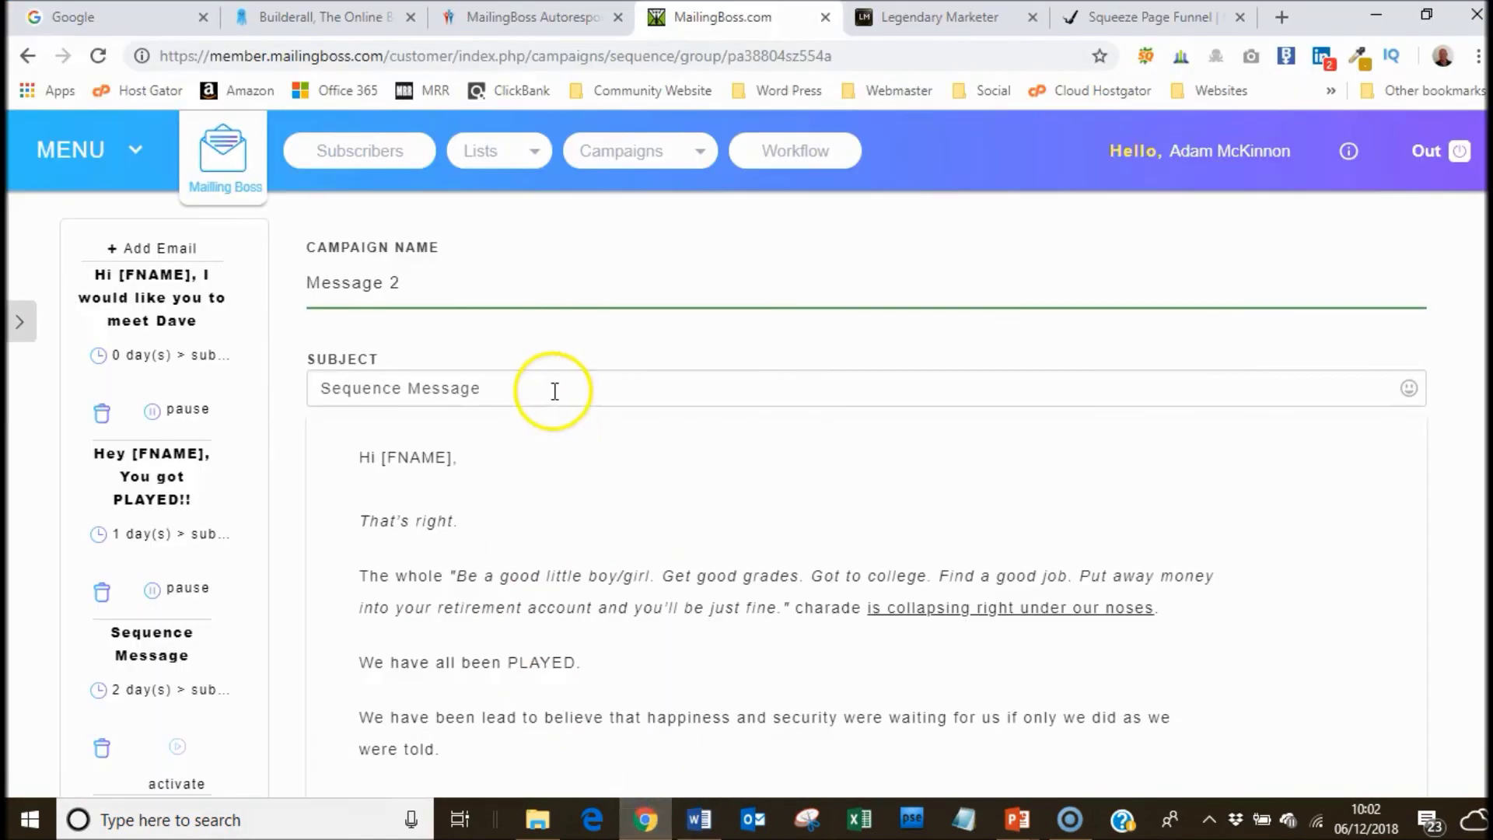
Paste the copied subject and edit it to read '[FNAME] This is the biggest LIE we have all been fed..'.
{"action": "left_click_drag", "start_coordinate": [486, 386], "coordinate": [324, 388]}
{"action": "right_click", "coordinate": [322, 388]}
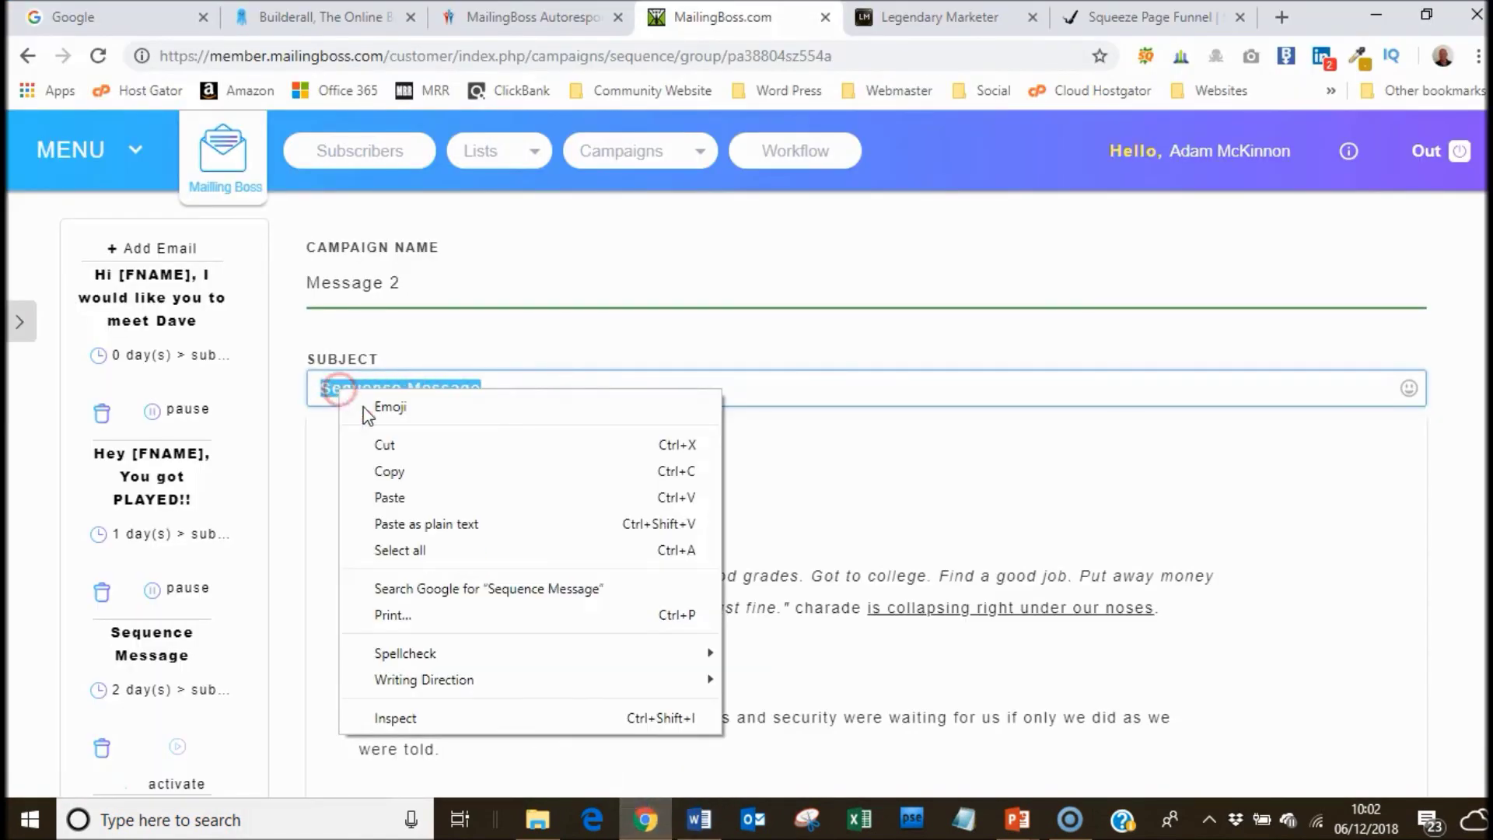
{"action": "left_click", "coordinate": [385, 501]}
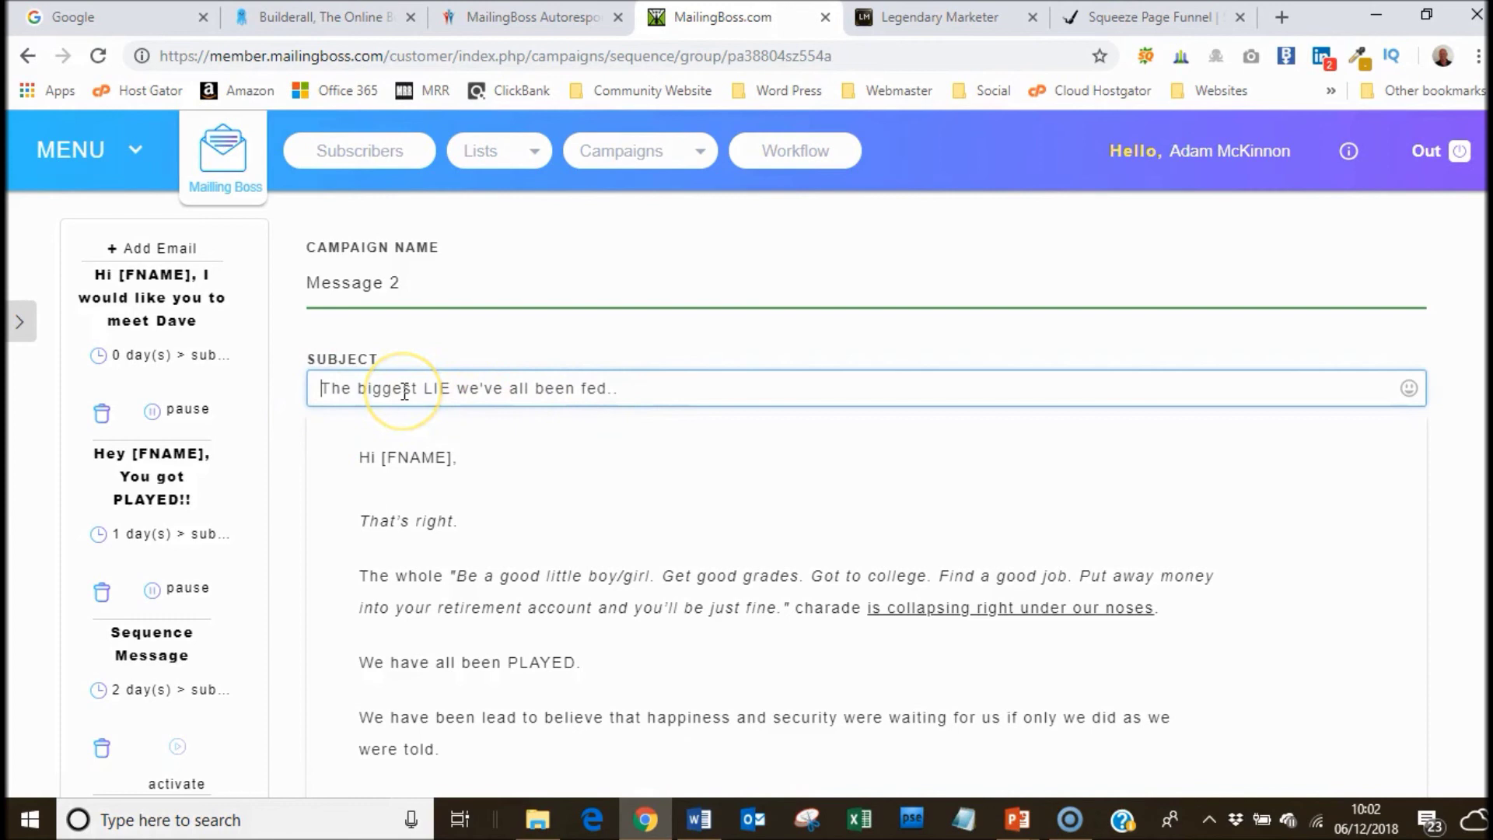
{"action": "type", "text": "["}
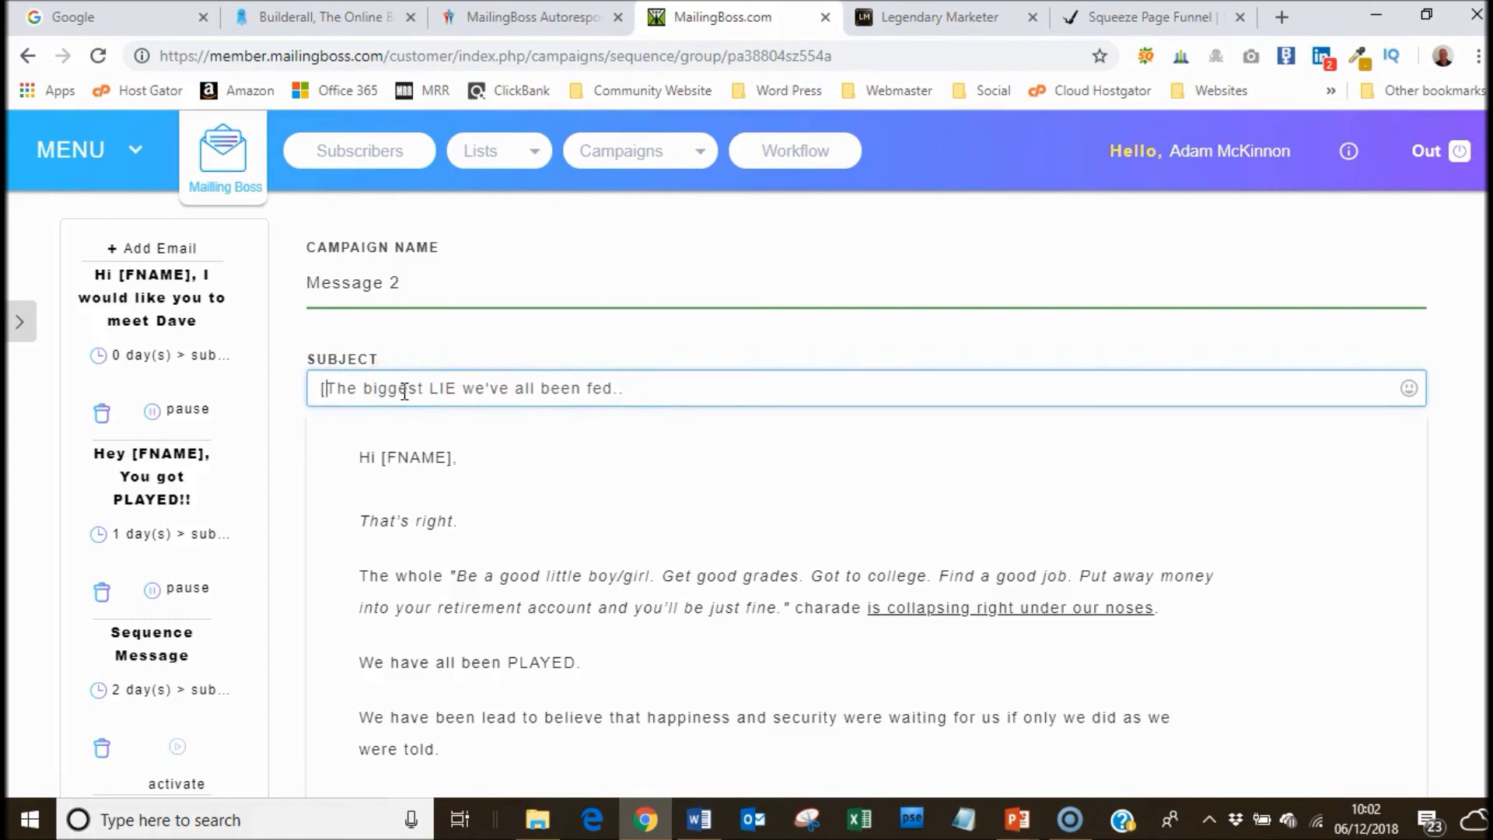
{"action": "type", "text": "FNAME"}
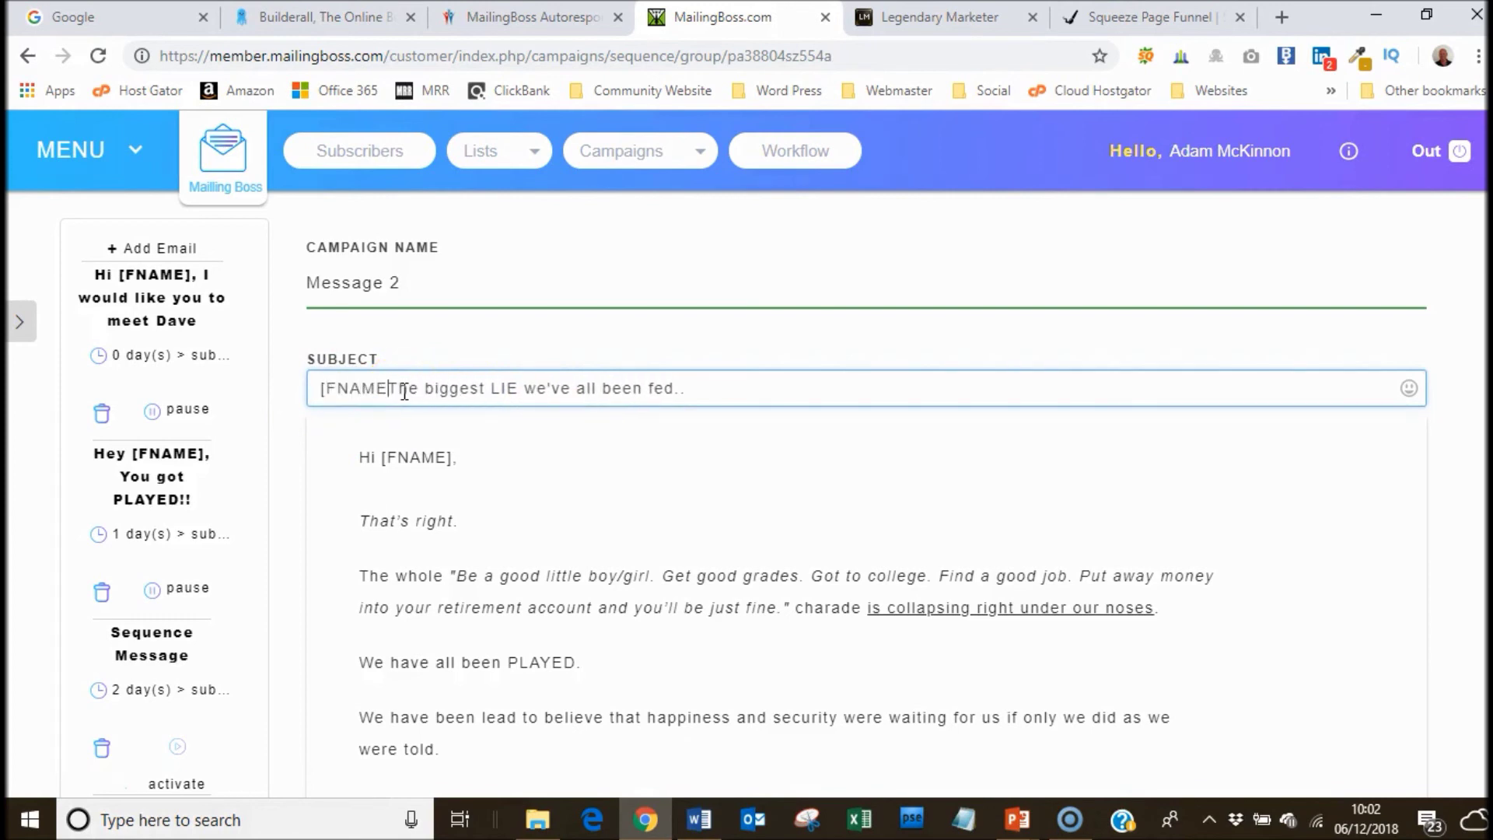
{"action": "type", "text": "] This is"}
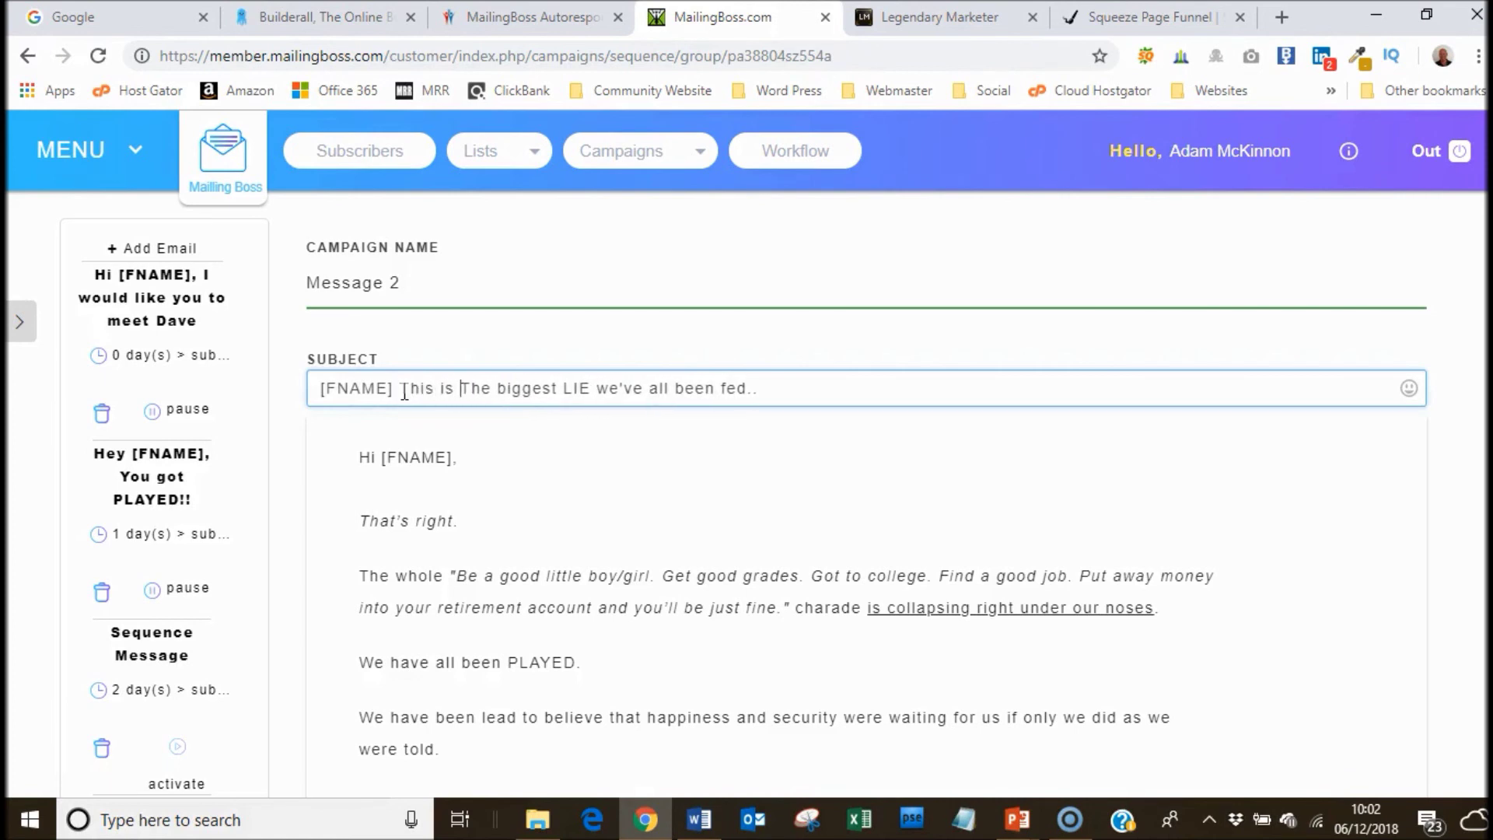
{"action": "key", "text": "Delete"}
{"action": "type", "text": "t"}
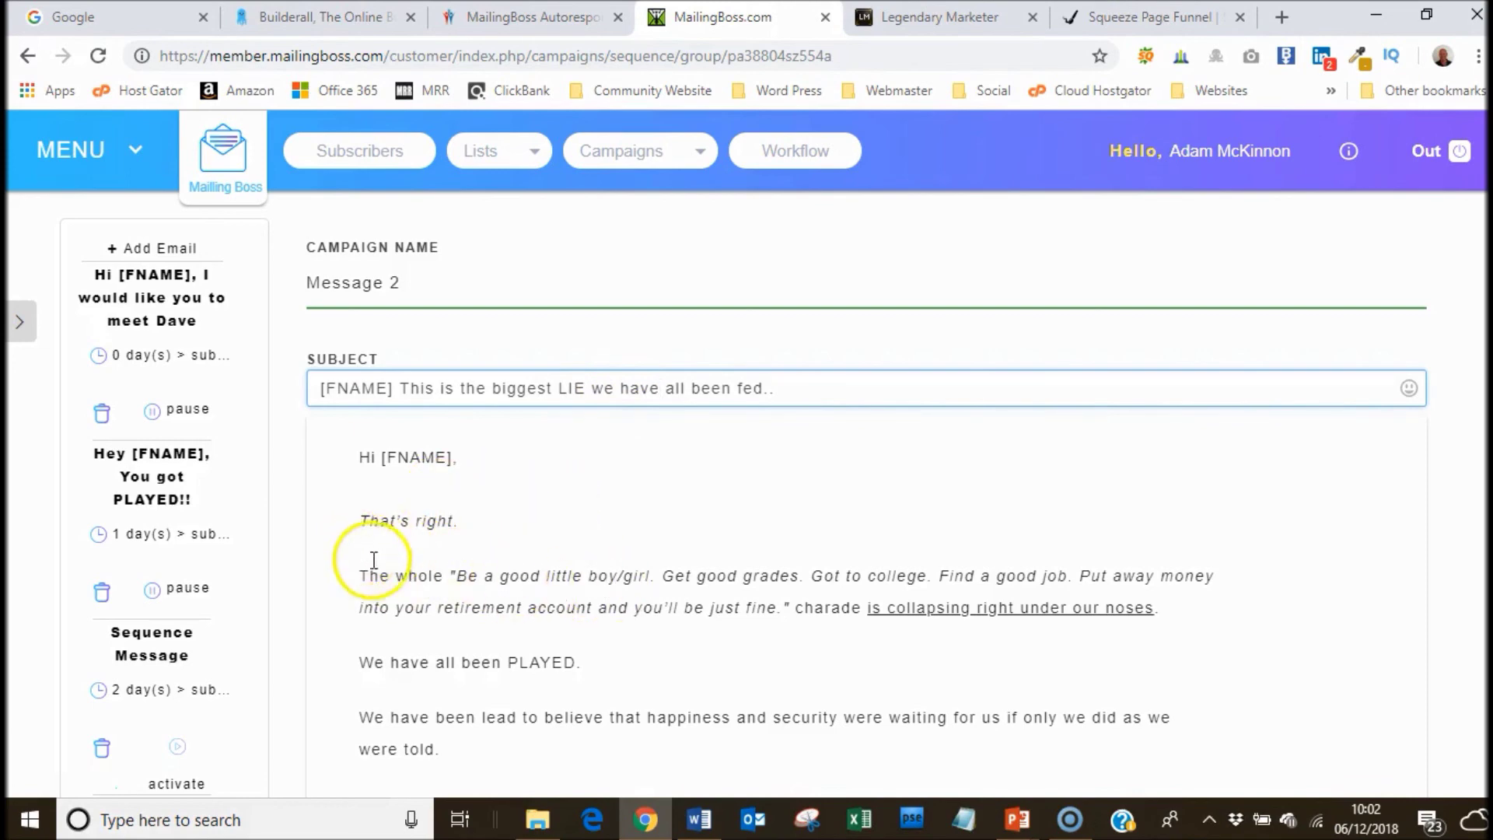
{"action": "left_click_drag", "start_coordinate": [363, 517], "coordinate": [610, 490]}
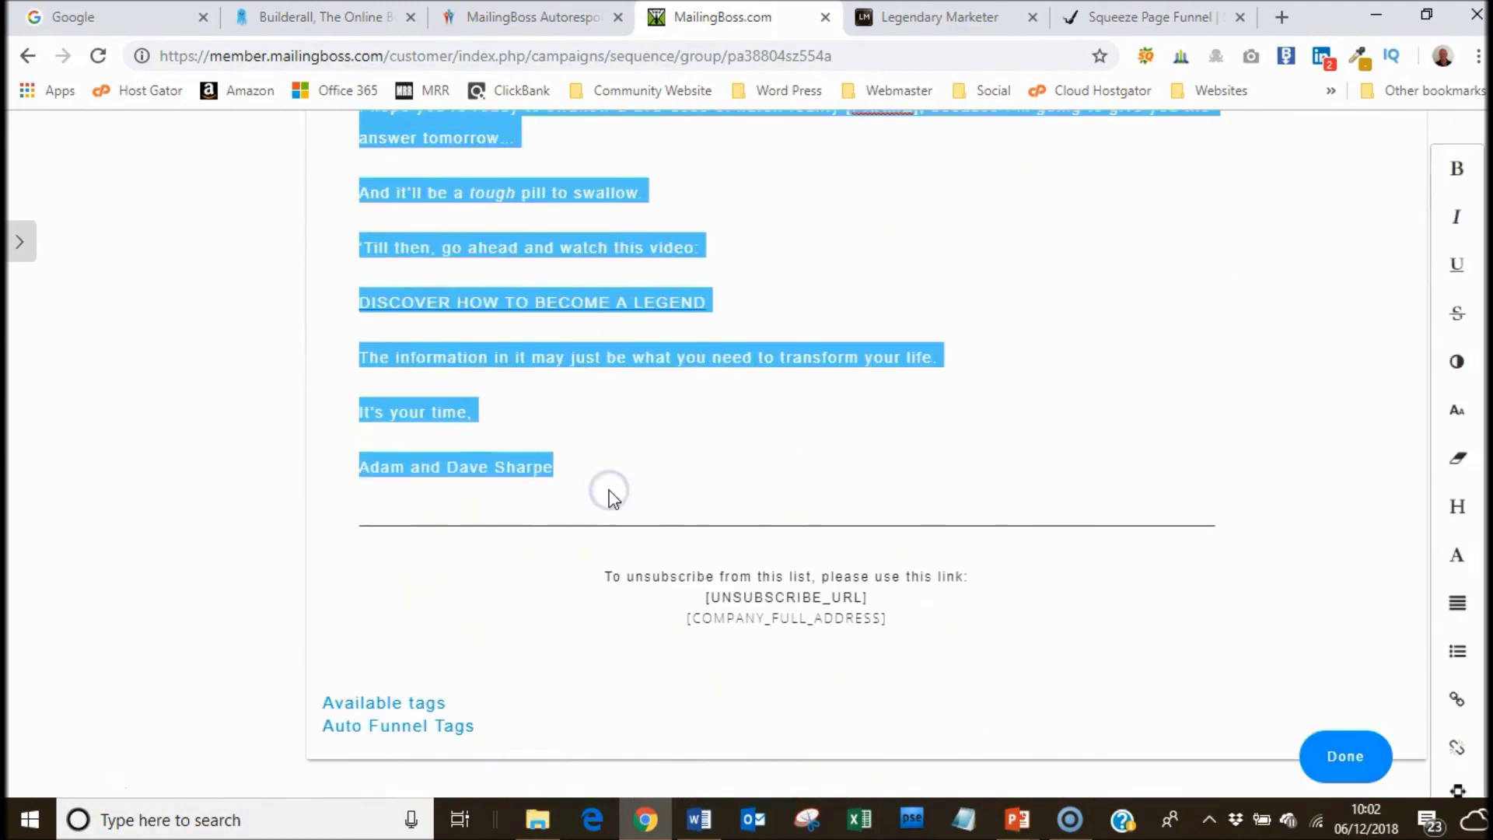
Delete the old placeholder body, then copy Email 3's body from 'The middle class is DEAD.' to the sign-off.
{"action": "key", "text": "BackSpace"}
{"action": "left_click", "coordinate": [698, 822]}
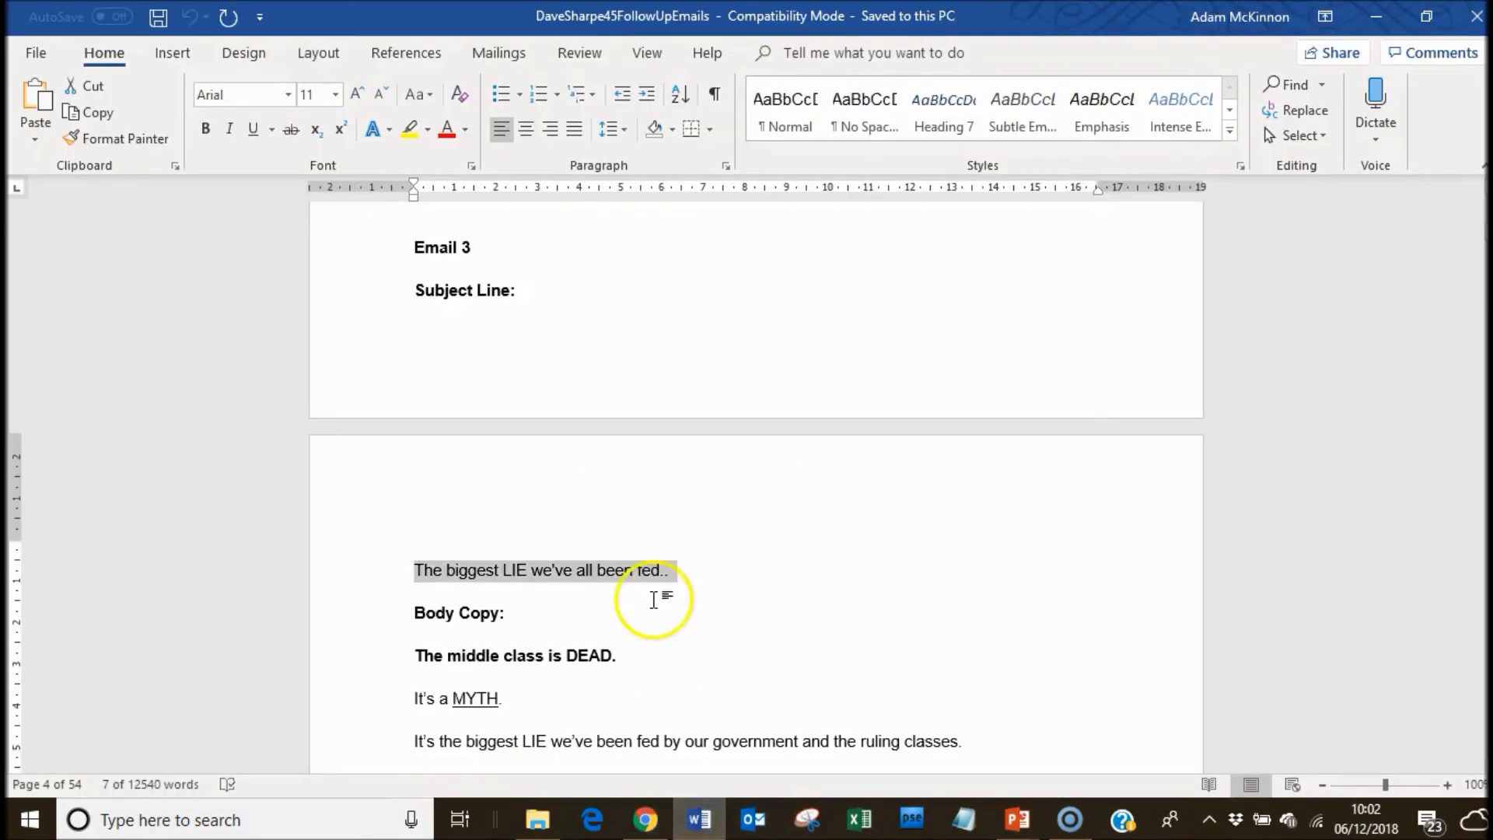
{"action": "left_click_drag", "start_coordinate": [399, 653], "coordinate": [540, 404]}
{"action": "right_click", "coordinate": [491, 357]}
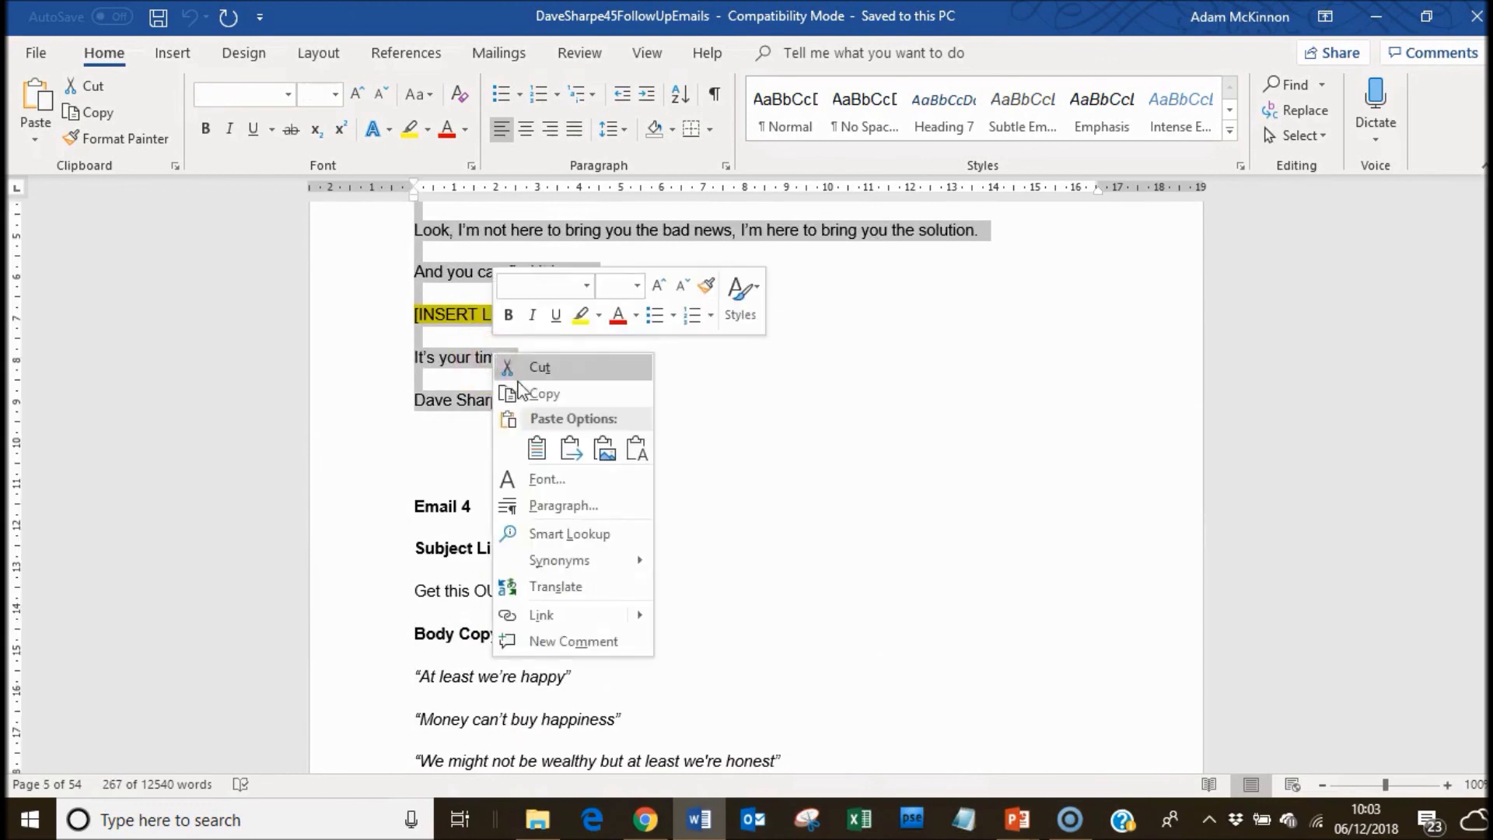
{"action": "left_click", "coordinate": [536, 393]}
Paste the Email 3 Word copy, opening 'The middle class is DEAD.', beneath 'Hi [FNAME],'.
{"action": "left_click", "coordinate": [643, 824]}
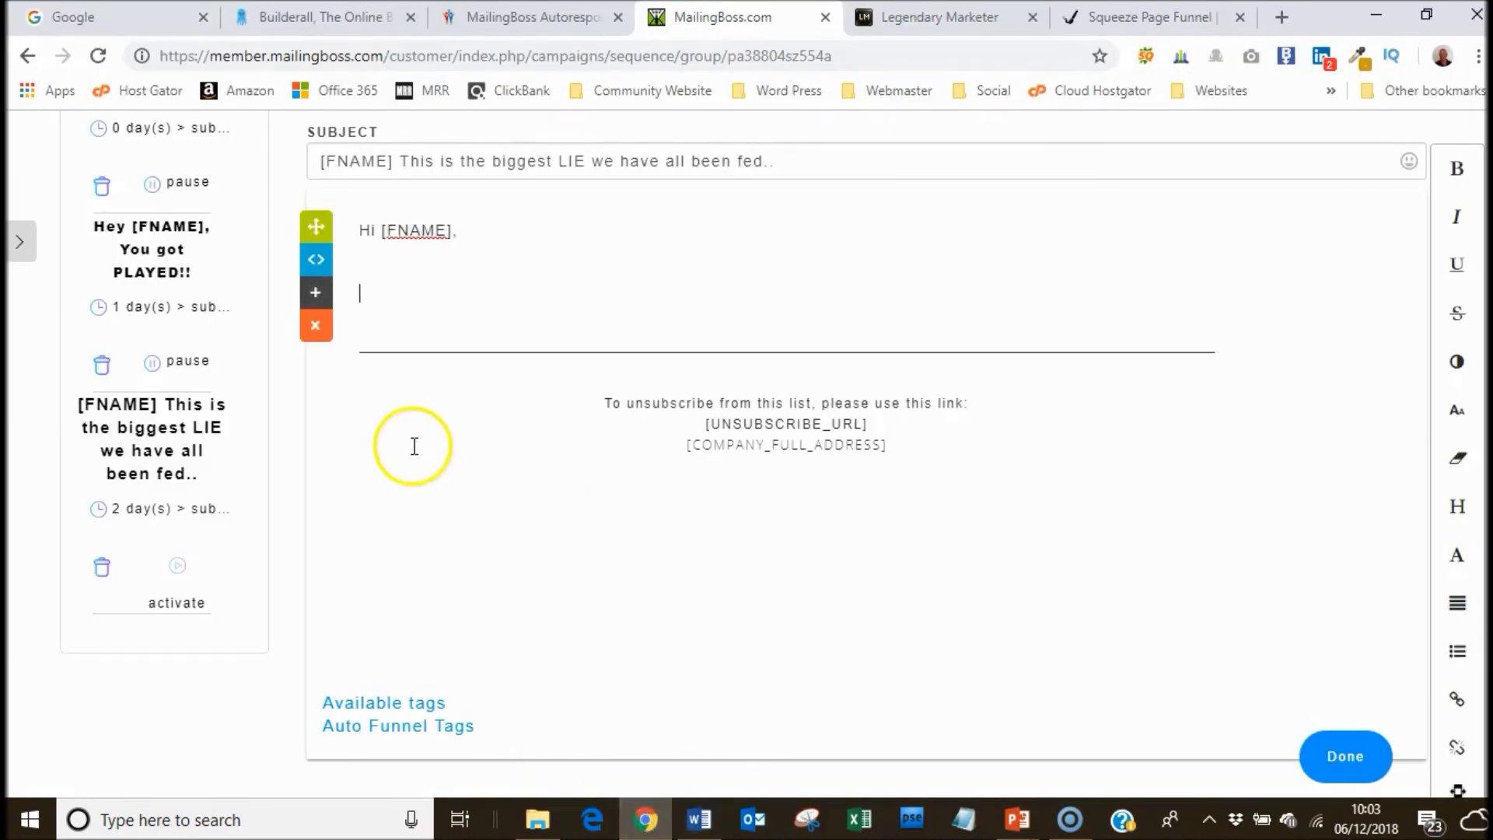
{"action": "left_click", "coordinate": [367, 292]}
{"action": "right_click", "coordinate": [367, 292]}
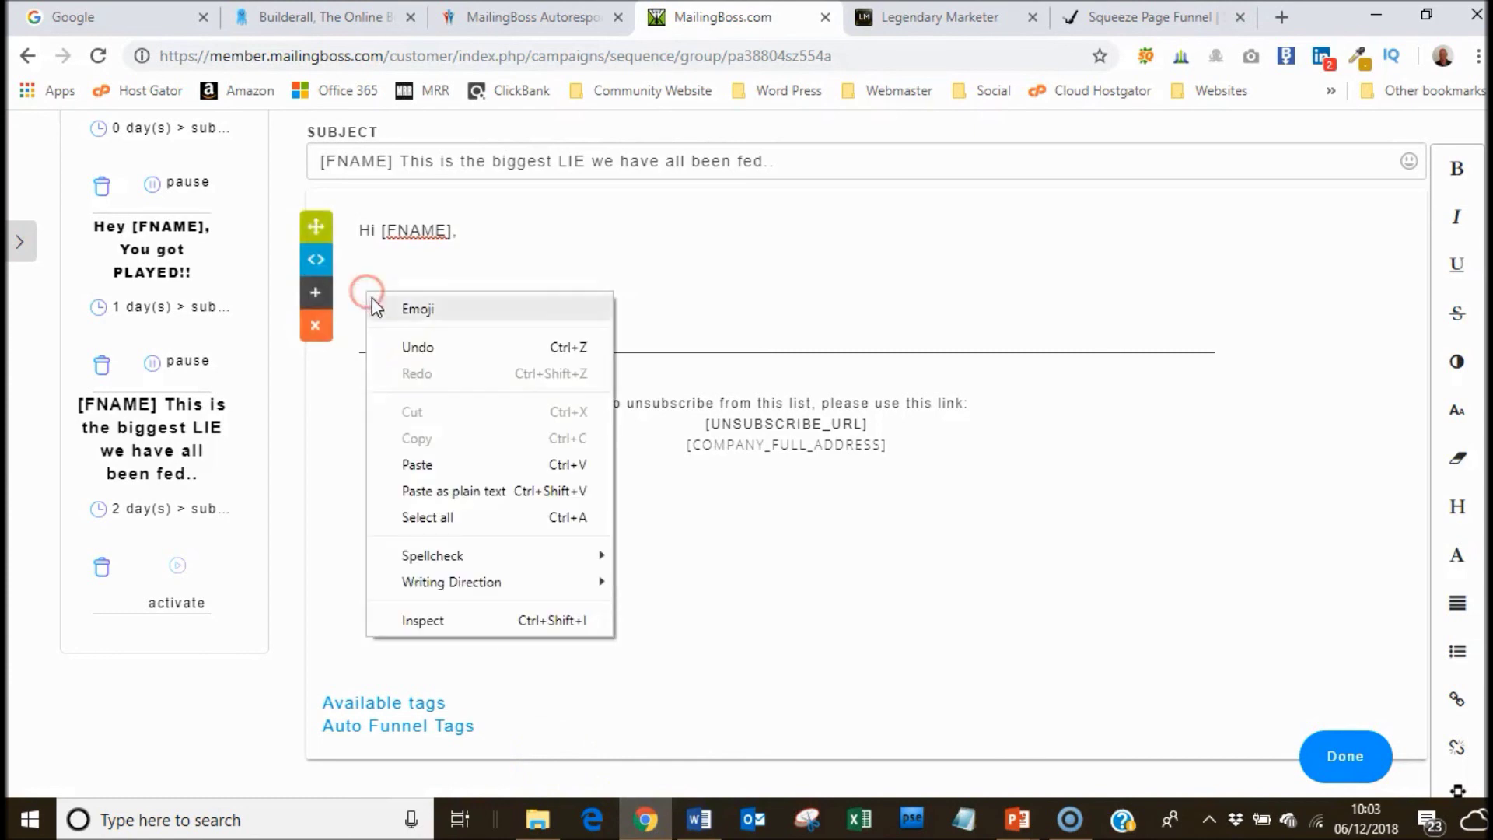
{"action": "left_click", "coordinate": [408, 462]}
{"action": "left_click", "coordinate": [632, 470]}
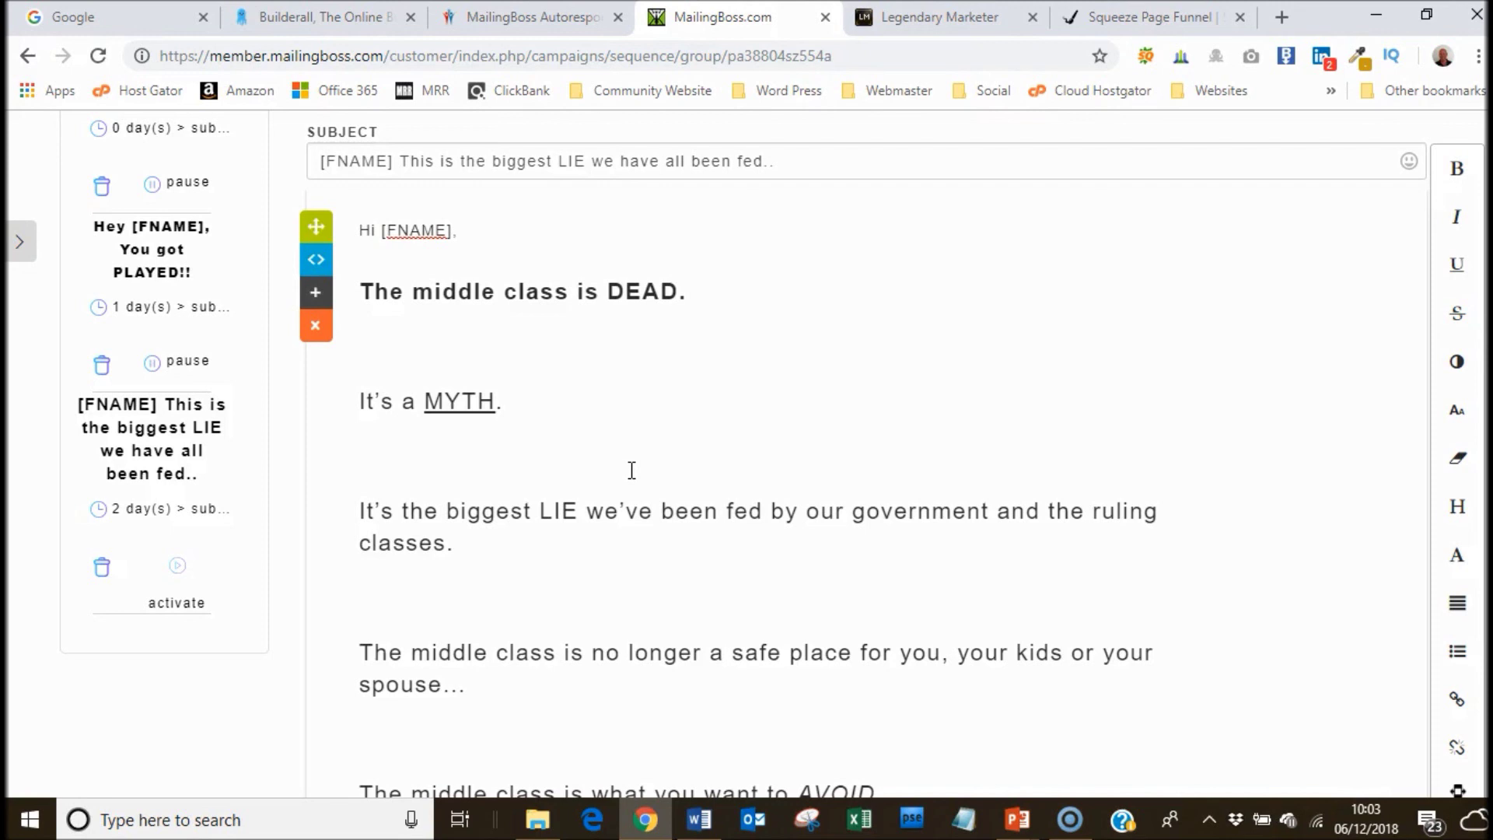
{"action": "left_click", "coordinate": [966, 353]}
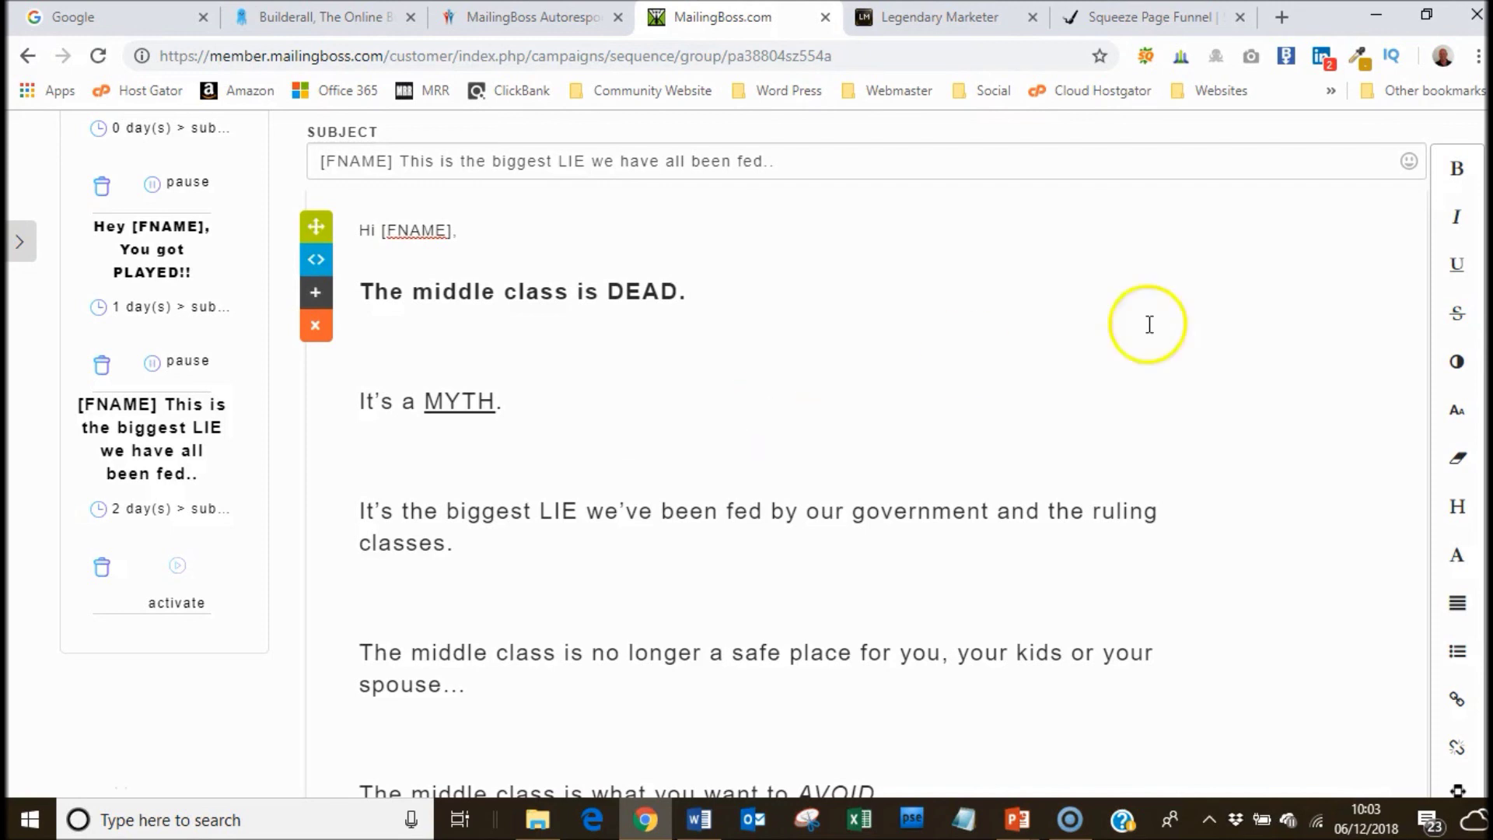
{"action": "scroll", "coordinate": [746, 467], "scroll_direction": "up", "scroll_amount": 3}
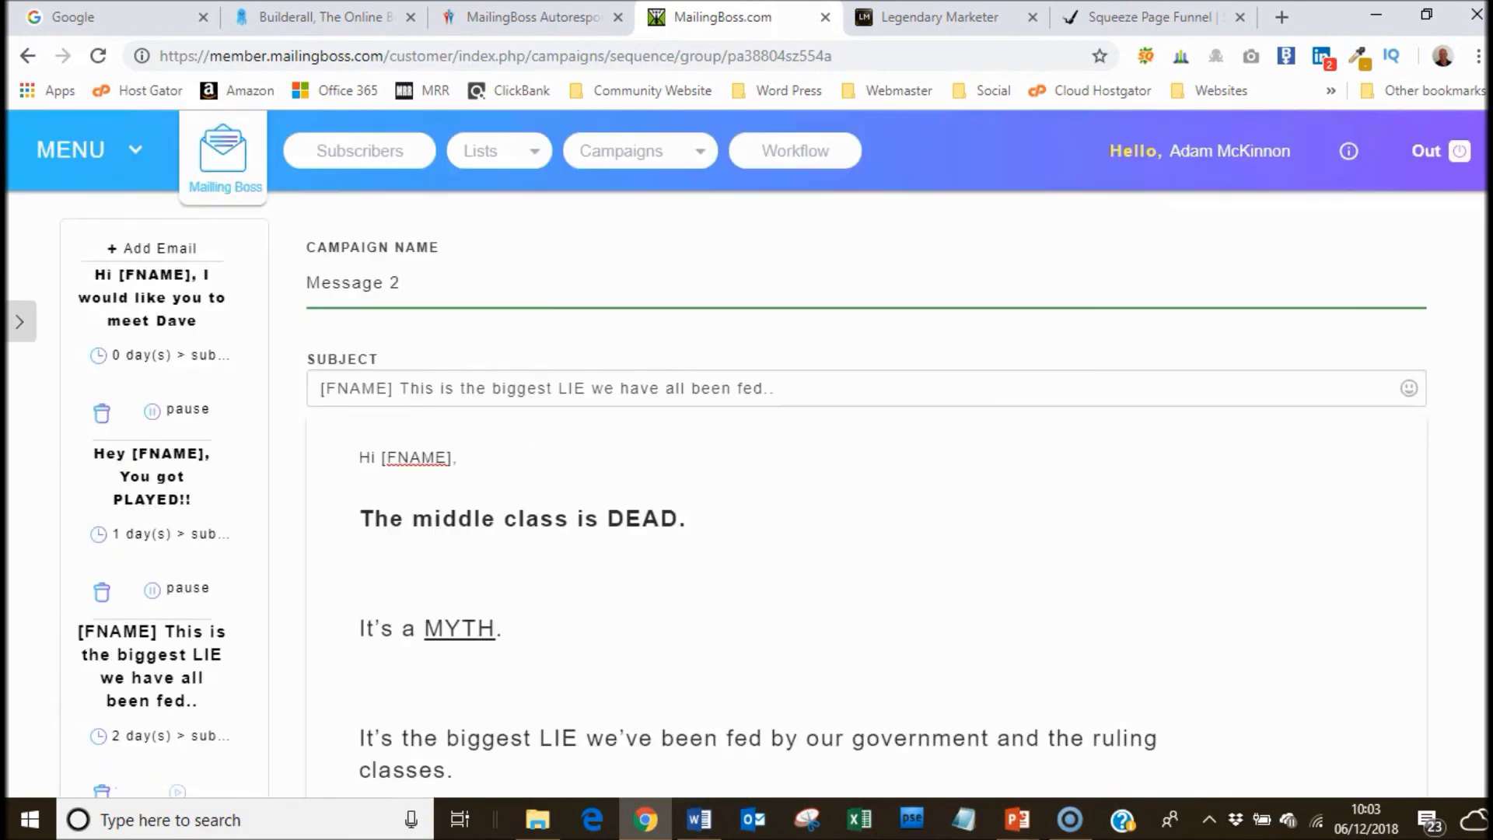